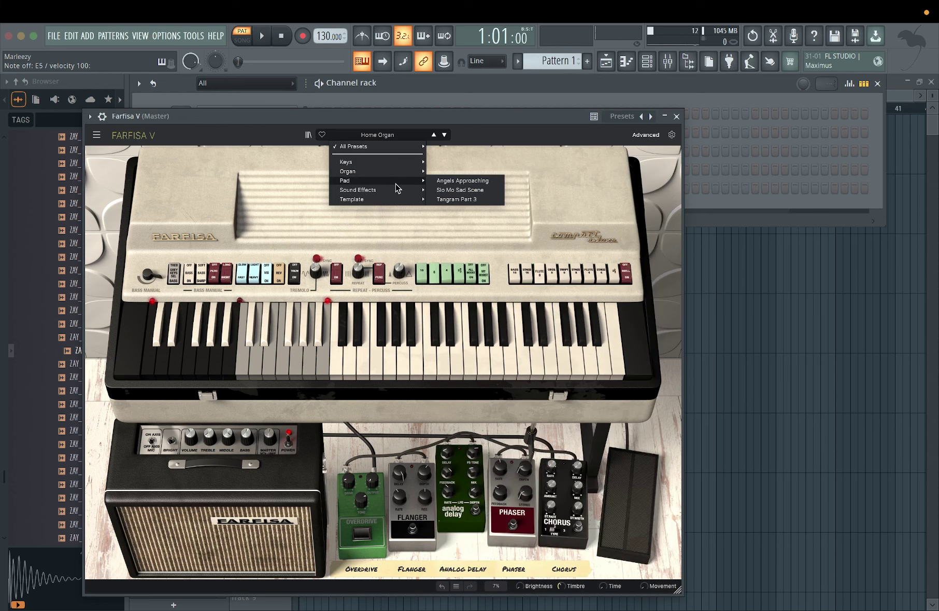
Audition the Angels Approaching pad preset in Farfisa V with a few notes, then switch to Slo Mo Sad Scene and play it.
left_click(433, 181)
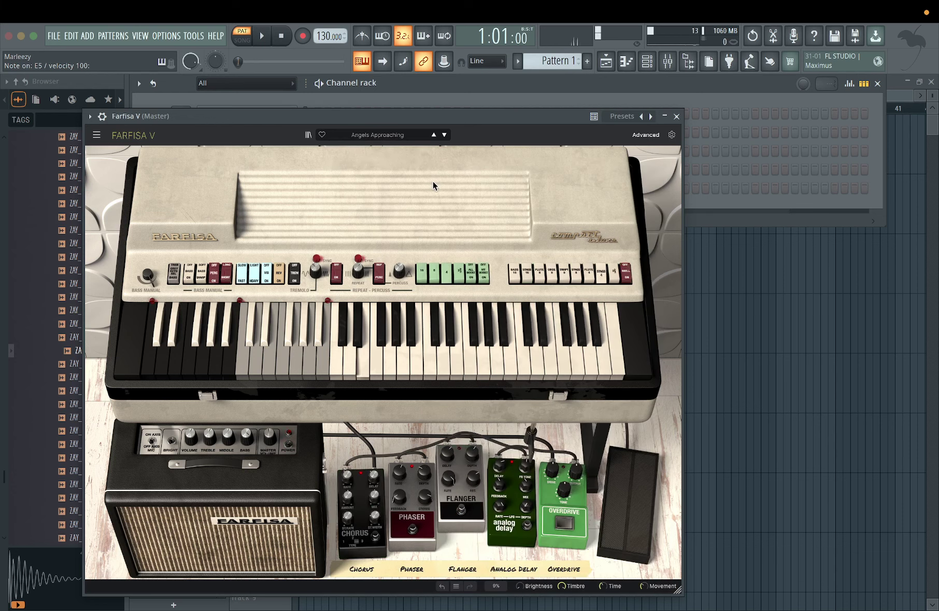
key("n")
key("e")
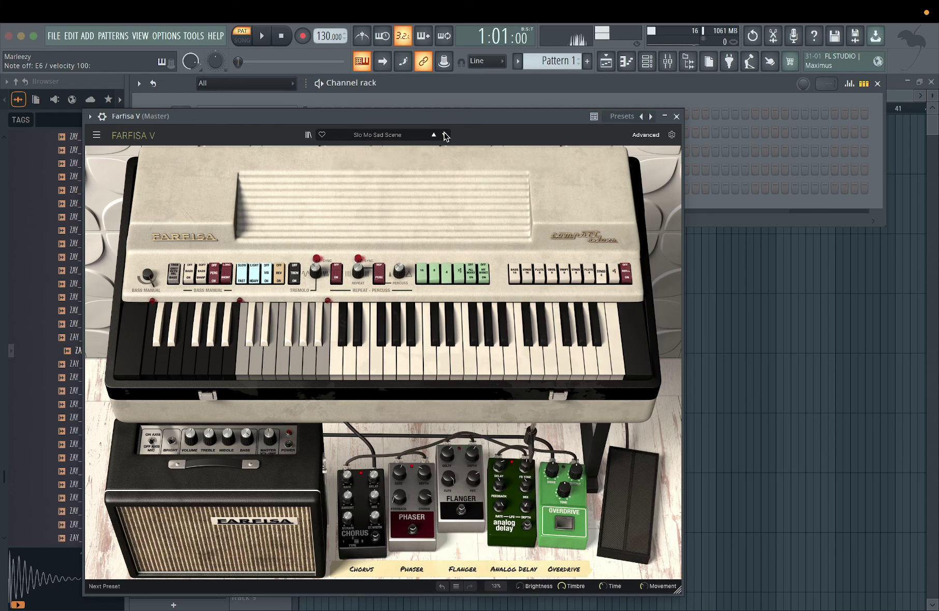
key("c")
key("n")
key("e")
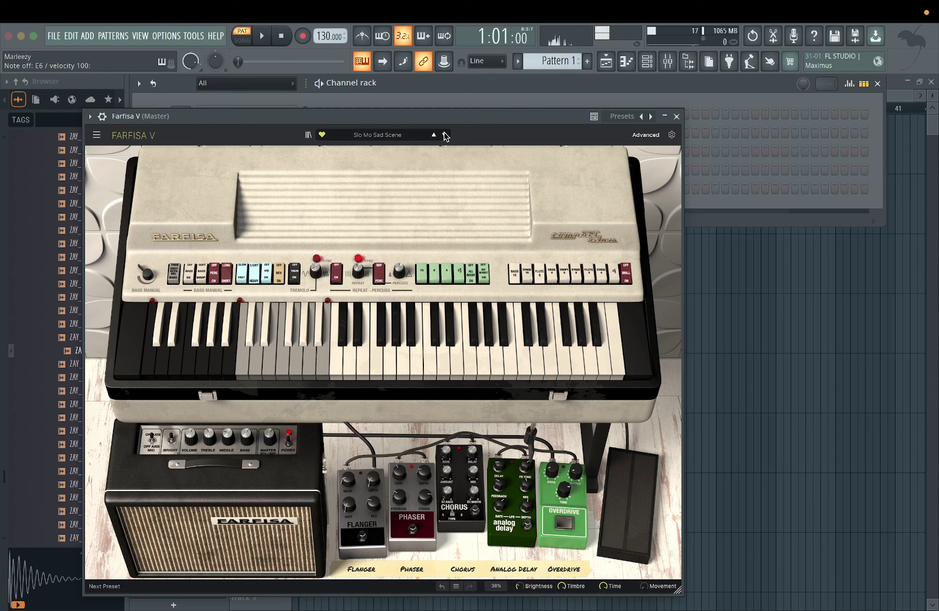
Try the Tangram Part 3 preset with a few notes and return to Slo Mo Sad Scene.
left_click(445, 136)
key("c")
key("e")
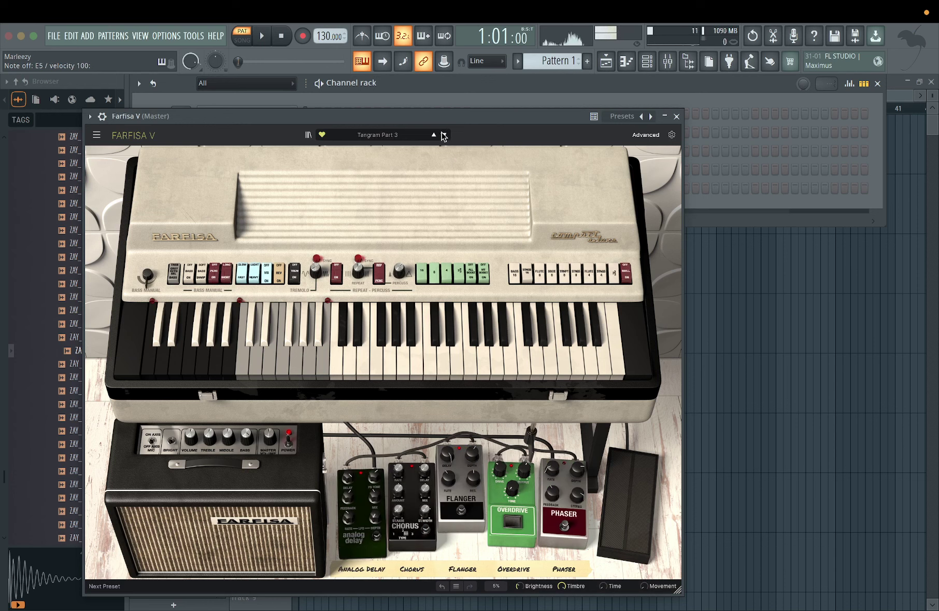
key("c")
key("n")
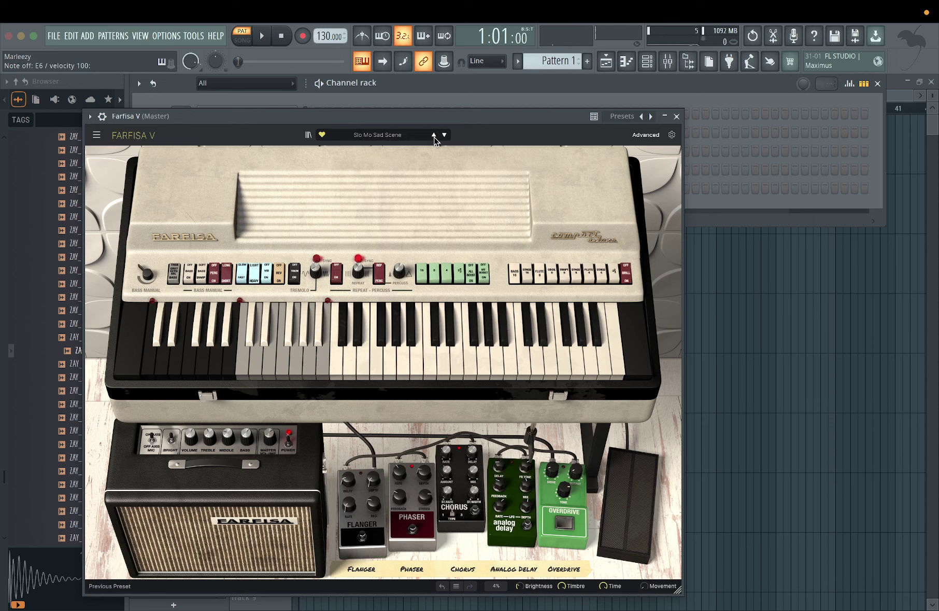
Play through chord ideas on the Slo Mo Sad Scene preset to work out a progression.
key("c")
key("e")
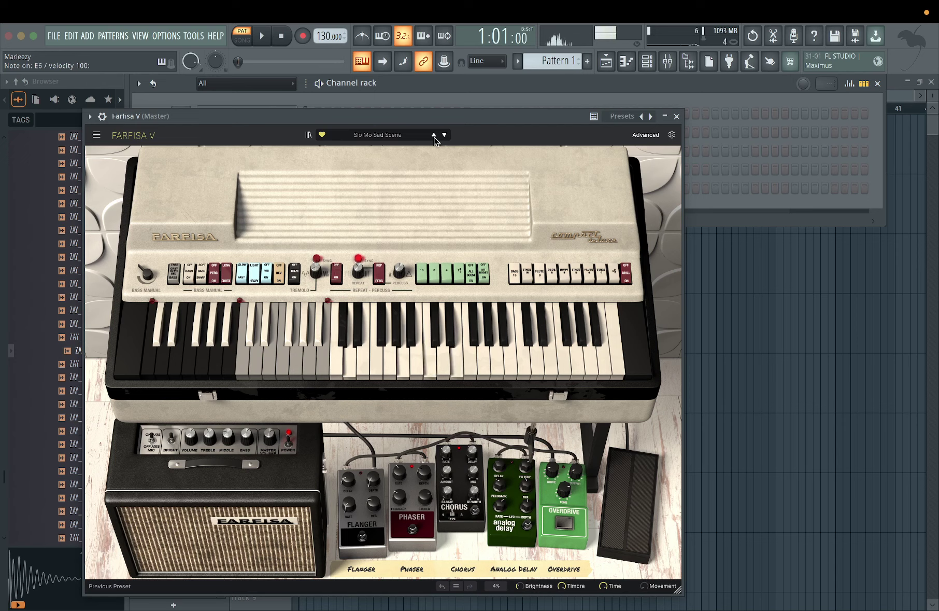
key("m")
key("w")
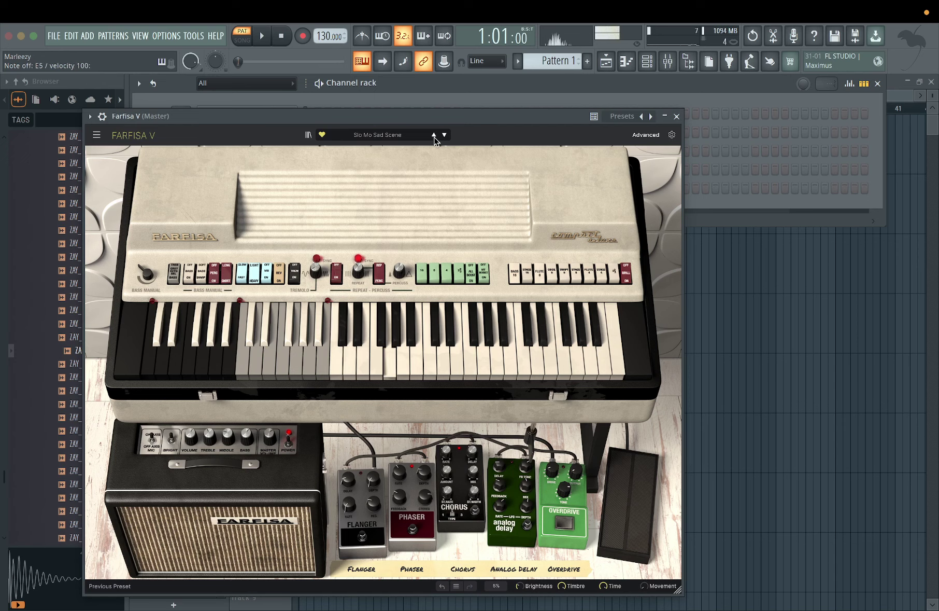
key("q")
key("n")
key("z")
key("v")
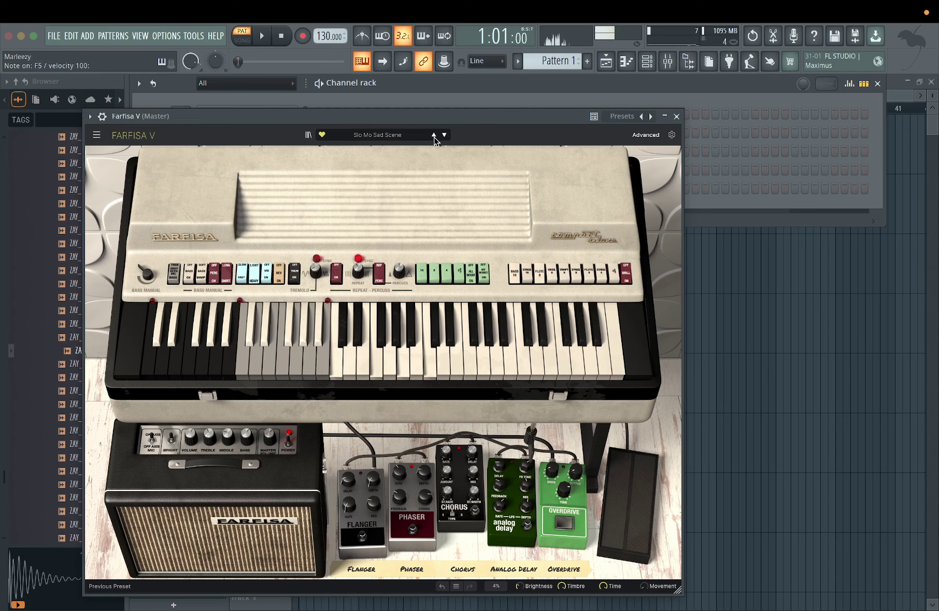
key("n")
key("e")
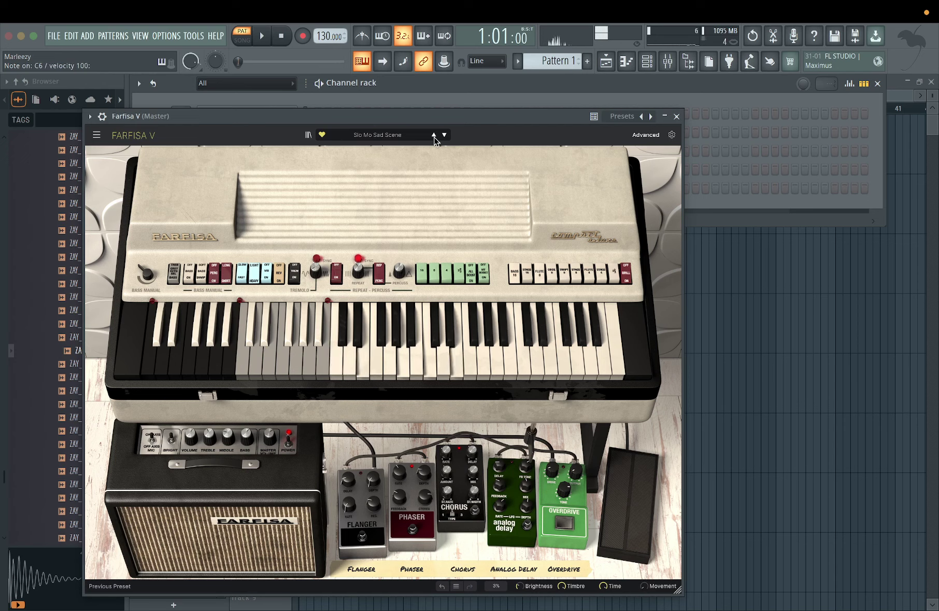
key("x")
key("e")
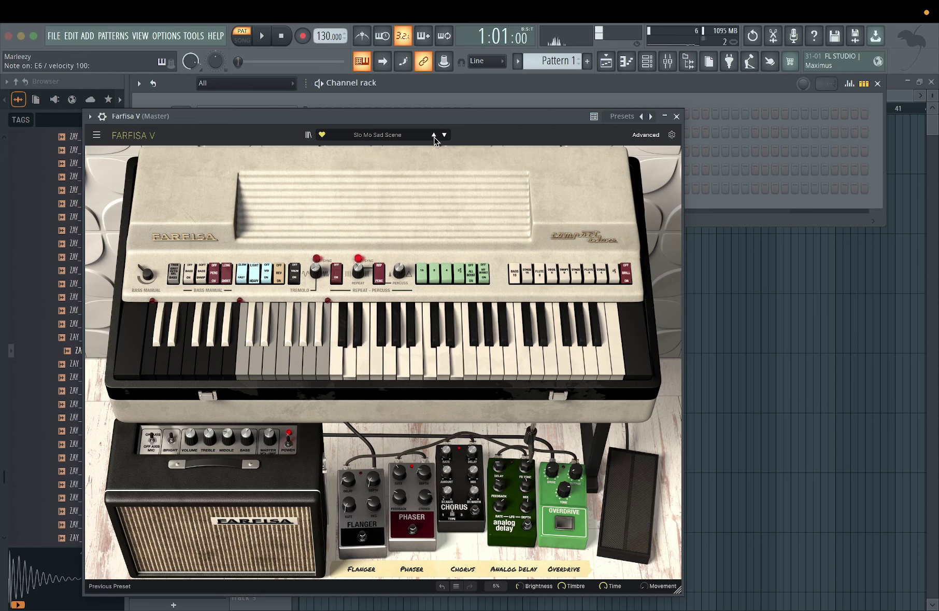
key("c")
key("m")
key("b")
key("w")
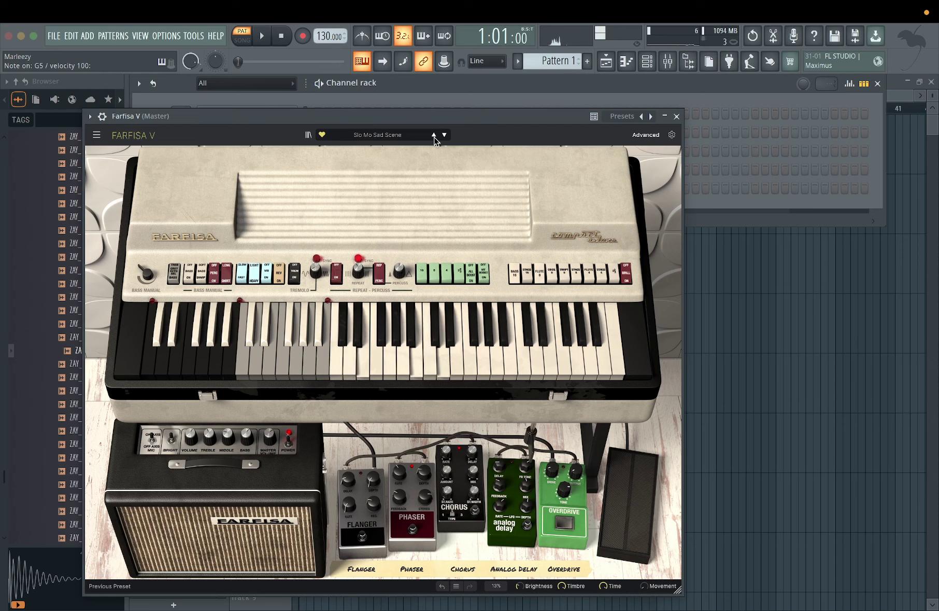
key("x")
key("n")
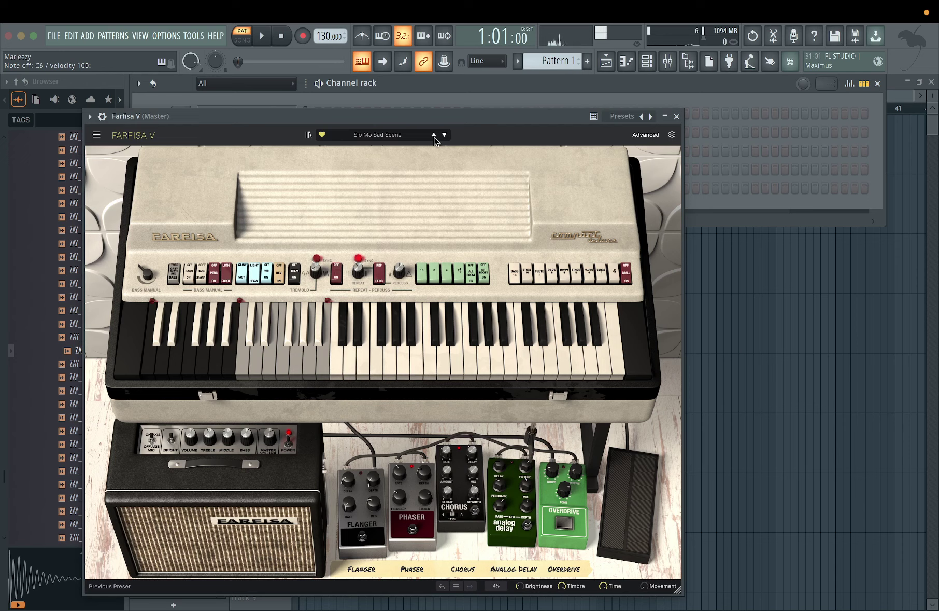
Turn on the metronome and record a first Farfisa V take into Pattern 1.
left_click(362, 35)
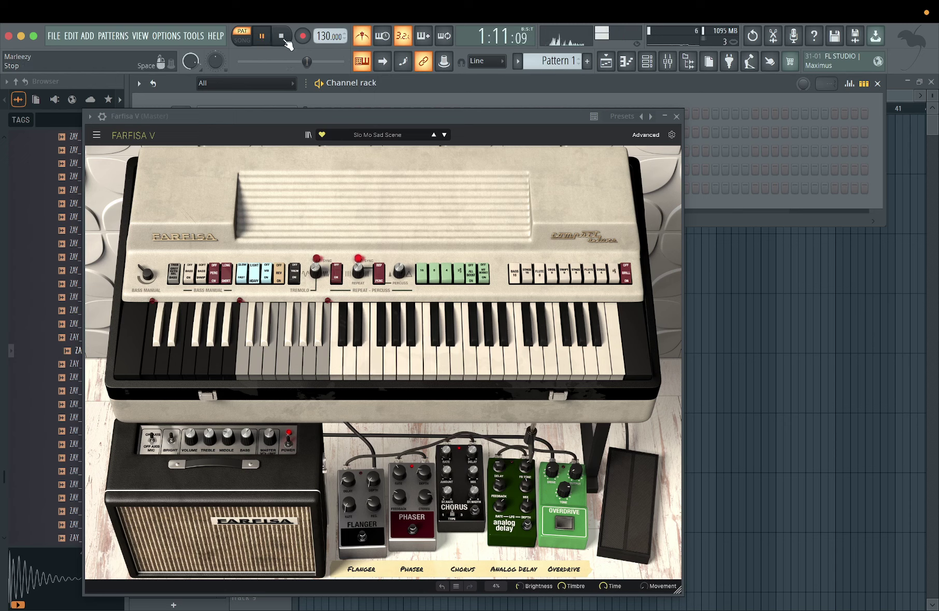
left_click(263, 37)
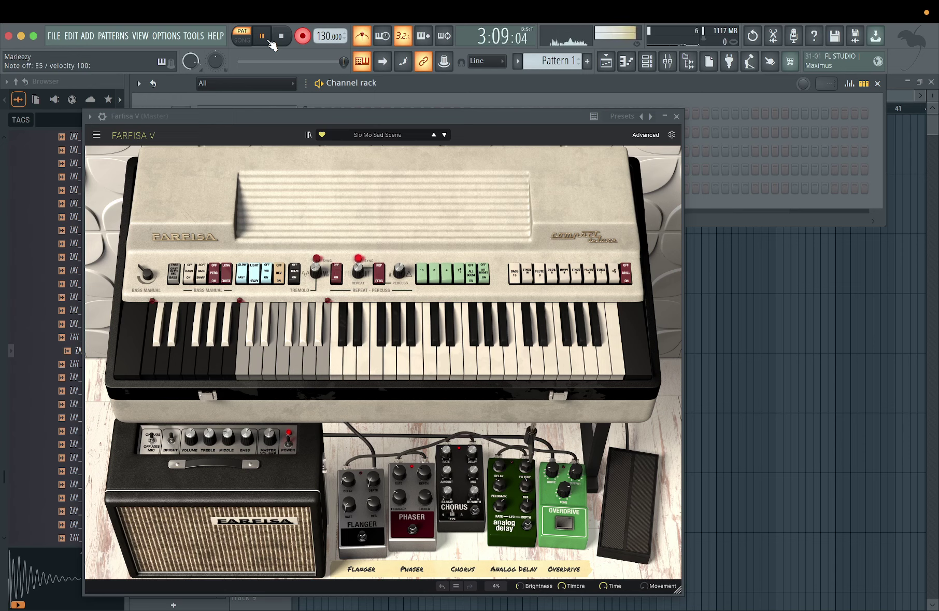
left_click(281, 36)
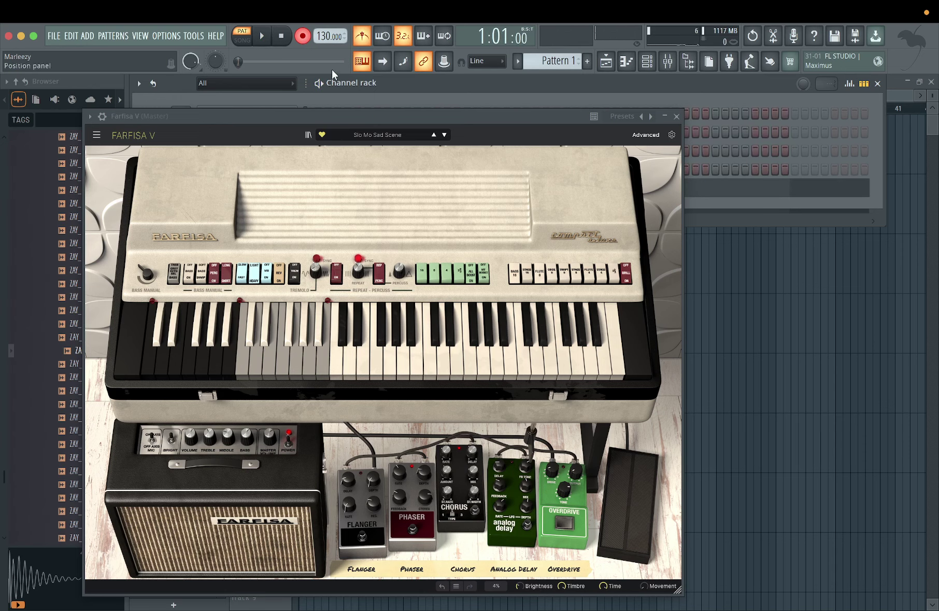
Clear the recorded Farfisa V notes from Pattern 1 in the channel rack and move the instrument window back.
left_click_drag(326, 117, 628, 115)
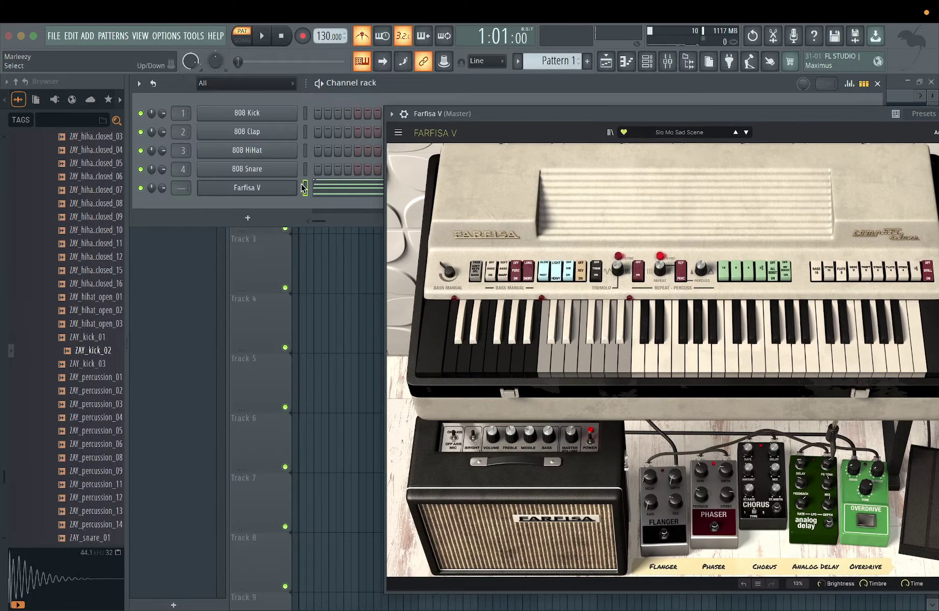
right_click(304, 187)
left_click(410, 186)
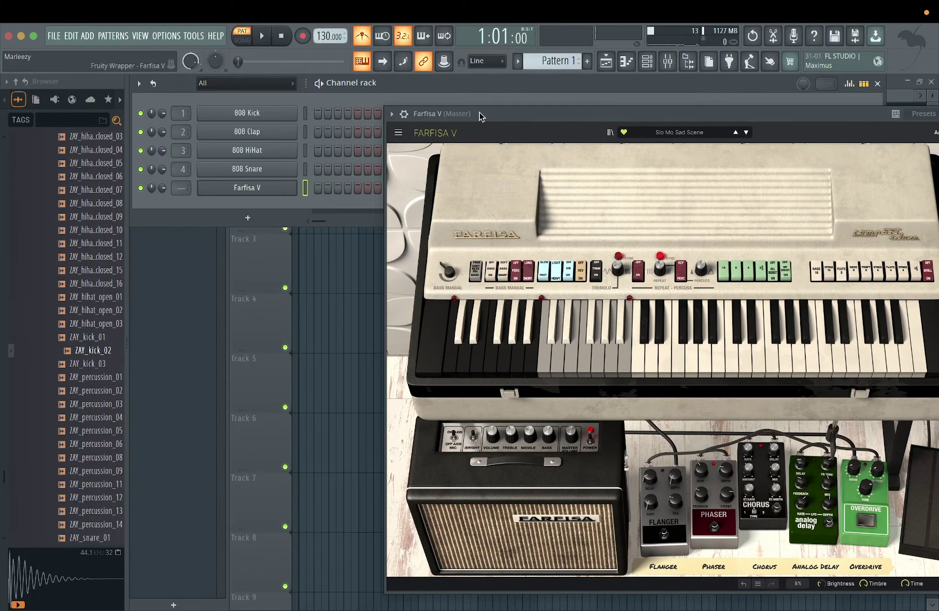
left_click_drag(481, 116, 253, 119)
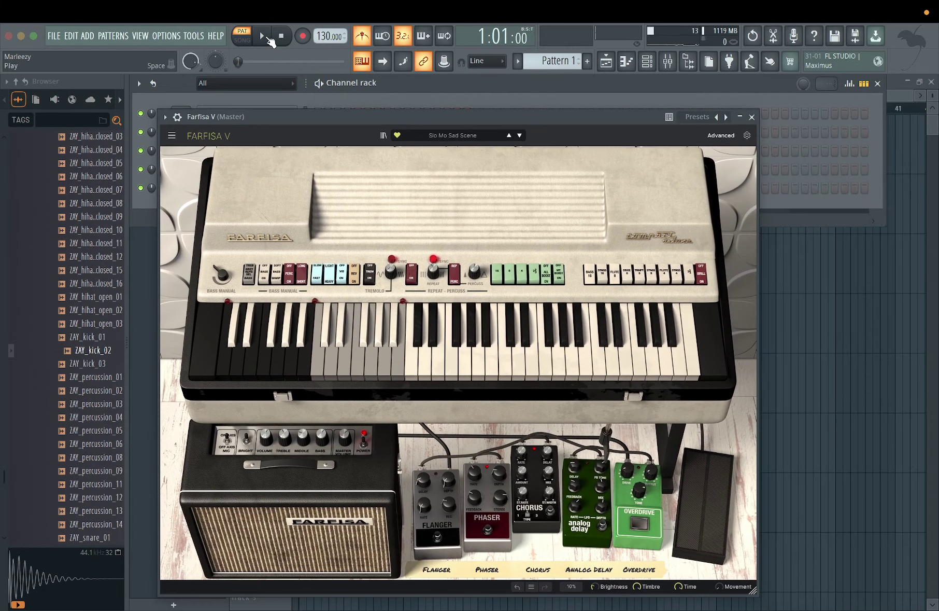
Run the empty pattern with the metronome to hear the tempo, then stop and close the Farfisa V window.
left_click(264, 36)
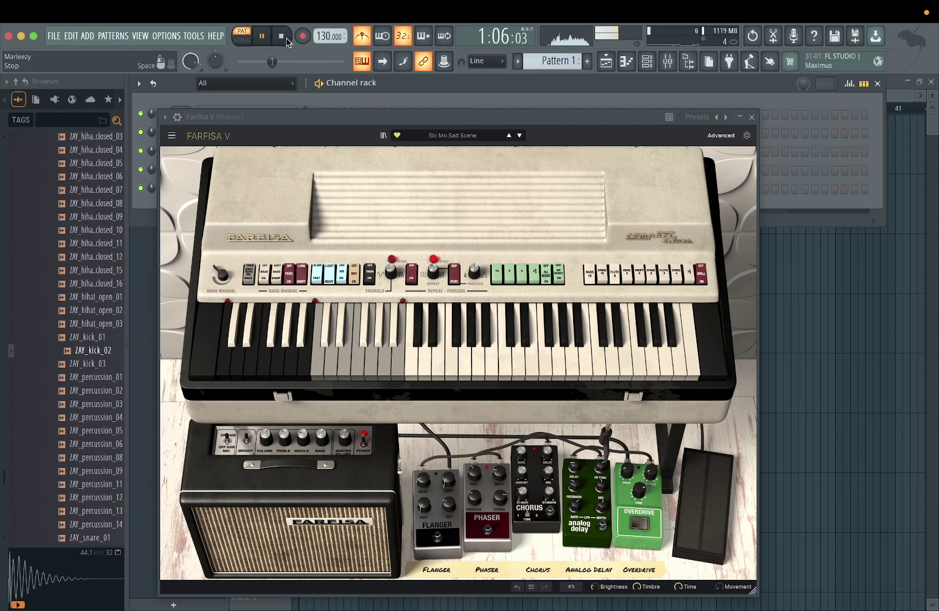
left_click(282, 36)
left_click(752, 117)
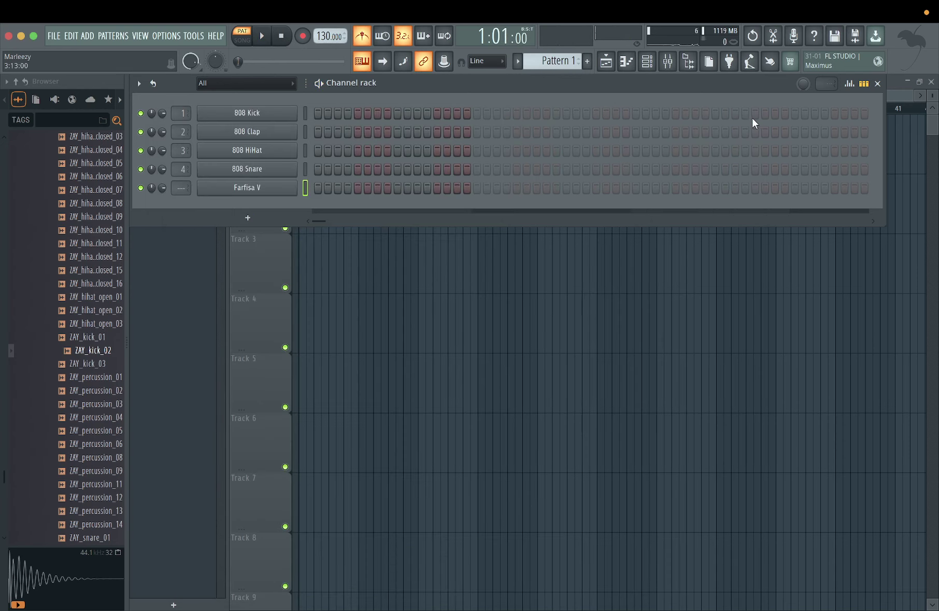
Record a three-chord Farfisa V take into Pattern 1: D5-A5-C6-E6, E5-G5-B5-D6 and D5-F5-A5-C6, then disarm recording and close the instrument.
left_click(303, 36)
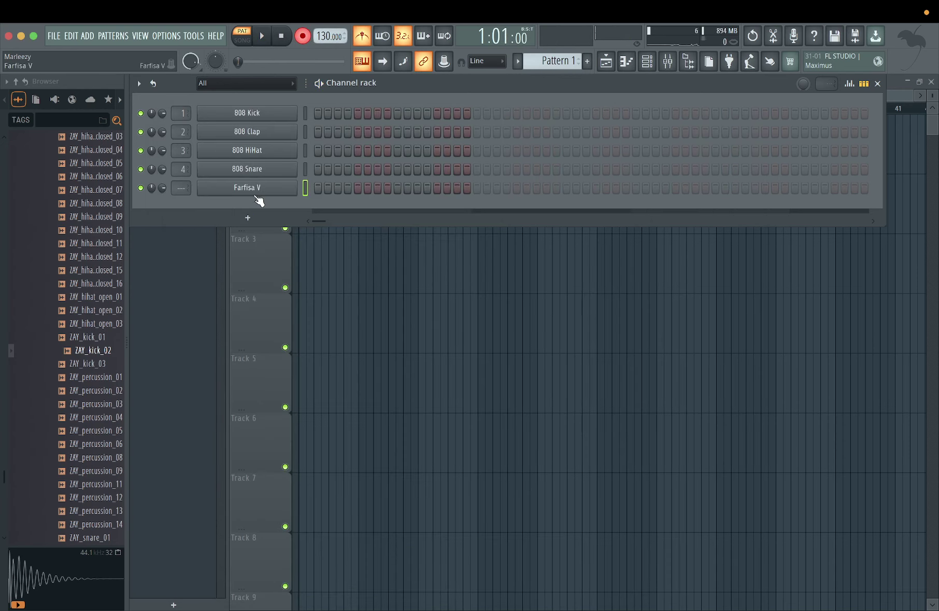
left_click(252, 187)
left_click(262, 36)
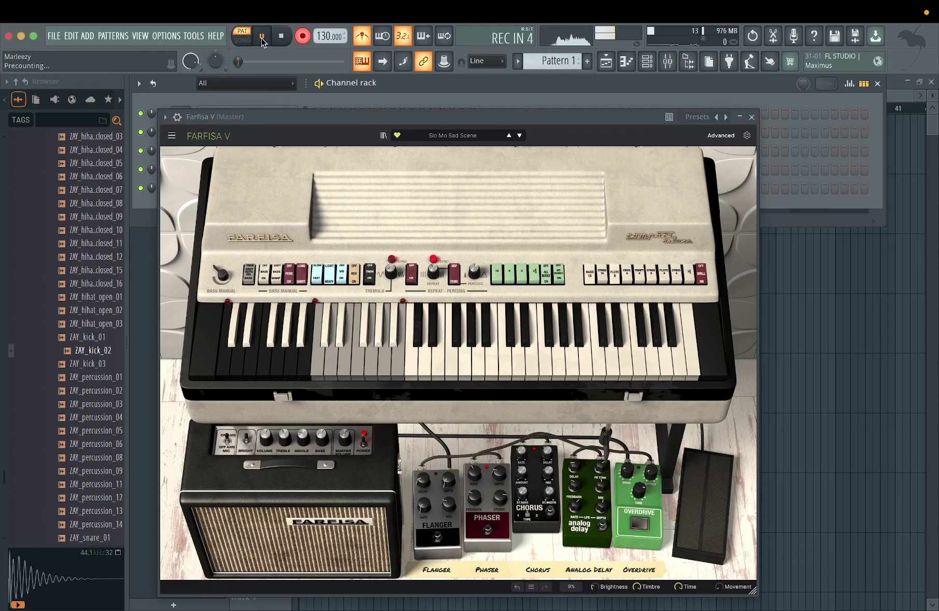
key("x")
key("v")
key("n")
key("q")
key("e")
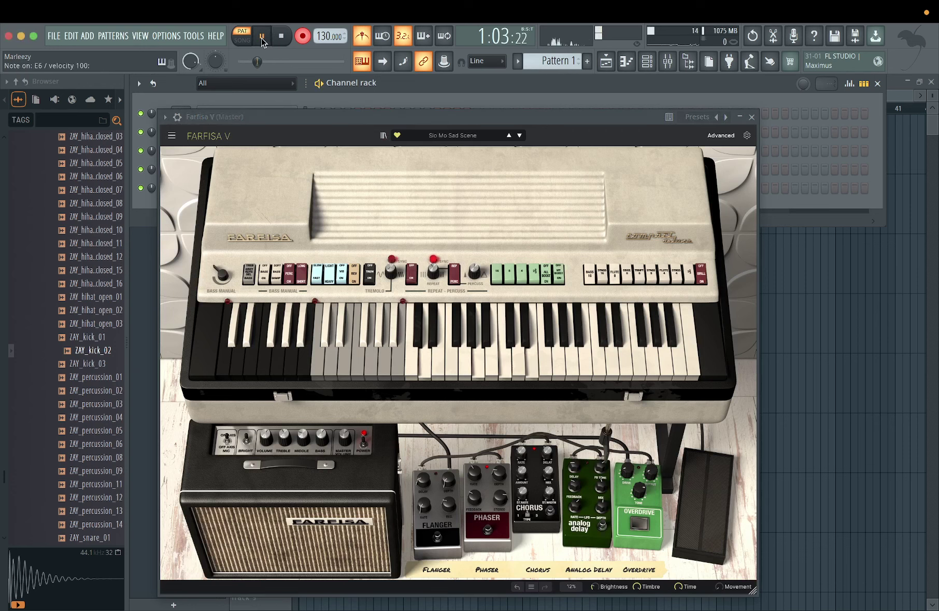
key("c")
key("b")
key("m")
key("w")
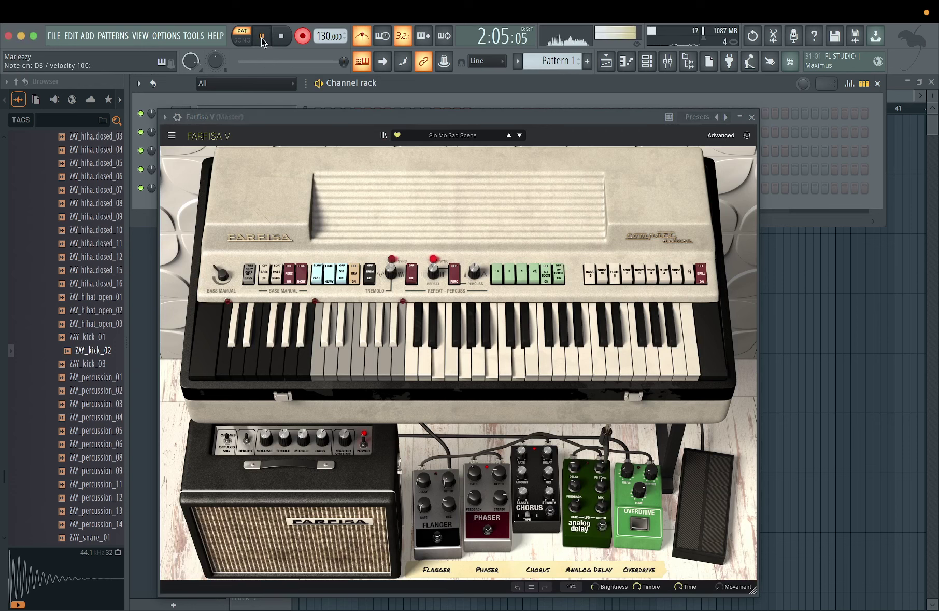
key("x")
key("v")
key("n")
key("q")
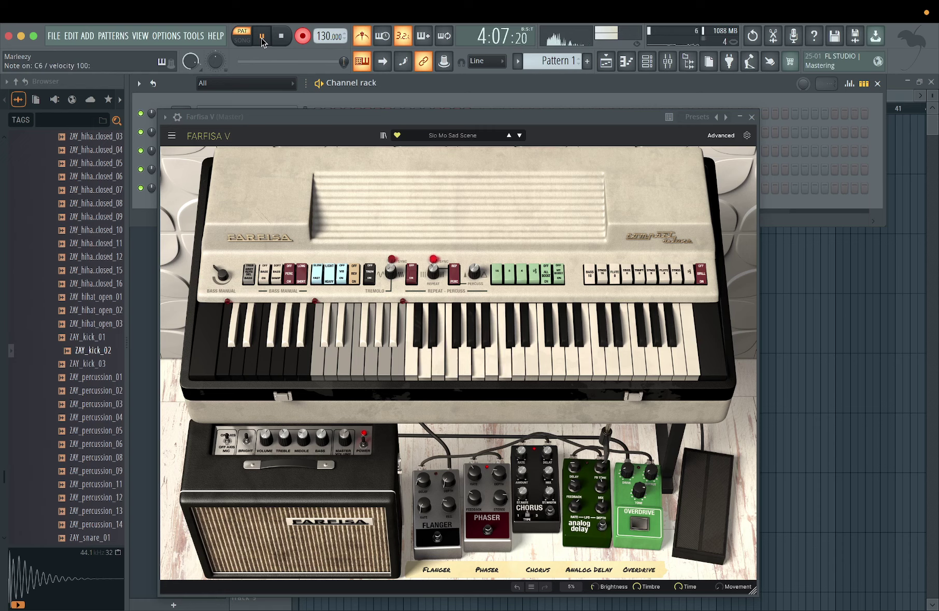
left_click(284, 37)
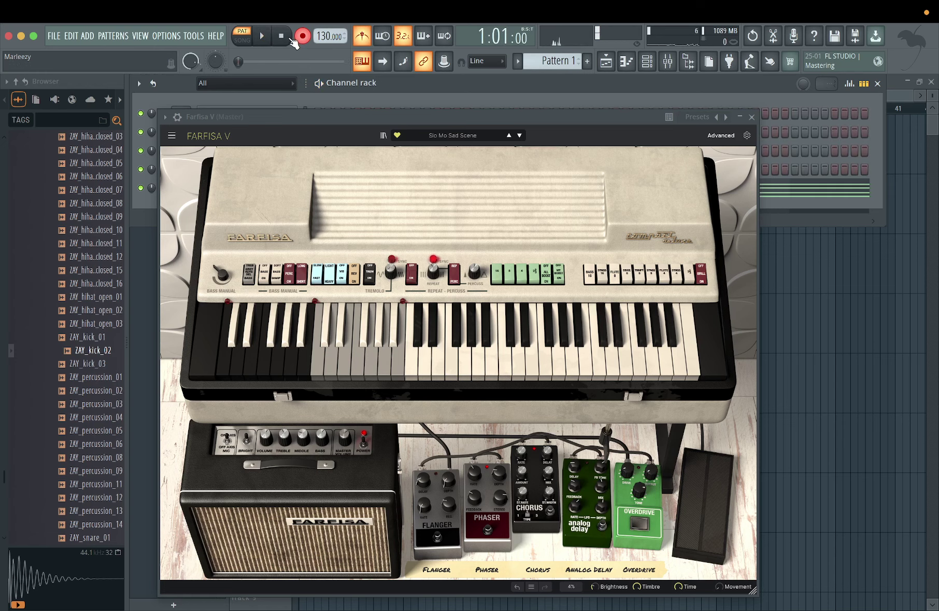
left_click(301, 38)
left_click(753, 117)
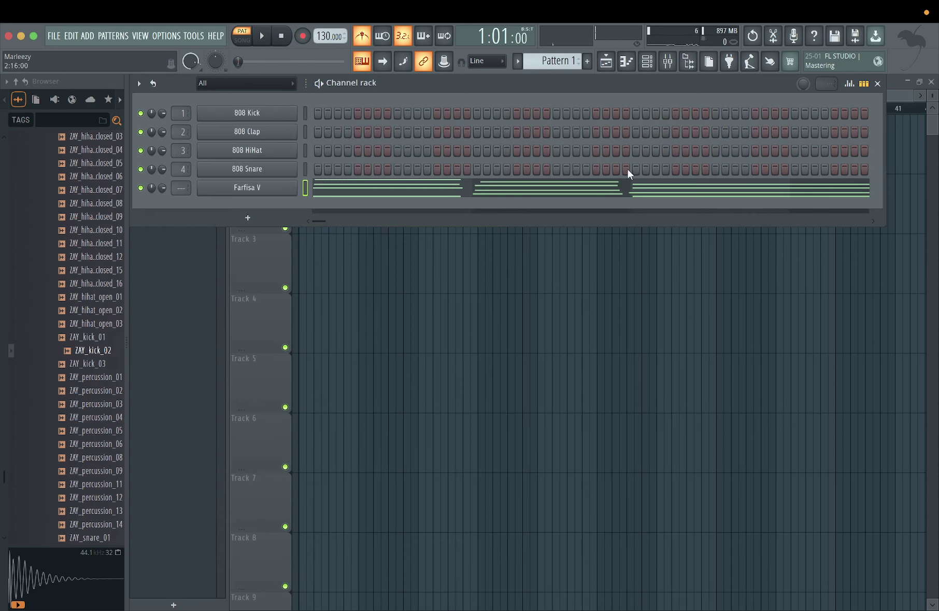
Open Farfisa V's piano roll, shorten the last chord to end around the middle of bar 4, and select all notes.
left_click(589, 187)
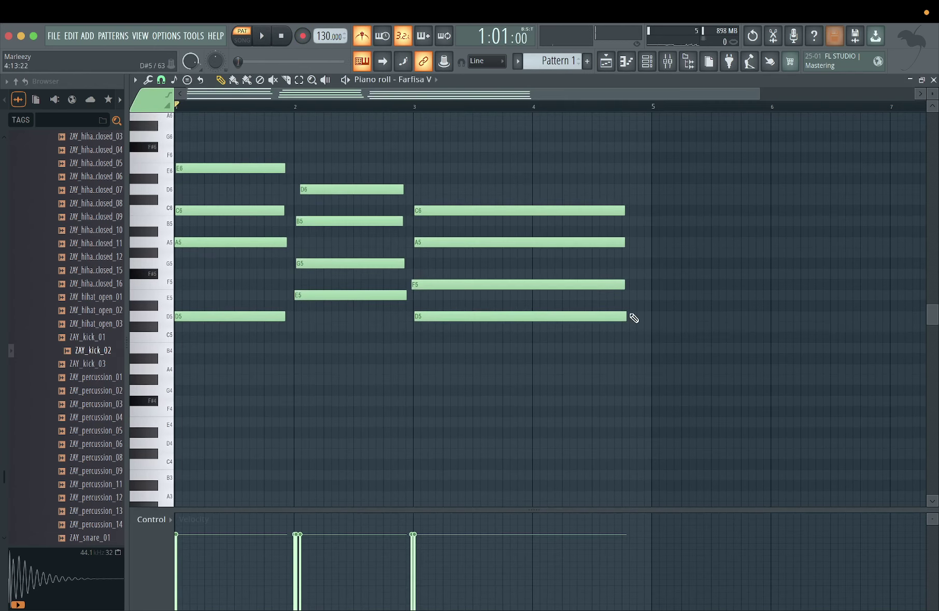
left_click_drag(629, 385, 582, 209)
right_click(513, 447)
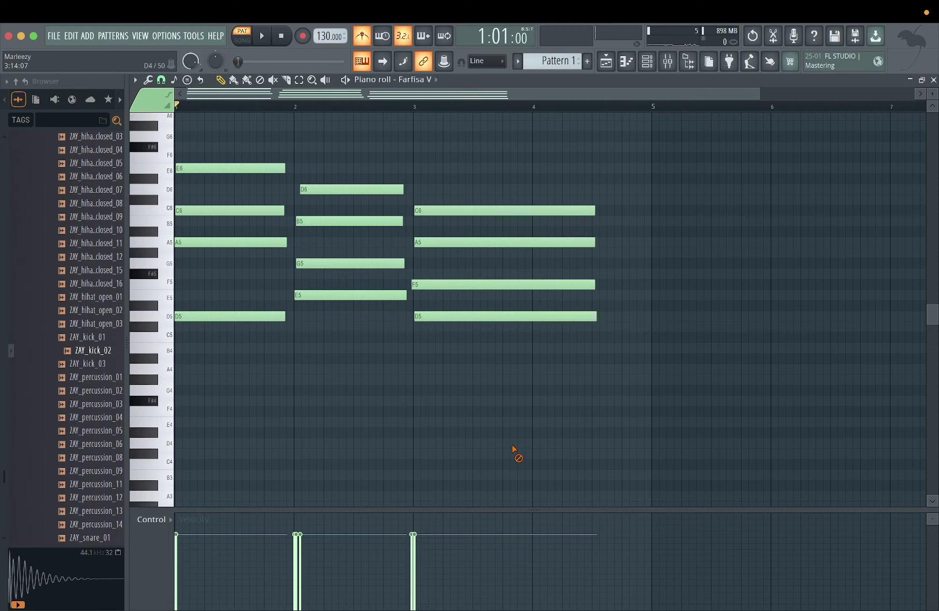
key("ctrl+a")
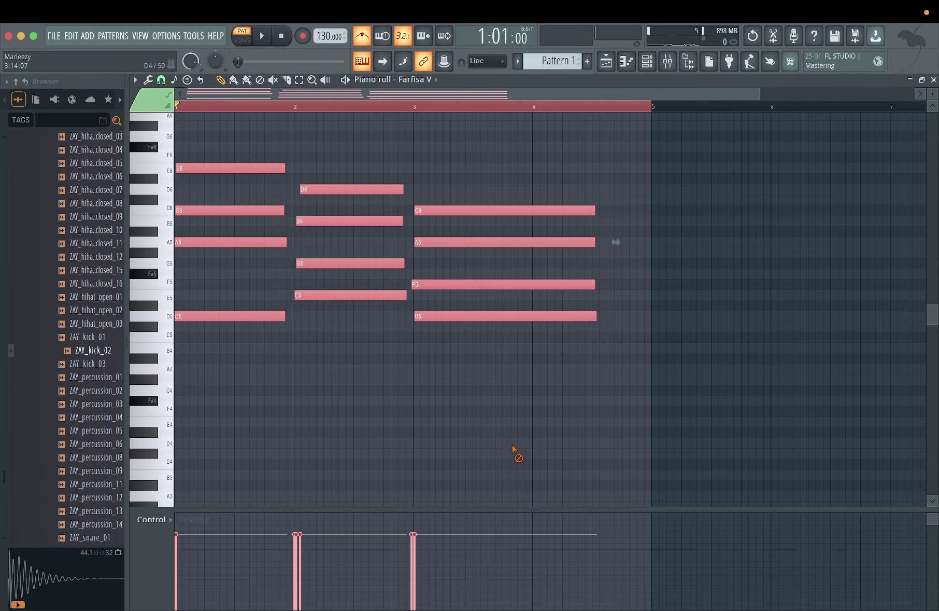
Play back the recorded chord progression and bring up the channel rack.
key("space")
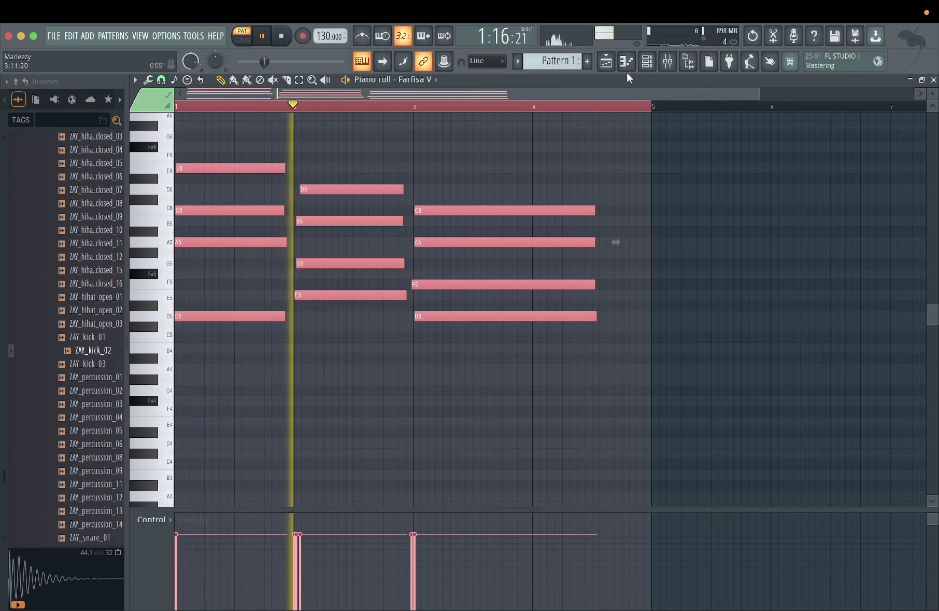
left_click(647, 62)
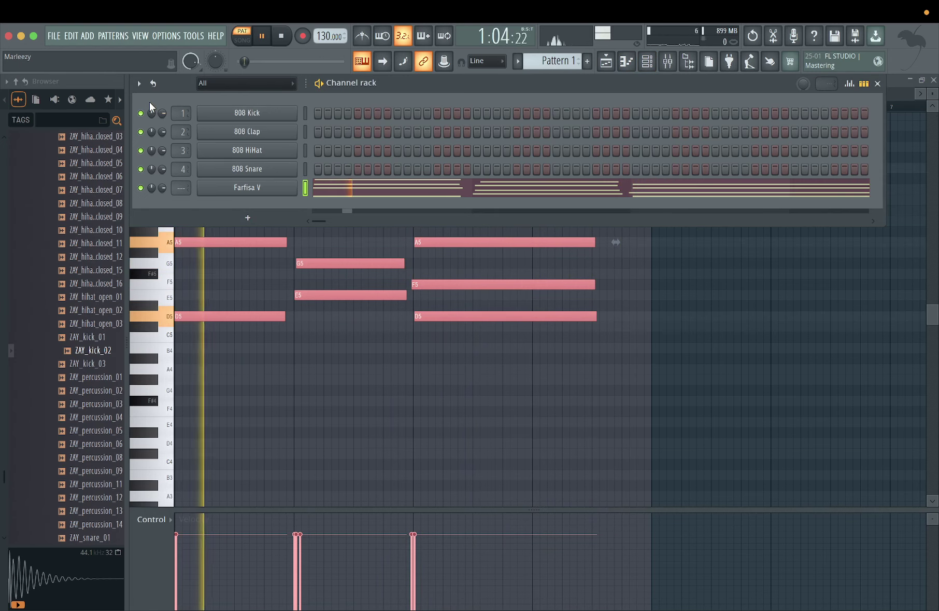
left_click(144, 86)
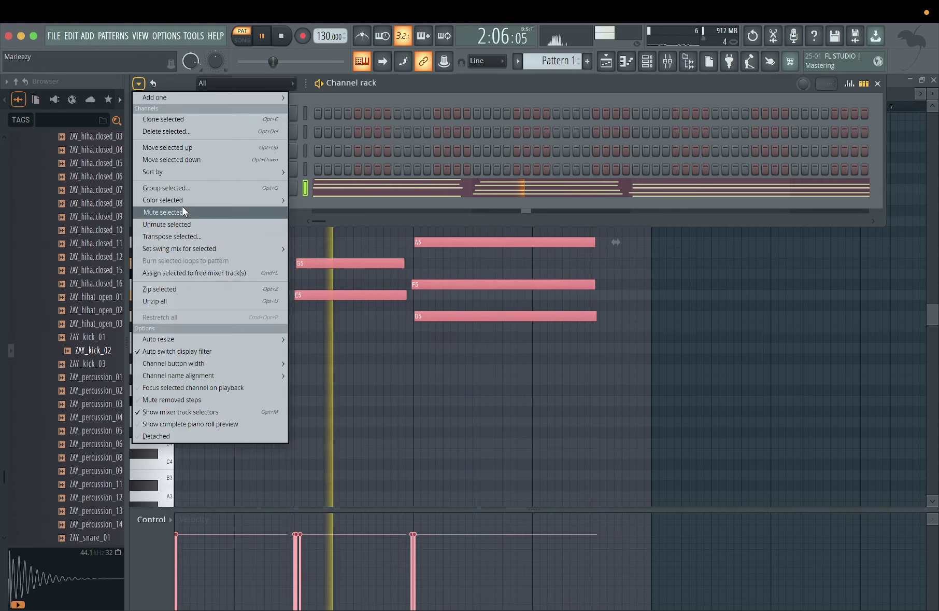
mouse_move(184, 200)
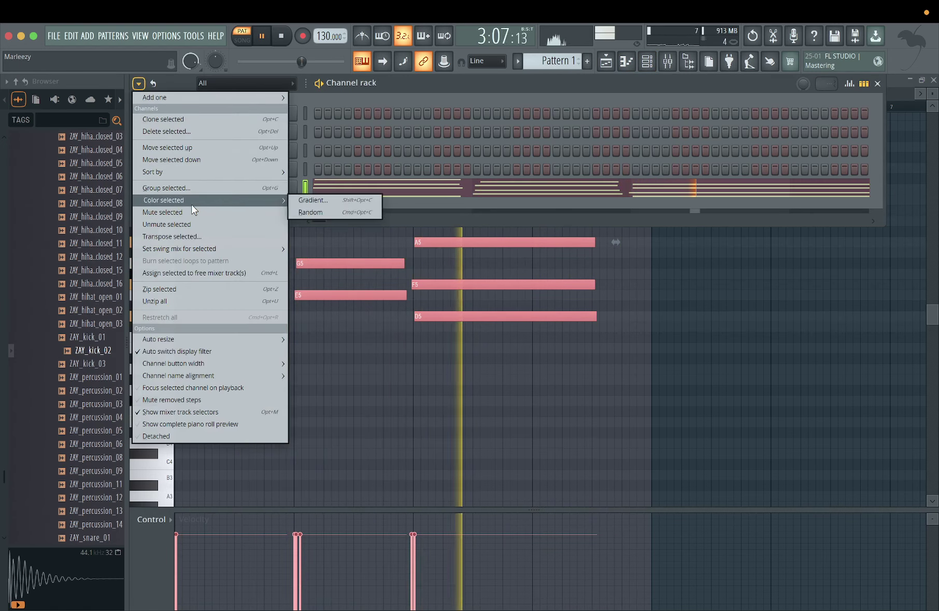
left_click(383, 241)
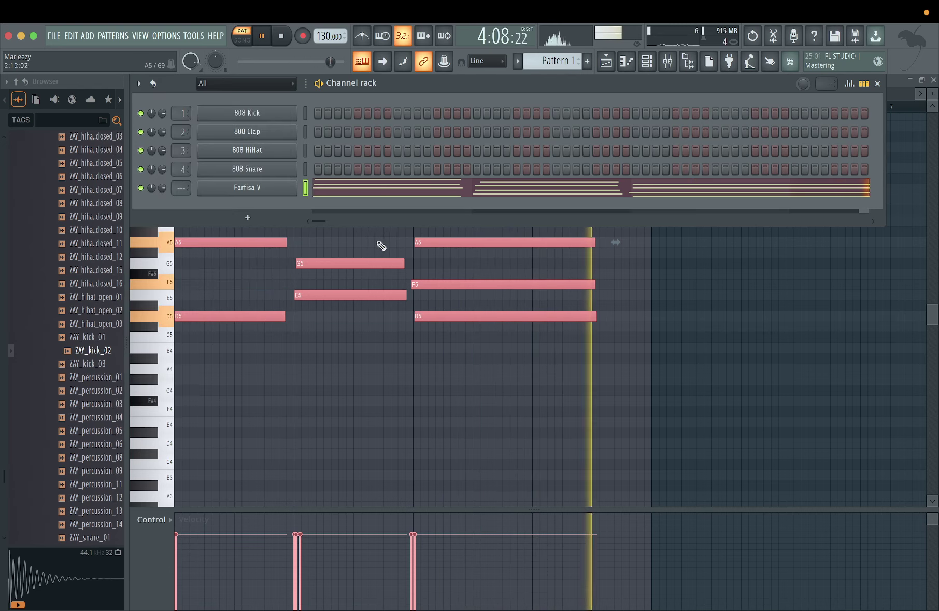
Deselect the chord notes and set the piano roll's scale highlighting root note to D.
left_click(374, 242)
right_click(374, 242)
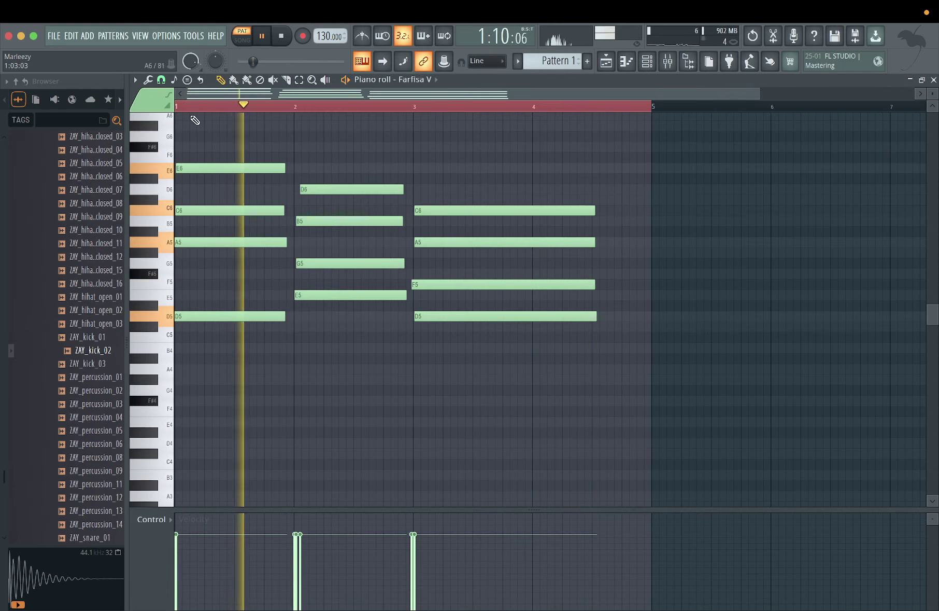
left_click(149, 79)
mouse_move(172, 141)
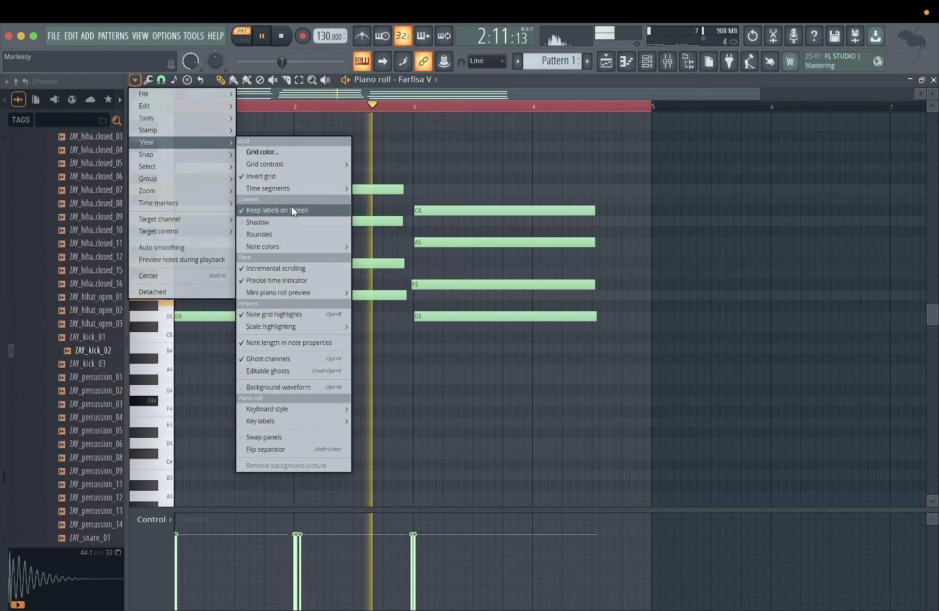
mouse_move(310, 326)
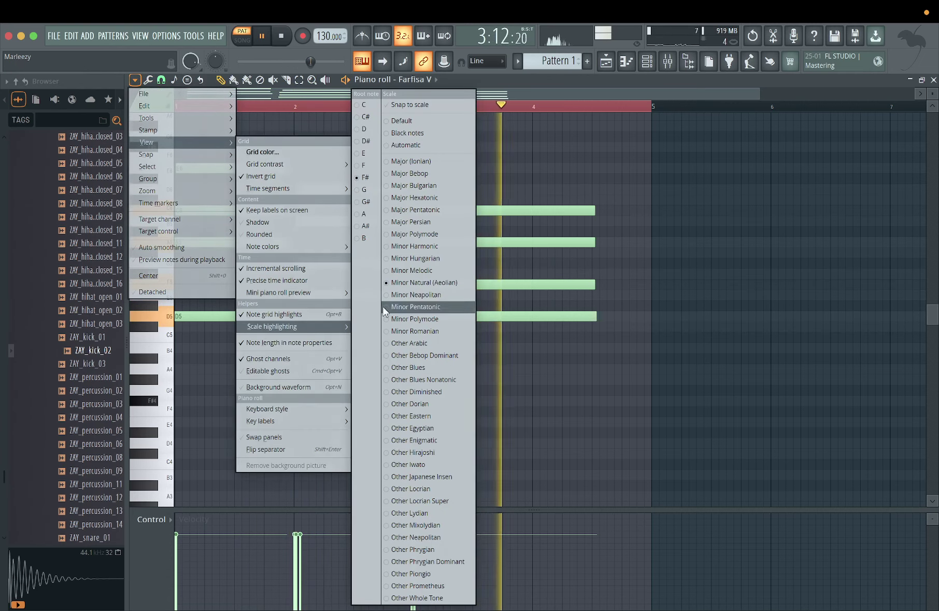
left_click(363, 130)
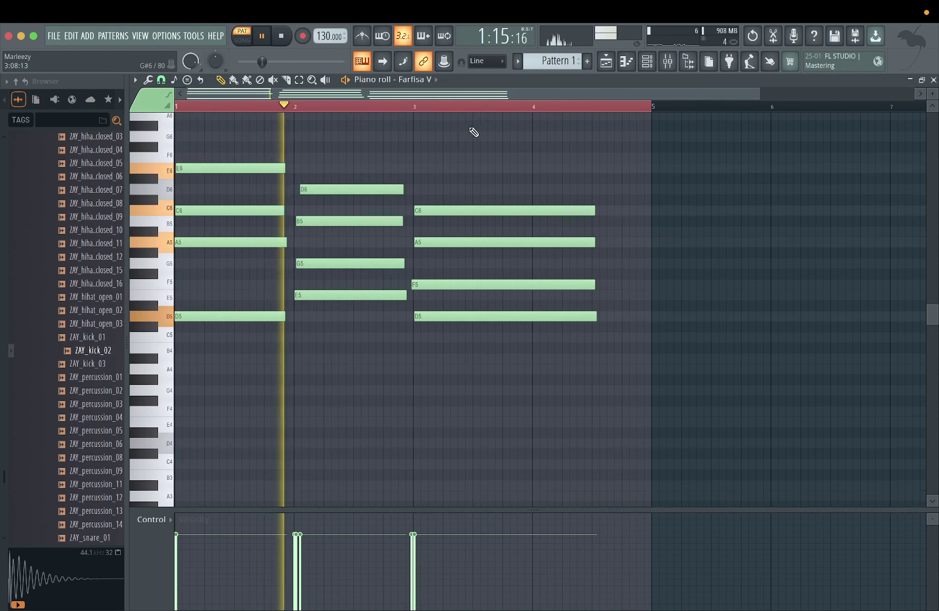
Set the typing keyboard's root note to D with the Minor Natural (Aeolian) layout and try it over the looping chords.
right_click(365, 66)
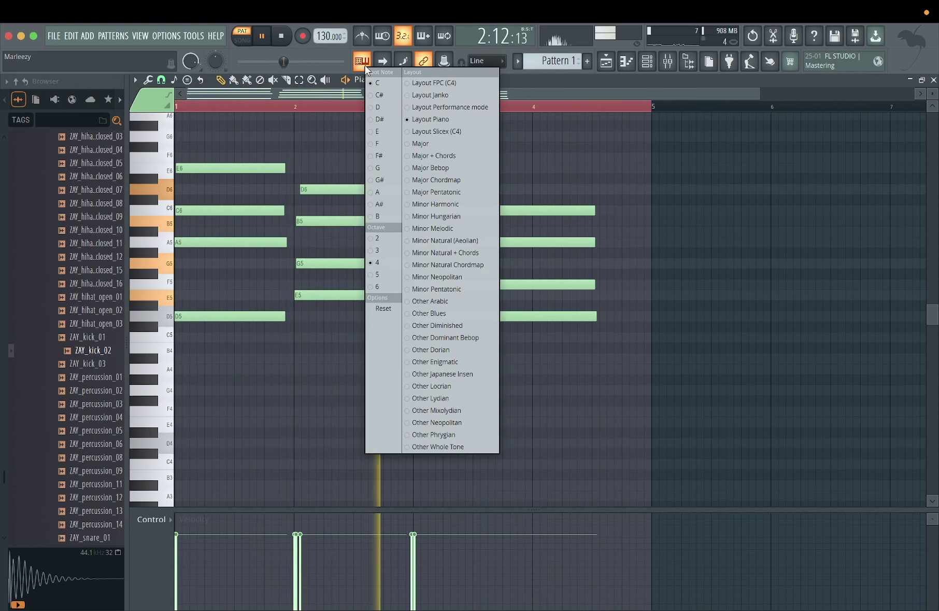
left_click(378, 108)
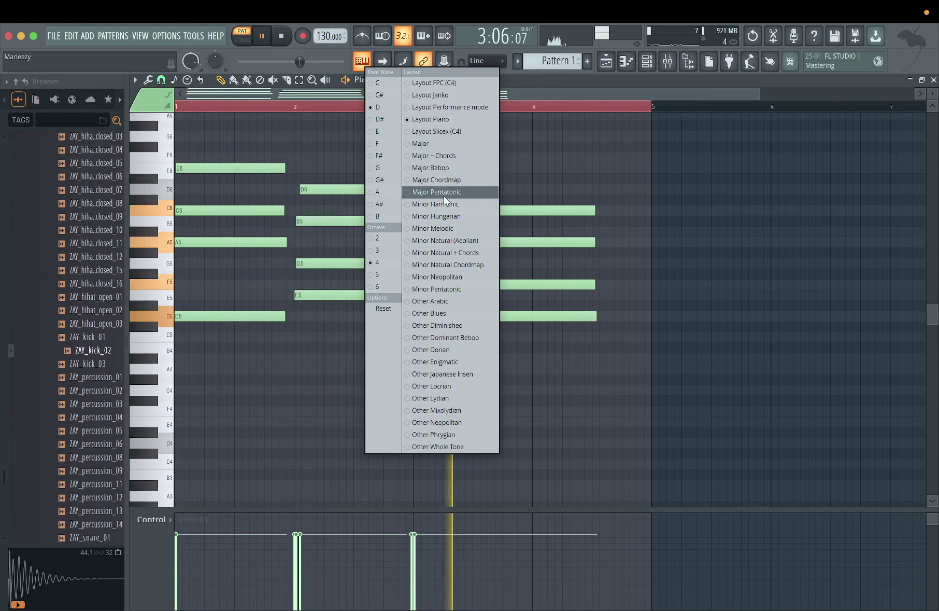
left_click(455, 243)
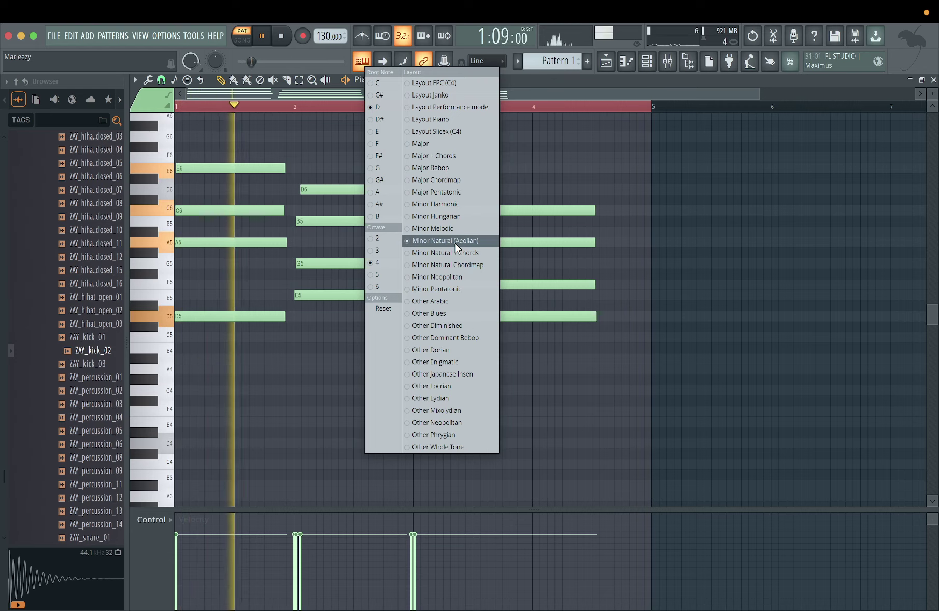
left_click(568, 195)
key("e")
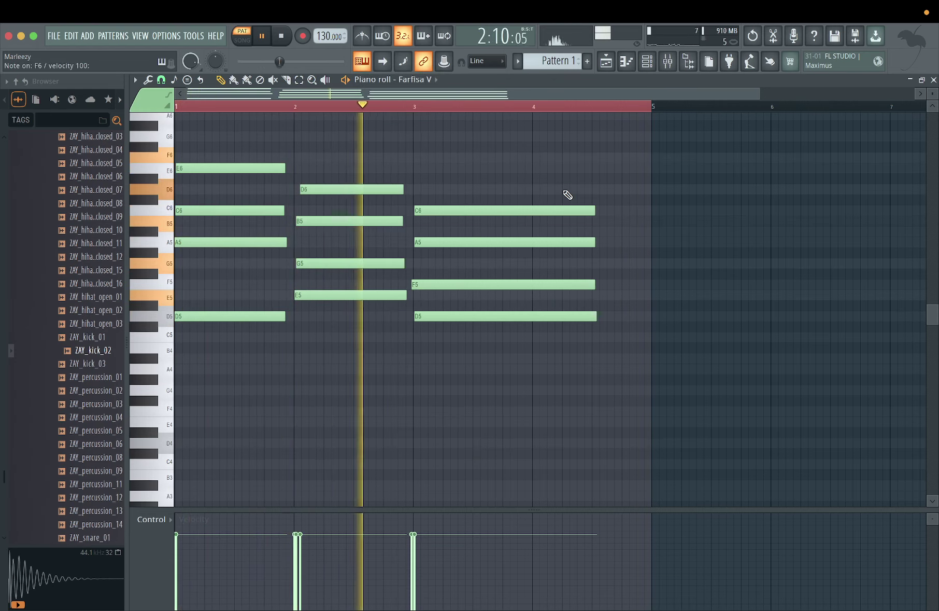
key("t")
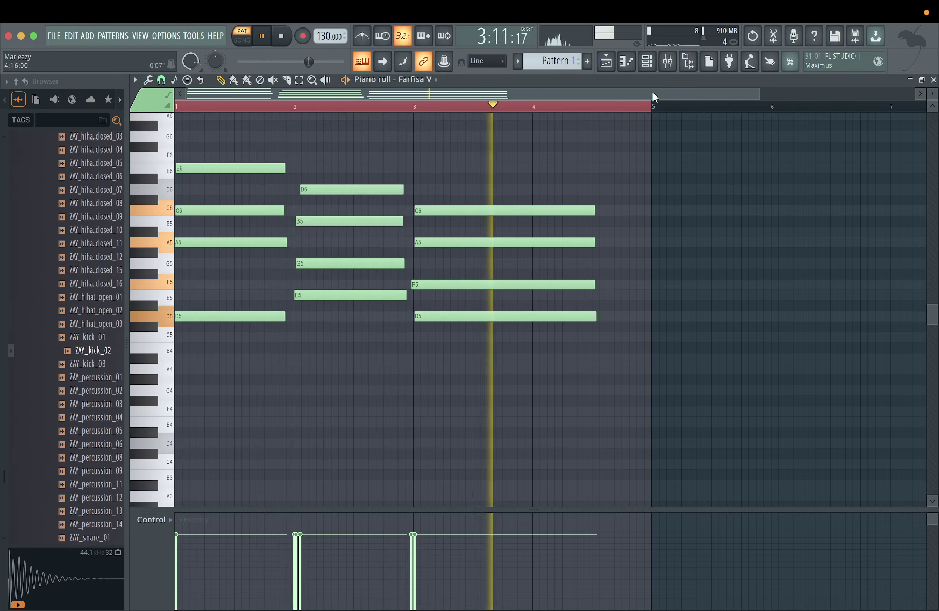
Stop playback and clone the Farfisa V channel in the channel rack.
key("space")
left_click(627, 60)
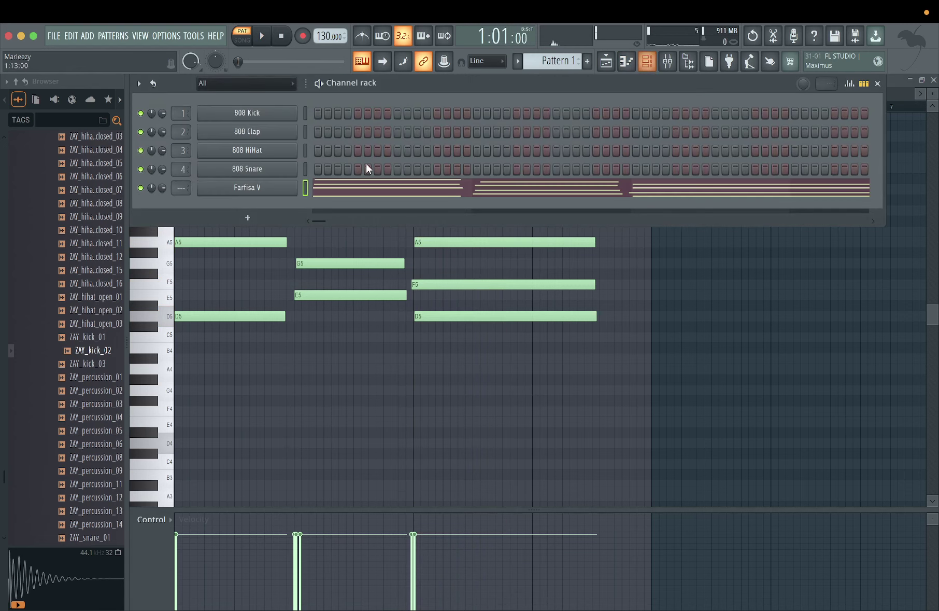
right_click(277, 192)
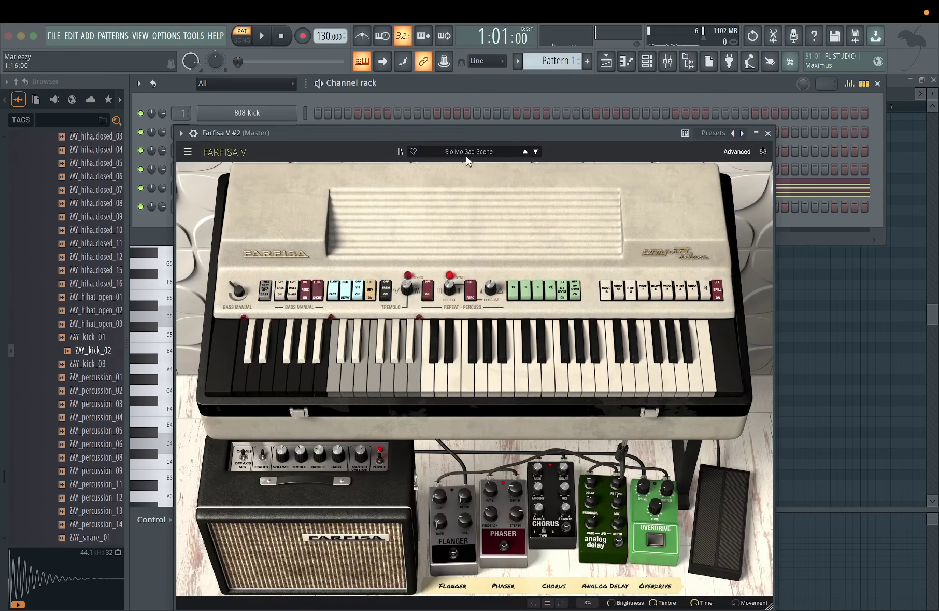
Load the Keys preset Close Encounters in Farfisa V #2, audition it over the chords and check the typing keyboard layout.
left_click(469, 151)
mouse_move(446, 207)
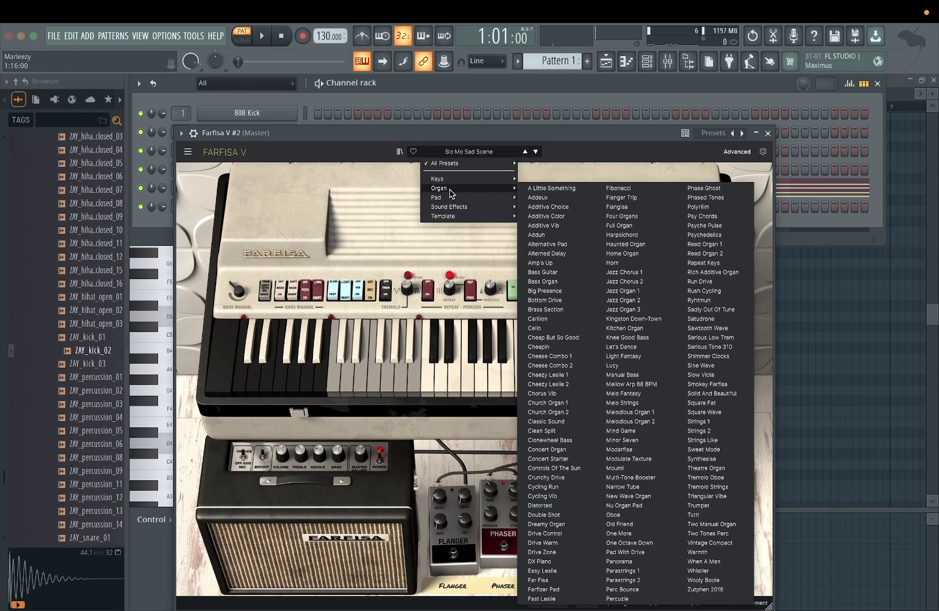
left_click(547, 178)
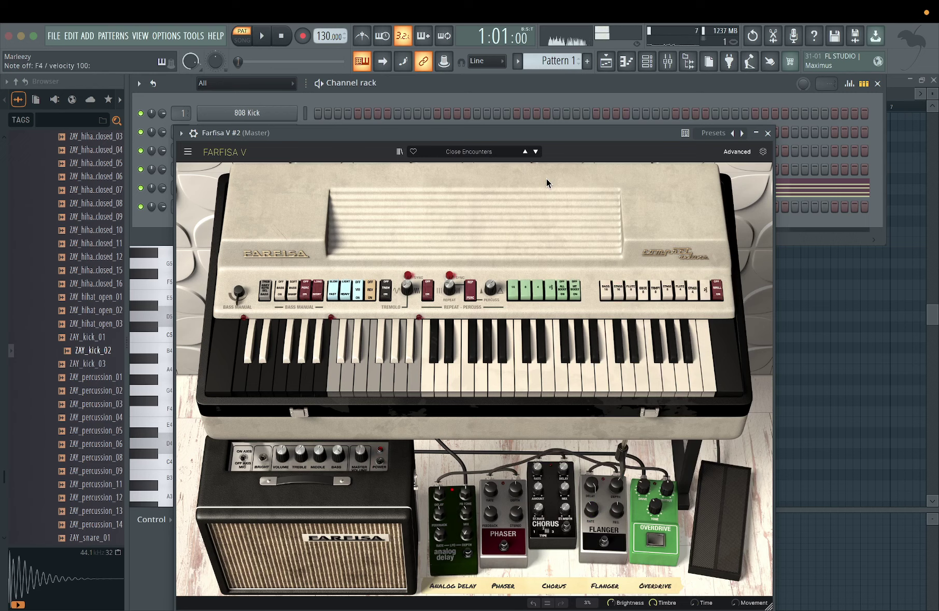
key("space")
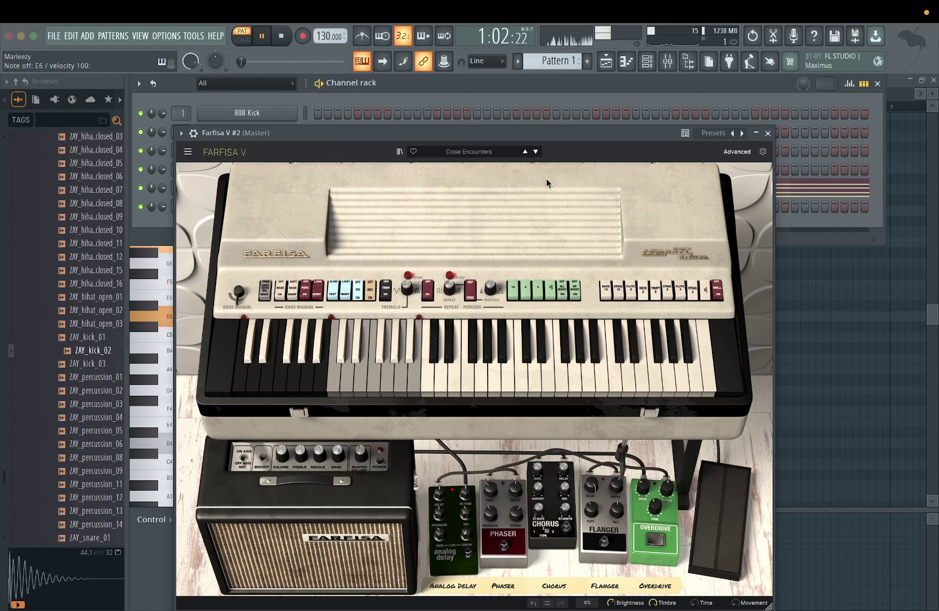
right_click(367, 63)
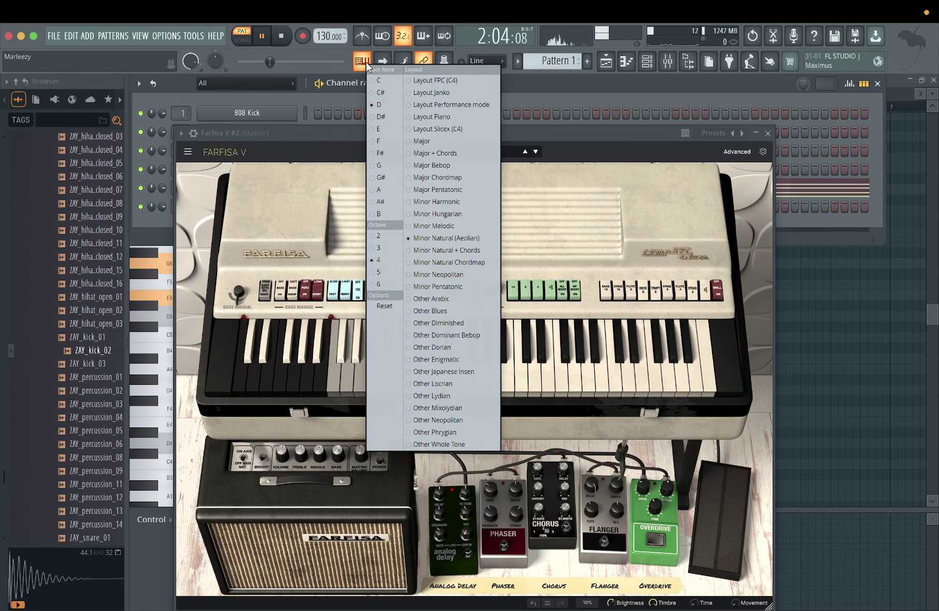
right_click(366, 64)
right_click(366, 64)
left_click(331, 67)
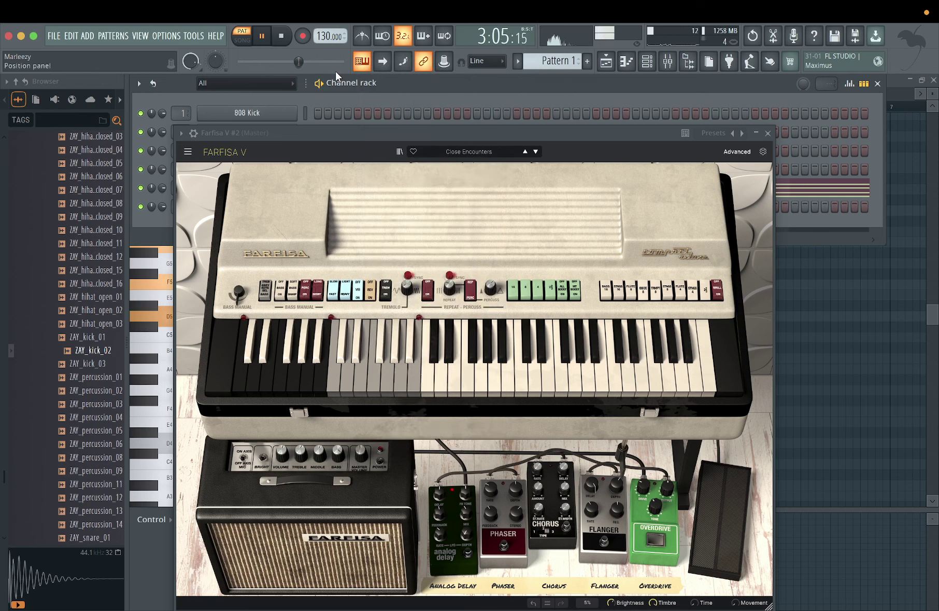
Load the Organ preset Carillon in Farfisa V #2 and audition the presets that follow, settling on Cheezy Leslie 1.
left_click(462, 154)
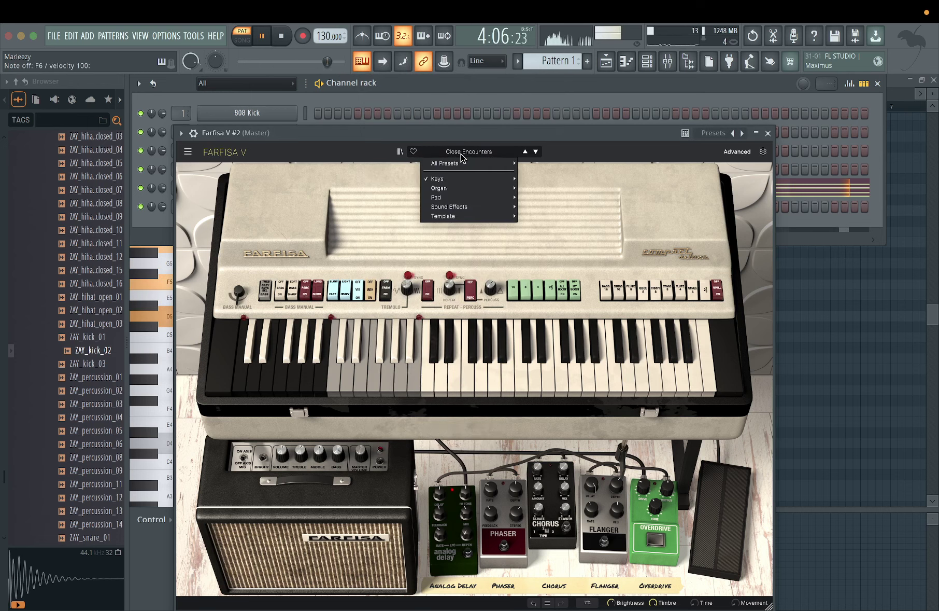
mouse_move(451, 201)
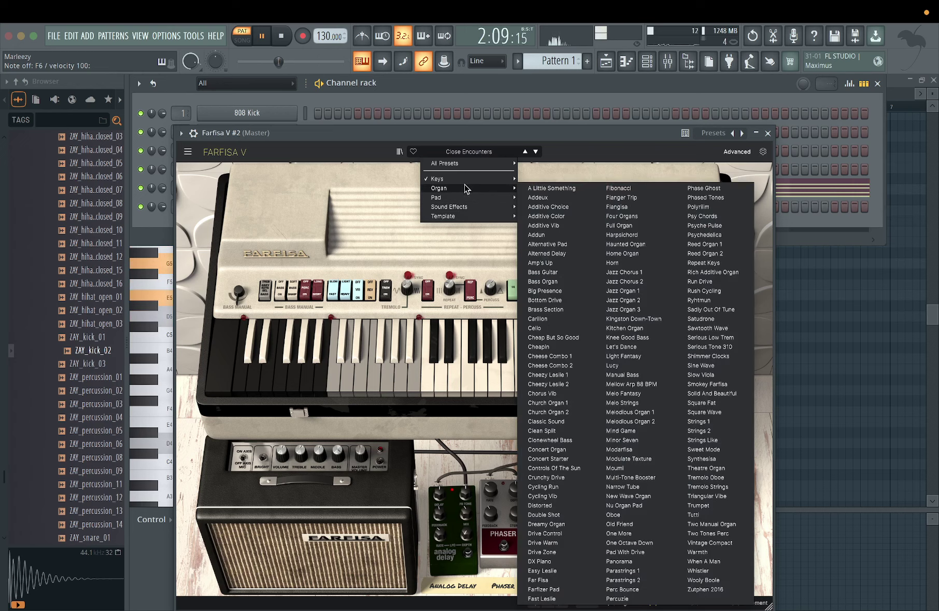
left_click(553, 318)
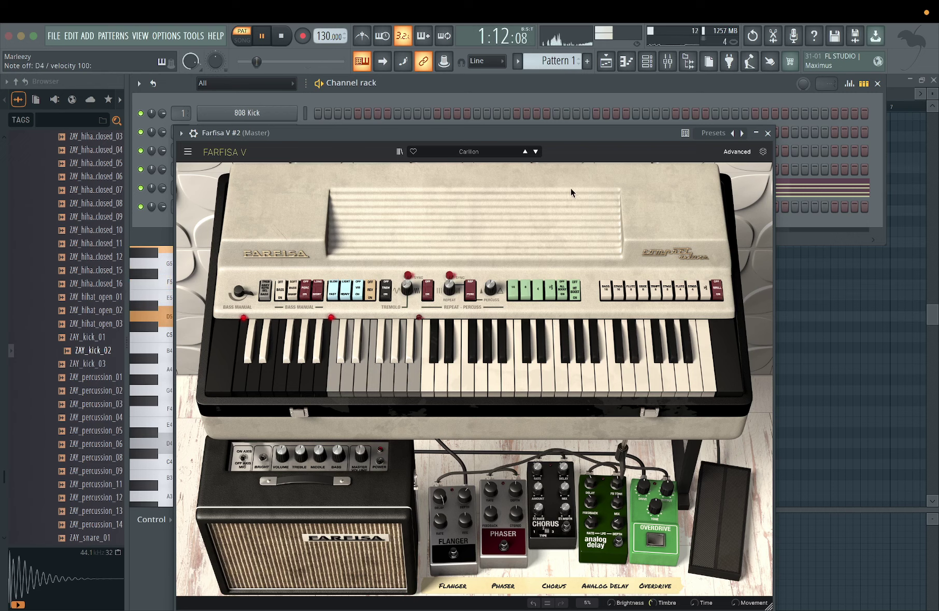
left_click(536, 152)
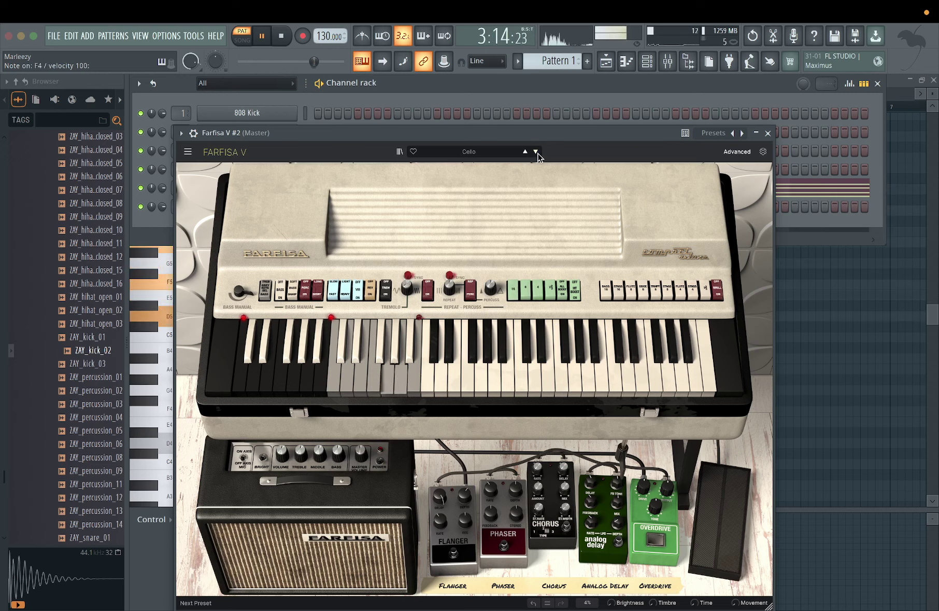
left_click(536, 152)
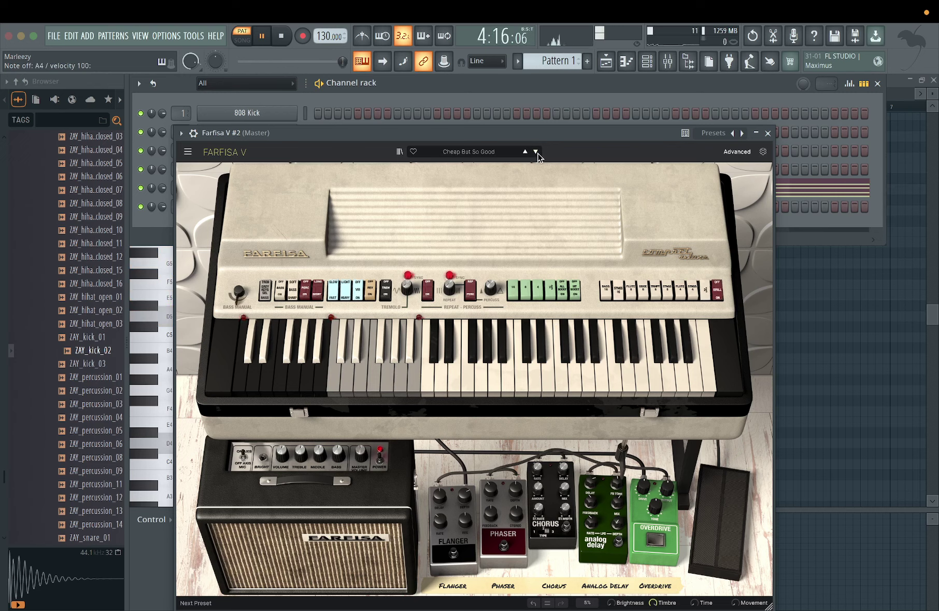
left_click(536, 152)
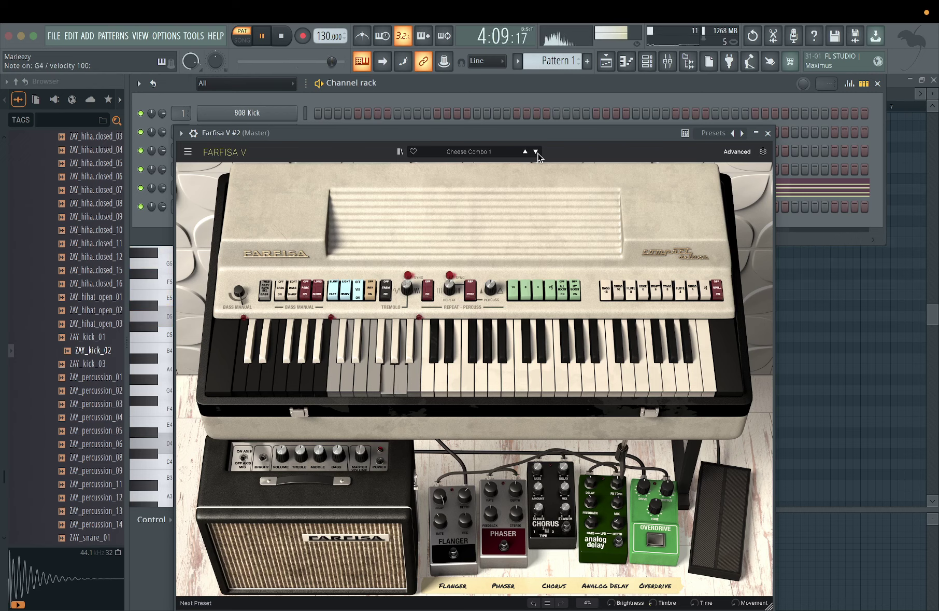
left_click(537, 152)
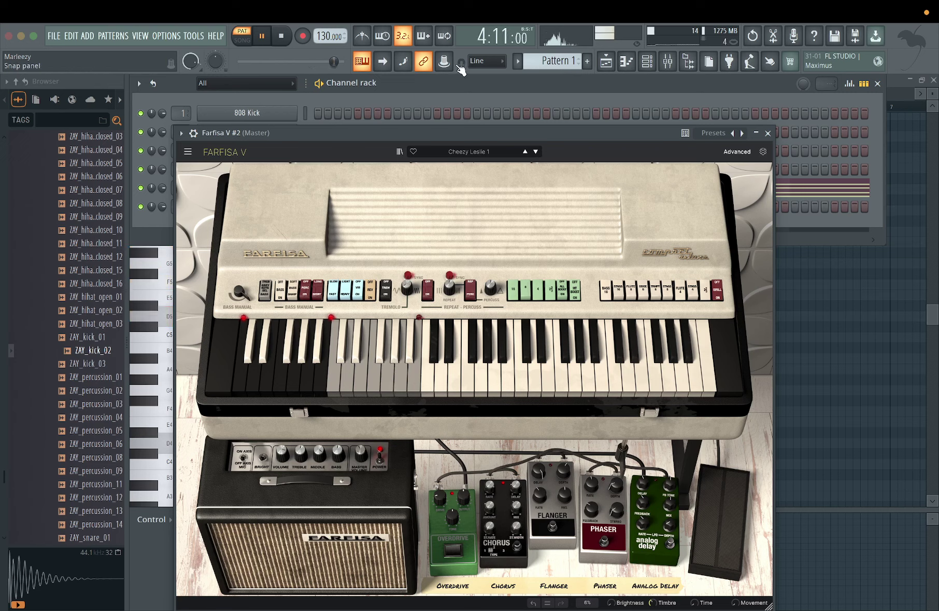
Turn on the metronome, record a D4-A4-G4 line twice across Pattern 1 with Farfisa V #2, then disarm recording and close the instrument.
left_click(363, 36)
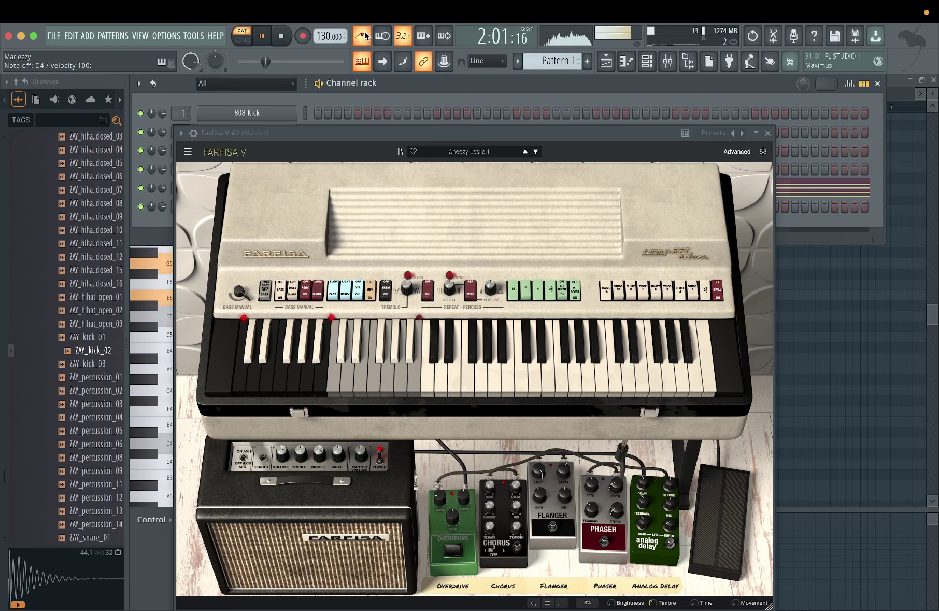
mouse_move(397, 5)
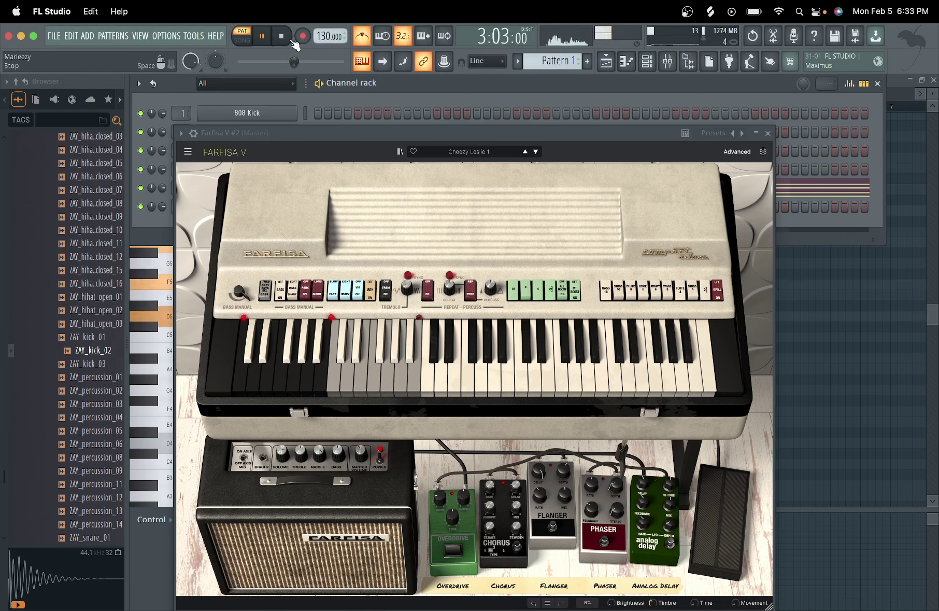
left_click(283, 40)
left_click(299, 40)
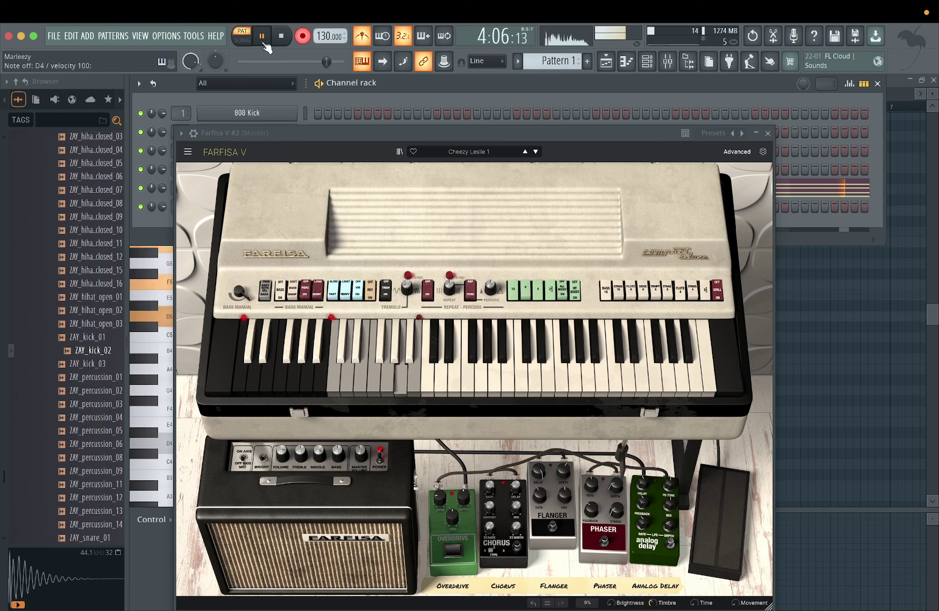
left_click(261, 35)
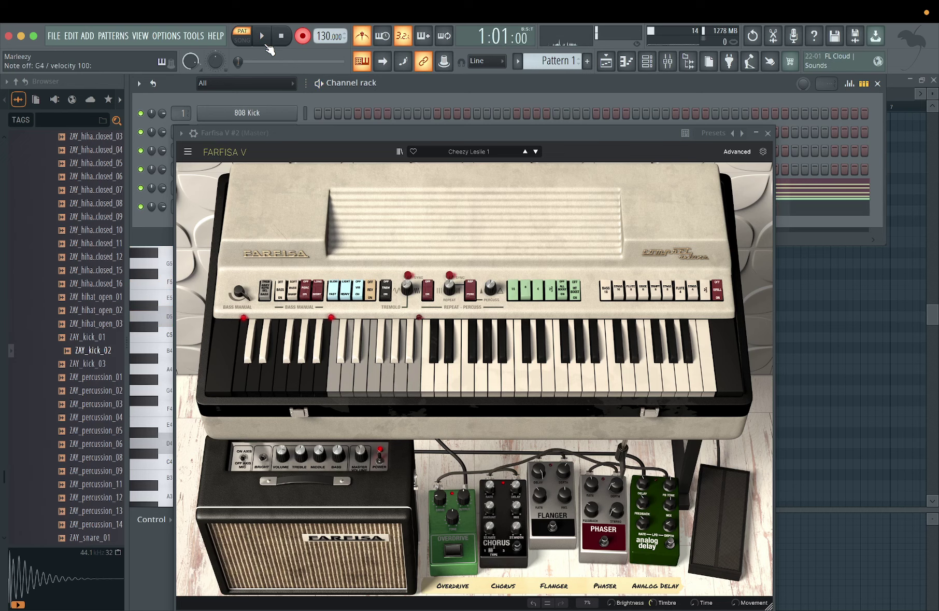
left_click(768, 132)
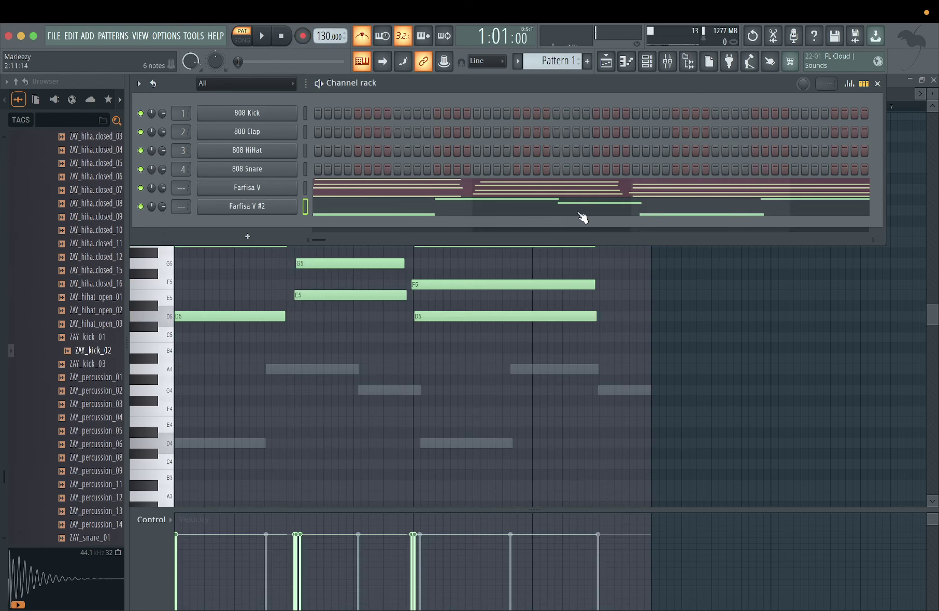
Open Farfisa V #2's piano roll, play the pattern with the metronome off, and bring up the channel rack.
left_click(572, 217)
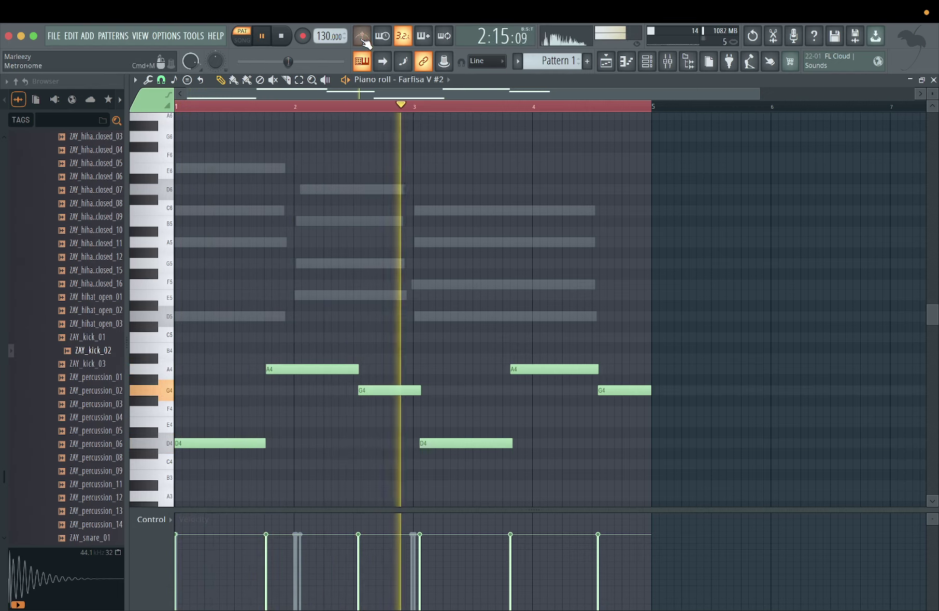
left_click(647, 62)
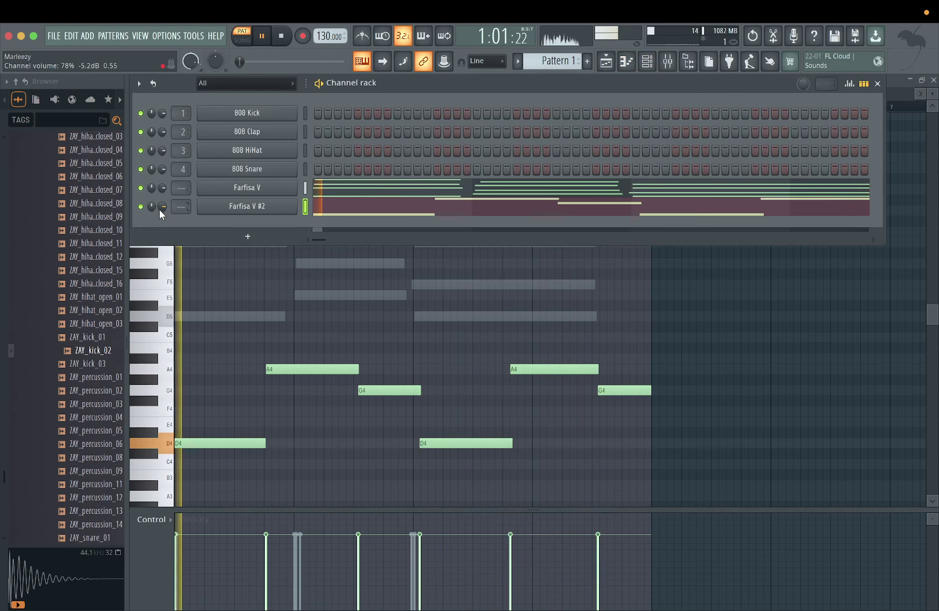
Open Farfisa V #2, audition the presets Cheezy Leslie 2 and Chorus Vib over the pattern, and mark Cheezy Leslie 2 as a favorite.
left_click(248, 205)
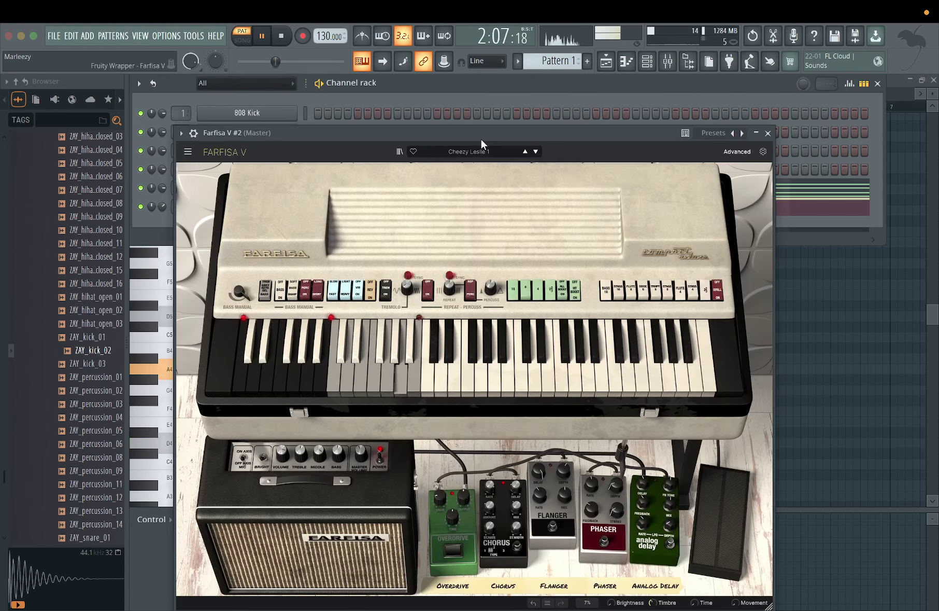
left_click(536, 153)
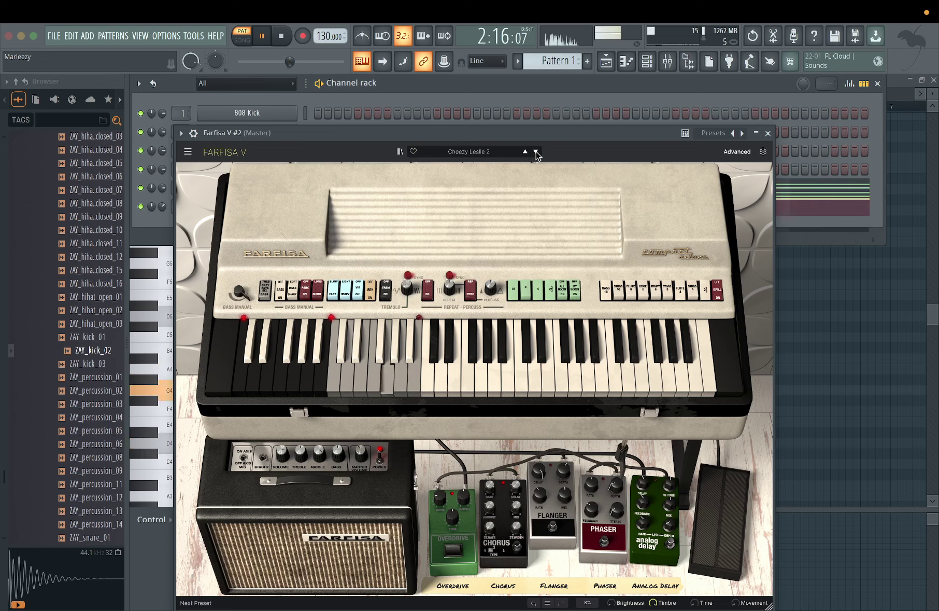
left_click(536, 152)
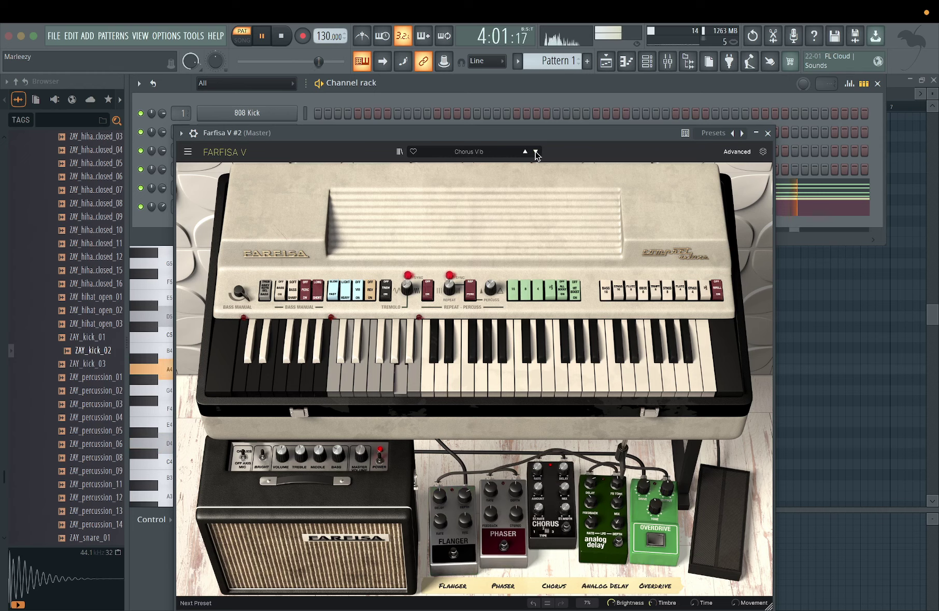
left_click(525, 152)
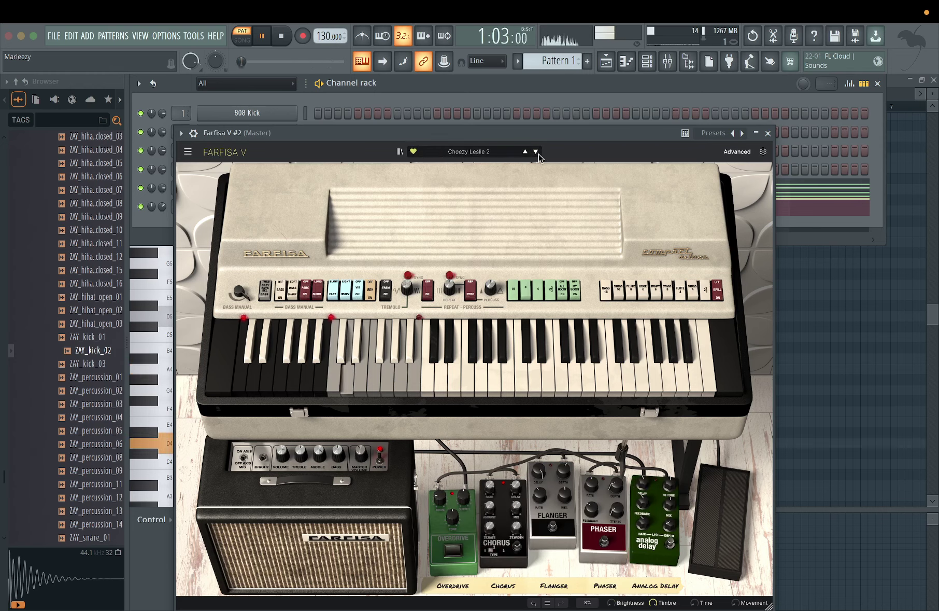
Audition the presets from Chorus Vib through Classic Sound in Farfisa V #2, go back to Church Organ 1 and mark it as a favorite.
left_click(536, 151)
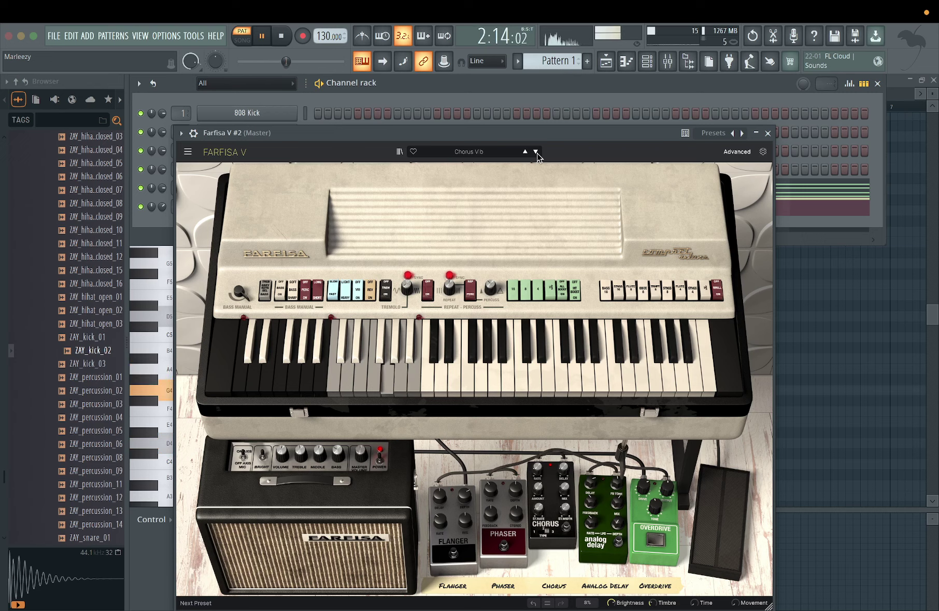
left_click(536, 152)
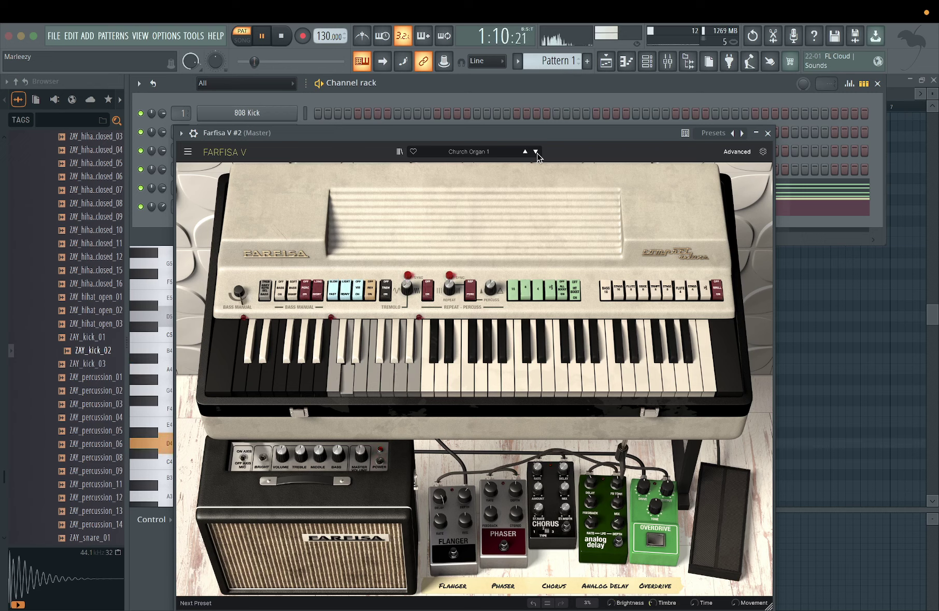
left_click(536, 151)
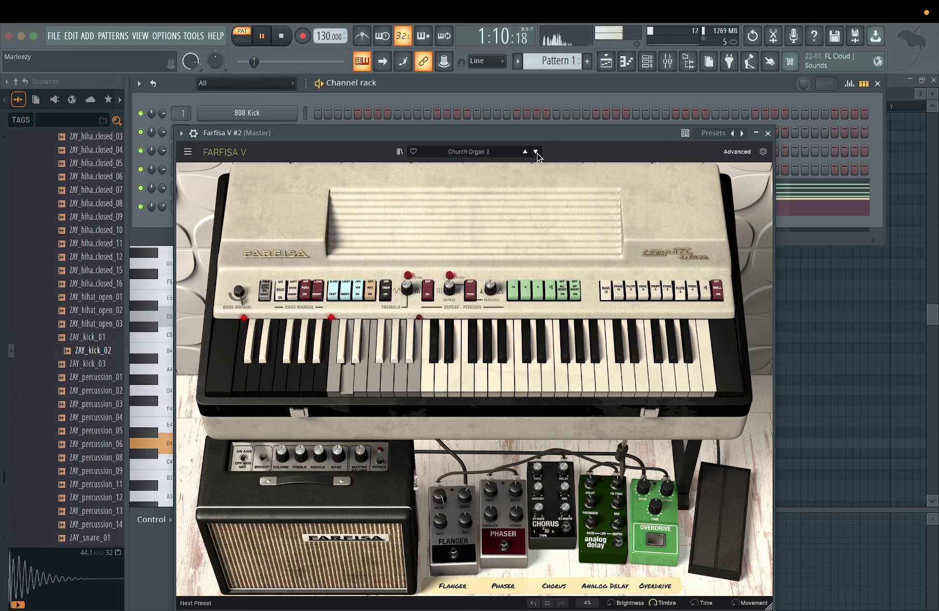
left_click(537, 152)
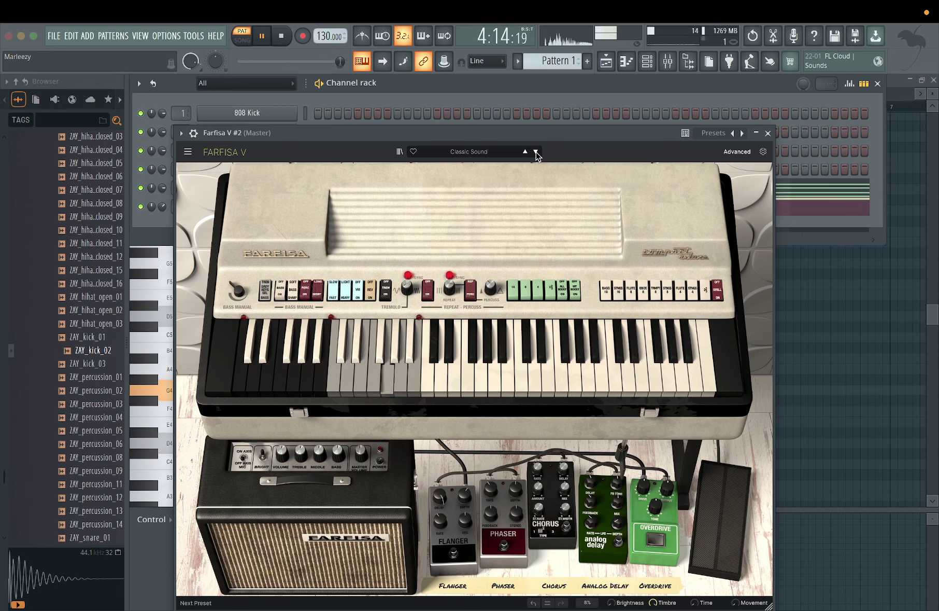
left_click(526, 152)
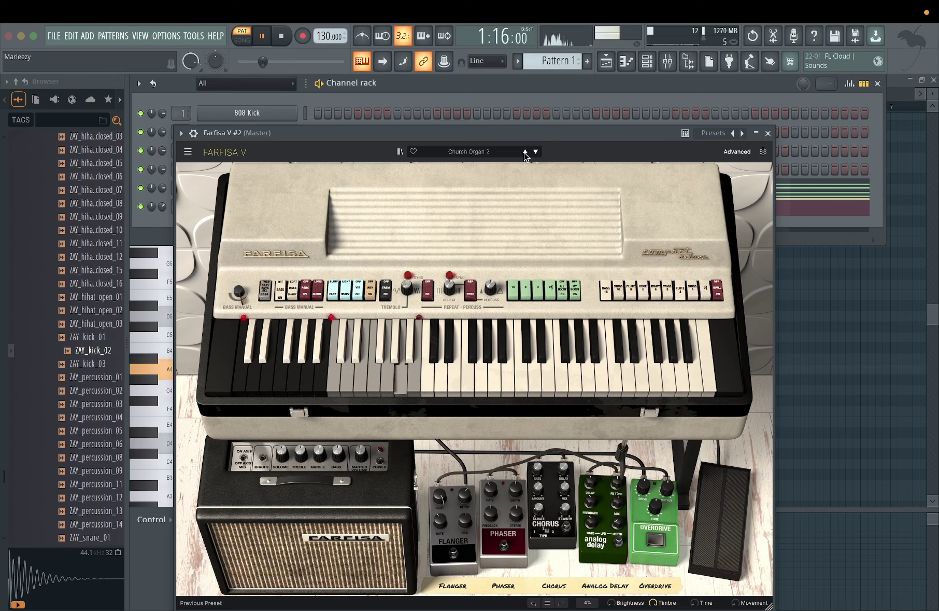
left_click(525, 151)
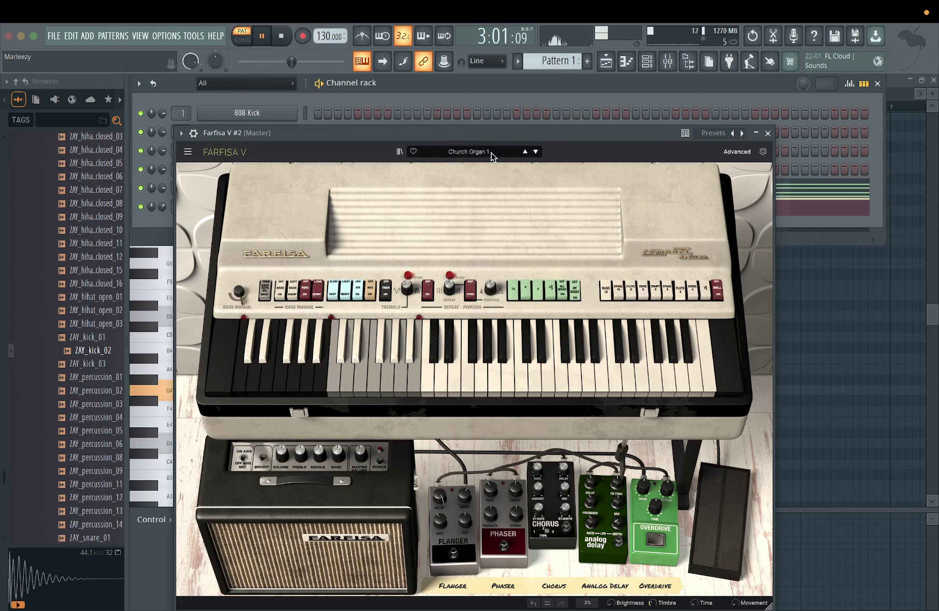
left_click(415, 152)
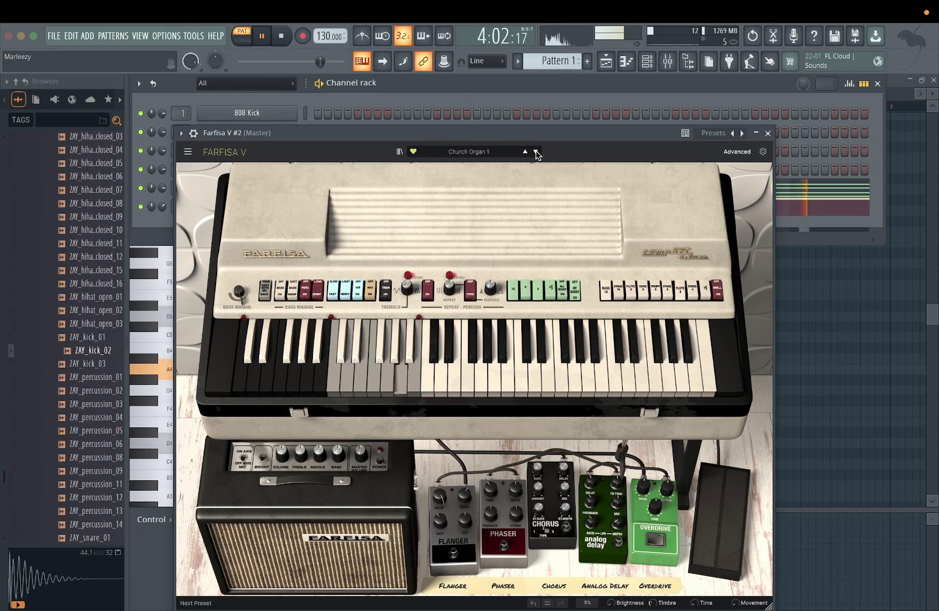
Go back to Cheezy Leslie 1 in Farfisa V #2 and compare it with Church Organ 1 over the pattern.
left_click(526, 152)
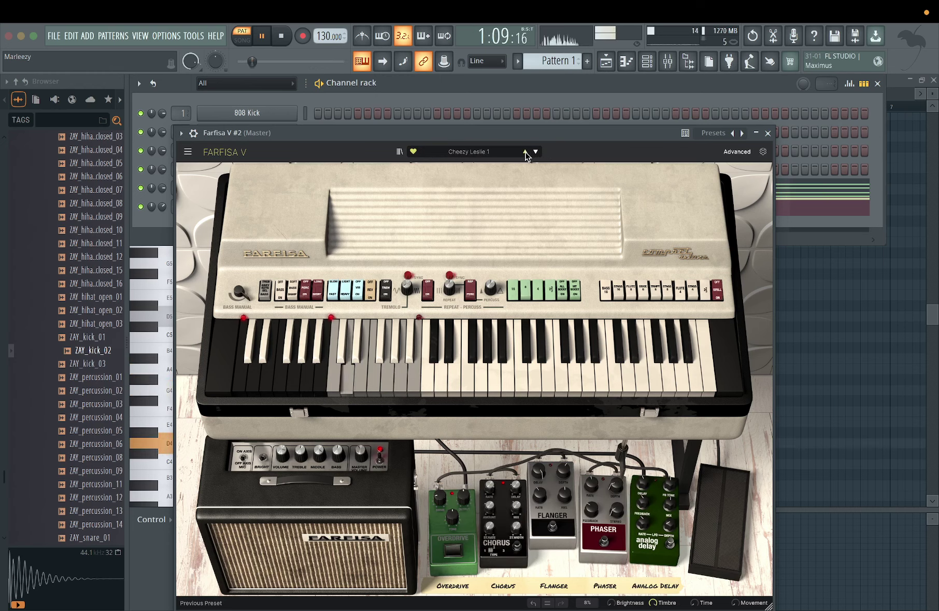
left_click(525, 152)
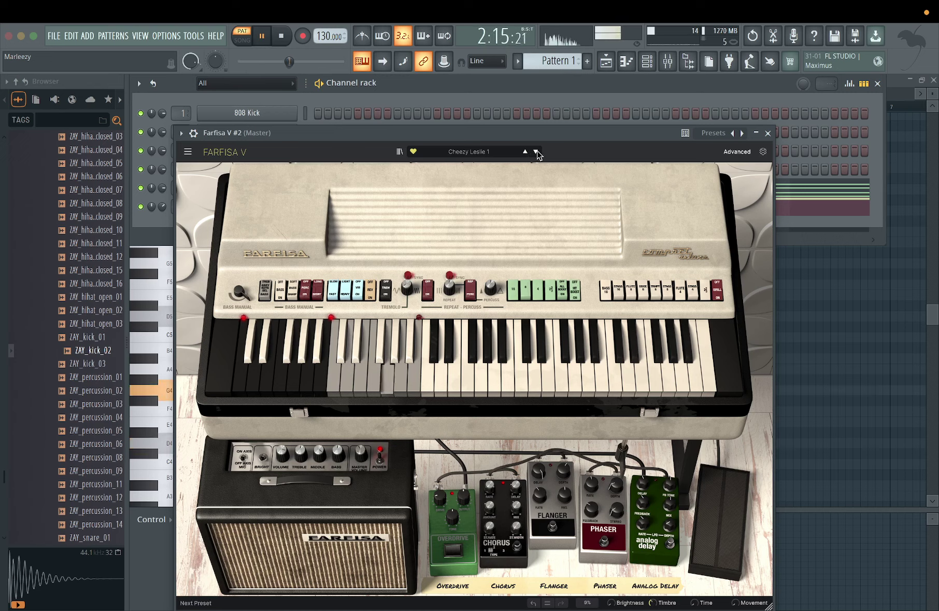
left_click(537, 151)
left_click(537, 151)
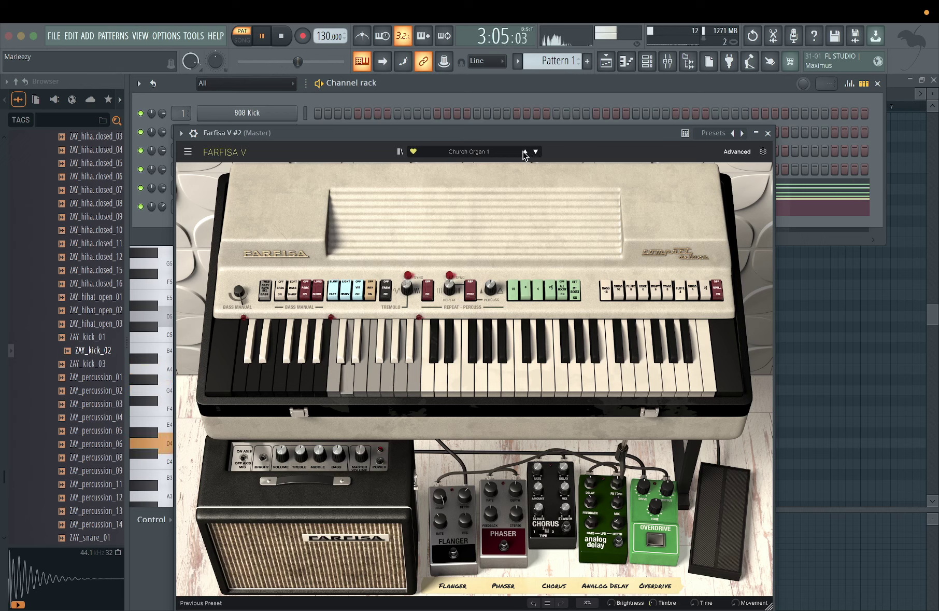
Audition Classic Sound and Clean Split in Farfisa V #2, load the Clonewheel Bass preset and close the instrument.
left_click(537, 152)
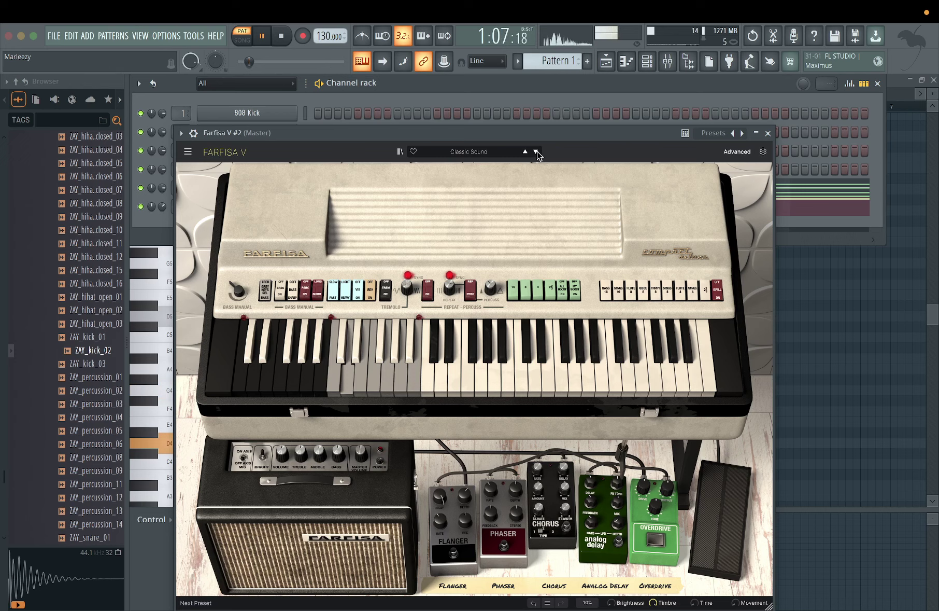
left_click(537, 151)
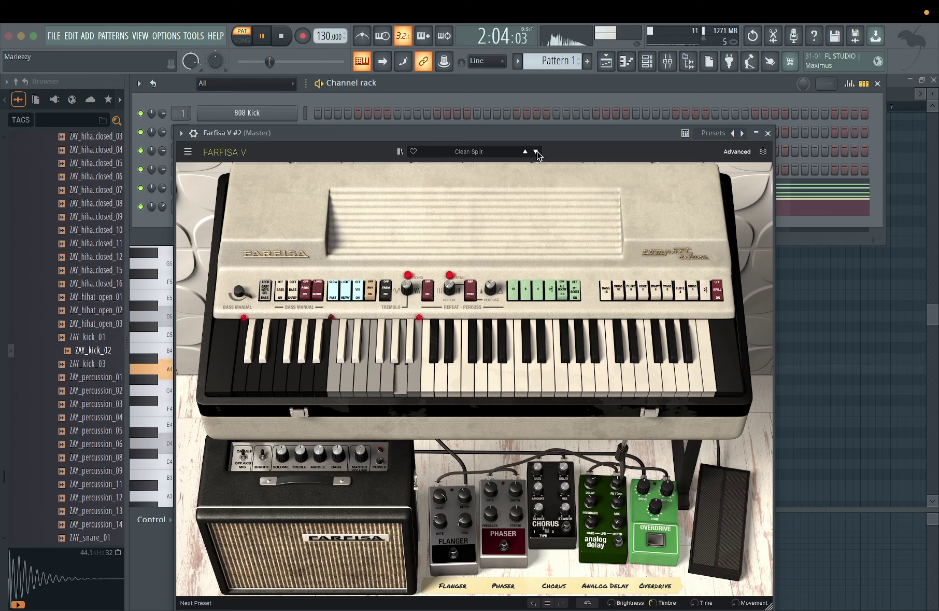
left_click(537, 151)
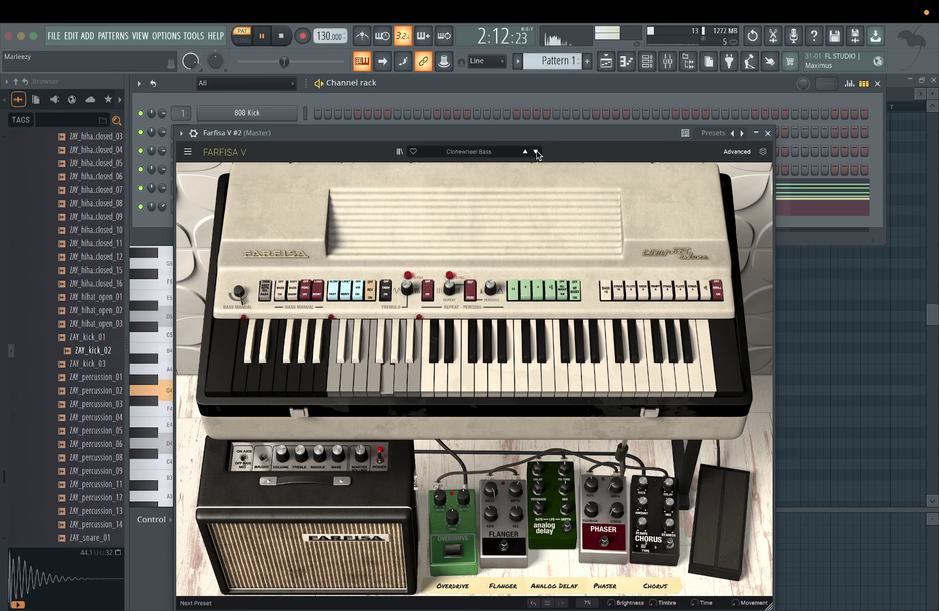
left_click(769, 133)
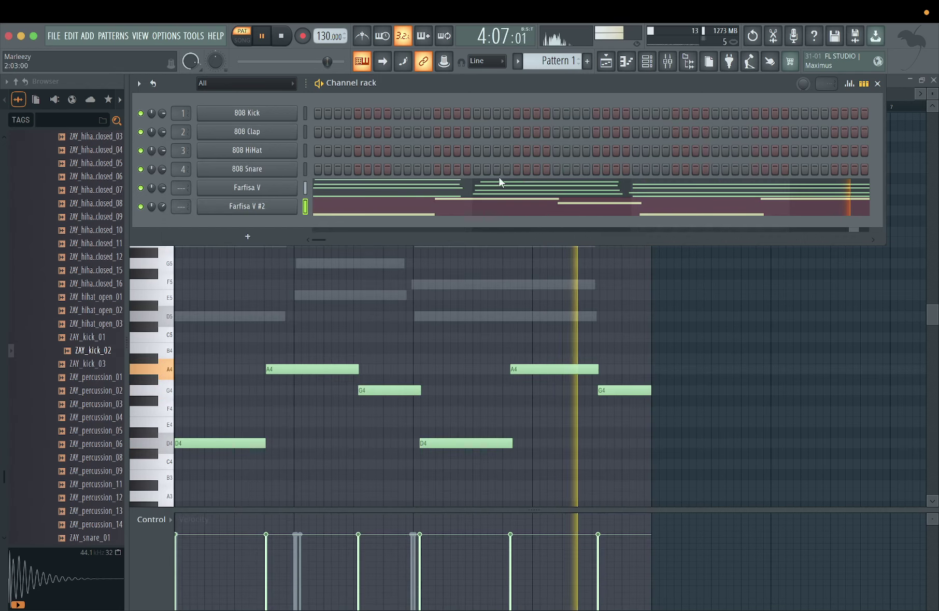
Clone Farfisa V #2 as Farfisa V #3 and copy the D4-A4-G4 notes from the original channel into the clone.
right_click(252, 204)
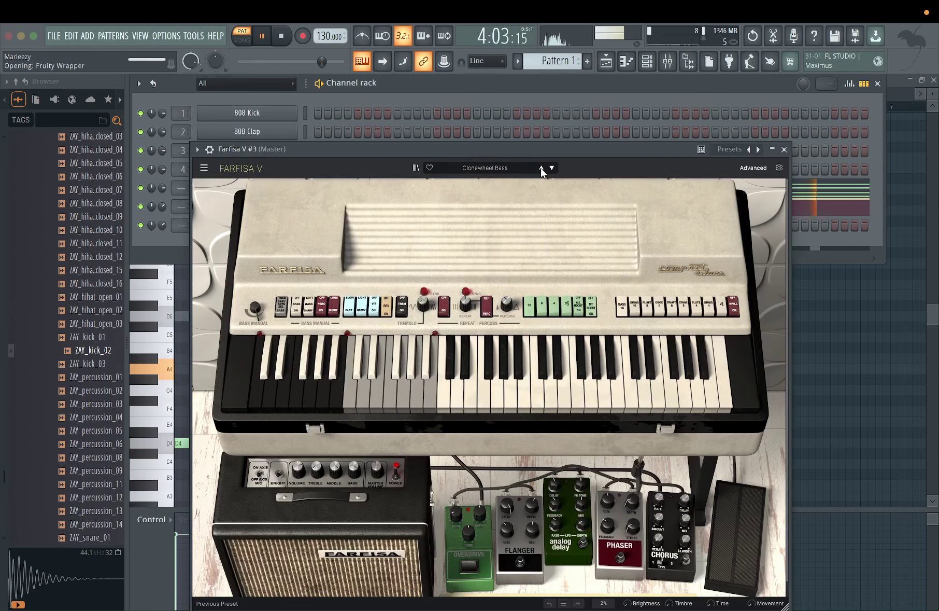
left_click_drag(321, 150, 396, 121)
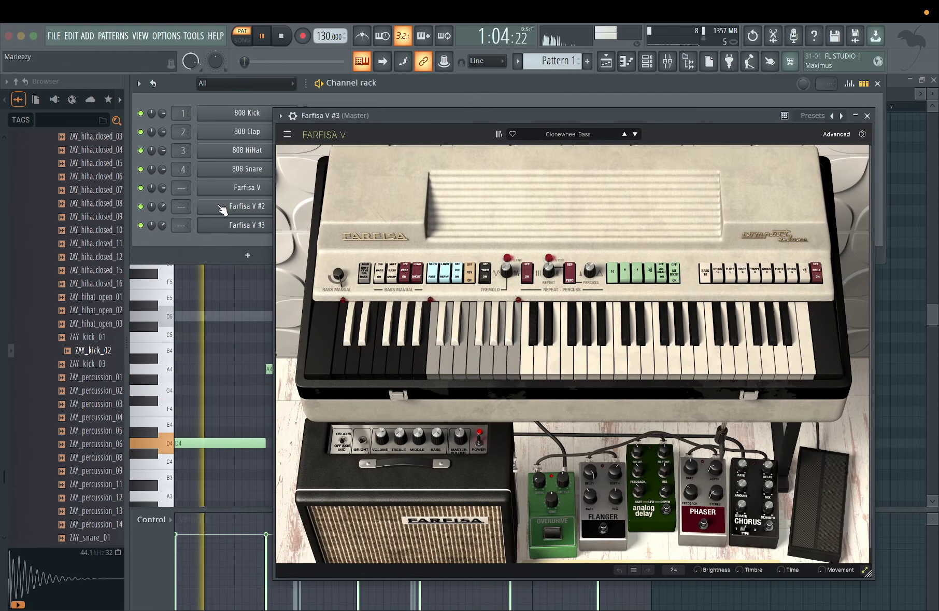
right_click(252, 205)
left_click(423, 218)
right_click(253, 222)
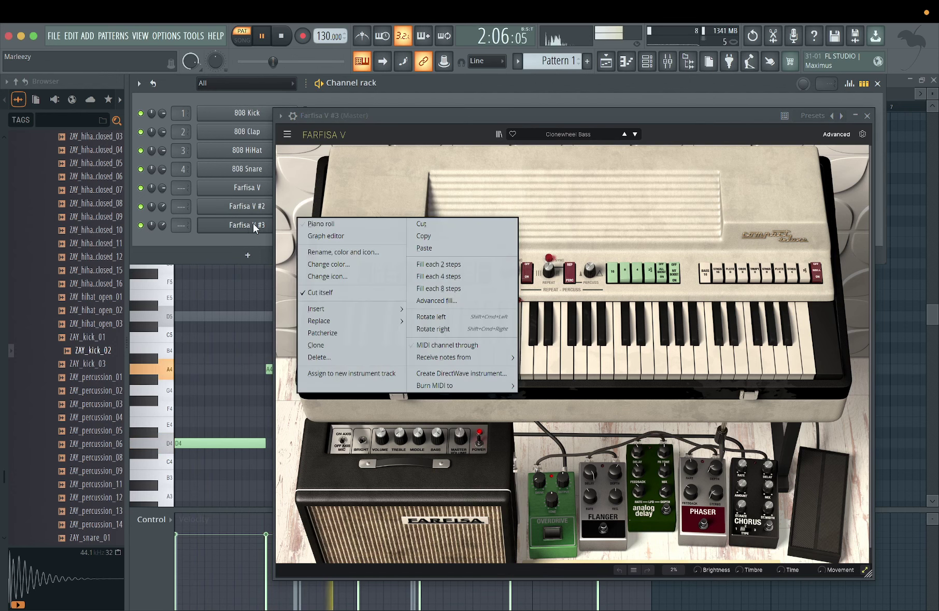
left_click(417, 248)
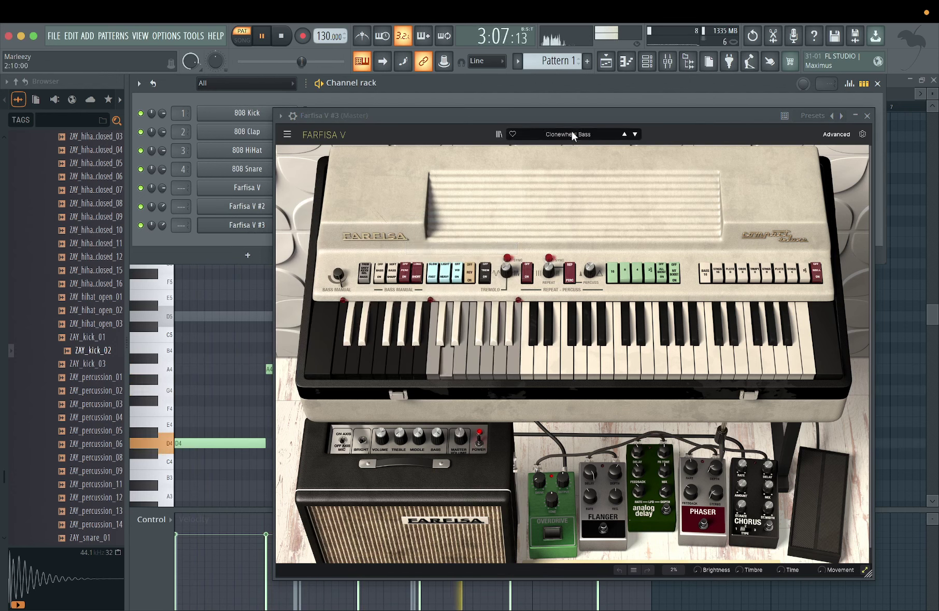
Audition the presets preceding Clonewheel Bass in Farfisa V #3, including Church Organ 2 and Church Organ 1, and close the instrument.
left_click(624, 135)
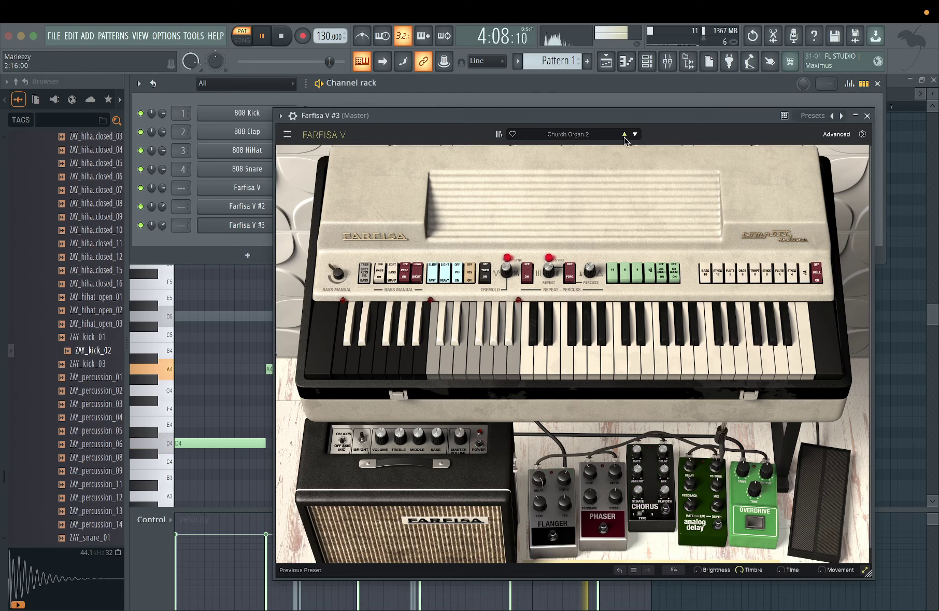
left_click(624, 135)
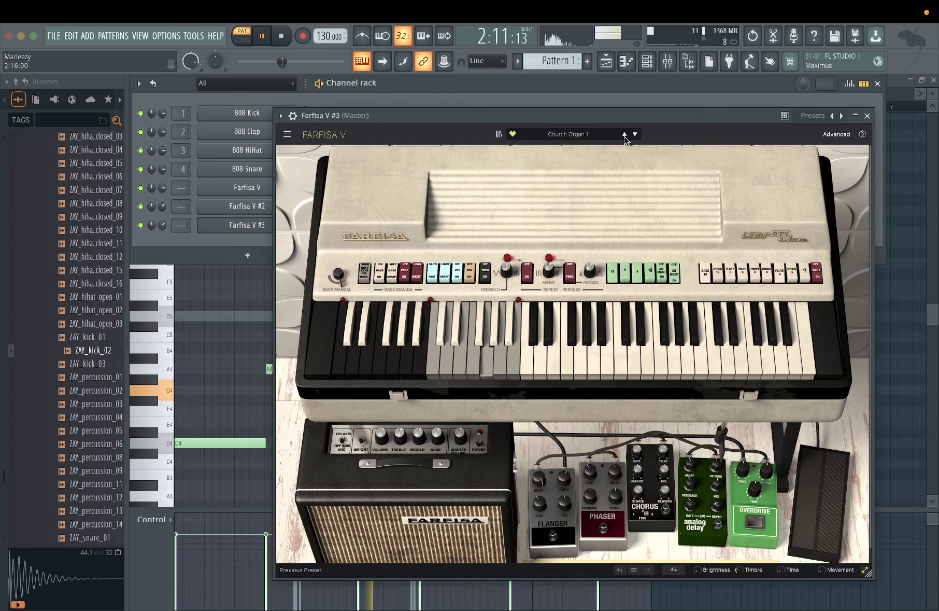
left_click(625, 134)
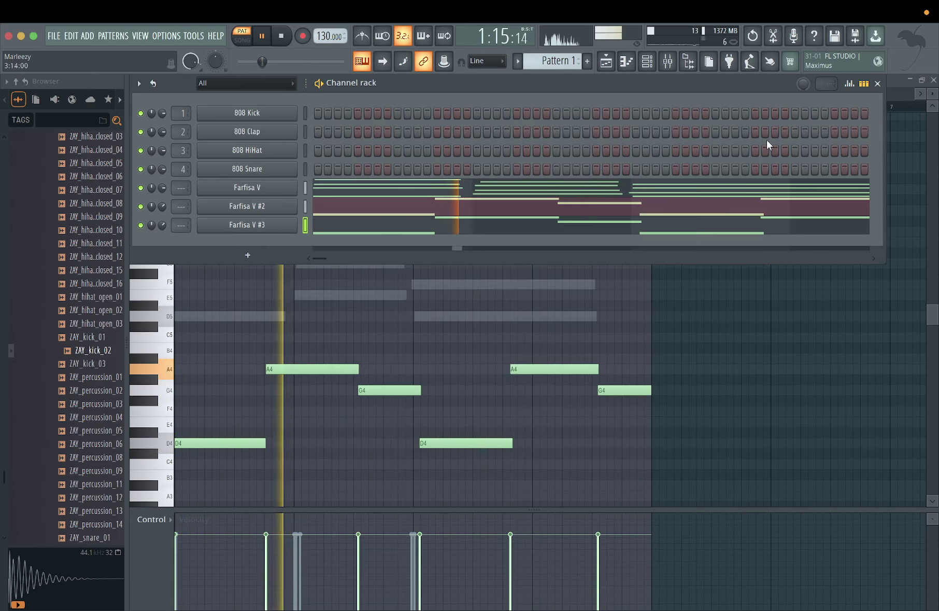
left_click(868, 116)
Route Farfisa V #3 to mixer track Insert 1 and load Fruity Parametric EQ 2 in its first effect slot.
left_click_drag(179, 229, 181, 224)
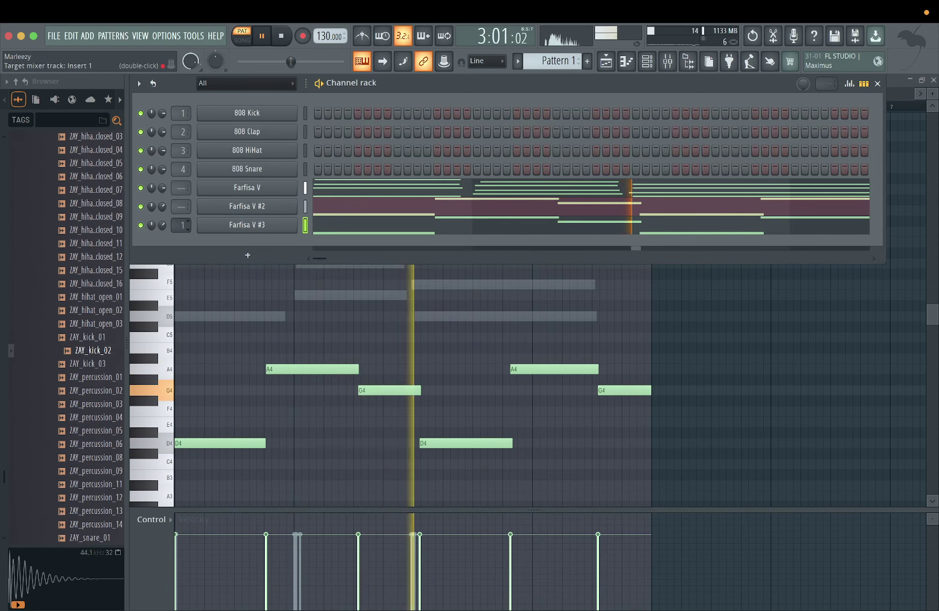
left_click(667, 62)
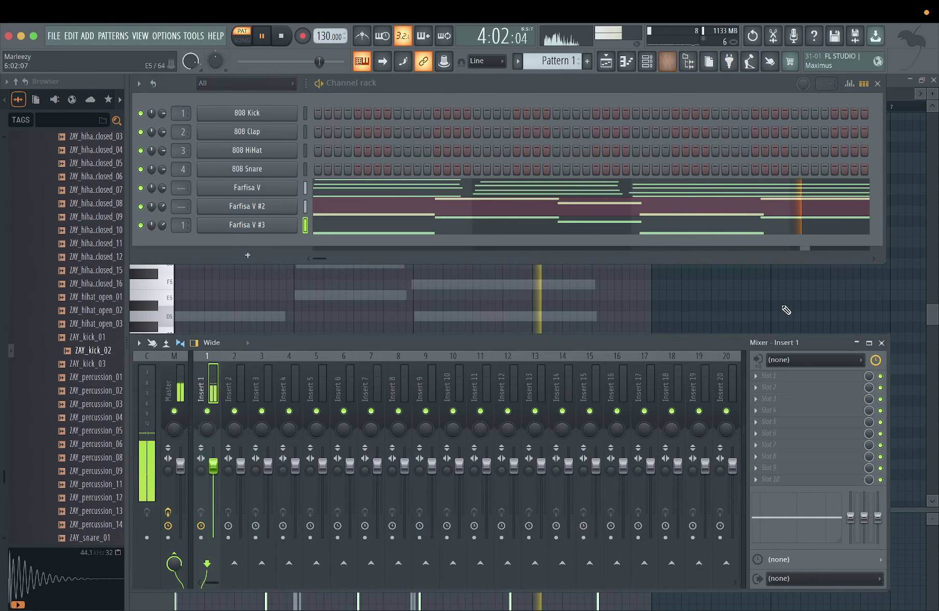
left_click(769, 379)
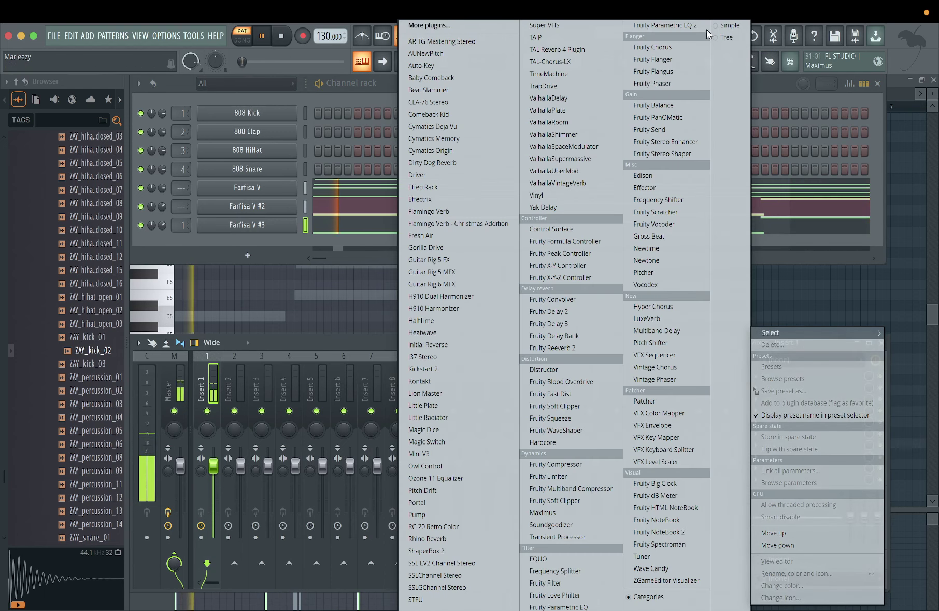
left_click(660, 25)
Cut the highs on Insert 1 by lowering the EQ's band 7 high shelf to -18 dB at about 2023 Hz, and close the EQ.
left_click_drag(466, 304, 410, 352)
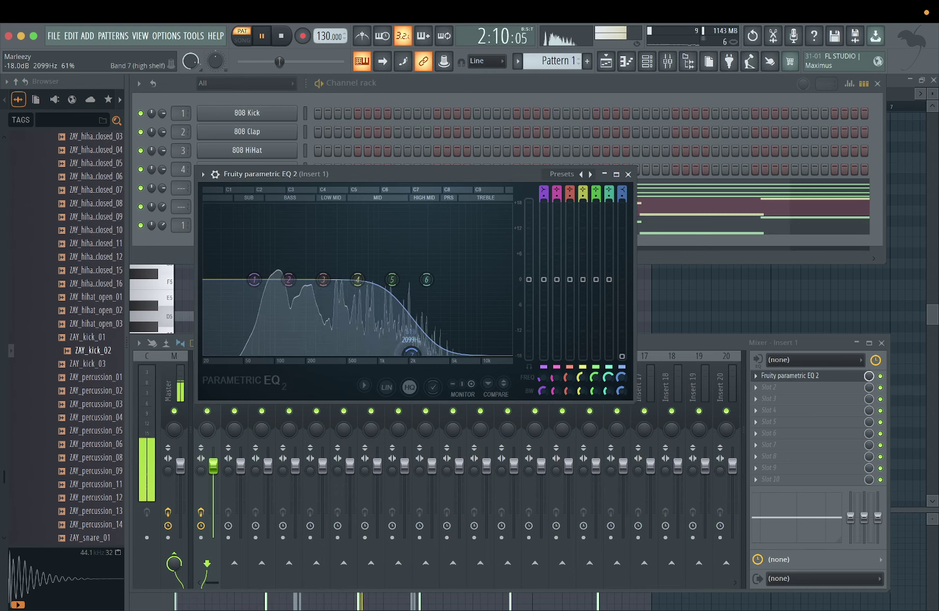
left_click_drag(414, 353, 405, 353)
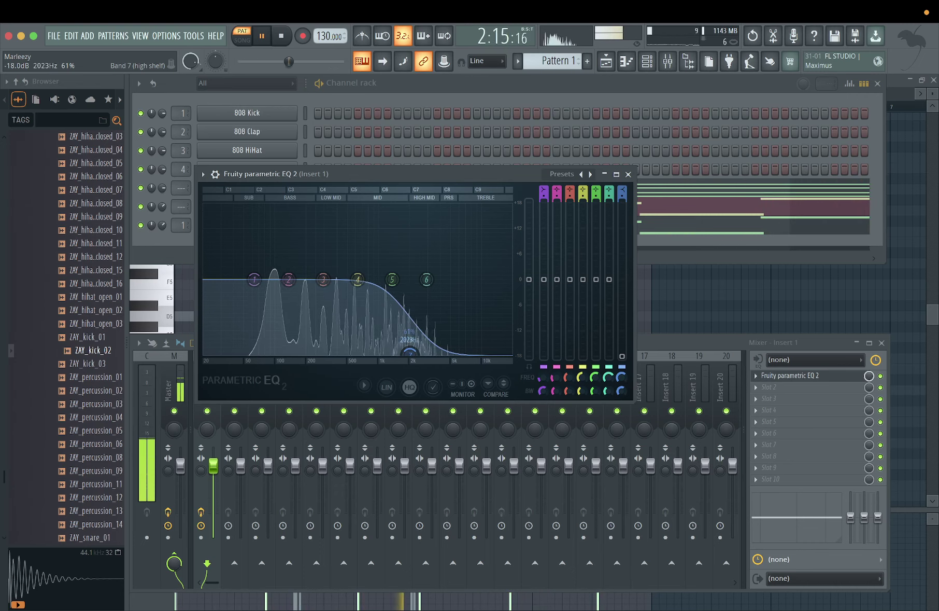
left_click(629, 174)
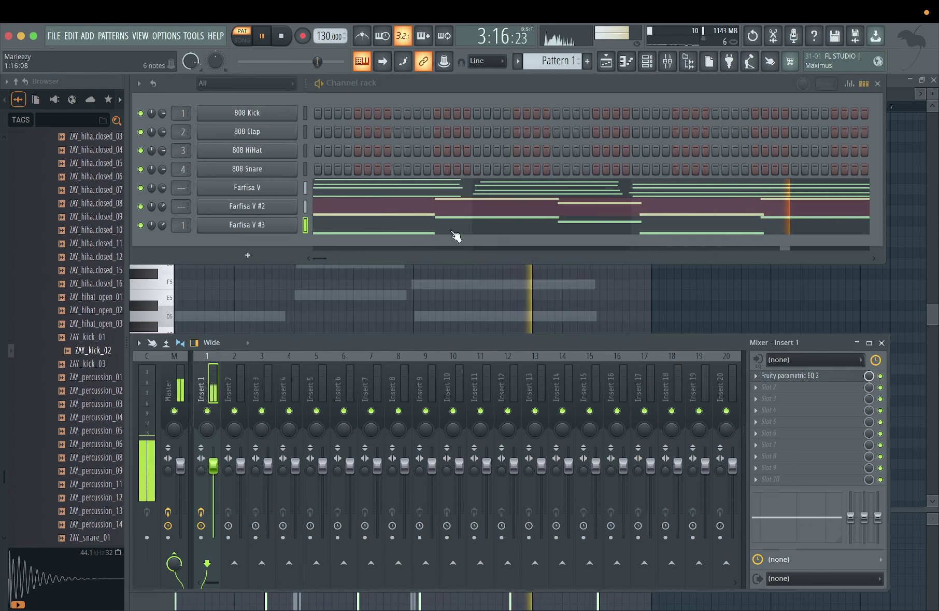
Find OB-Xa V among the browser's plugins, add it as a new channel below Farfisa V #3, and close its instrument window.
left_click(248, 255)
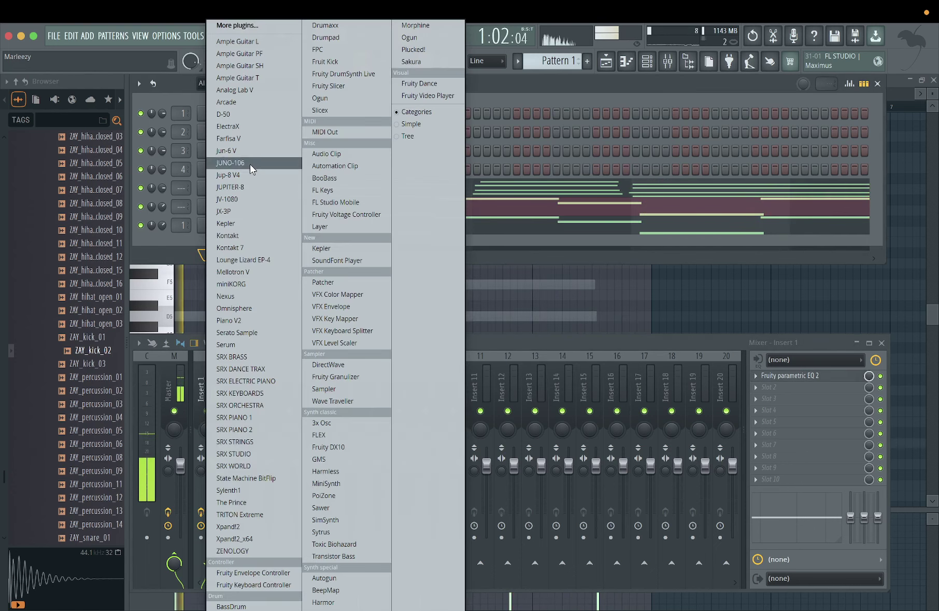
left_click(158, 256)
left_click(54, 99)
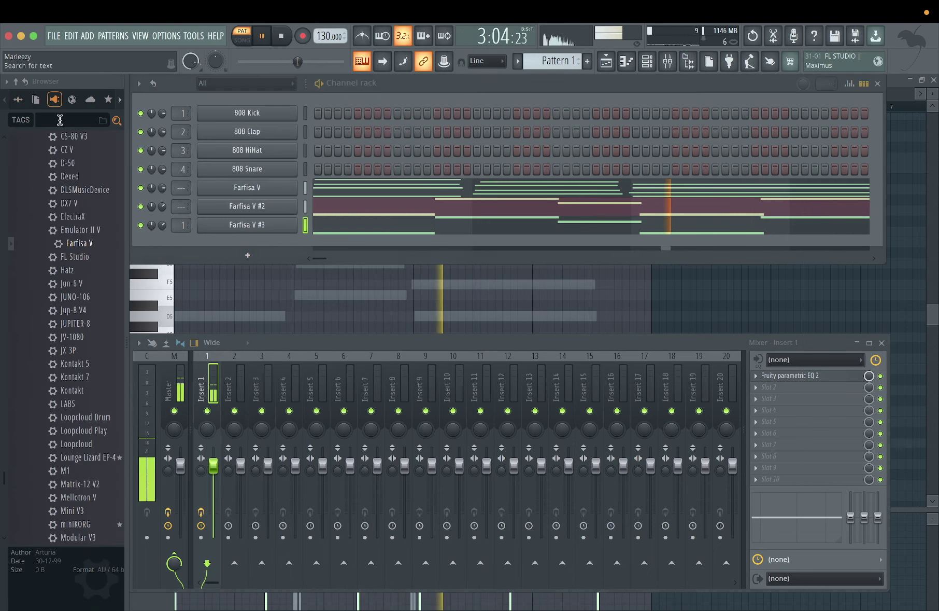
scroll(78, 301, "up", 6)
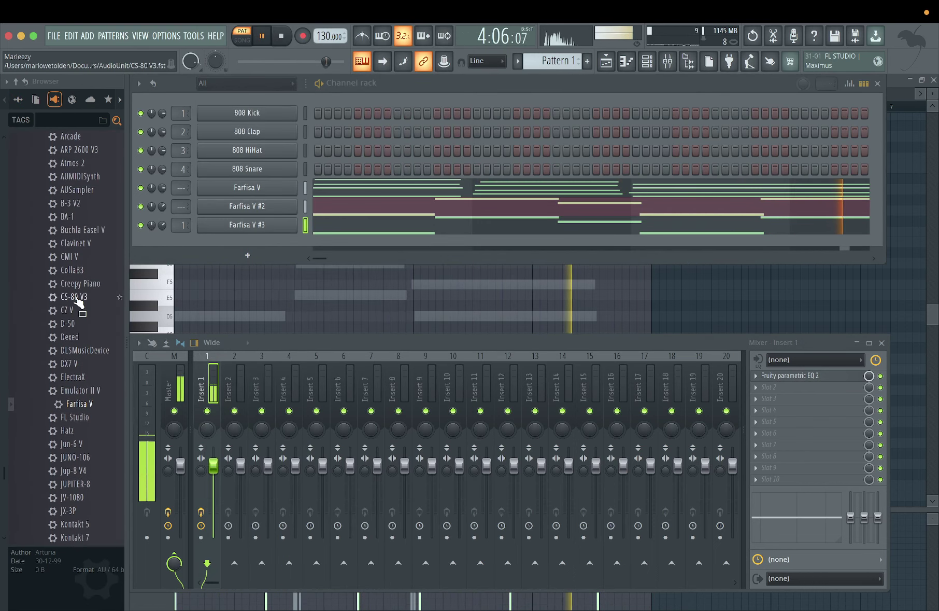
scroll(77, 332, "up", 3)
scroll(77, 358, "down", 8)
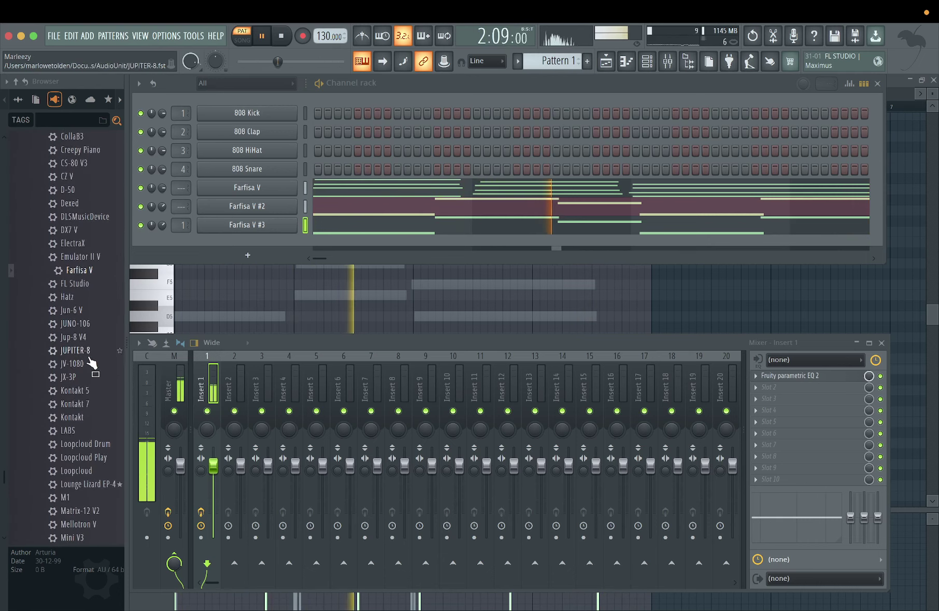
scroll(83, 394, "down", 4)
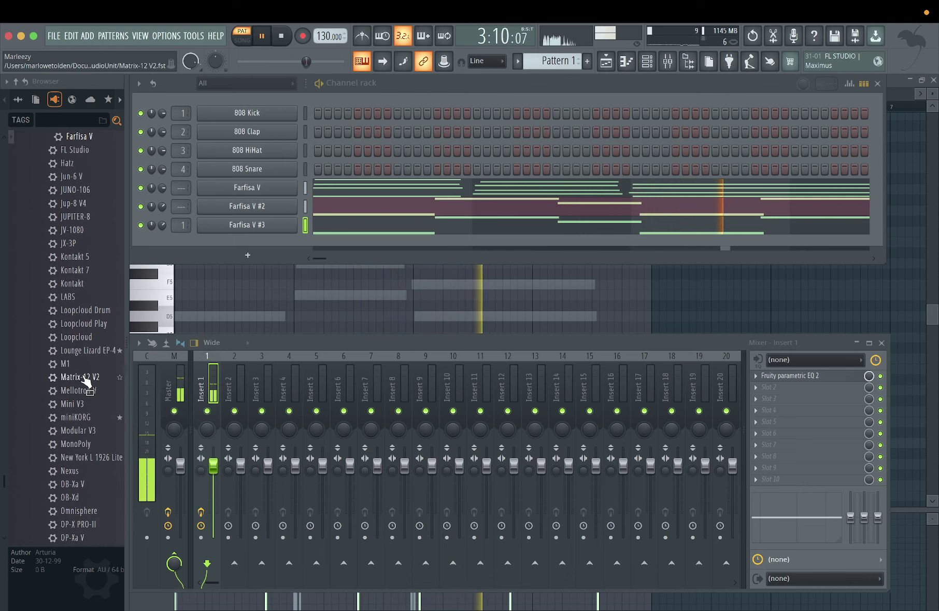
left_click_drag(84, 484, 263, 249)
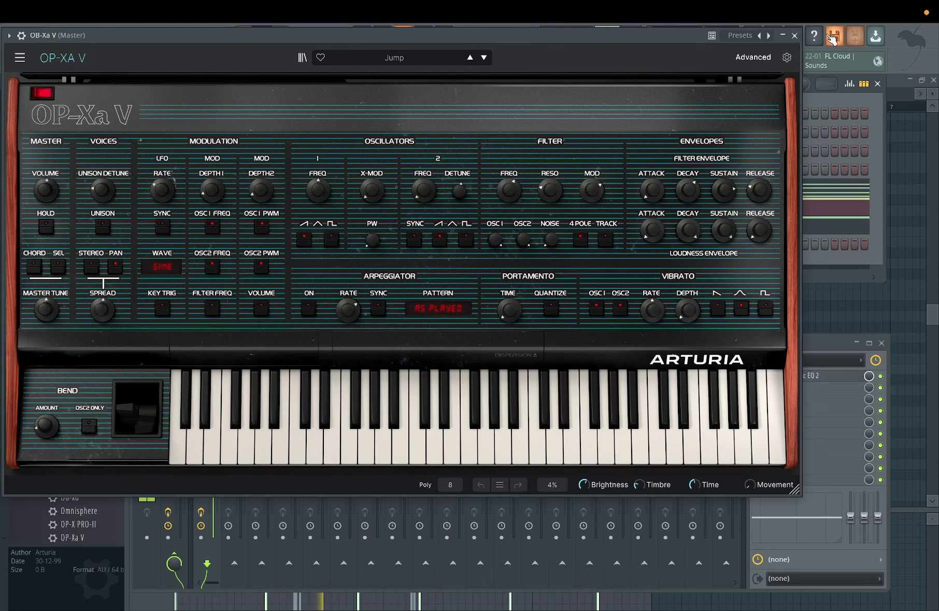
left_click(795, 35)
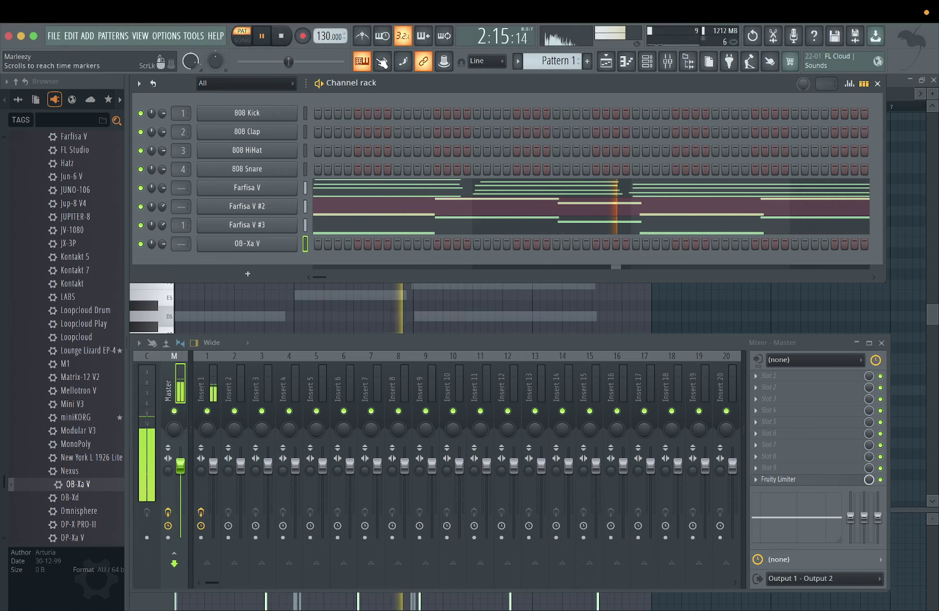
Record an E4-A4-E4 line on the OB-Xa V channel in Pattern 1 with the metronome on, and play it back.
left_click(362, 39)
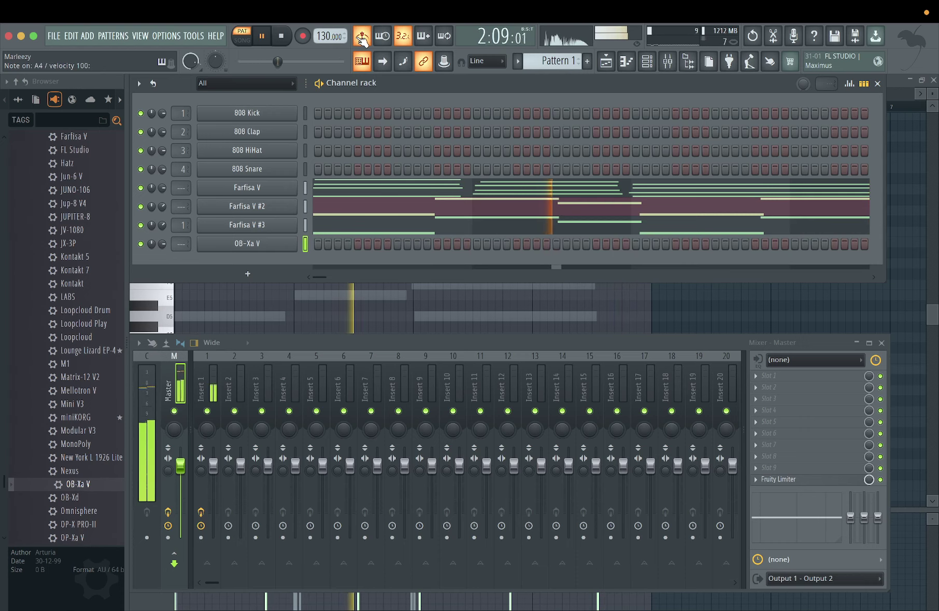
left_click(286, 40)
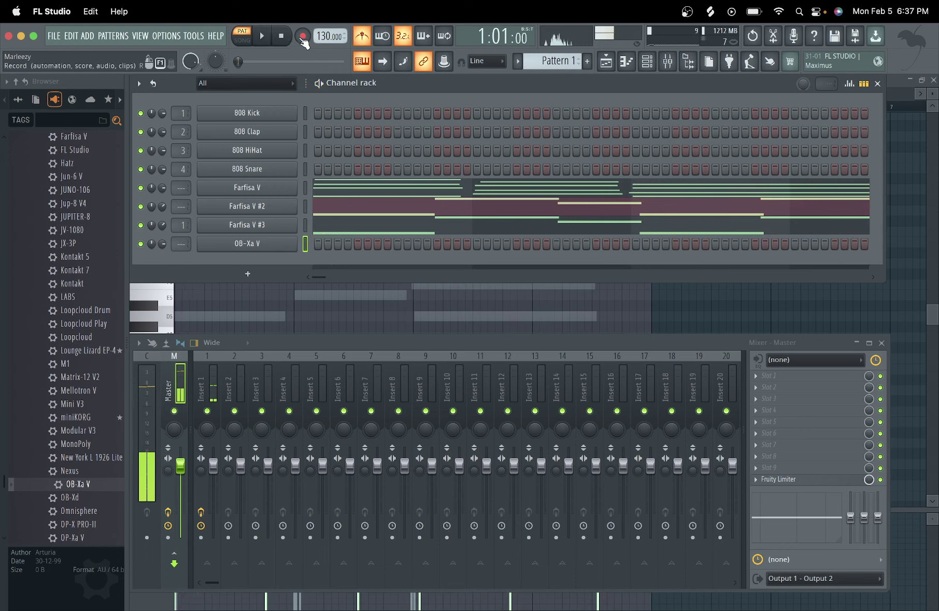
left_click(265, 40)
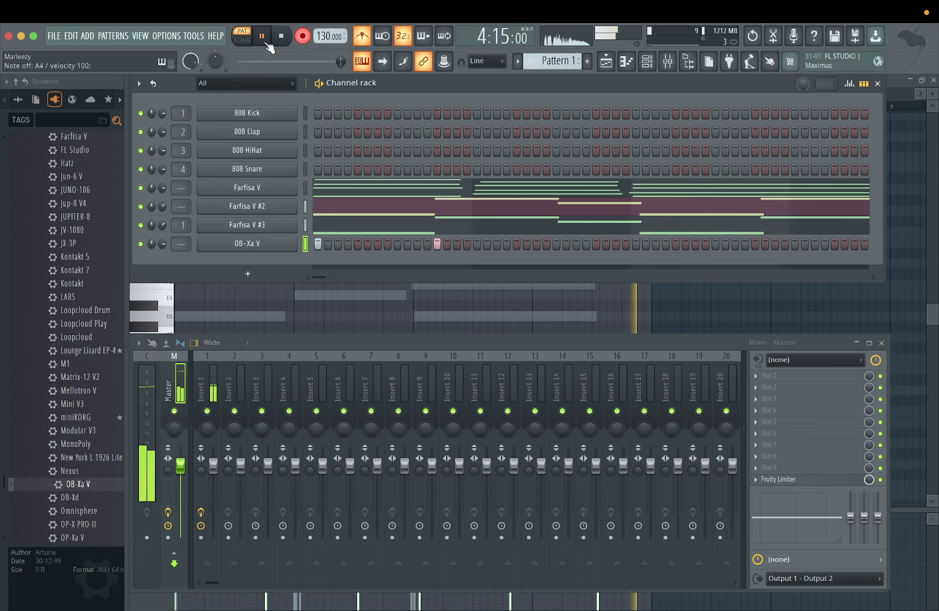
key("space")
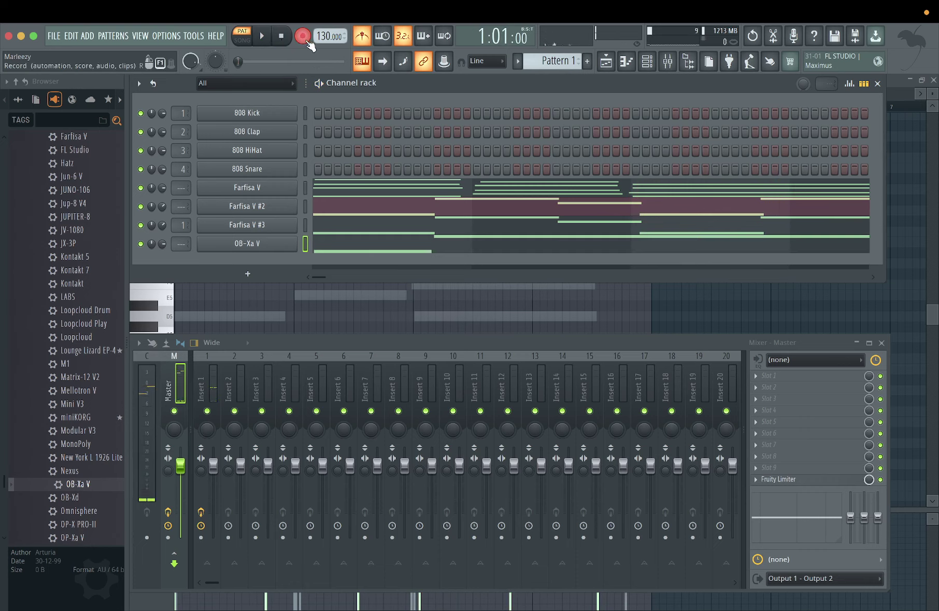
key("space")
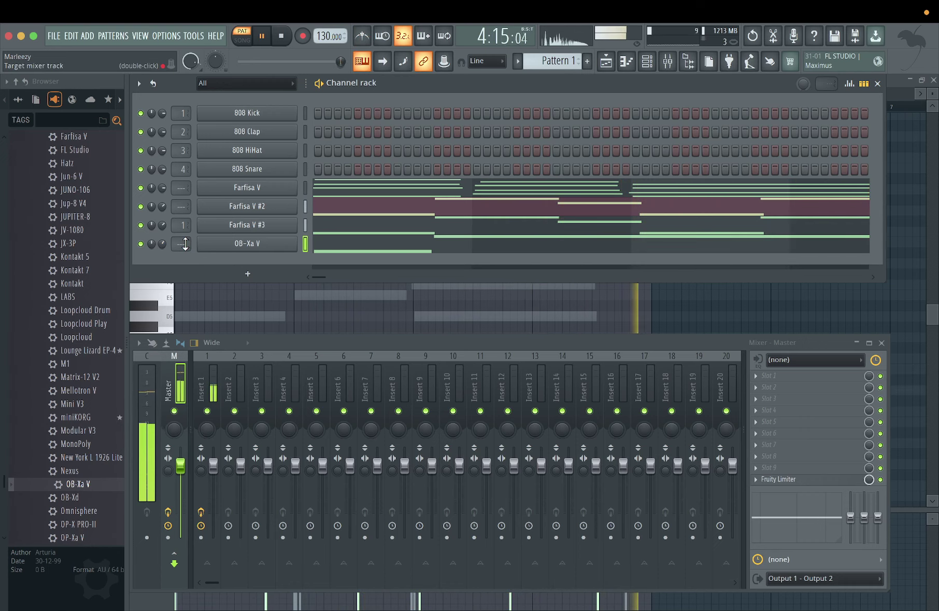
In the OB-Xa V piano roll, shorten the A4 note to 2:13:13 and move the last E4 note to start at 4:11:13.
left_click(499, 249)
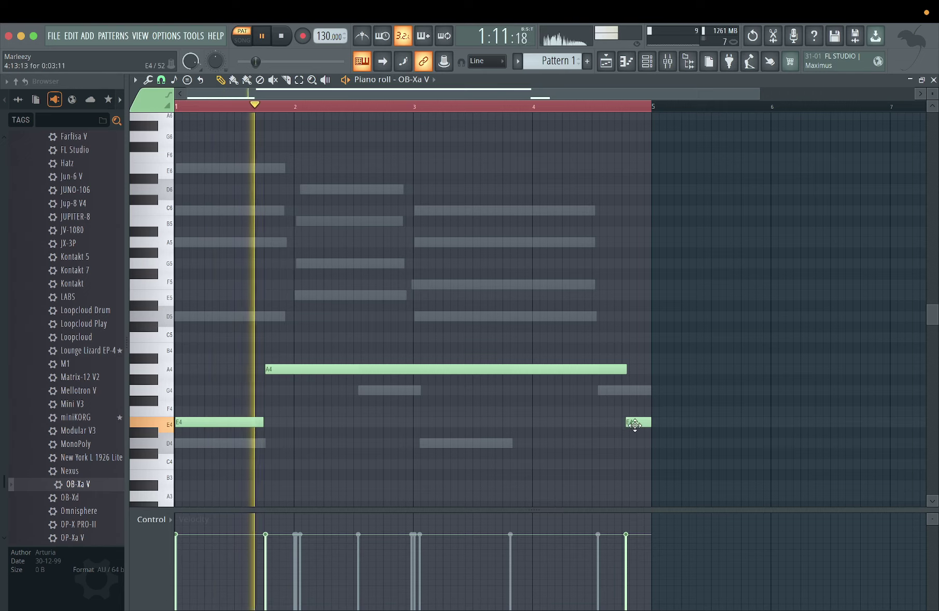
left_click_drag(623, 369, 605, 370)
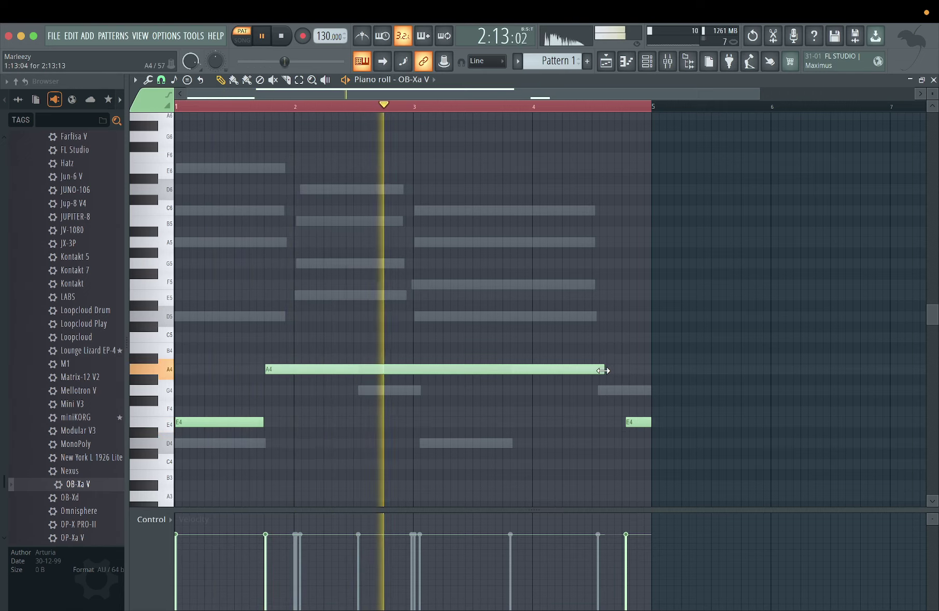
left_click_drag(640, 416, 625, 417)
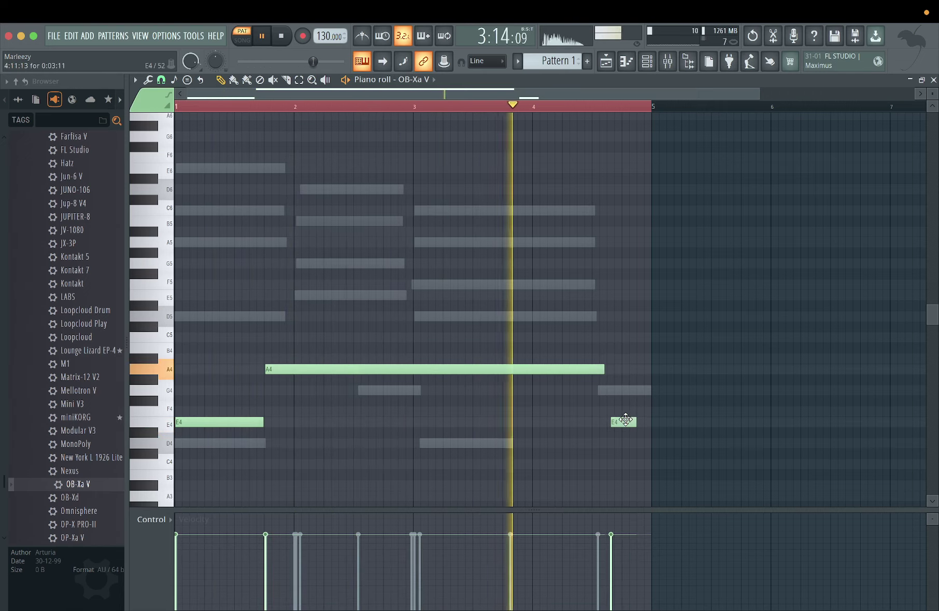
double_click(626, 421)
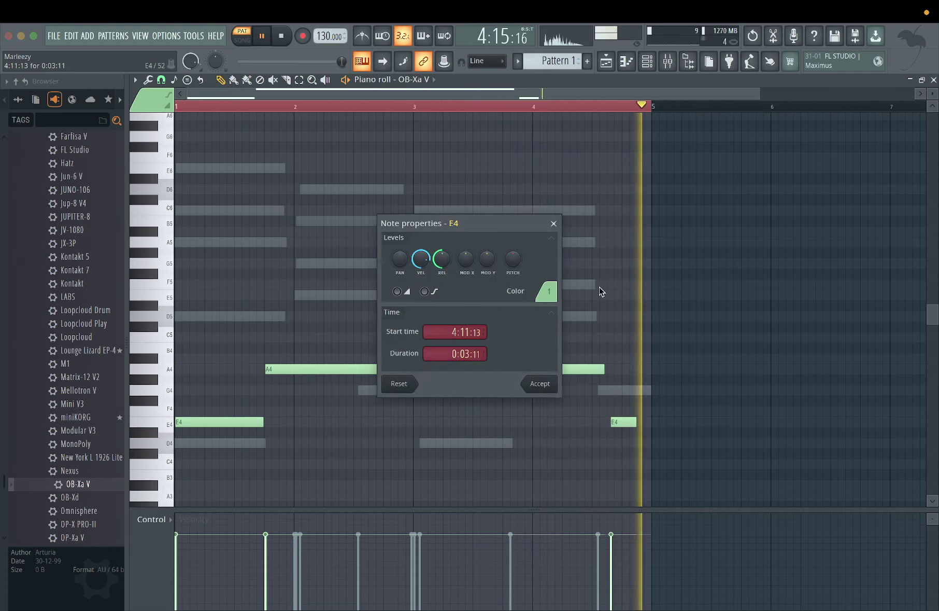
left_click(553, 223)
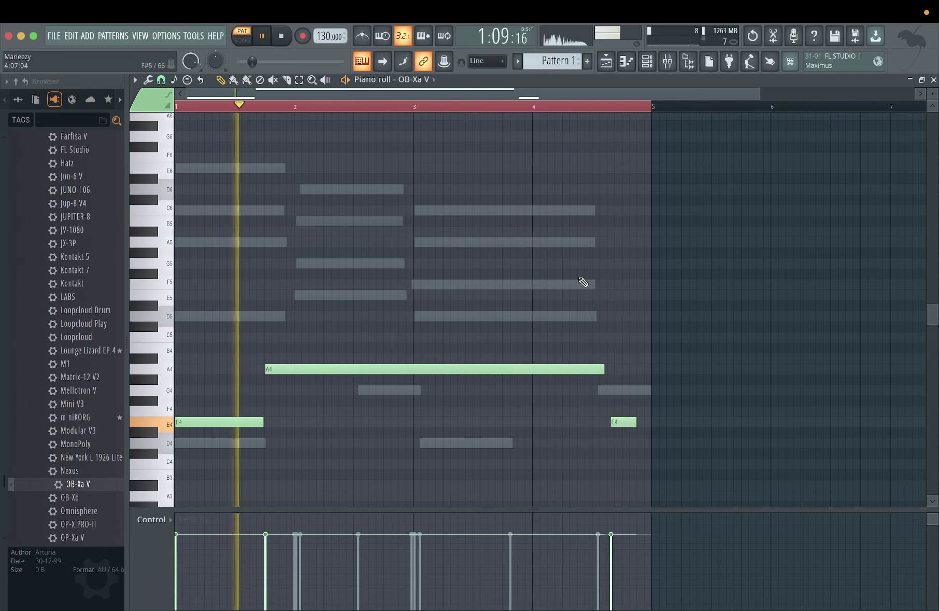
Move and quantize the last E4 note to 4:09:00, shorten A4 to 2:11:13, and extend that E4 to bar 5.
scroll(584, 282, "up", 3)
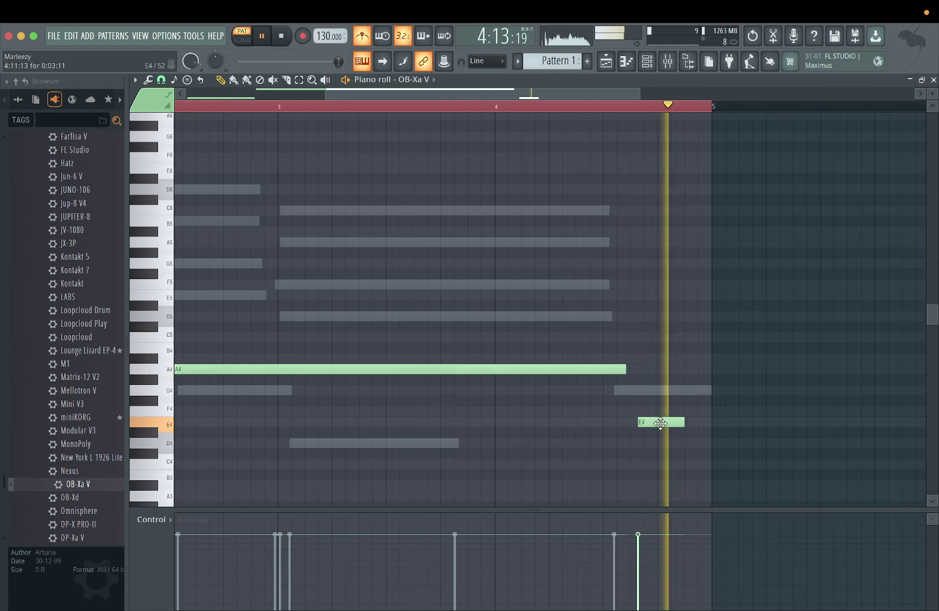
left_click_drag(660, 422, 610, 422)
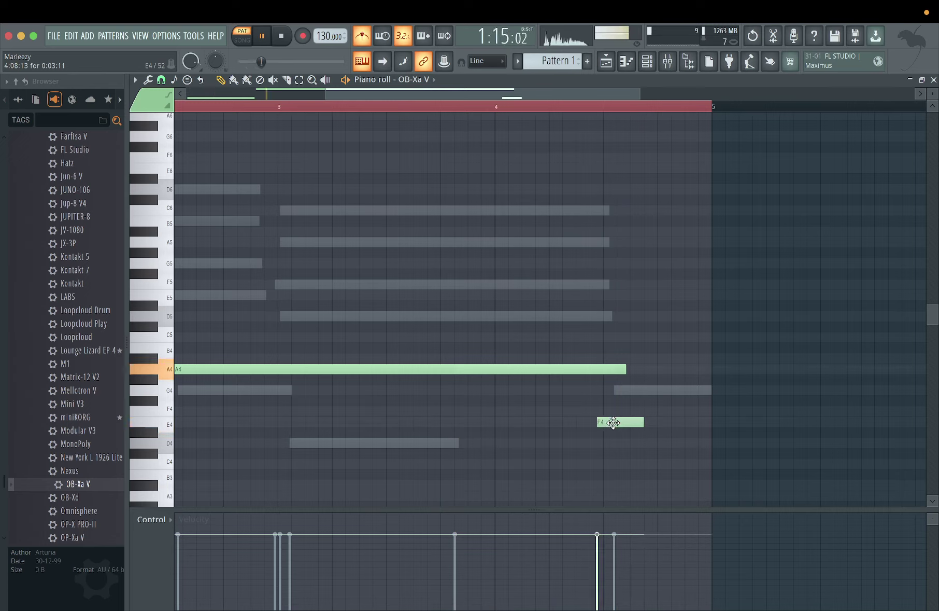
left_click(614, 422, "ctrl")
key("ctrl+q")
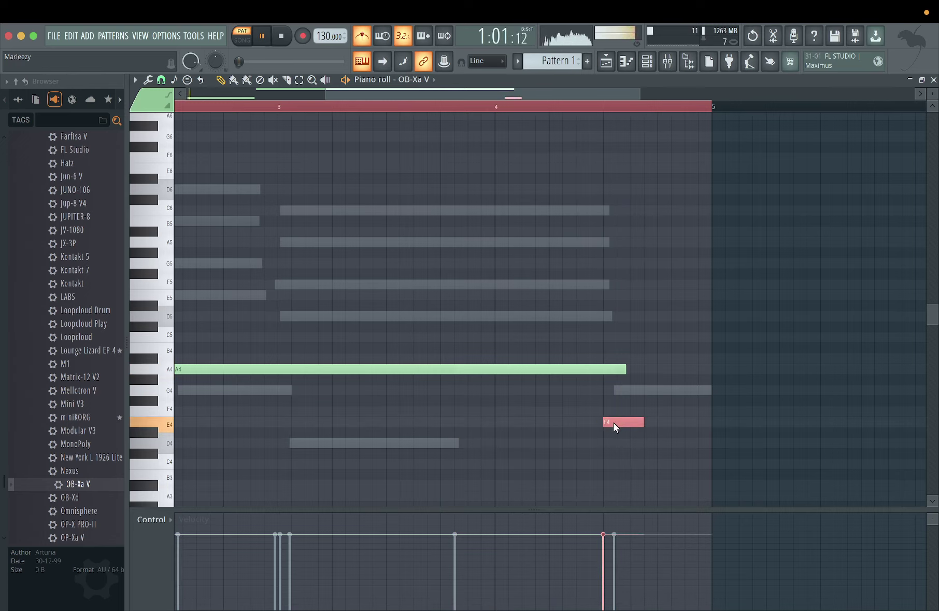
left_click_drag(626, 368, 604, 367)
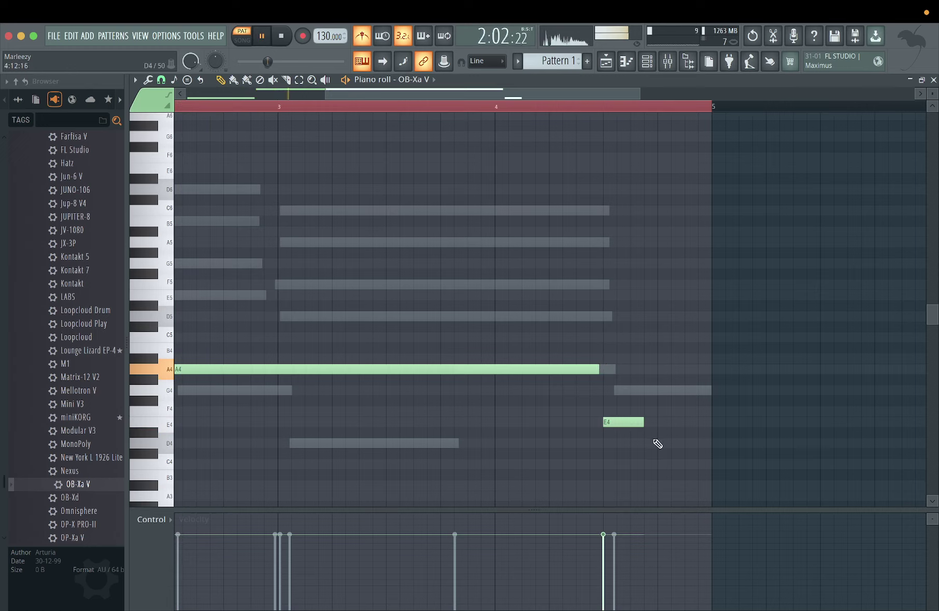
left_click_drag(647, 422, 712, 424)
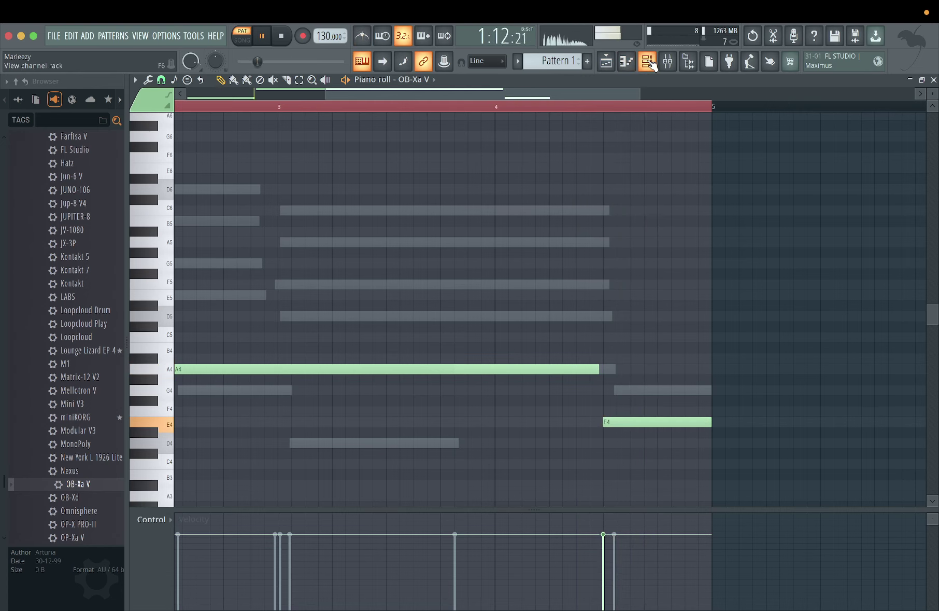
Move the last E4 note to 4:11:00, trim it to end at bar 5, and lengthen A4 to slightly overlap its start.
left_click(626, 62)
left_click_drag(162, 244, 163, 241)
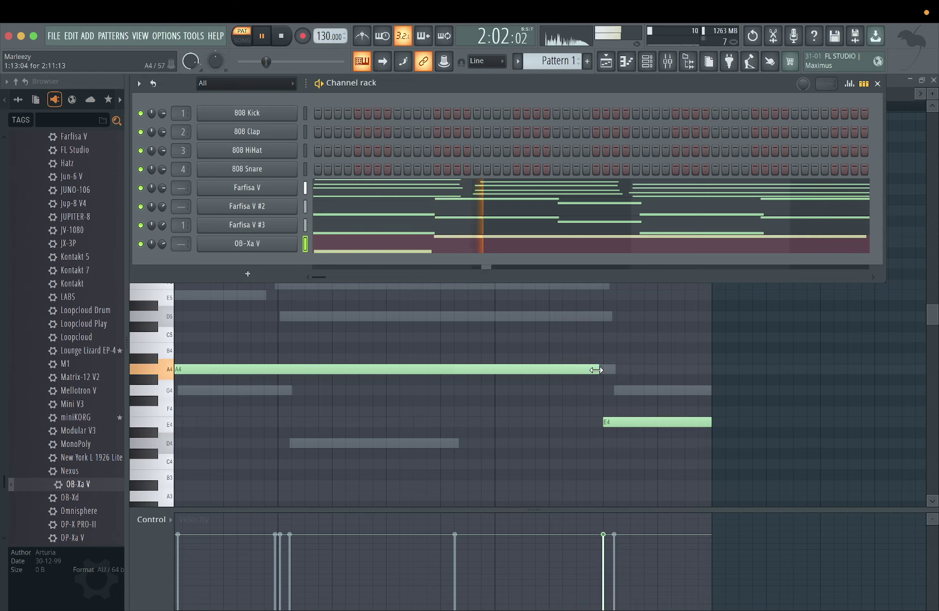
left_click_drag(596, 370, 608, 369)
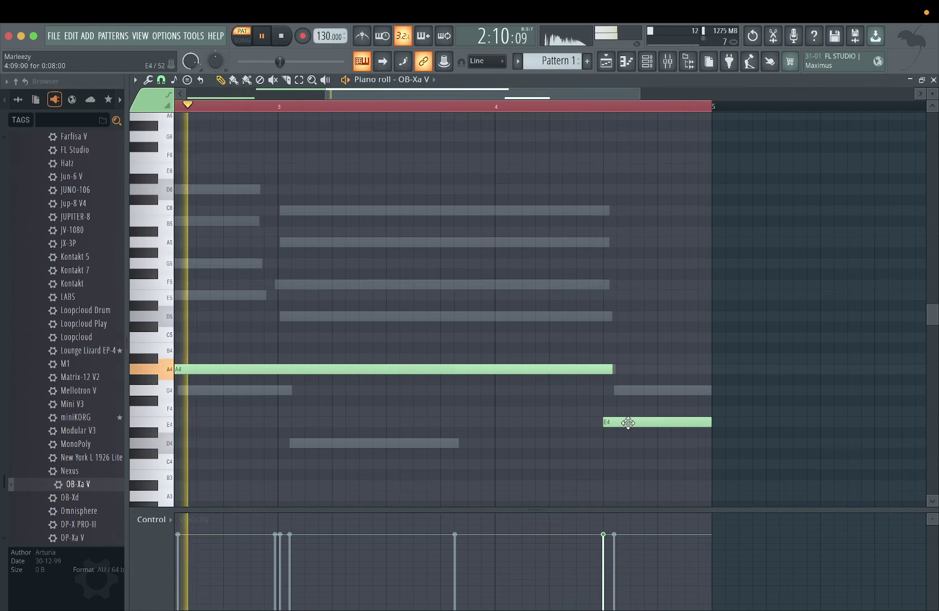
left_click_drag(627, 422, 658, 423)
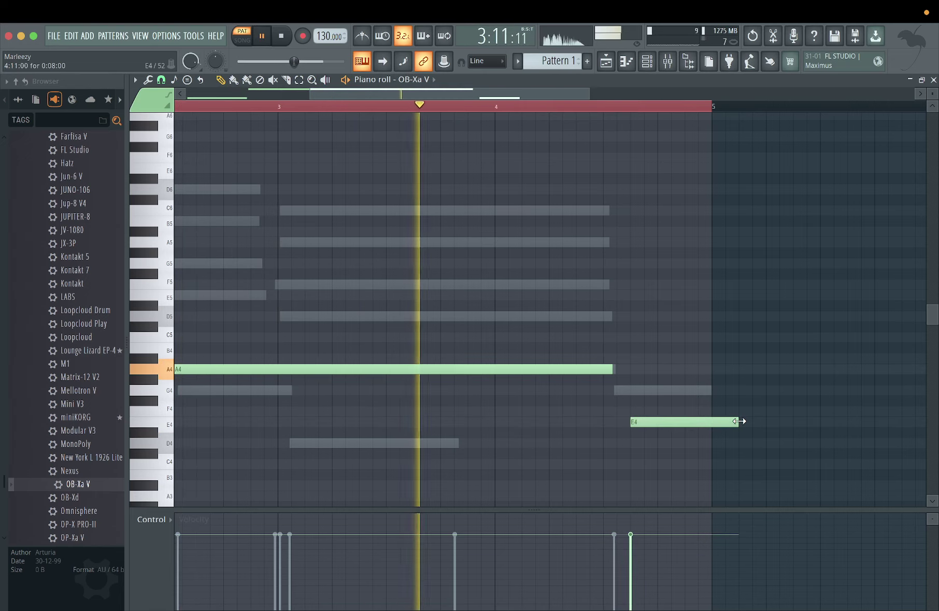
left_click_drag(738, 421, 712, 421)
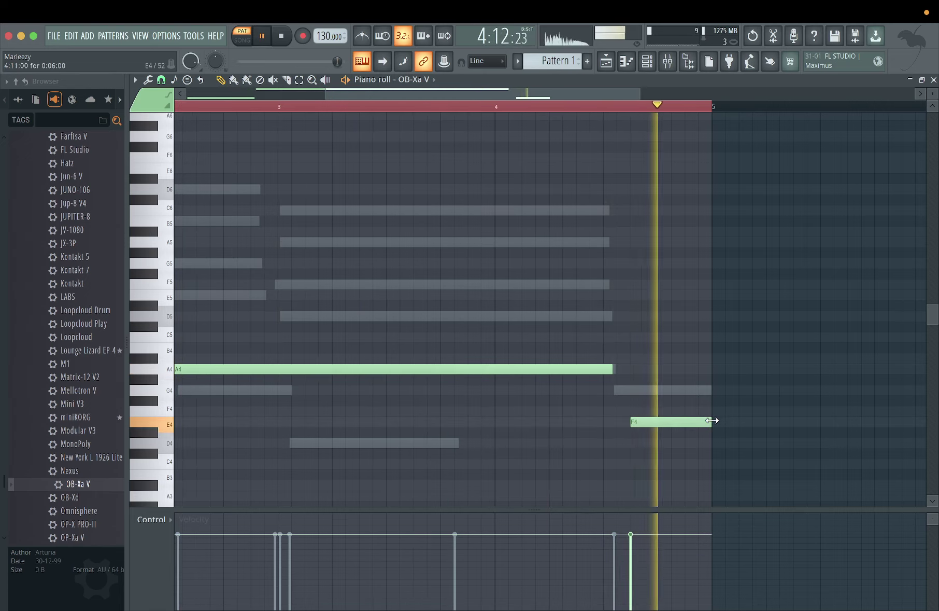
left_click_drag(614, 369, 634, 372)
key("space")
key("space")
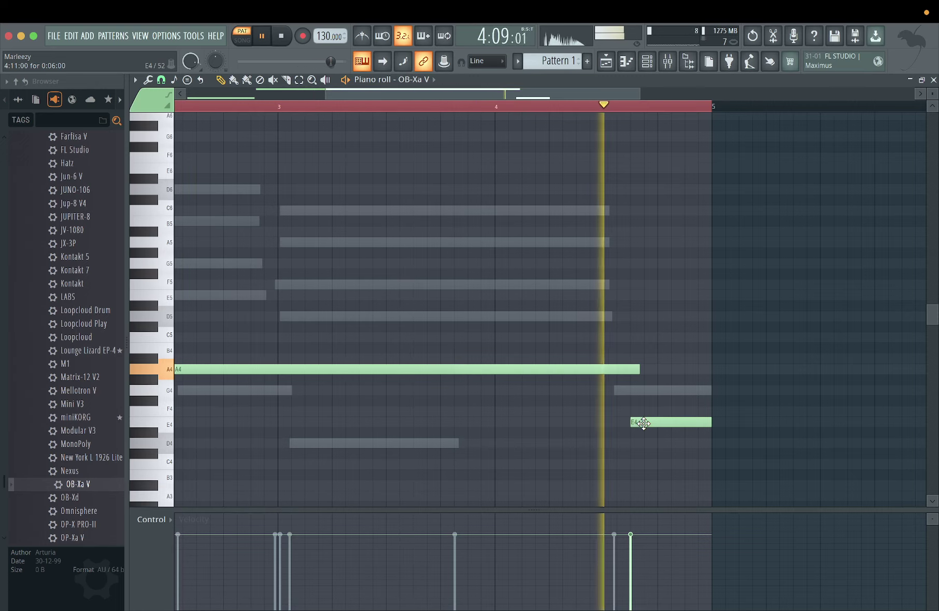
Move the last E4 note to 4:10:00, extend it to bar 5, and trim A4 to end one step after E4 starts.
key("space")
left_click_drag(644, 423, 630, 423)
key("space")
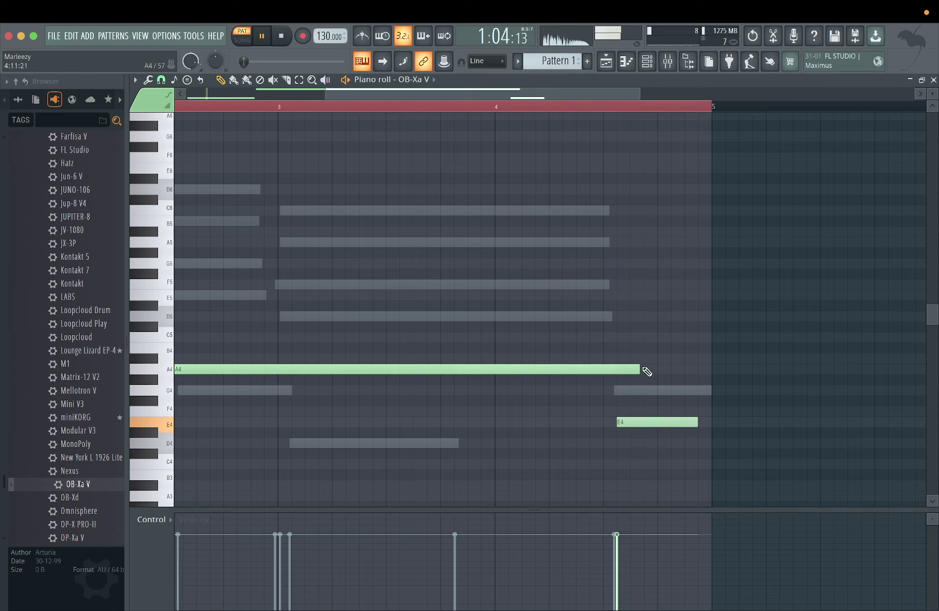
left_click_drag(640, 369, 625, 373)
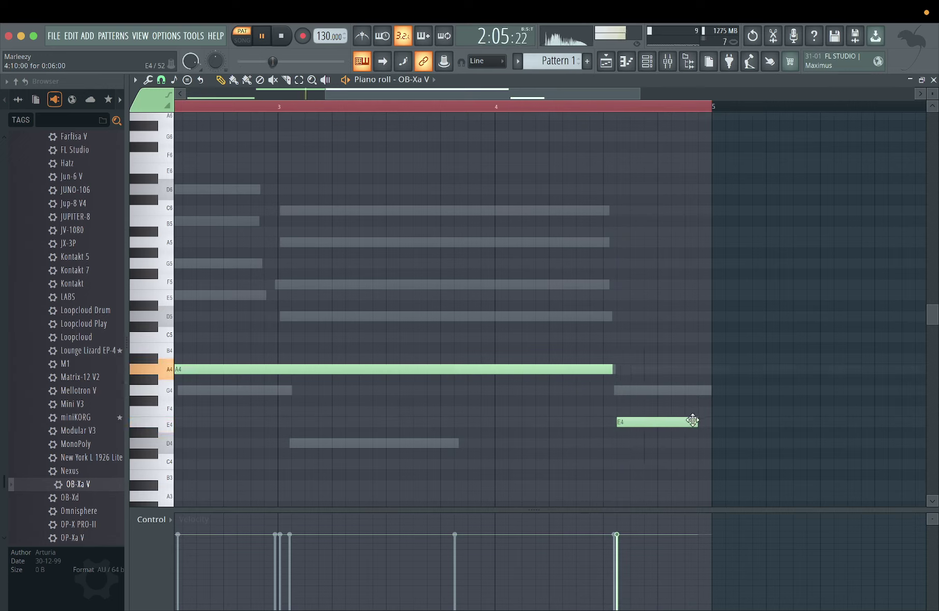
mouse_move(697, 422)
left_mouse_down()
mouse_move(714, 422)
mouse_move(706, 421)
left_mouse_up()
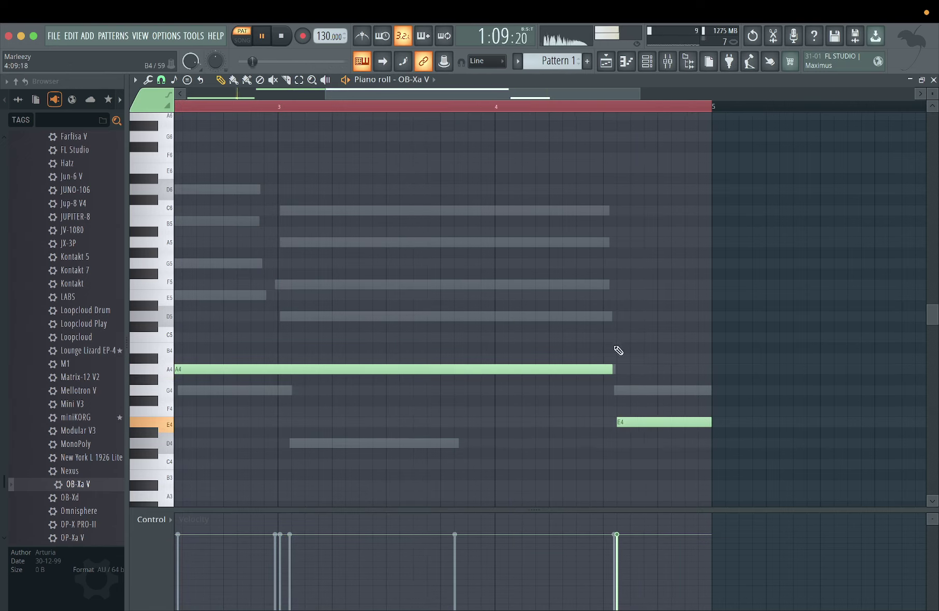
left_click_drag(612, 368, 626, 369)
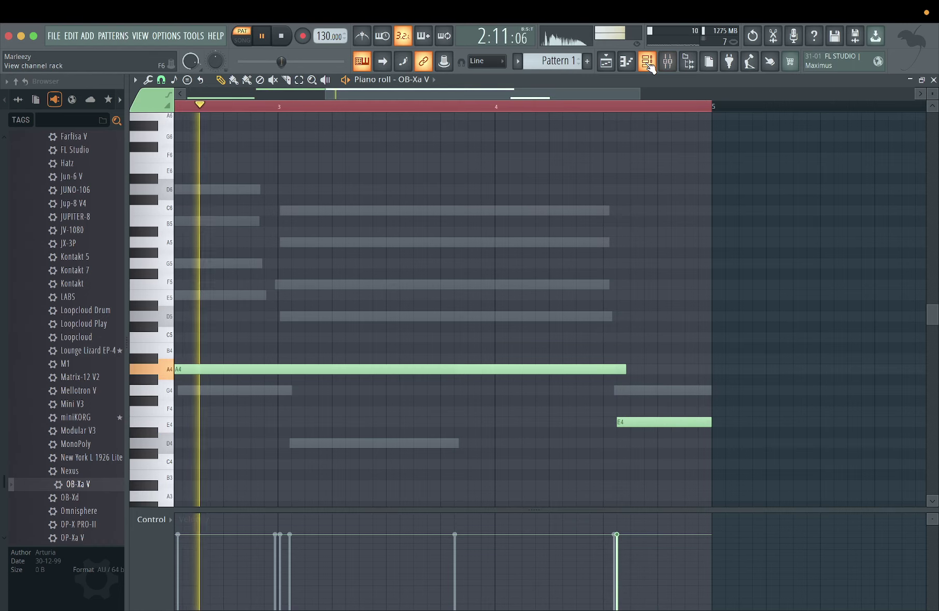
Route OB-Xa V to mixer track Insert 2 and load ValhallaVintageVerb in its first effect slot.
left_click(649, 65)
left_click_drag(187, 240, 187, 234)
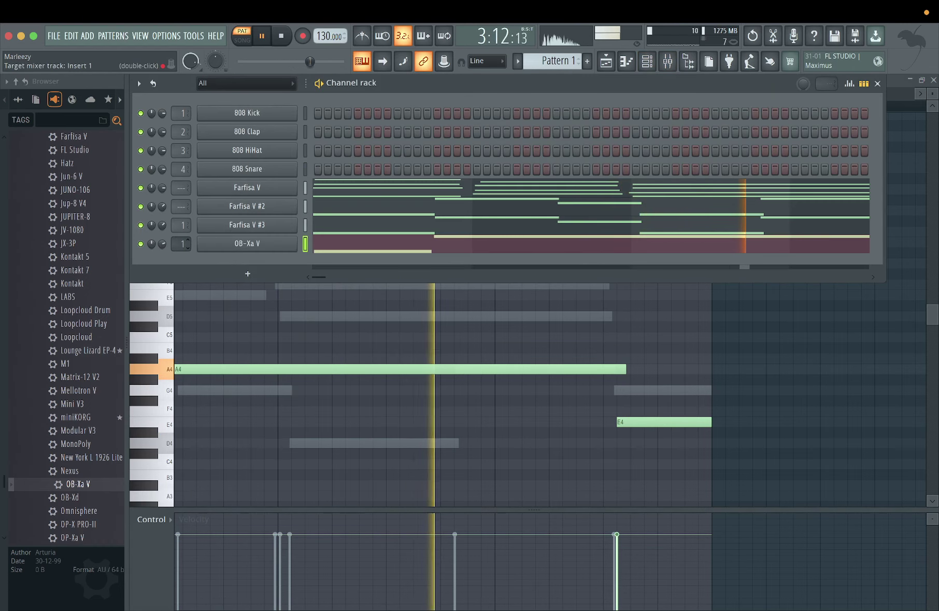
left_click(672, 65)
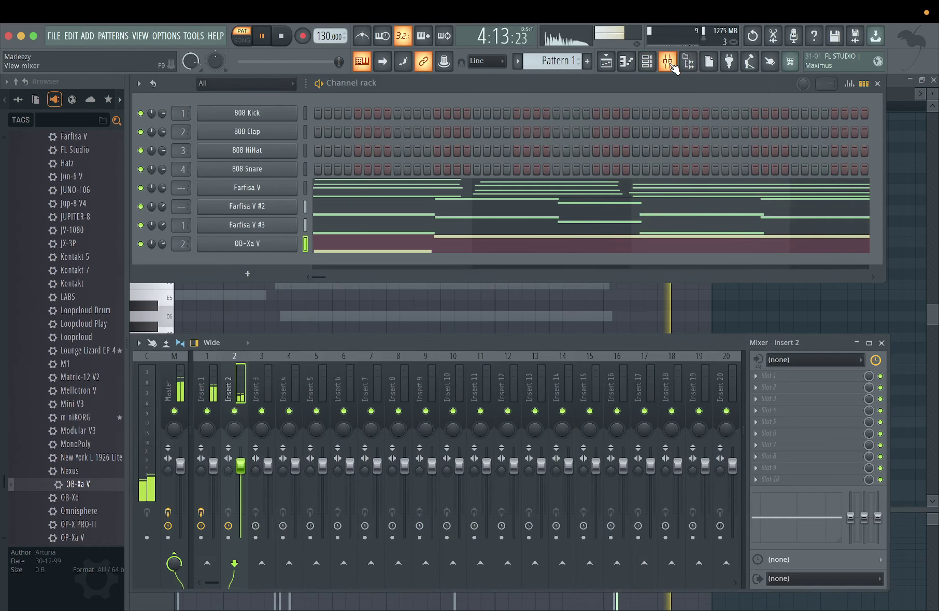
left_click(794, 377)
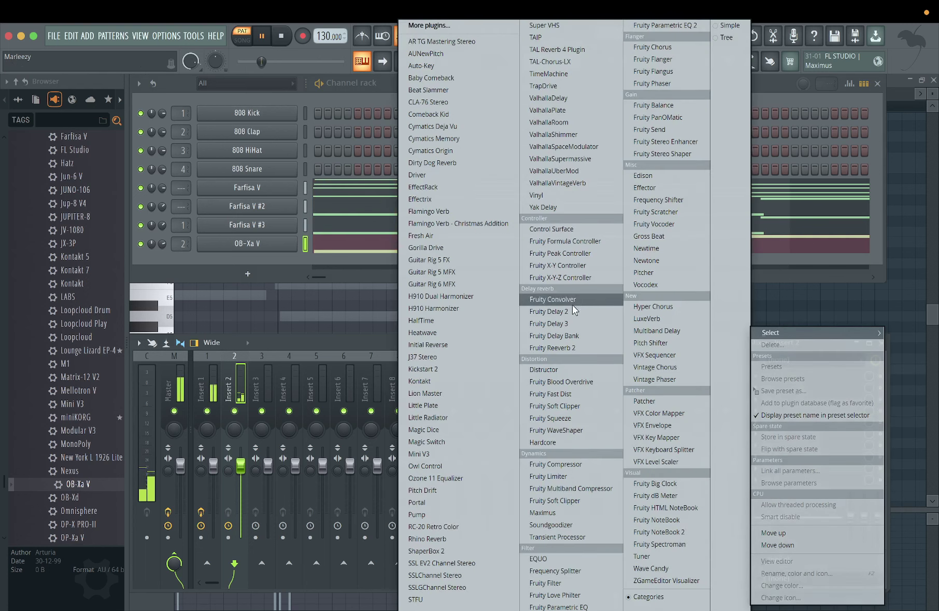
left_click(578, 182)
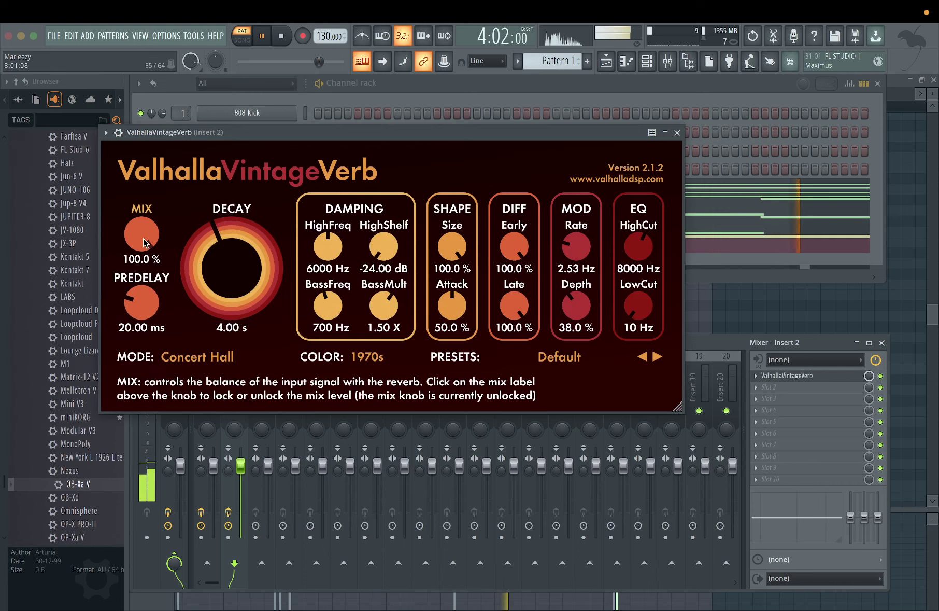
Set the ValhallaVintageVerb mix on Insert 2 to 75% and close the reverb window.
left_click_drag(141, 240, 132, 277)
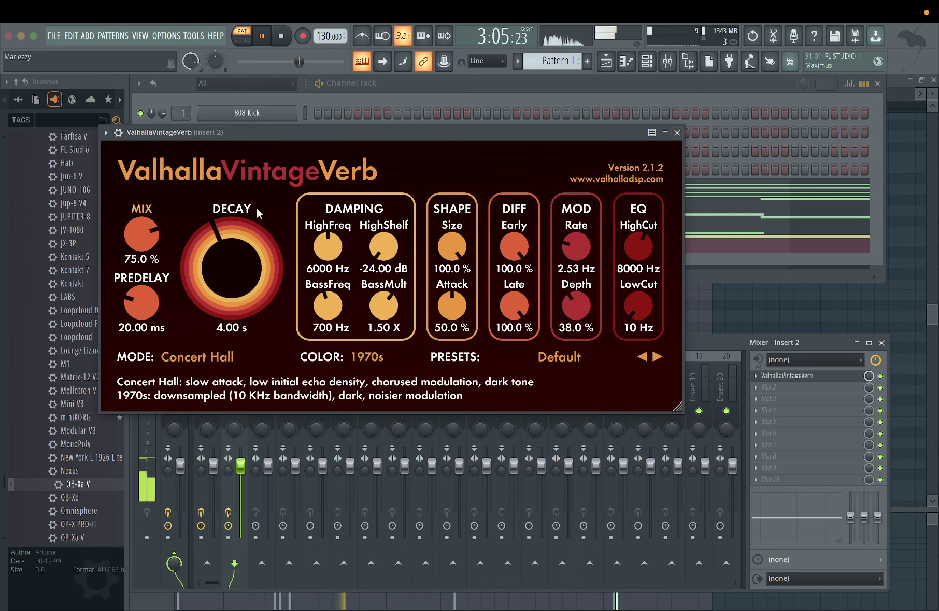
left_click(677, 133)
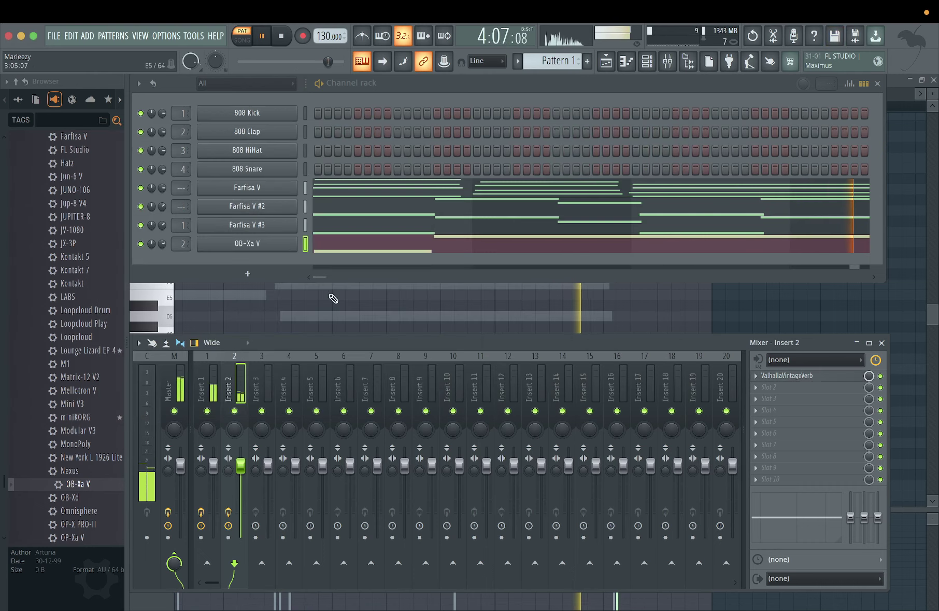
Clone the OB-Xa V channel and browse the Strings presets in the copy from 7th Pluck to ABC-3 Strings III.
right_click(246, 253)
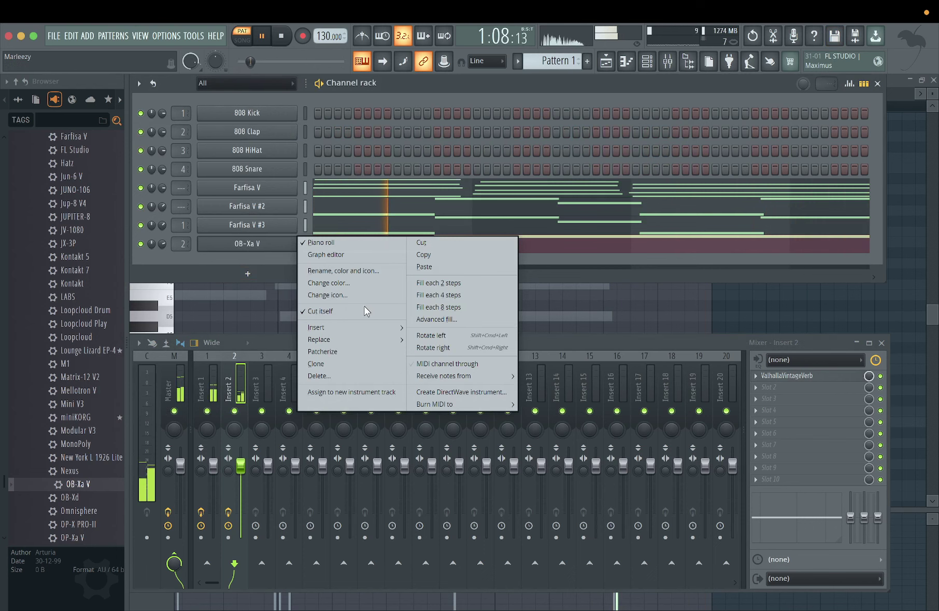
left_click(326, 363)
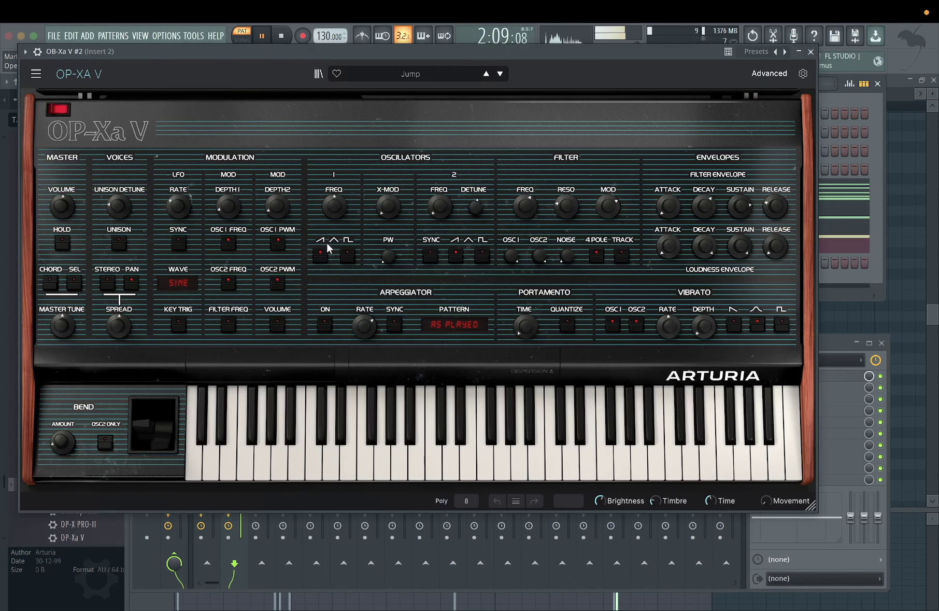
left_click(410, 73)
mouse_move(407, 189)
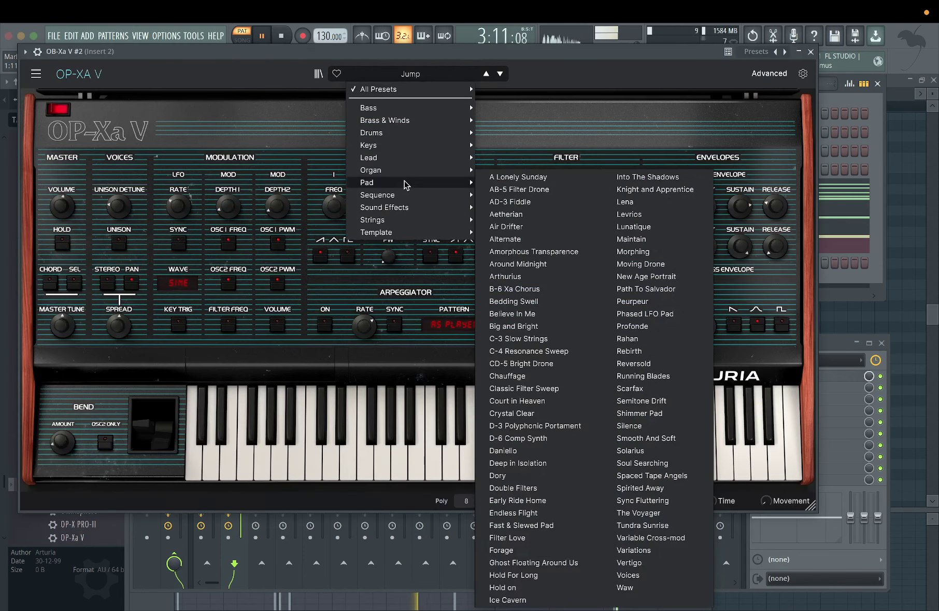
mouse_move(411, 144)
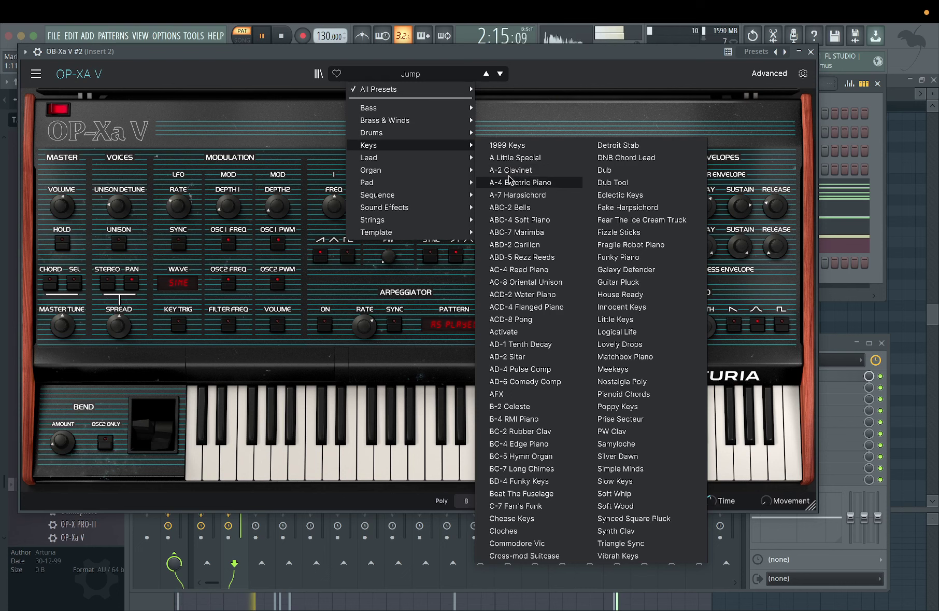
mouse_move(441, 220)
left_click(520, 222)
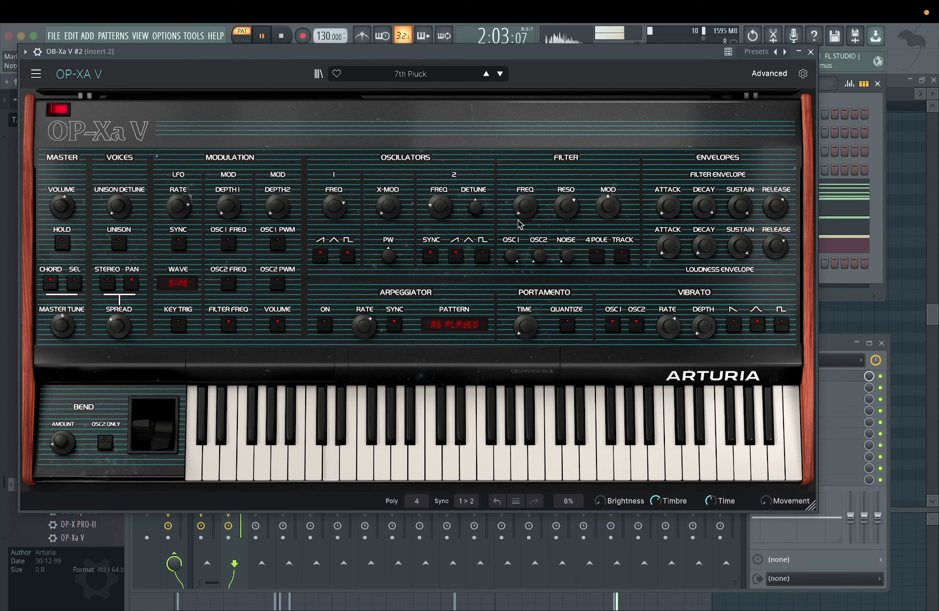
left_click(501, 75)
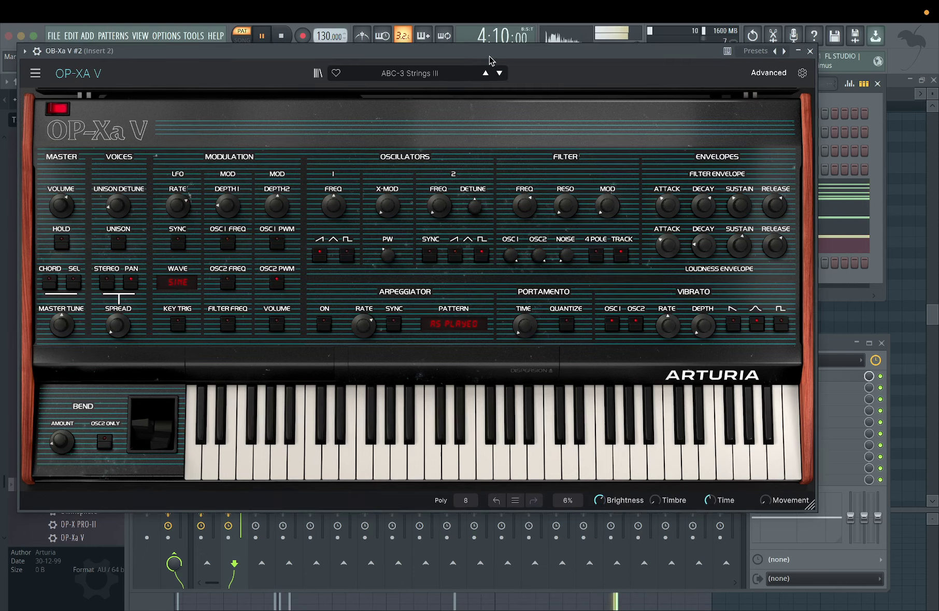
Route the OB-Xa V #2 channel to the Master track and switch its preset to ABD-3 Solo Strings.
left_click_drag(502, 76, 719, 87)
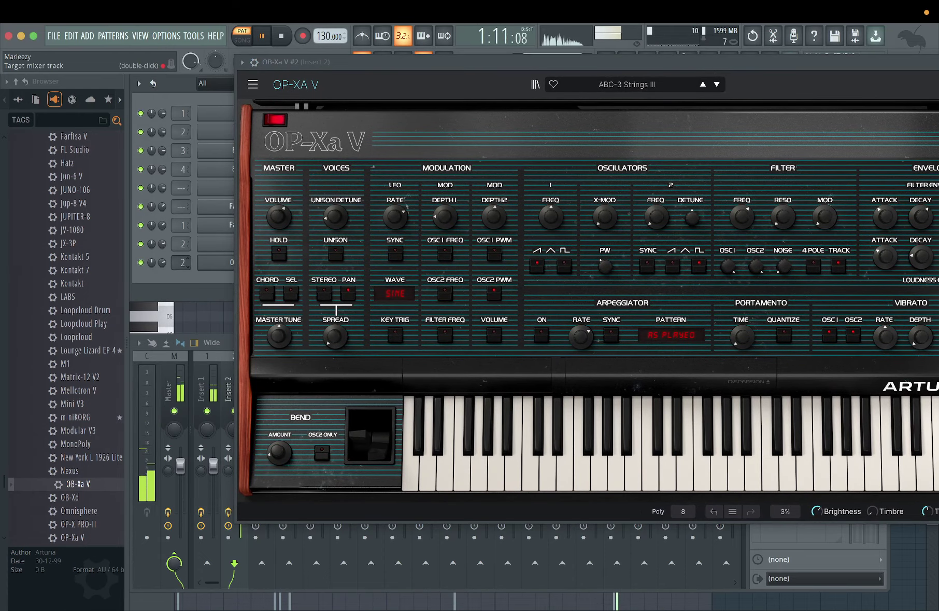
mouse_move(181, 262)
left_mouse_down()
mouse_move(185, 272)
mouse_move(164, 266)
left_mouse_up()
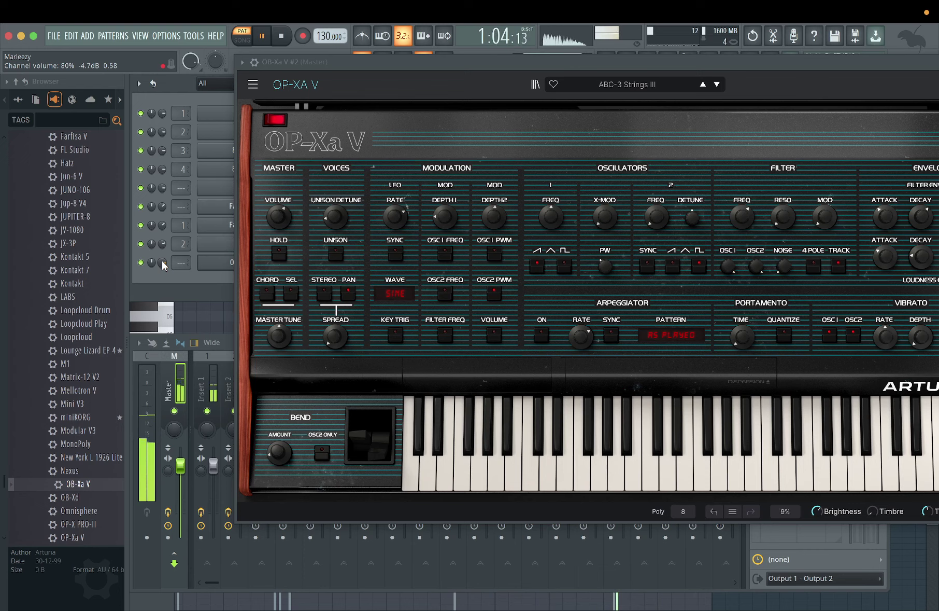
left_click(718, 89)
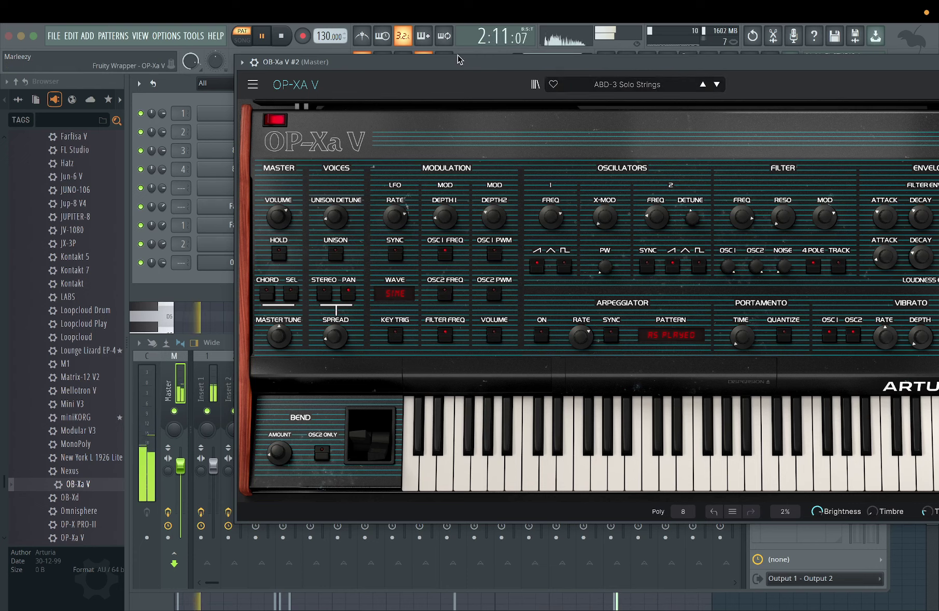
Turn on the metronome, rehearse the string line over Pattern 1 from its start, and stop playback.
left_click(364, 36)
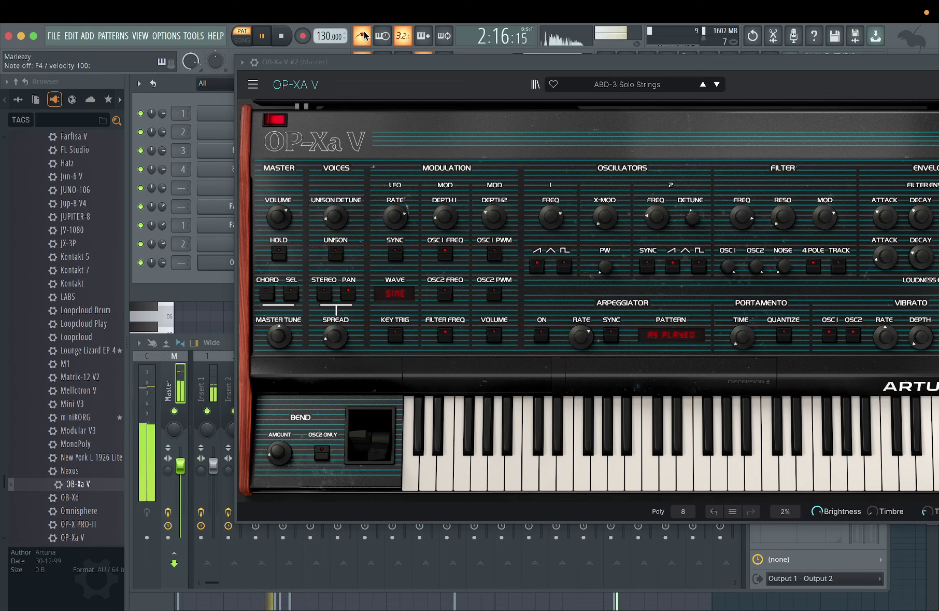
left_click(362, 35)
key("space")
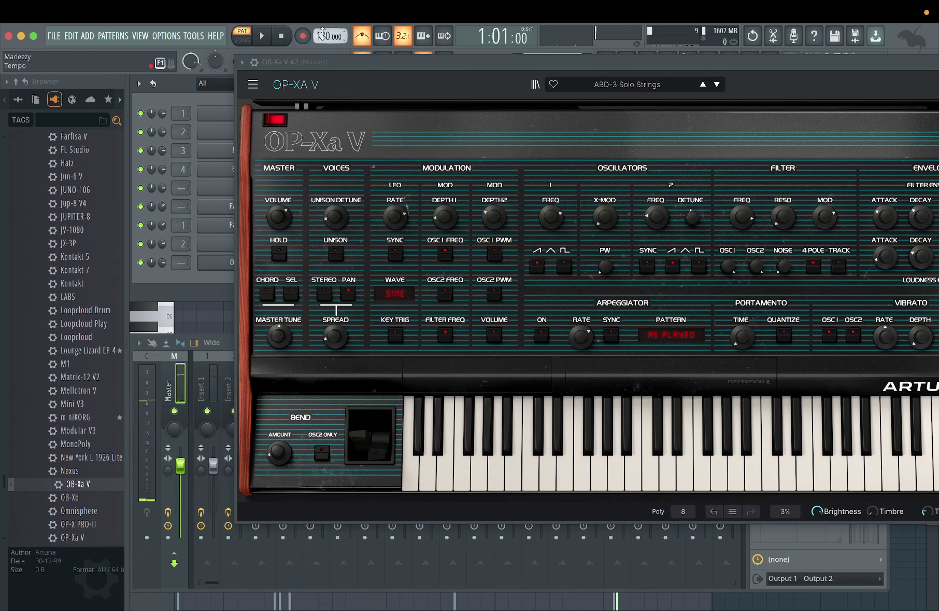
left_click(269, 46)
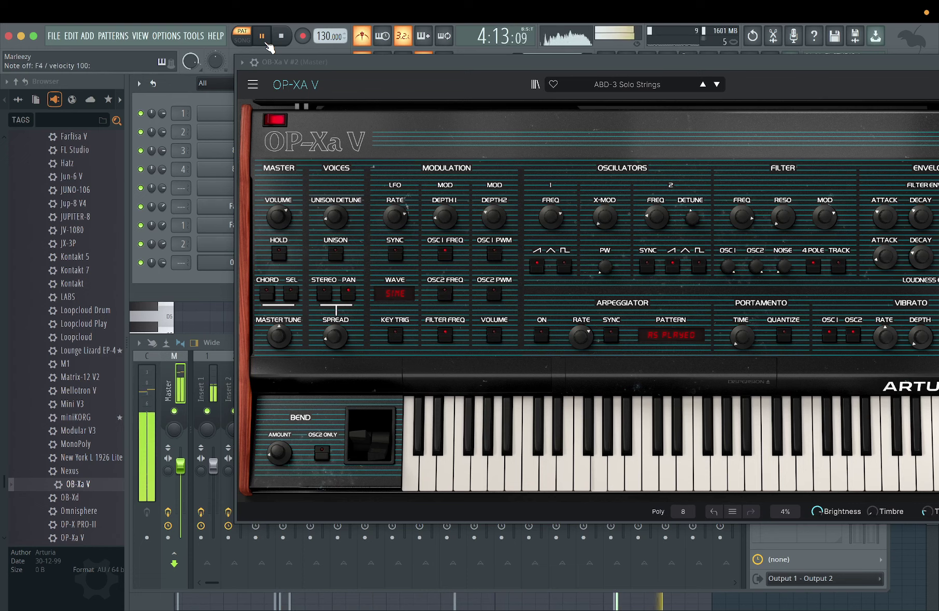
left_click(281, 40)
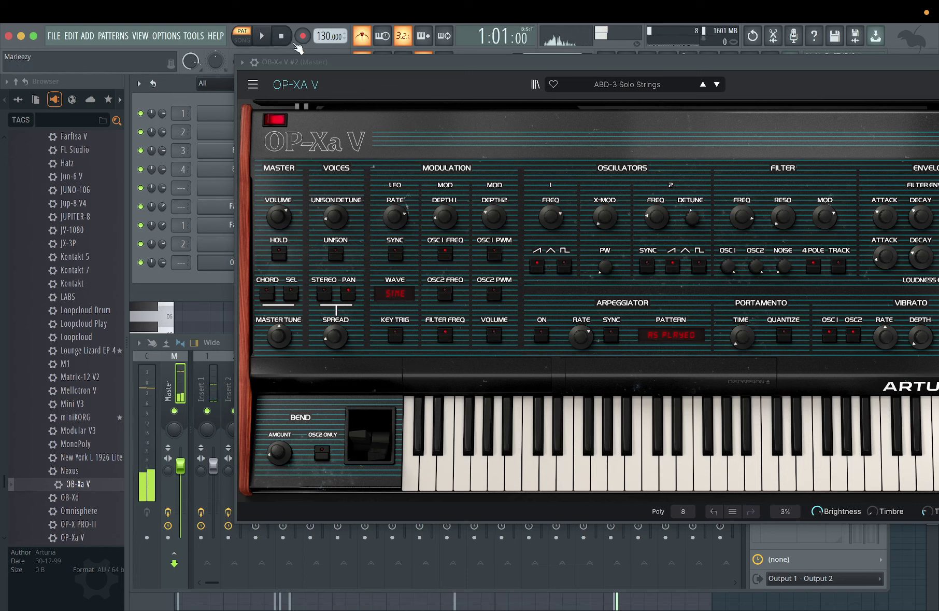
Record a melody on OB-Xa V #2 into Pattern 1 after the precount, stop playback, and disarm recording.
left_click(303, 36)
left_click(262, 35)
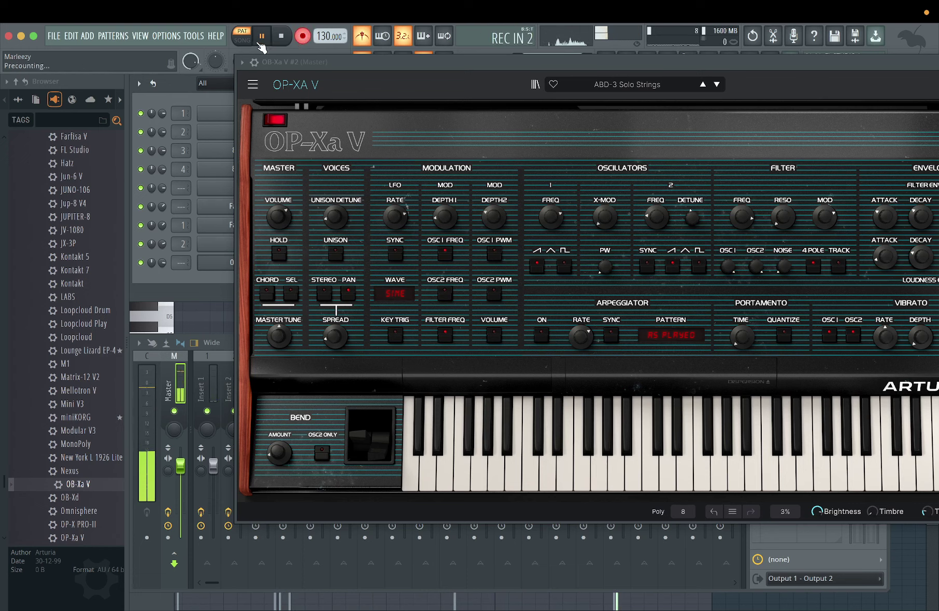
key("c")
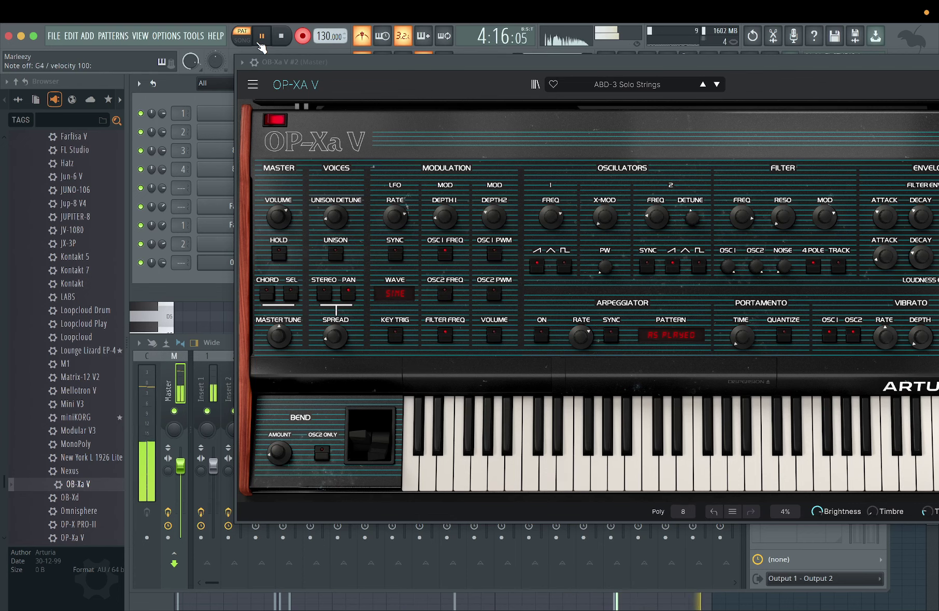
left_click(281, 37)
left_click(301, 38)
Play back Pattern 1, turn off the metronome, and audition the Strings presets on OB-Xa V #2 up to Drama Queen.
left_click_drag(536, 68, 373, 87)
key("space")
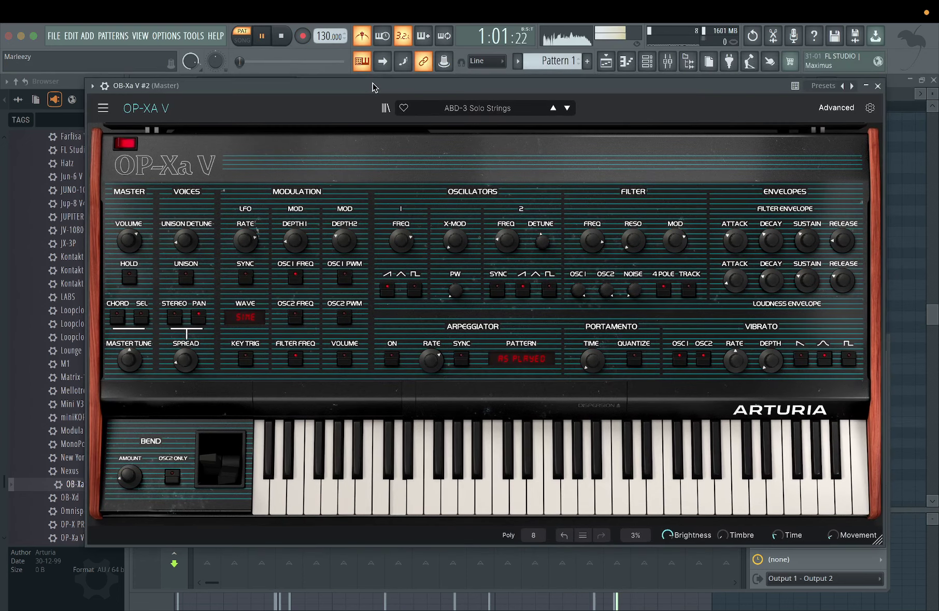
left_click(569, 108)
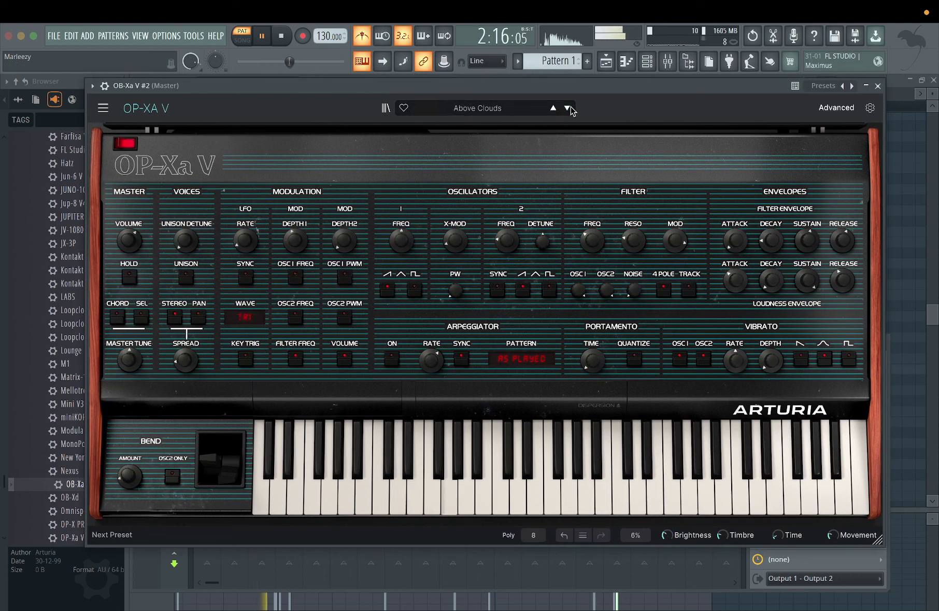
left_click(570, 109)
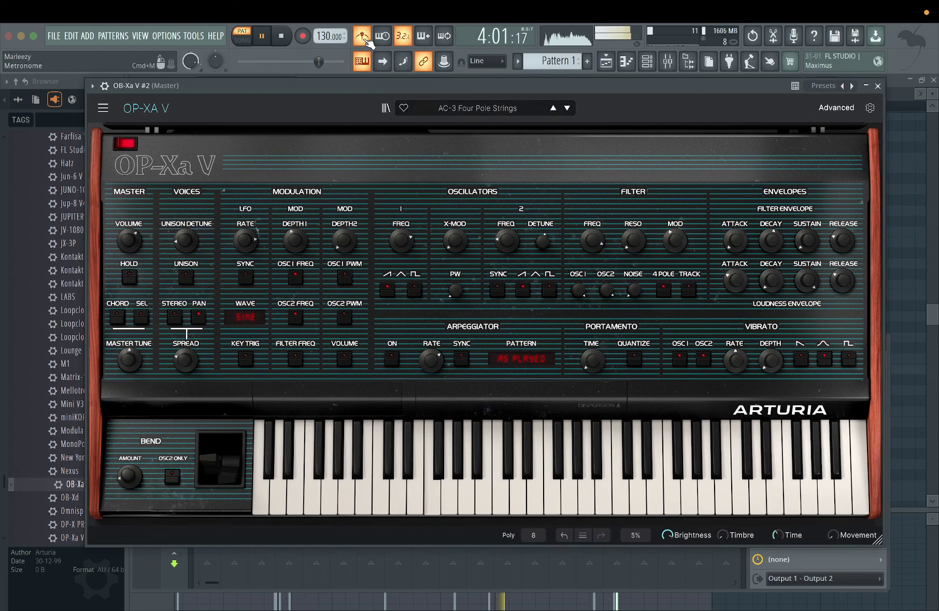
left_click(569, 109)
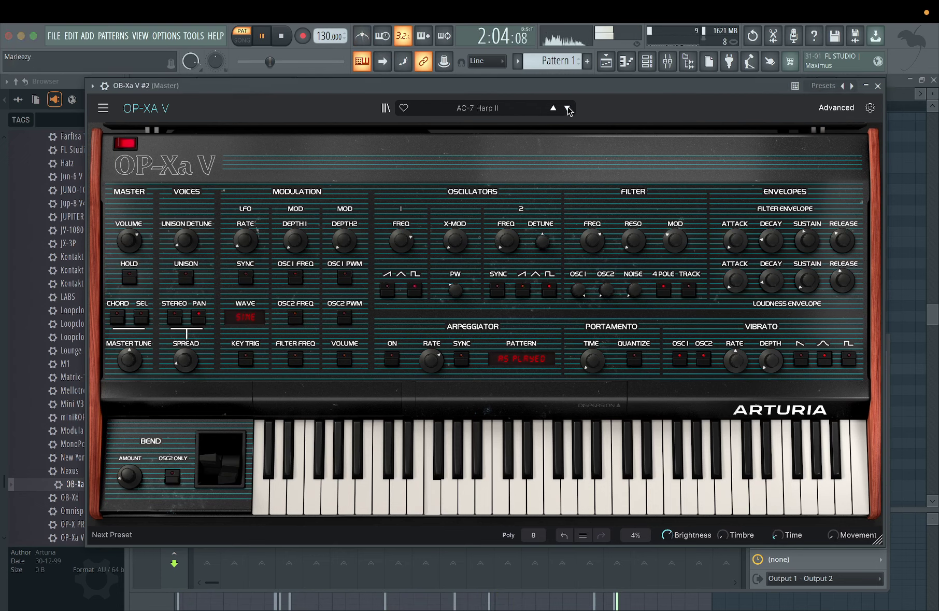
left_click(568, 109)
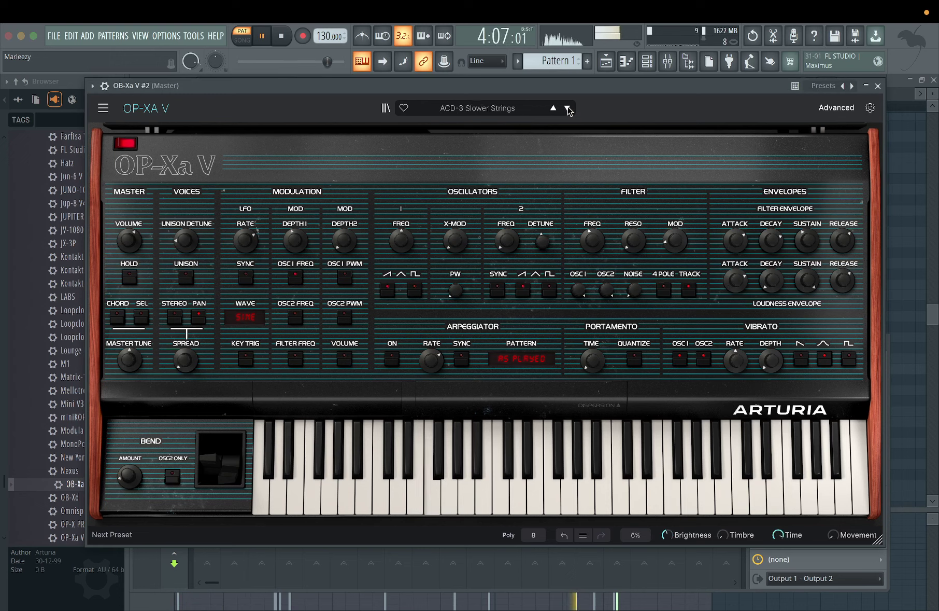
left_click(568, 109)
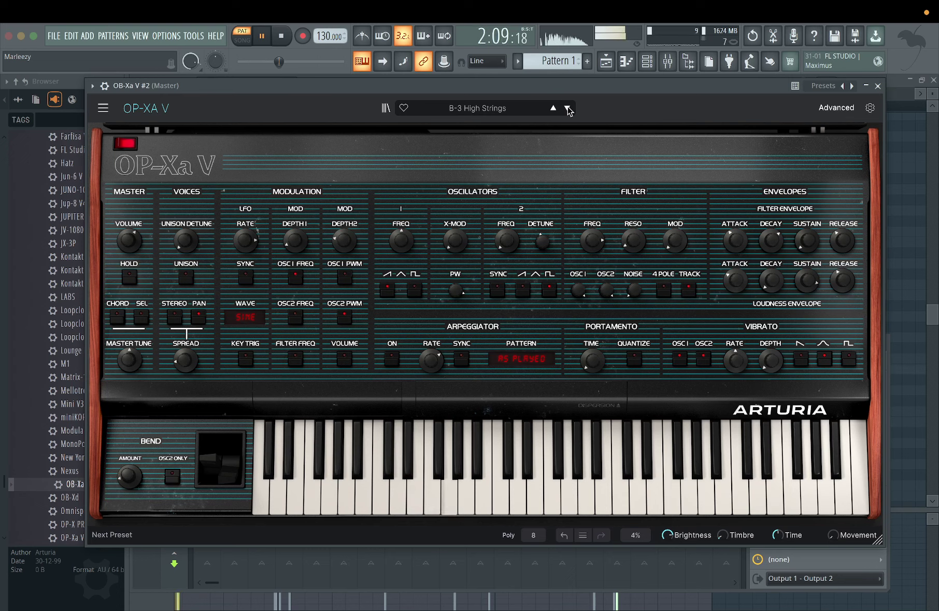
left_click(568, 109)
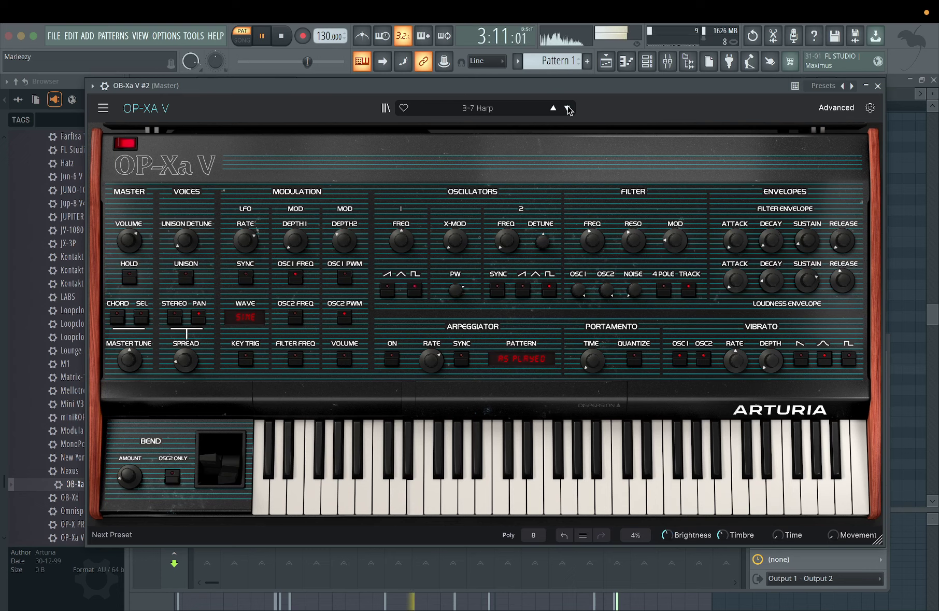
left_click(569, 109)
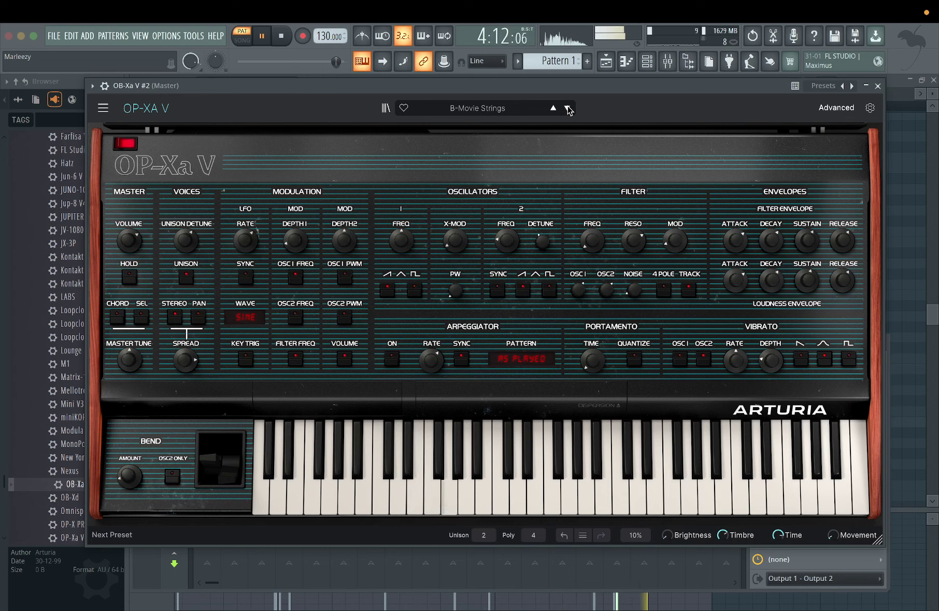
left_click(568, 109)
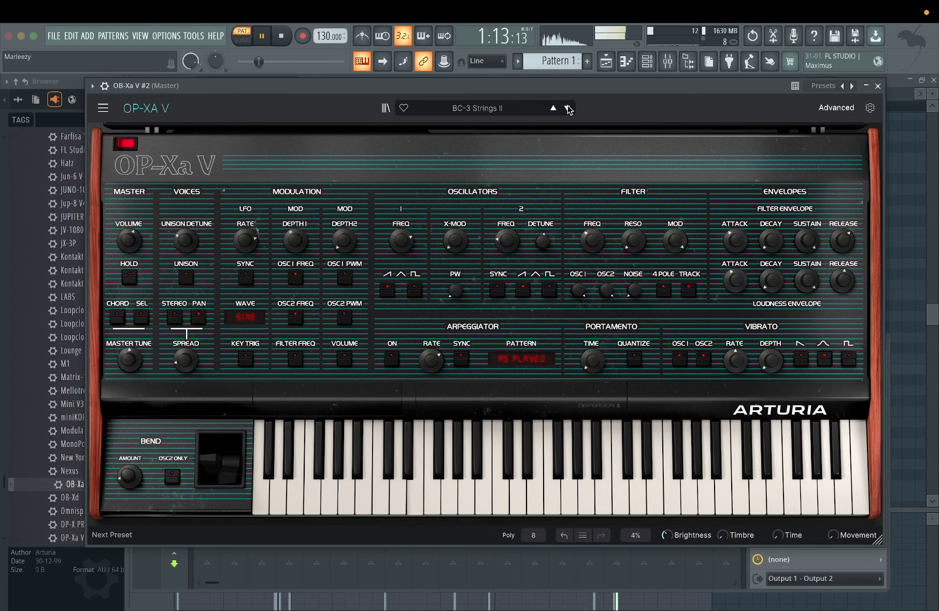
left_click(568, 109)
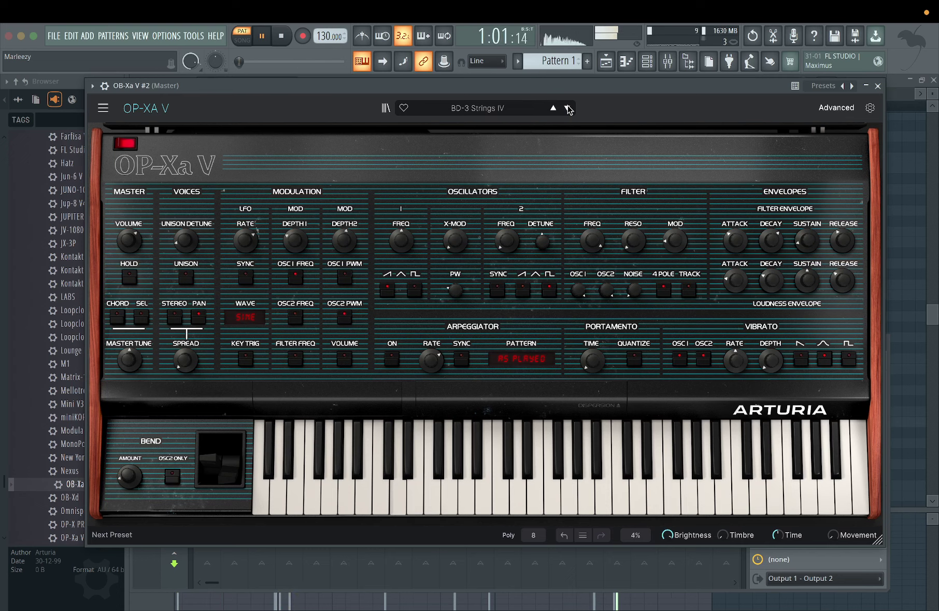
left_click(569, 109)
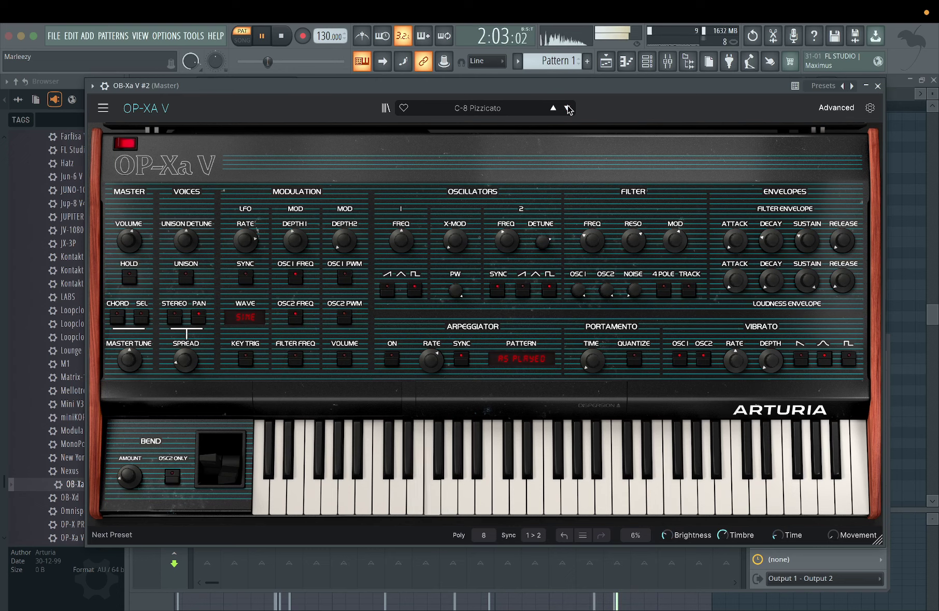
left_click(568, 109)
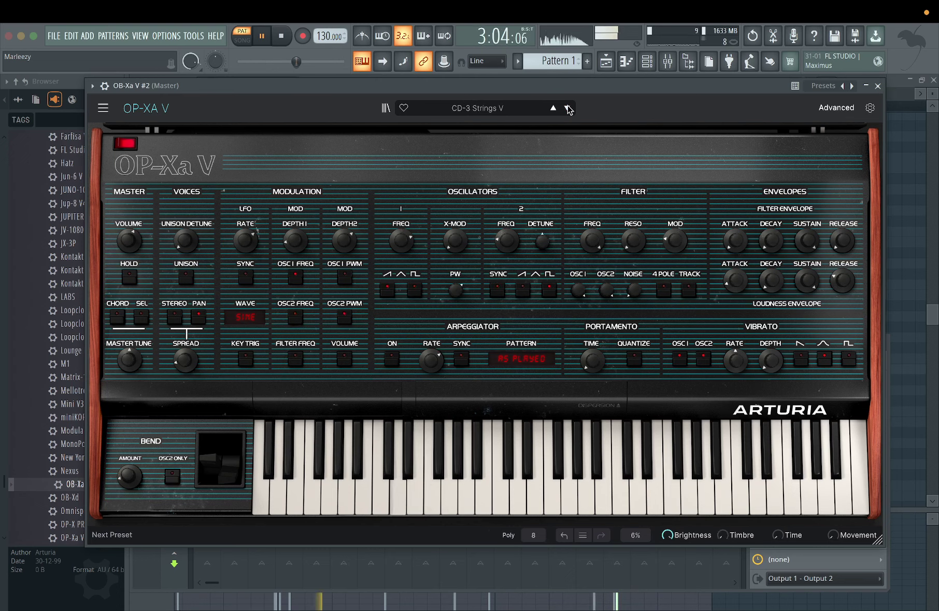
left_click(569, 109)
left_click(569, 109)
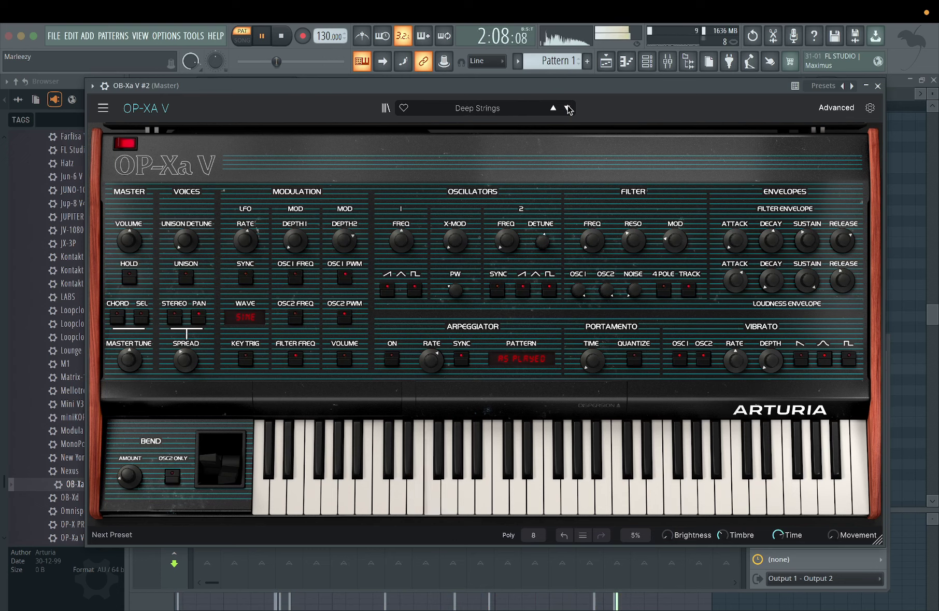
left_click(569, 109)
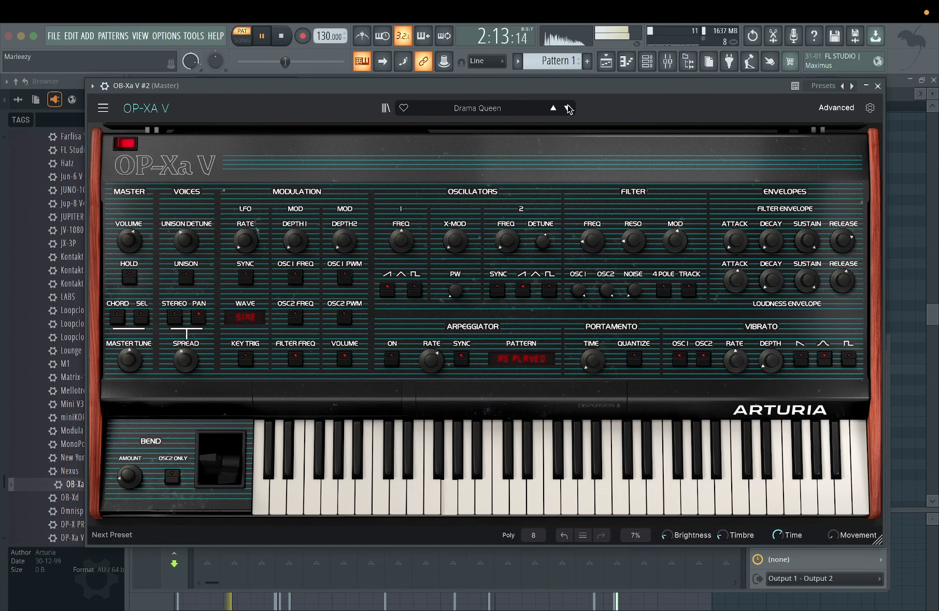
Lower the OB-Xa V channel's volume slightly and mark the Drama Queen preset on OB-Xa V #2 as a favorite.
left_click_drag(539, 88, 745, 75)
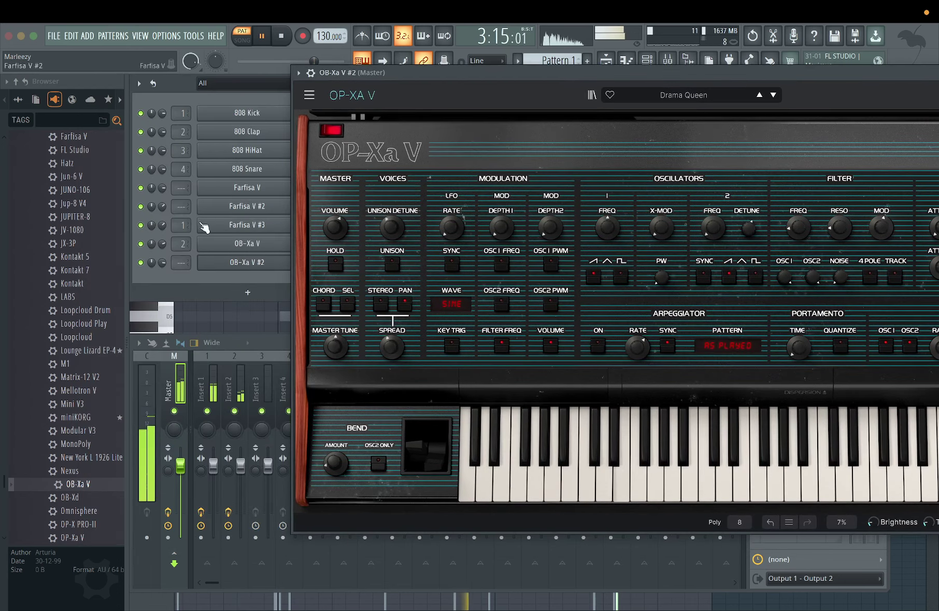
left_click_drag(163, 243, 163, 252)
left_click_drag(465, 77, 234, 82)
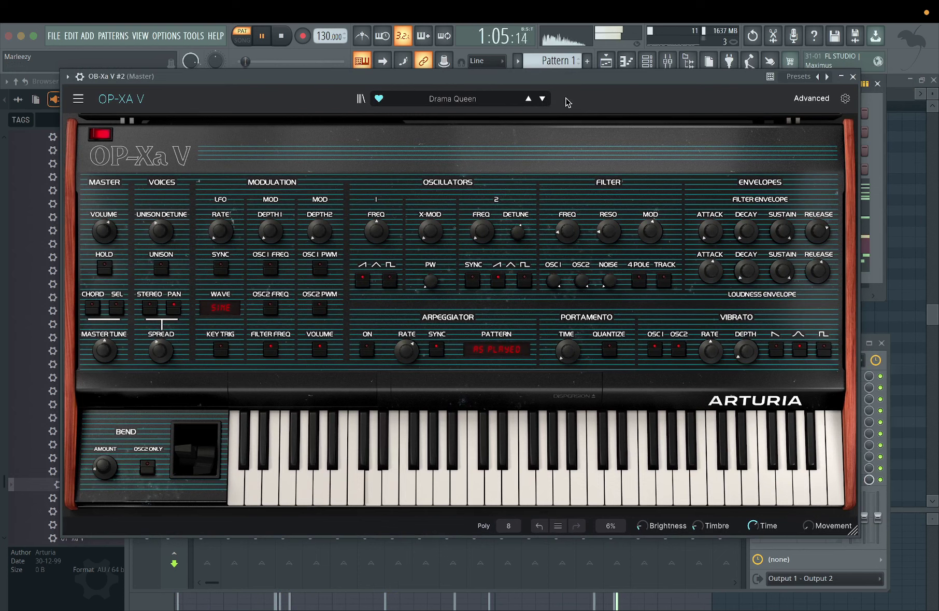
Audition the Strings presets on OB-Xa V #2 from Eminent Ensemble up to Satin Sheets and mark Satin Sheets as a favorite.
left_click(542, 98)
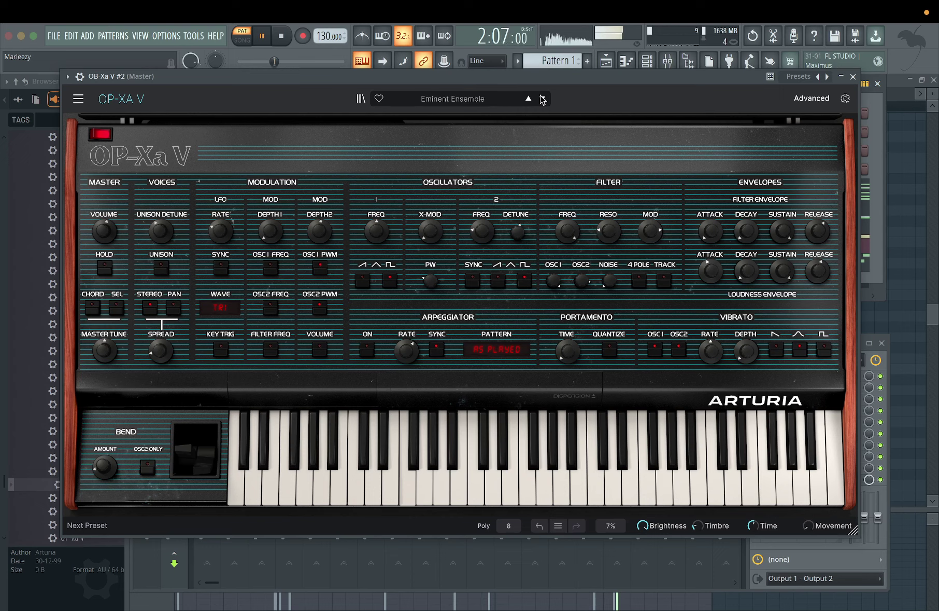
left_click(542, 98)
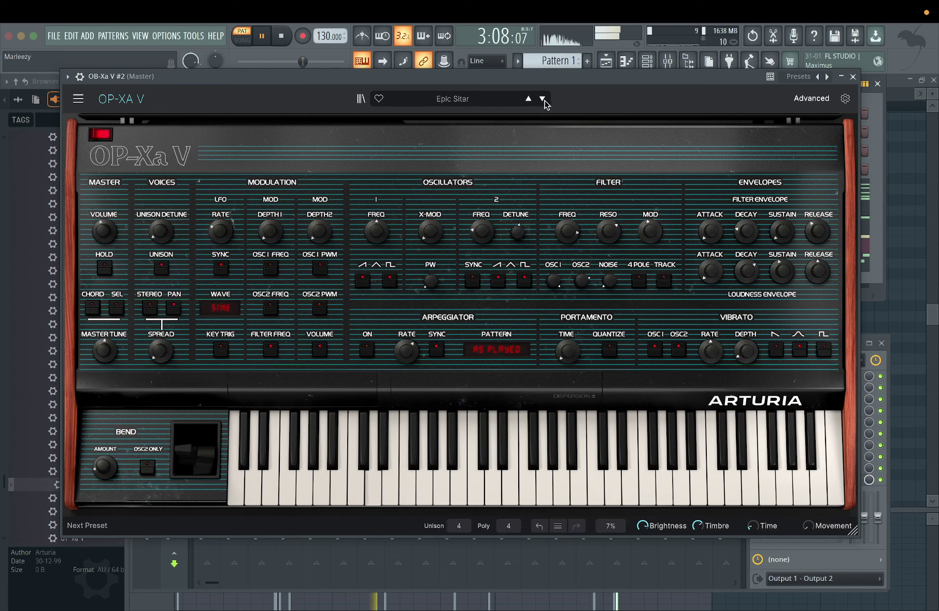
left_click(542, 98)
left_click(542, 99)
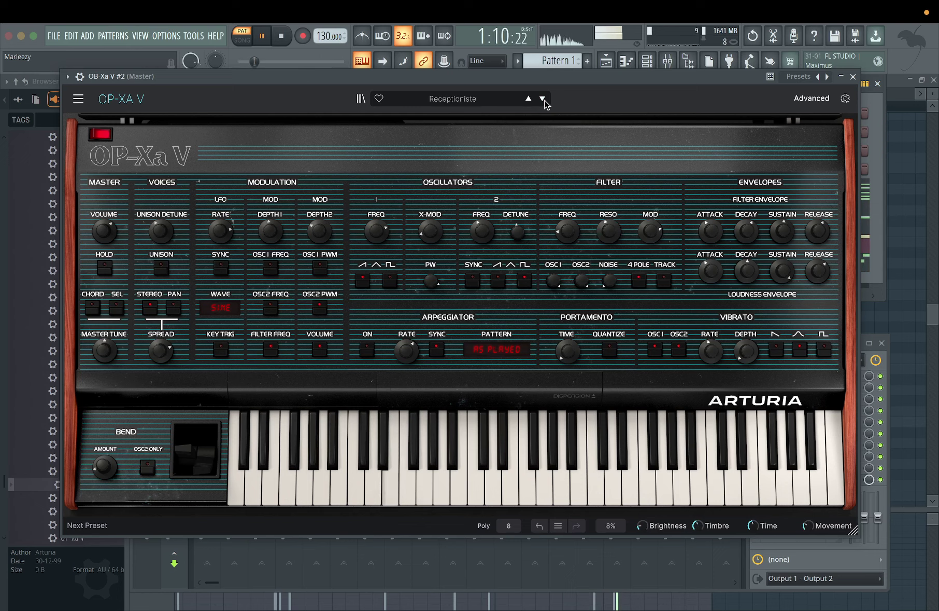
left_click(518, 98)
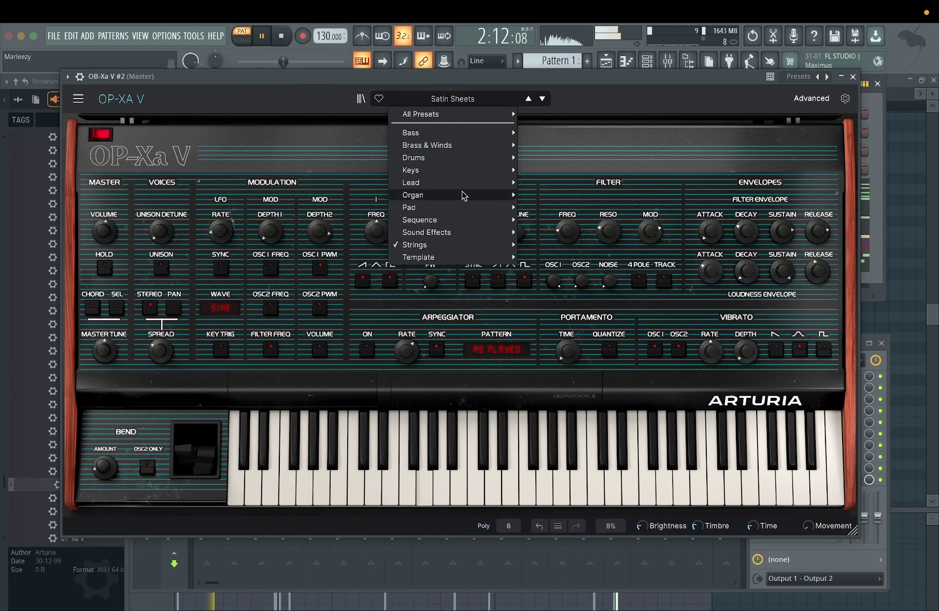
mouse_move(454, 250)
left_click(379, 98)
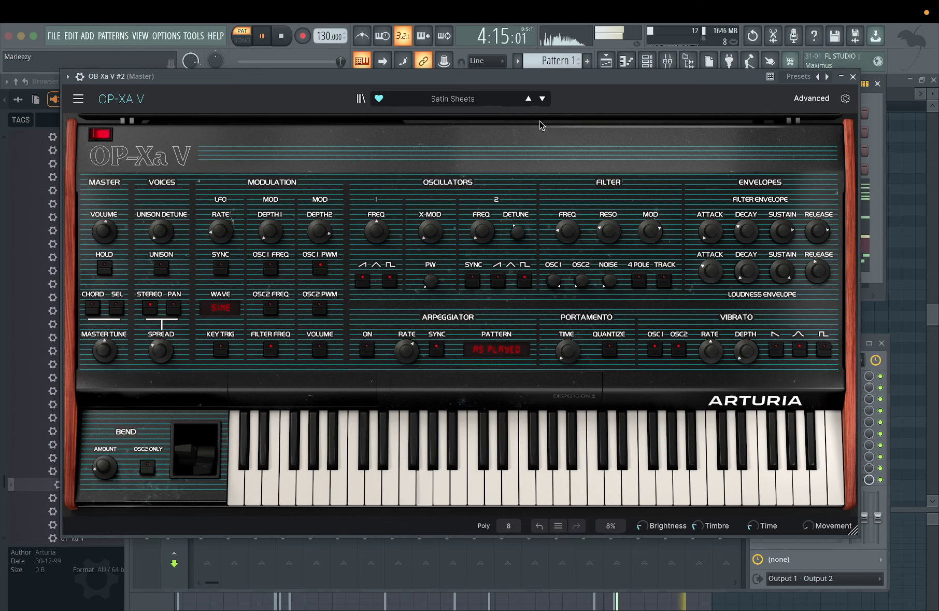
Audition A-3 Low Strings and AB-3 Strings I on OB-Xa V #2, reload Satin Sheets, and close the plugin.
left_click_drag(619, 81, 772, 72)
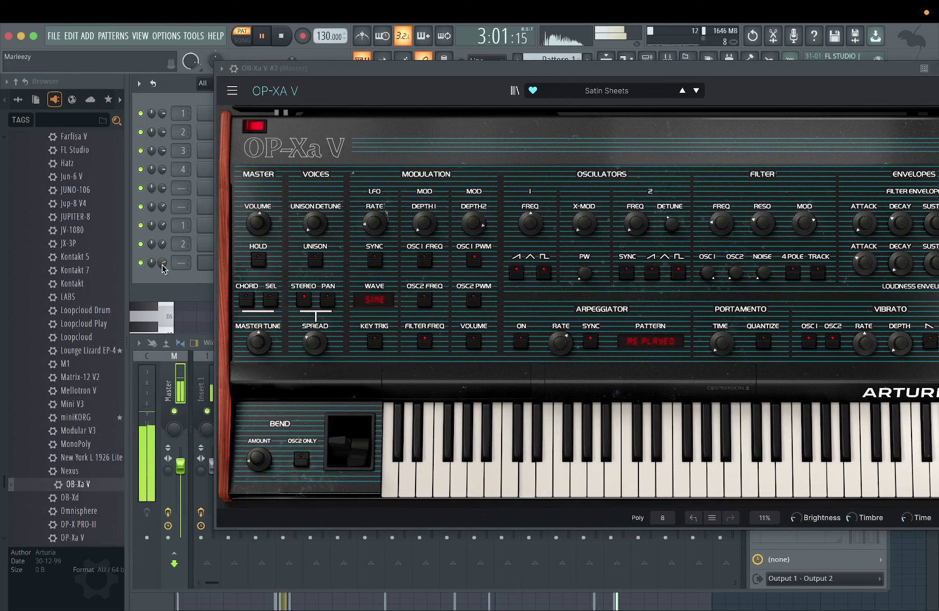
left_click(612, 91)
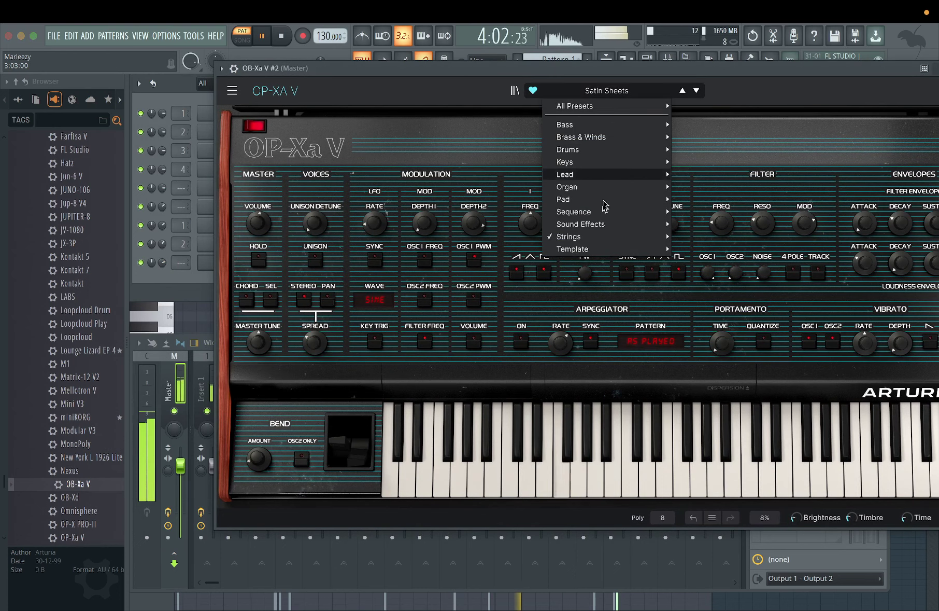
mouse_move(600, 239)
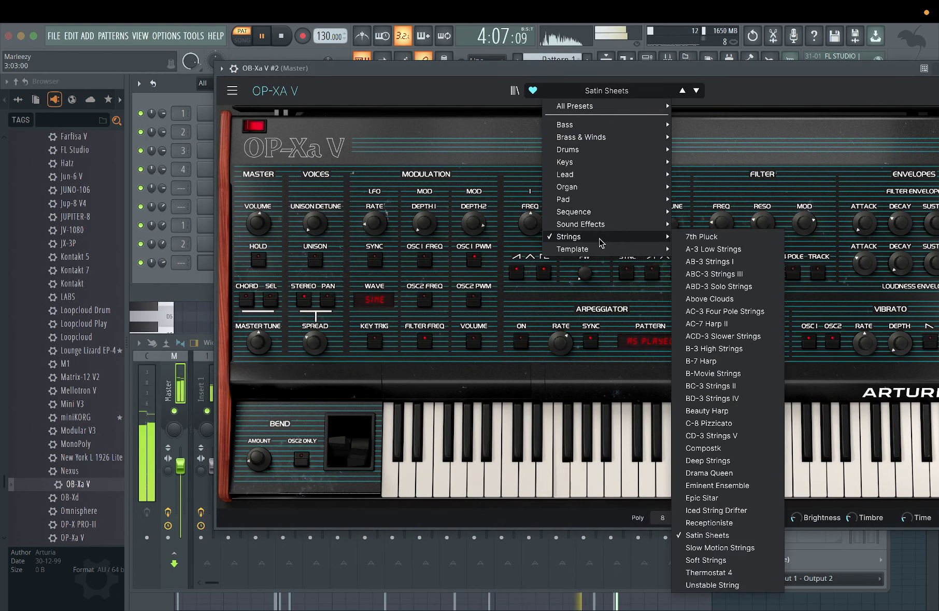
left_click(709, 249)
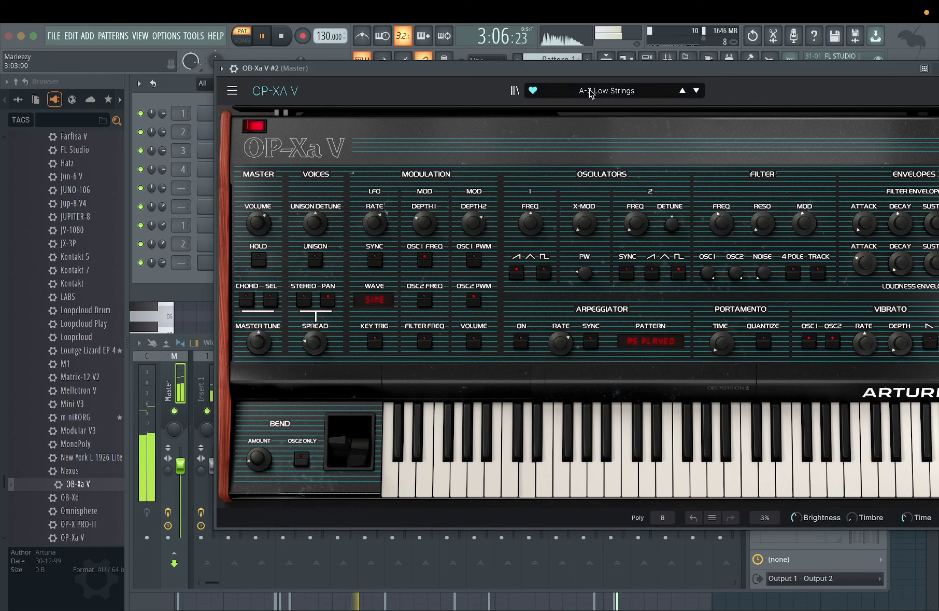
left_click(696, 91)
left_click(620, 91)
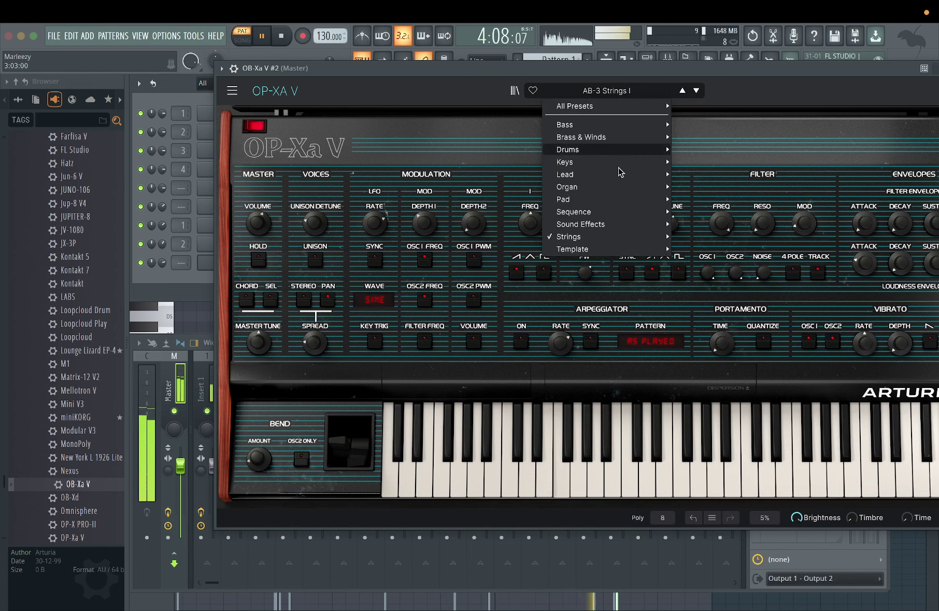
mouse_move(612, 237)
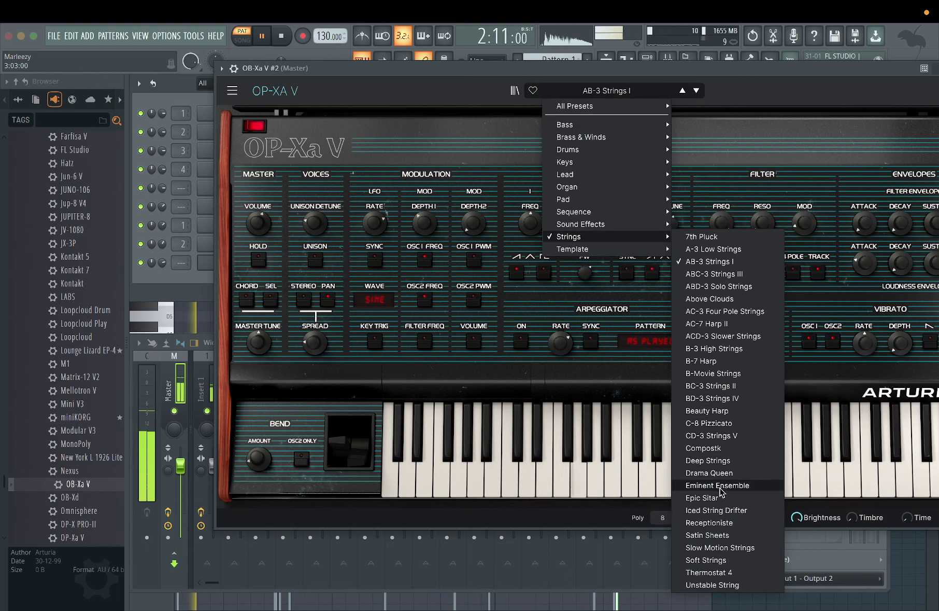
left_click(707, 535)
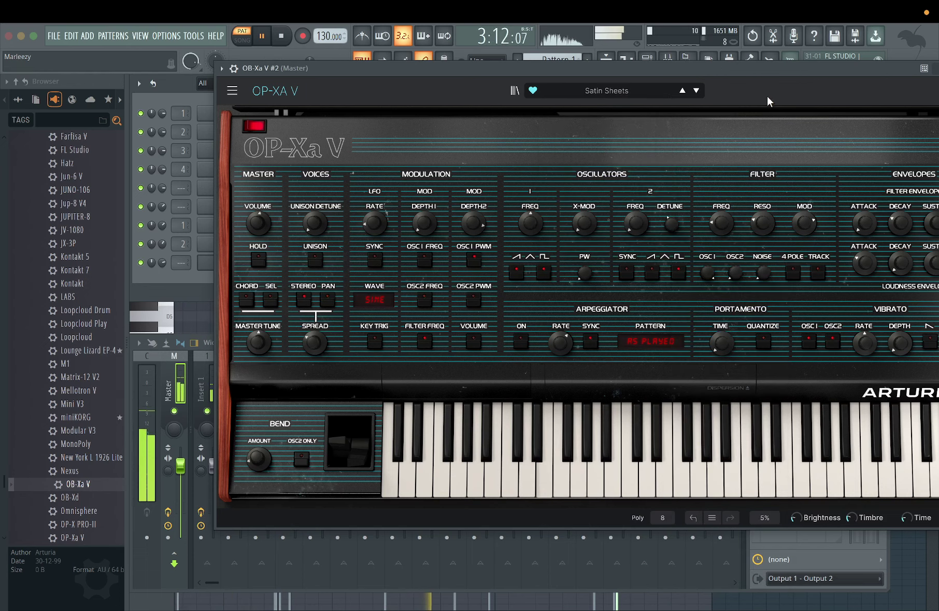
left_click_drag(759, 70, 626, 71)
left_click(875, 70)
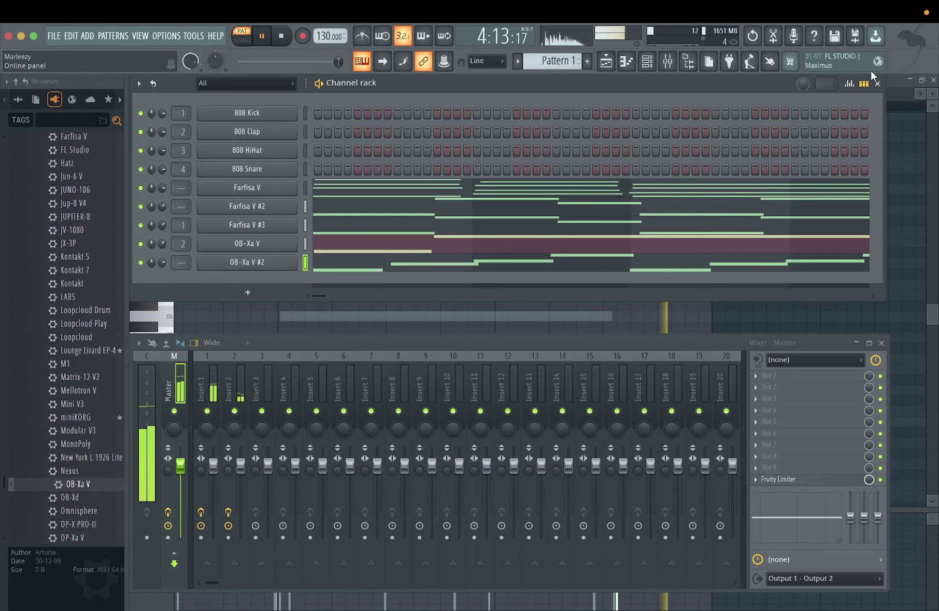
Add a Mellotron V channel with the Strawberry Flutes preset and turn on the metronome.
left_click(247, 292)
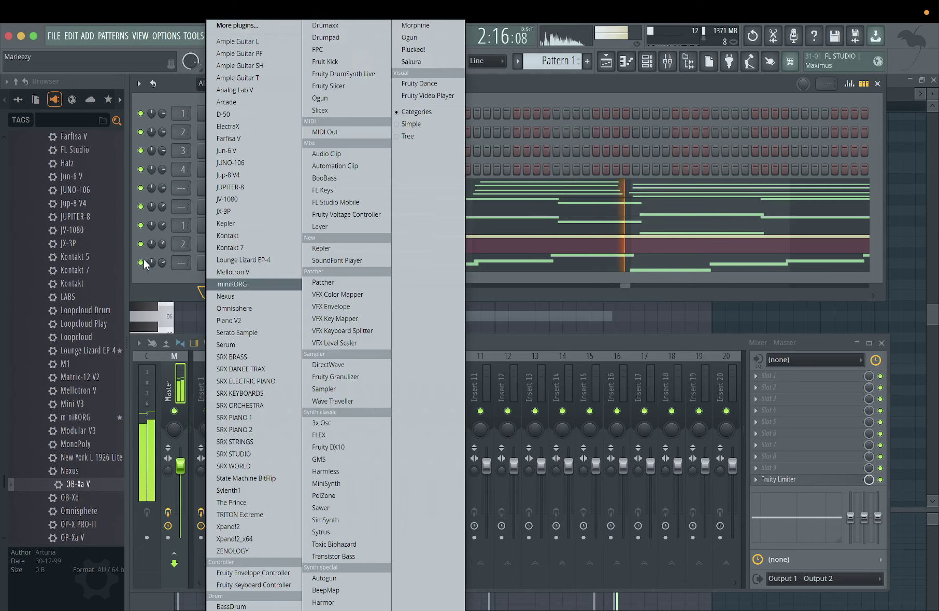
left_click(215, 272)
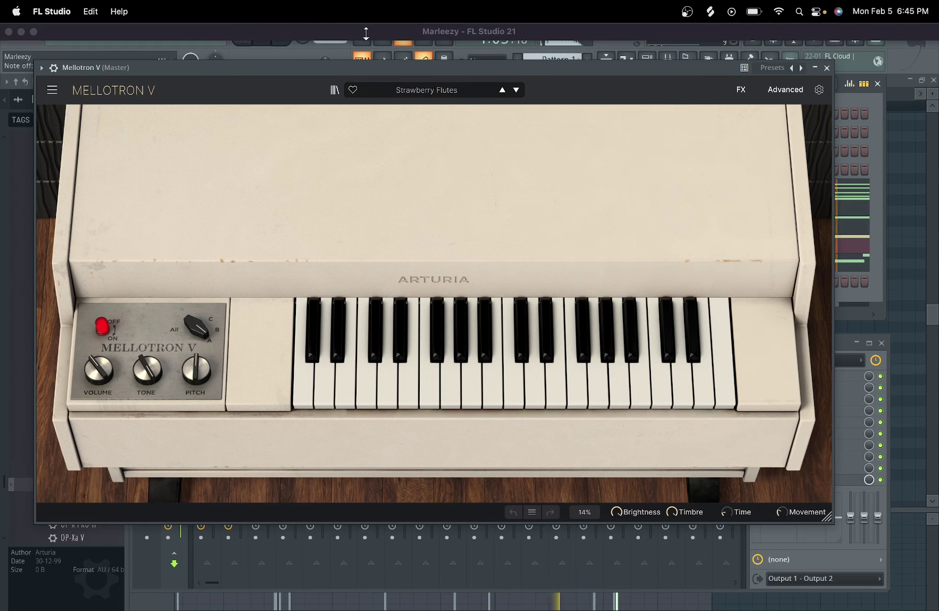
left_click(366, 42)
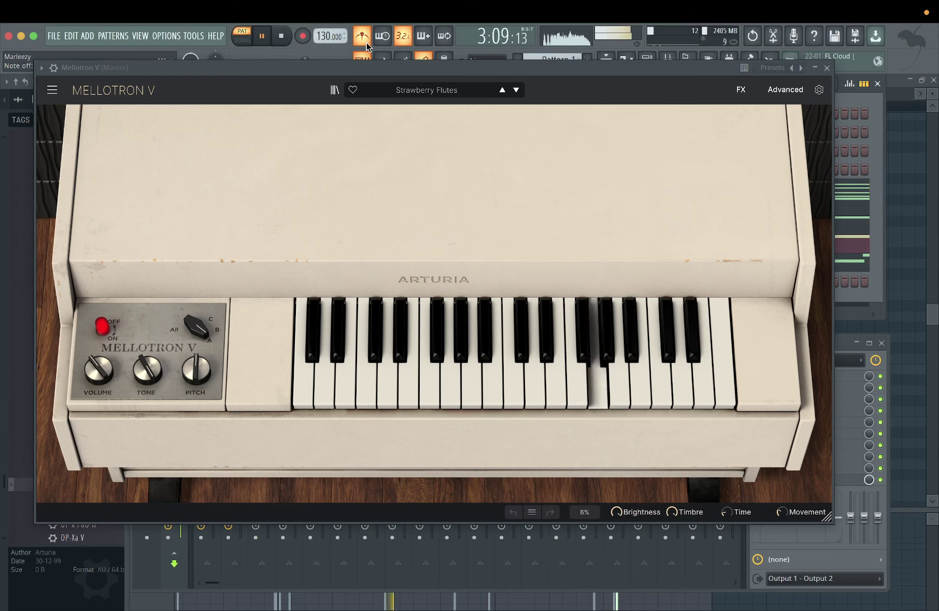
Record a flute melody on Mellotron V into Pattern 1, stop playback, and close the plugin.
left_click(303, 44)
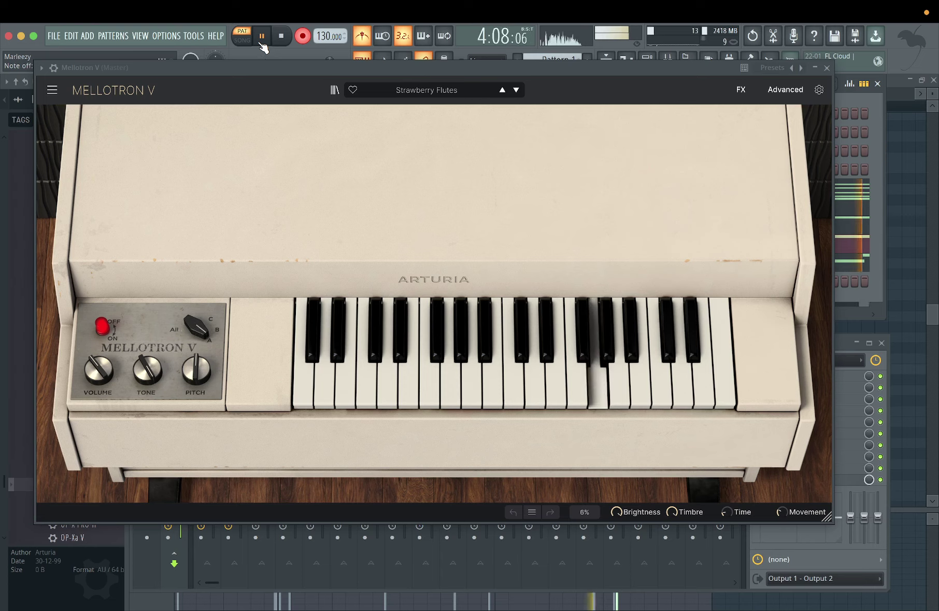
key("space")
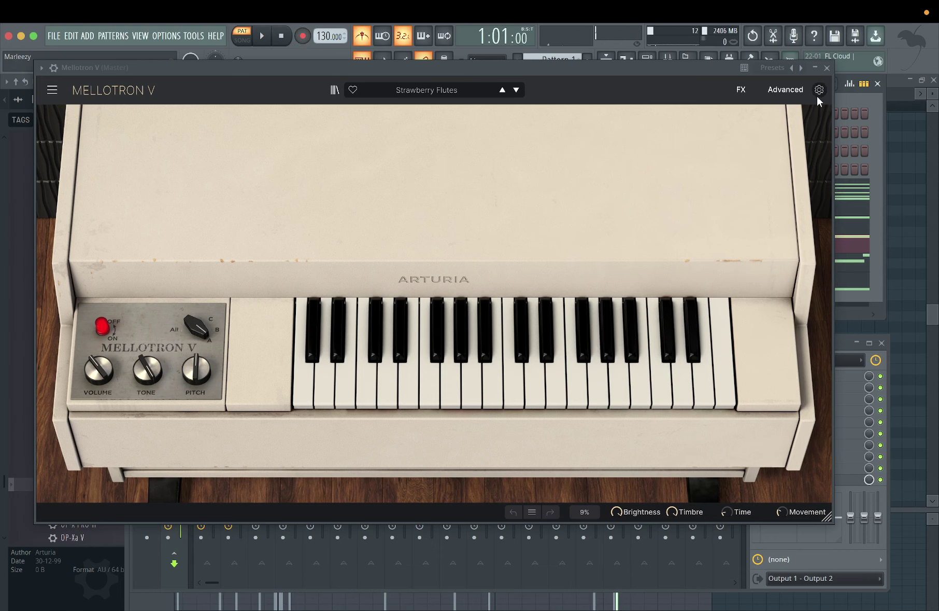
left_click(827, 69)
Play back Pattern 1 and open the Mellotron V channel's notes in the piano roll.
key("space")
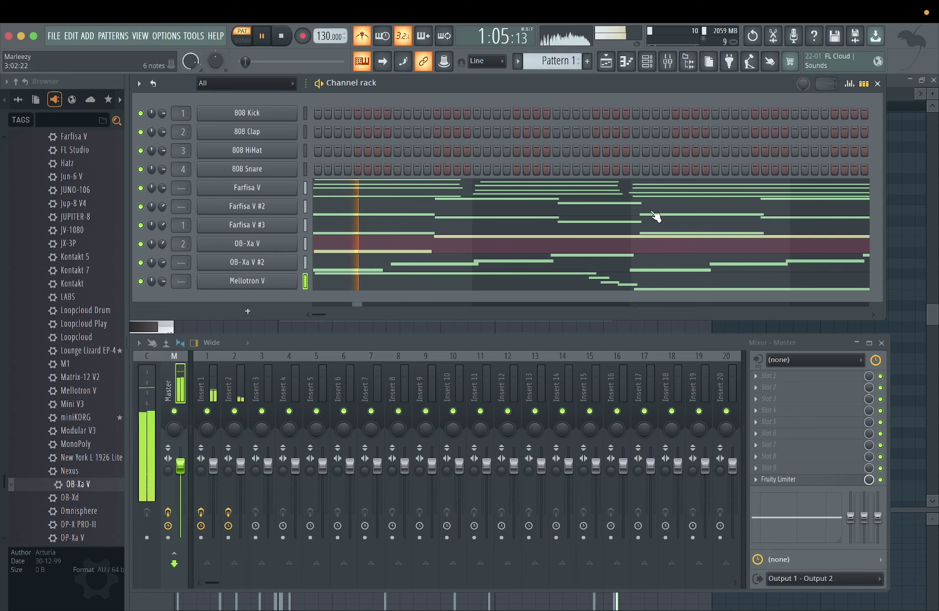
double_click(618, 280)
scroll(439, 209, "left", 3)
scroll(438, 208, "up", 1)
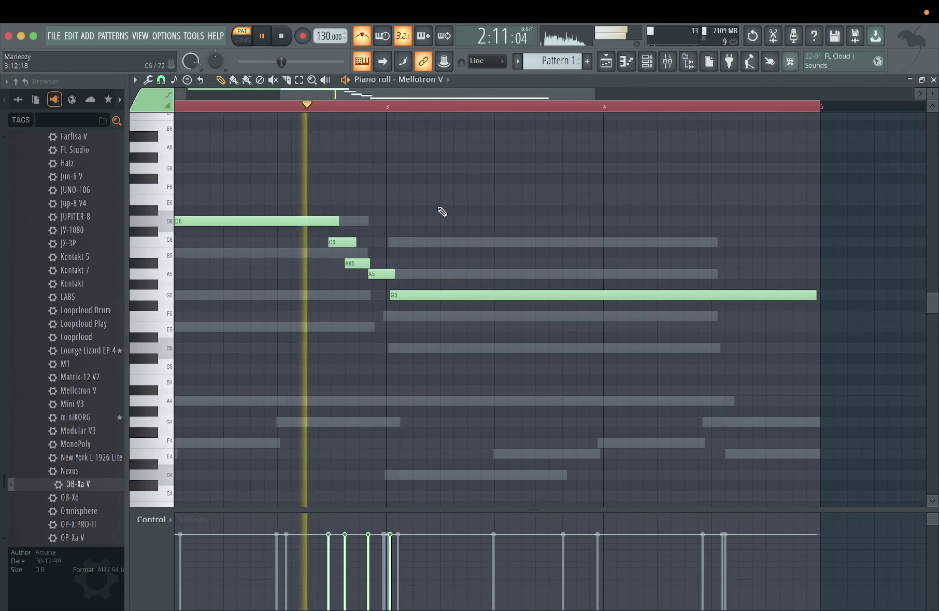
key("space")
key("space")
Nudge the A5 note before bar 3 later to 2:16:00 and lengthen the preceding A#5 note to reach its start.
scroll(390, 269, "up", 3)
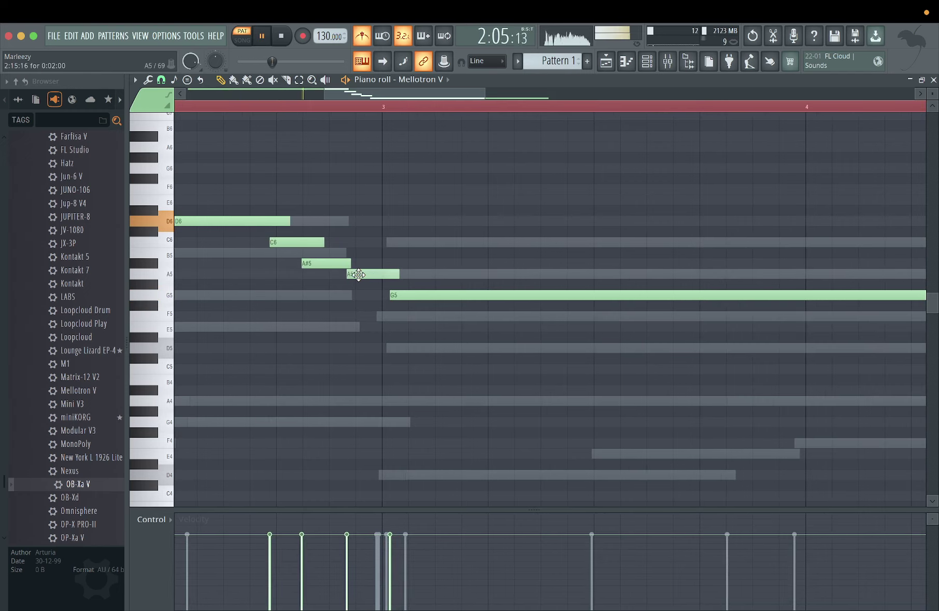
scroll(358, 275, "up", 2)
left_click_drag(359, 273, 382, 275)
left_click(363, 276, "ctrl")
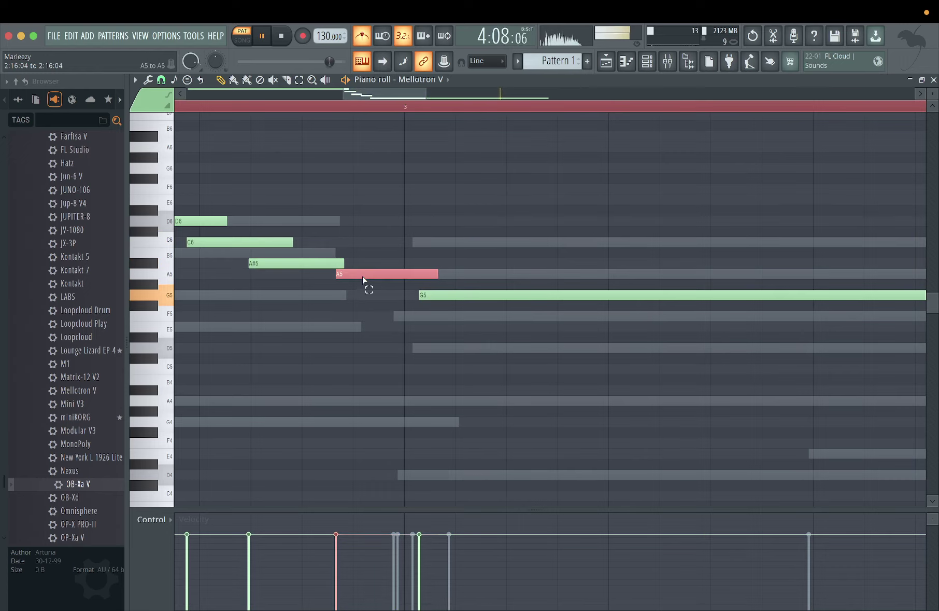
scroll(363, 277, "up", 1)
scroll(362, 276, "left", 1)
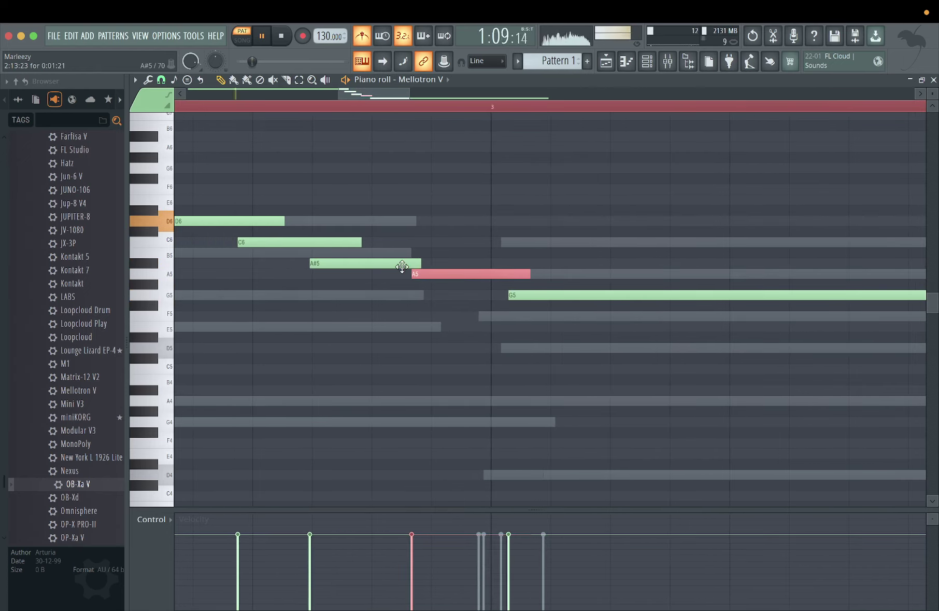
key("shift+Right")
key("shift+Right")
key("shift+Right")
key("shift+Right")
key("shift+Right")
key("shift+Right")
key("shift+Right")
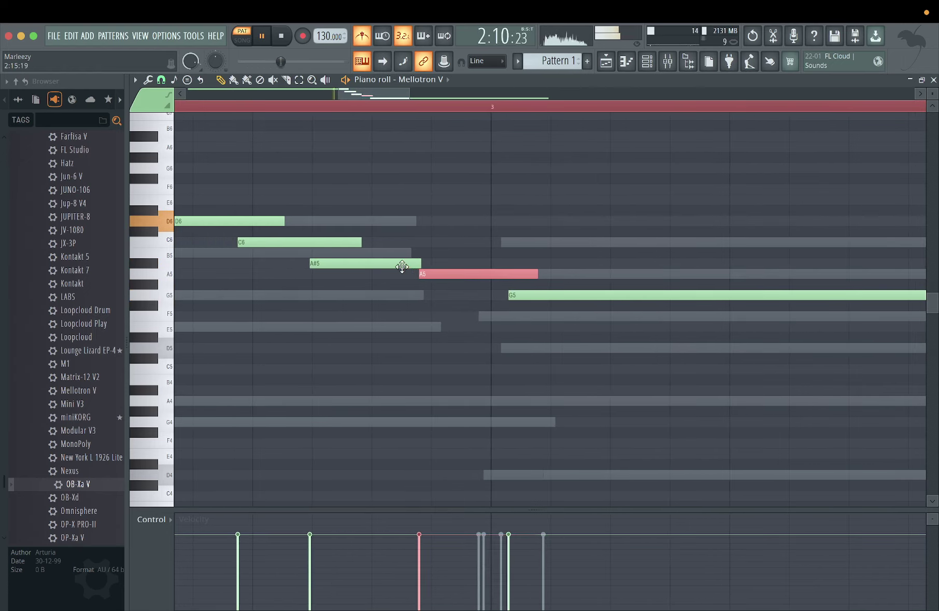
key("shift+Right")
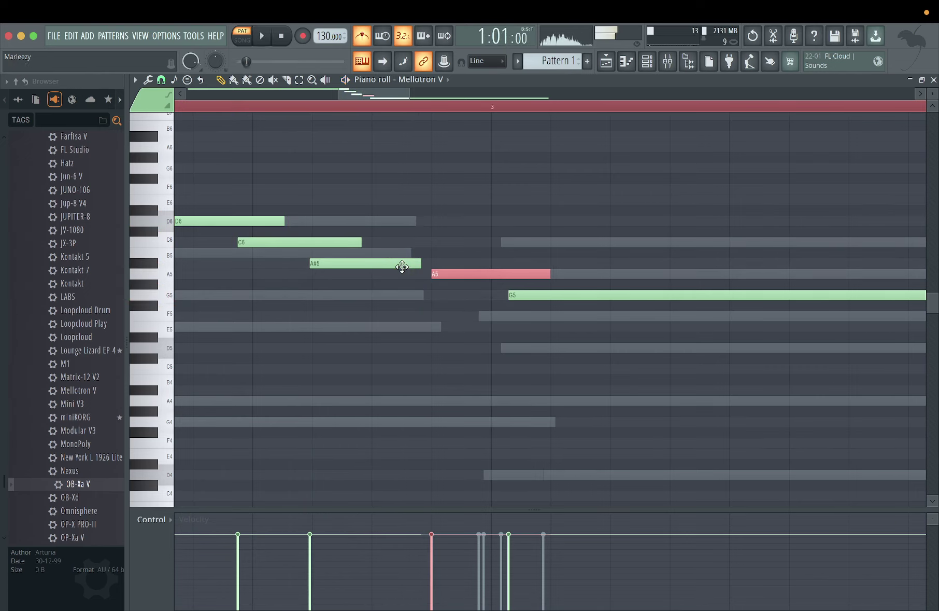
left_click(421, 259)
left_click_drag(421, 259, 436, 260)
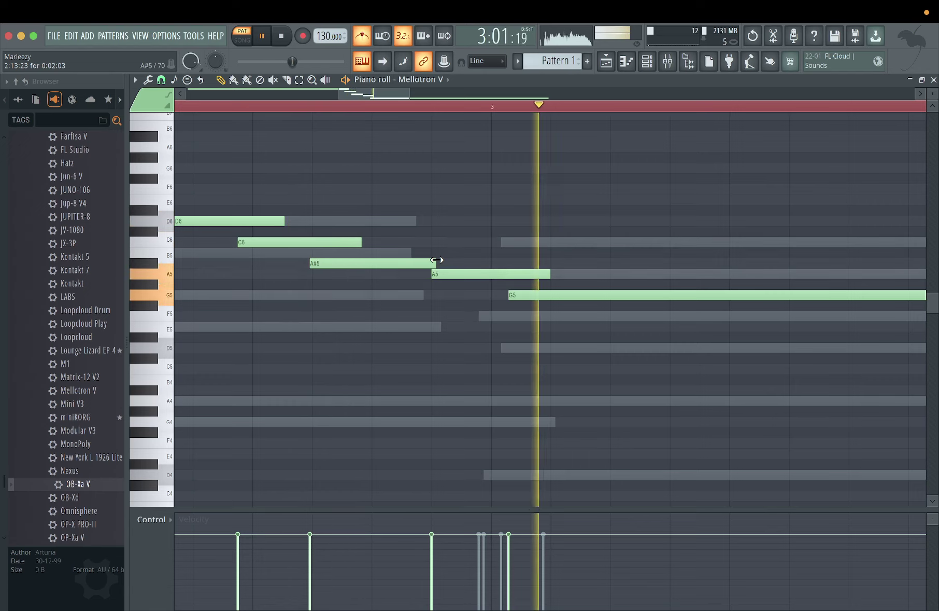
Nudge the A5 note further toward bar 3 to 2:16:16 while Pattern 1 plays.
left_click(441, 272)
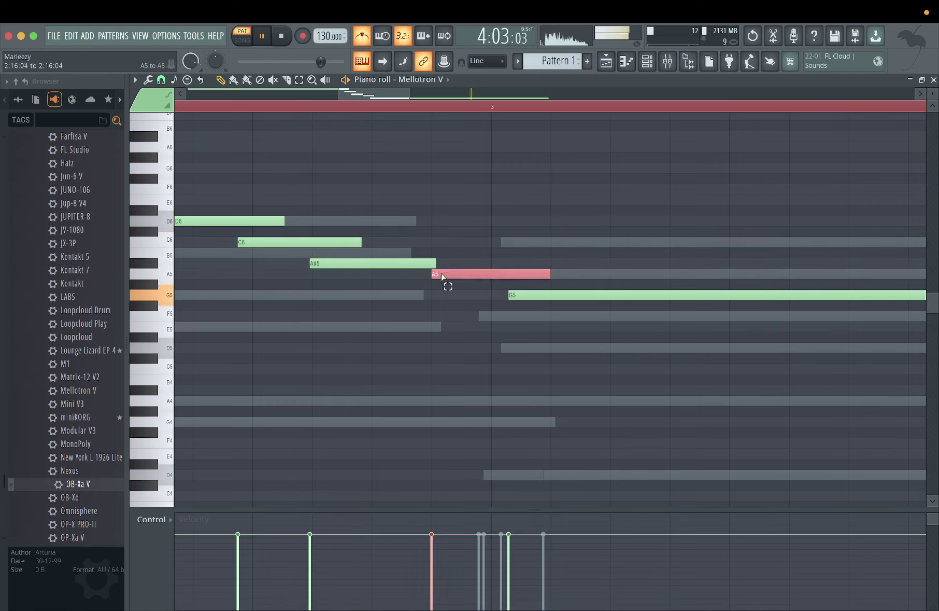
key("shift+Right")
key("shift+Right")
key("shift+Right")
key("shift+Right")
key("shift+Right")
key("shift+Right")
key("shift+Right")
key("shift+Right")
key("shift+Right")
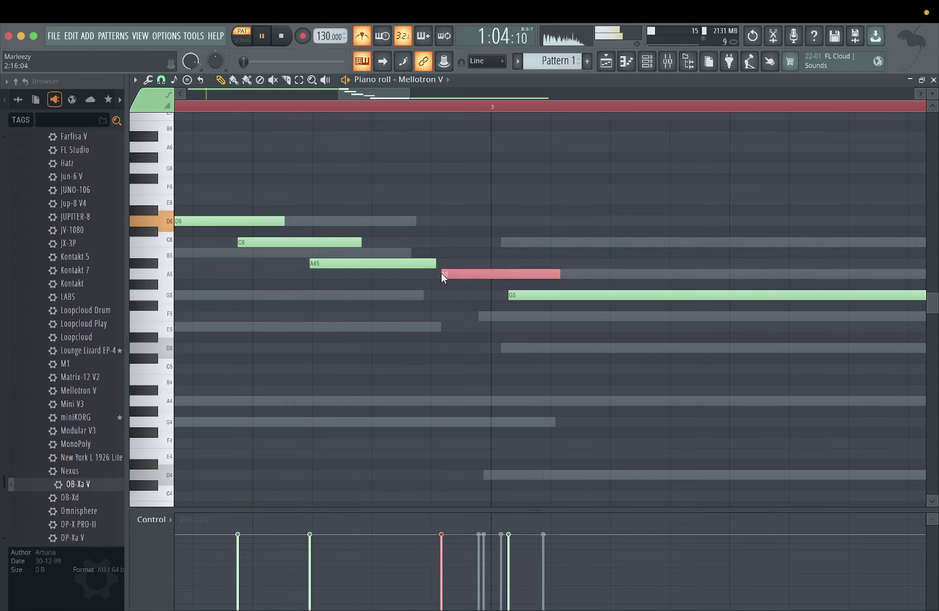
key("shift+Right")
key("shift+Right")
key("shift+Right")
key("shift+Right")
key("shift+Right")
key("shift+Right")
key("shift+Right")
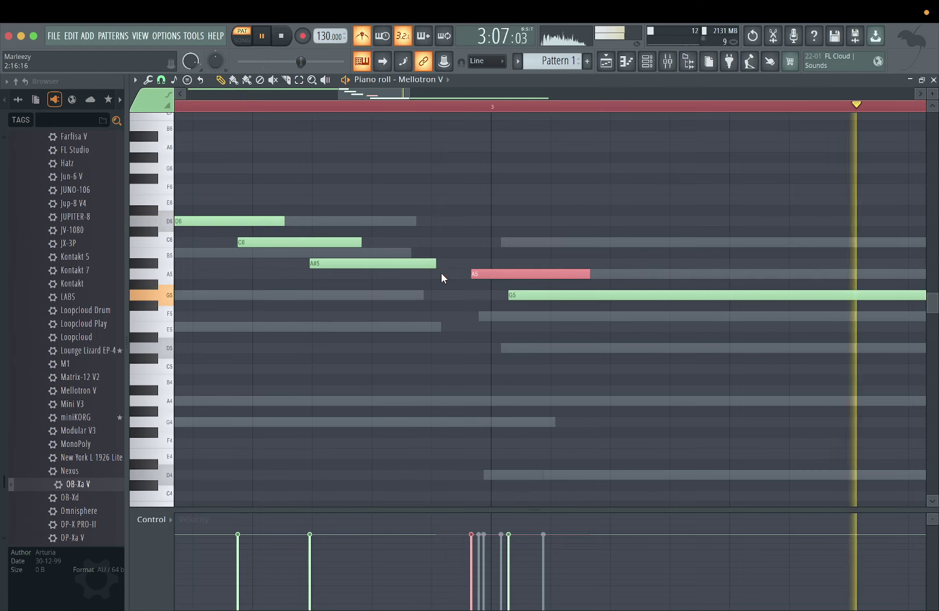
Nudge the A5 note earlier in fine steps to just before 2:15:11, overlapping the end of the A#5 note.
key("shift+Left")
key("shift+Left")
key("shift+Left")
key("shift+Left")
key("shift+Left")
key("shift+Left")
key("shift+Left")
key("shift+Left")
key("shift+Left")
key("shift+Left")
key("shift+Left")
key("shift+Left")
key("shift+Left")
key("shift+Left")
key("shift+Left")
key("shift+Left")
key("shift+Left")
key("shift+Left")
key("shift+Left")
key("shift+Left")
key("shift+Left")
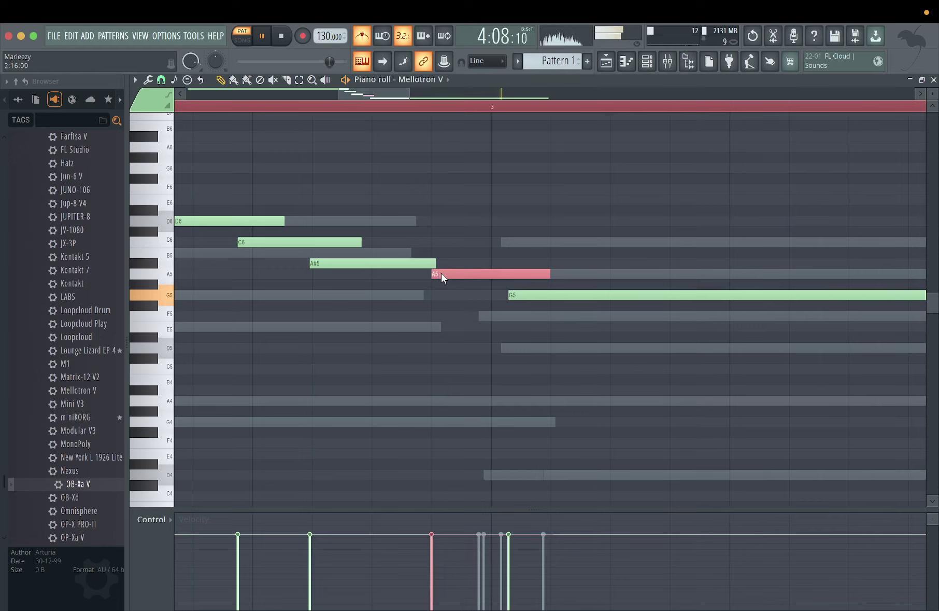
key("shift+Left")
key("shift+Left")
key("shift+Left")
key("shift+Left")
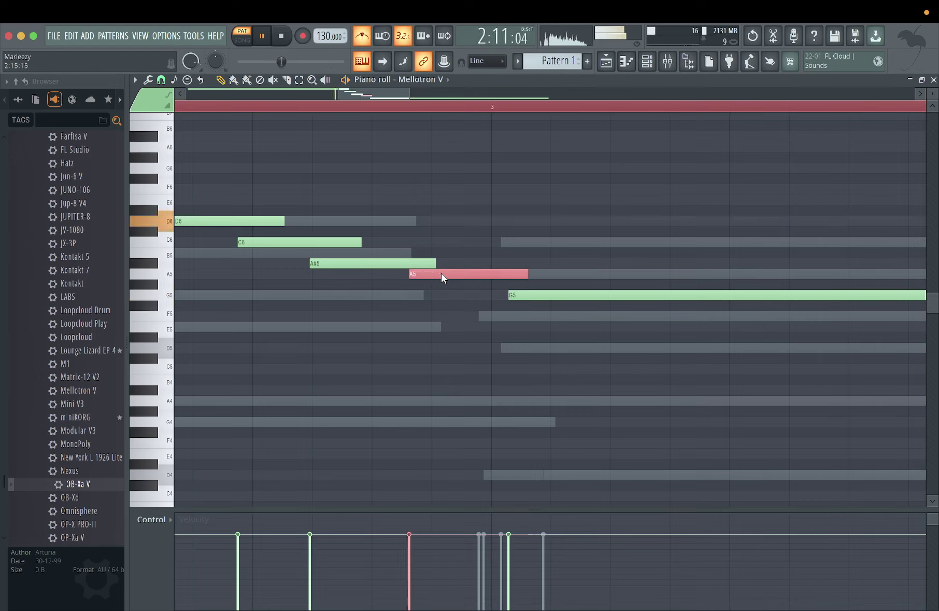
key("shift+Left")
key("shift+Left")
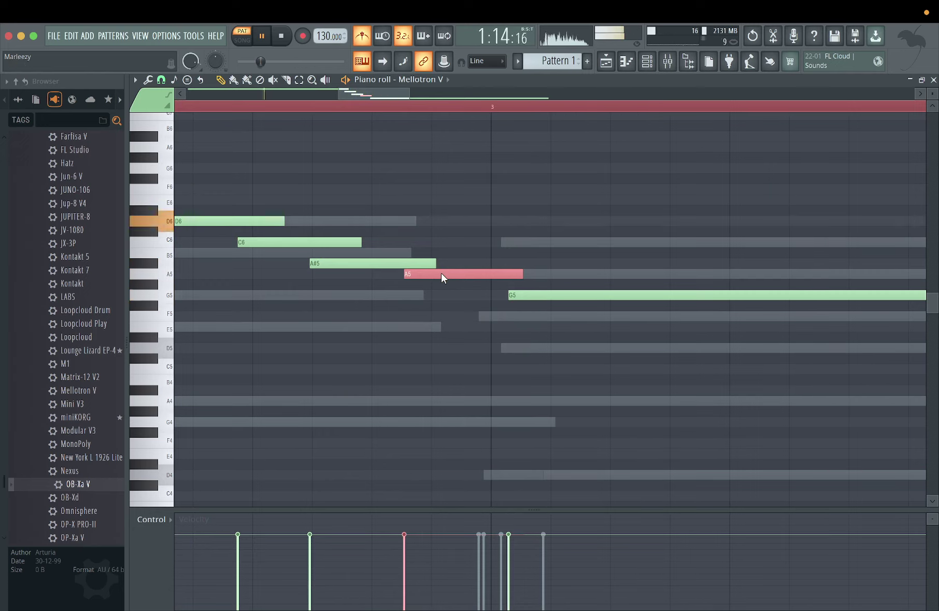
key("shift+Left")
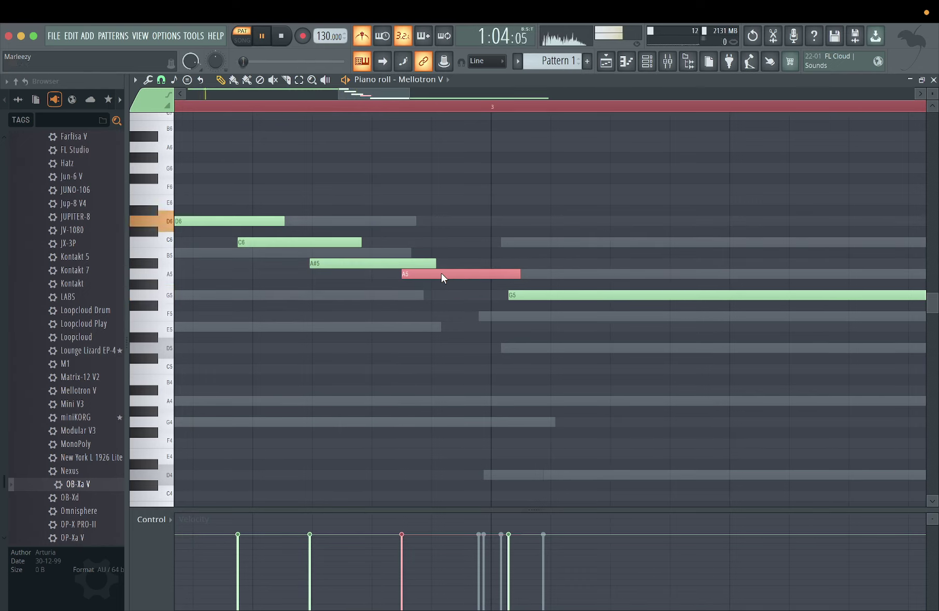
key("shift+Left")
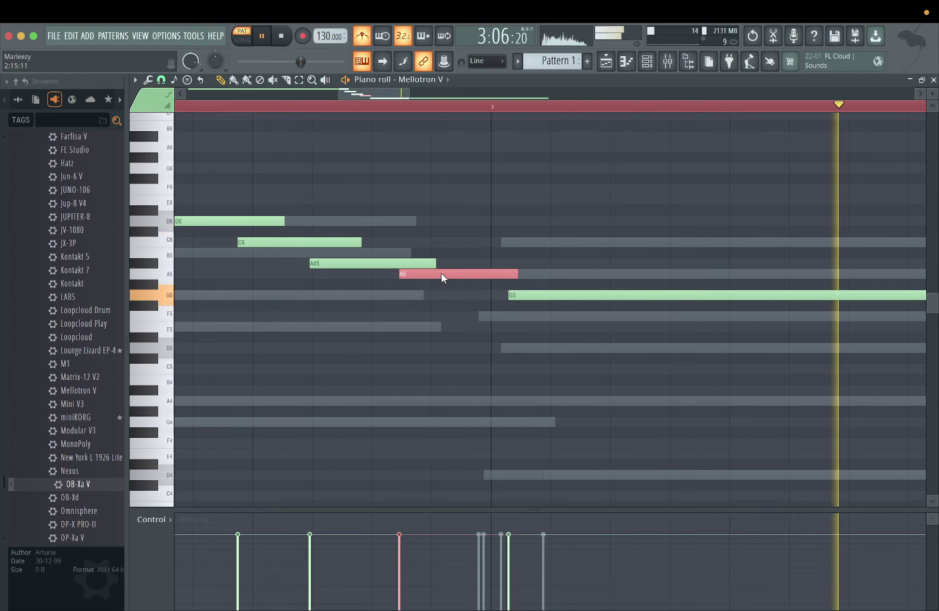
key("shift+Left")
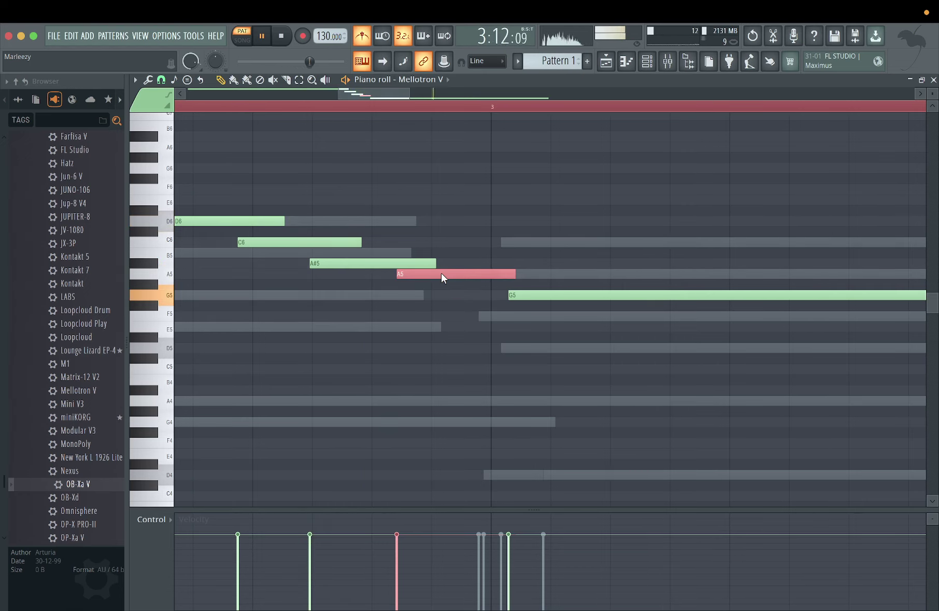
Nudge the A5 note slightly later and open the mixer.
key("shift+Right")
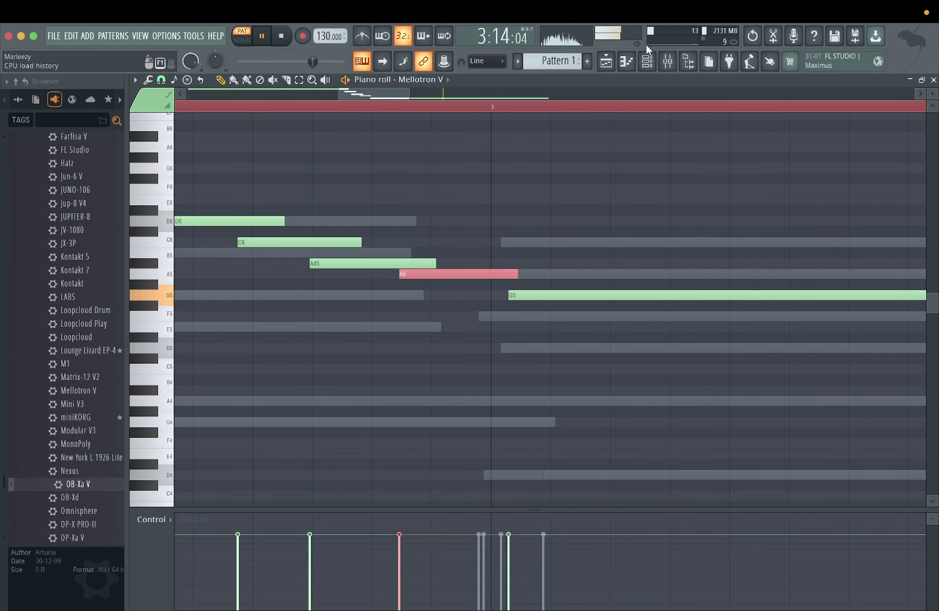
left_click(673, 64)
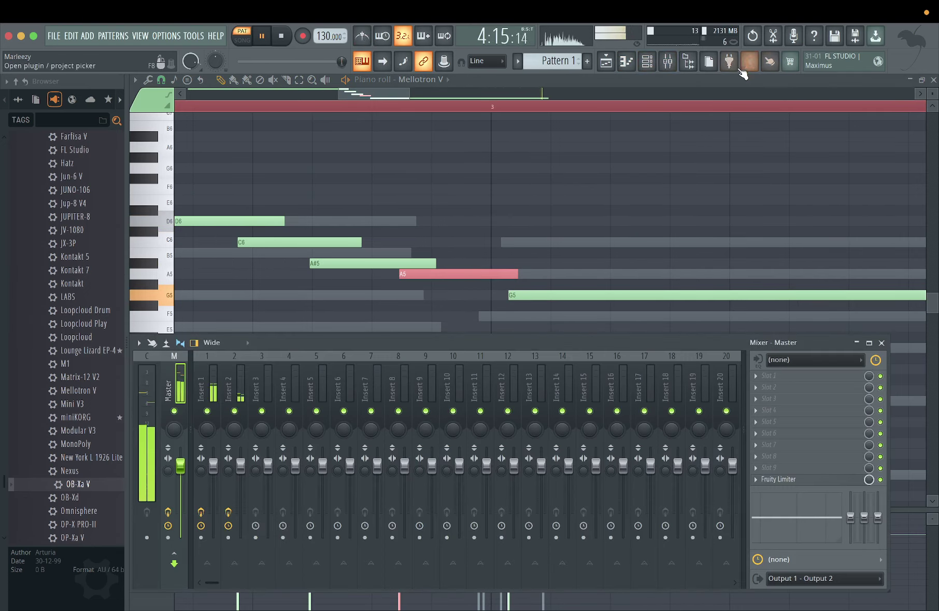
left_click(674, 64)
left_click(674, 64)
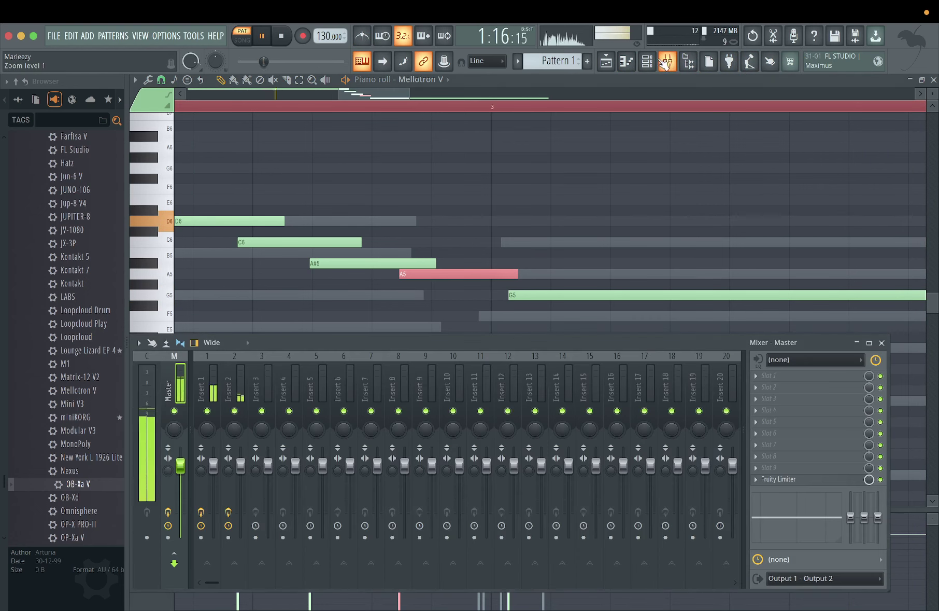
Open the Mellotron V instrument from the channel rack and mark the Strawberry Flutes and Stereo Strings presets as favourites.
left_click(647, 61)
left_click(247, 280)
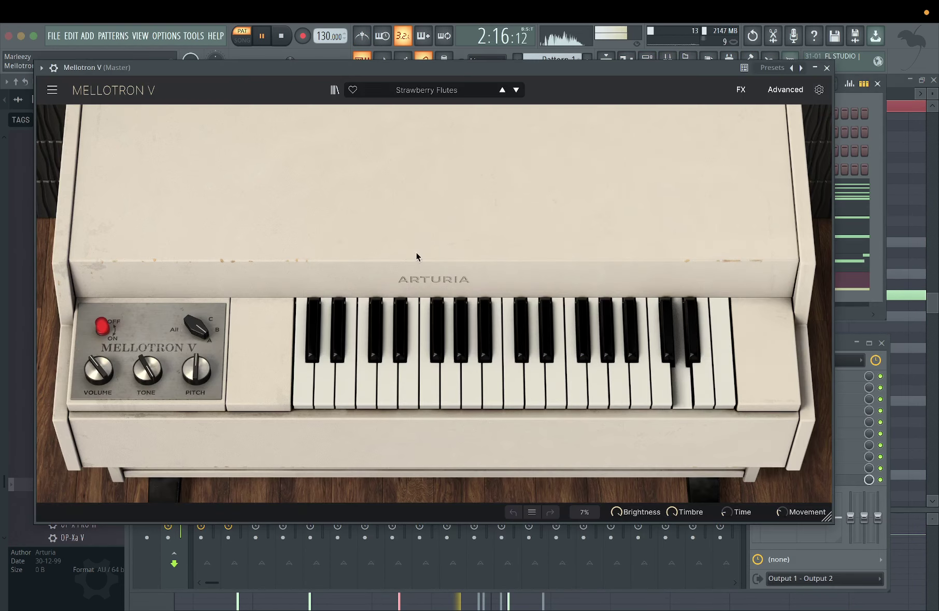
left_click(517, 91)
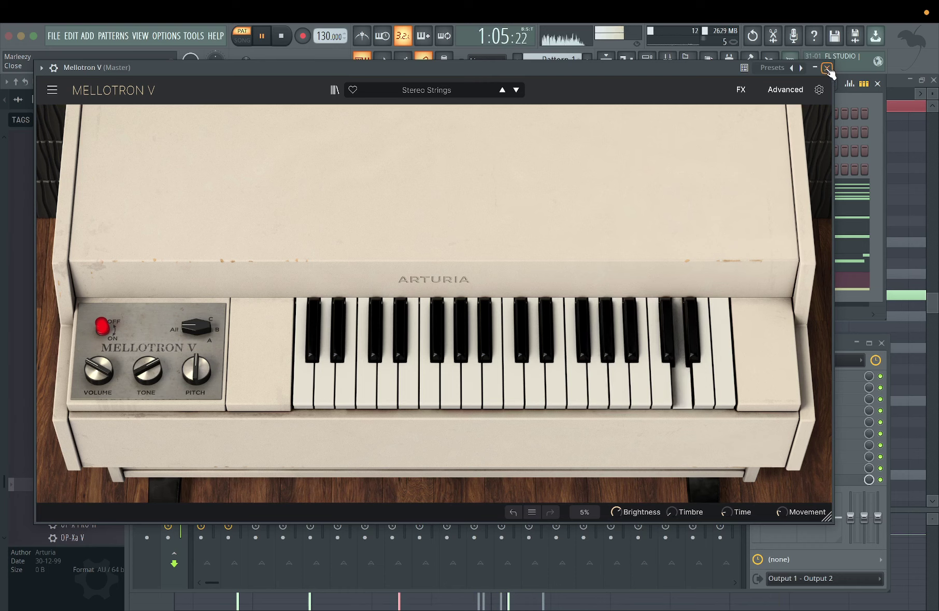
left_click(517, 91)
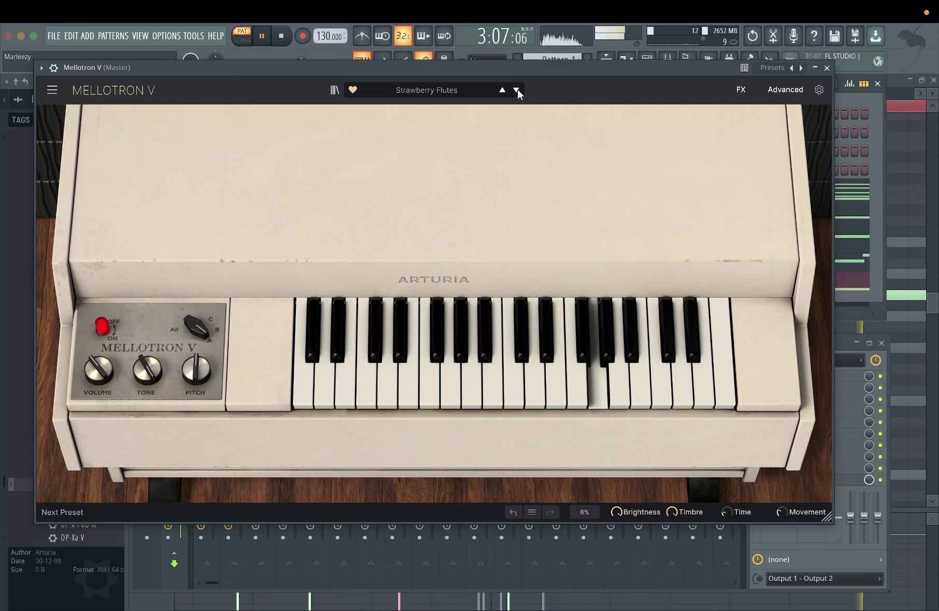
left_click(518, 90)
key("space")
key("space")
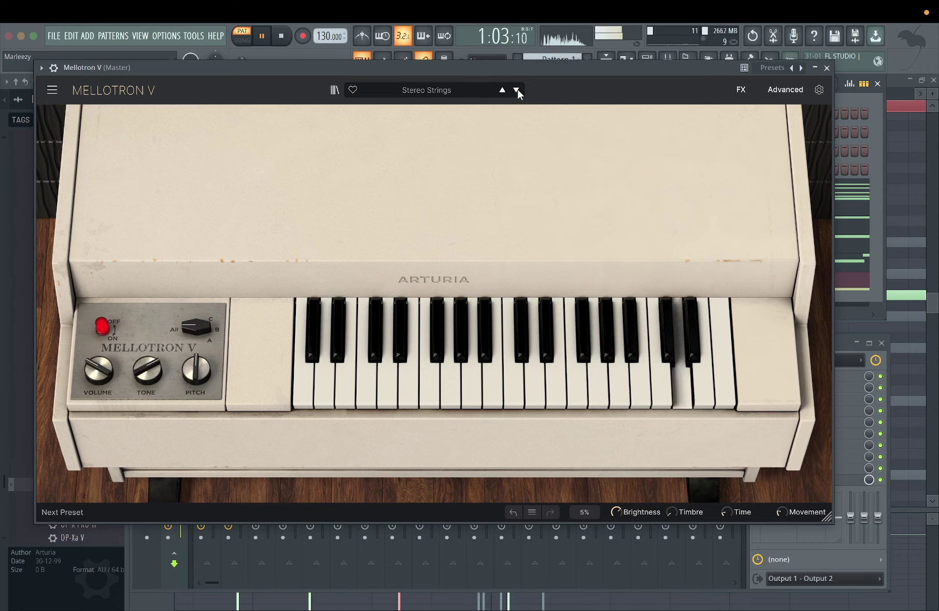
left_click(353, 89)
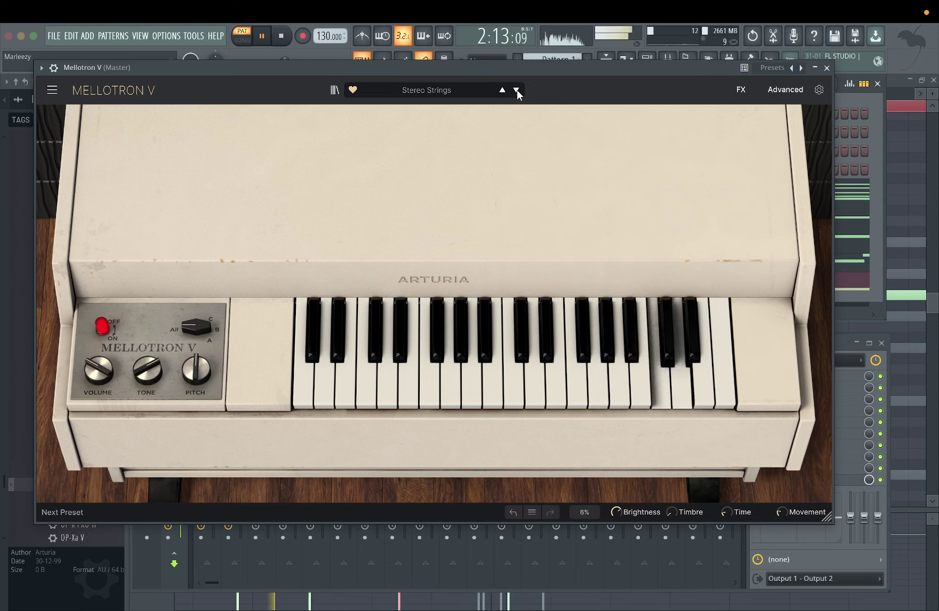
Audition Mellotron V presets from Pianos through Strings and Aged Strings, ending on Ensemble Choresque, while Pattern 1 plays.
left_click(516, 90)
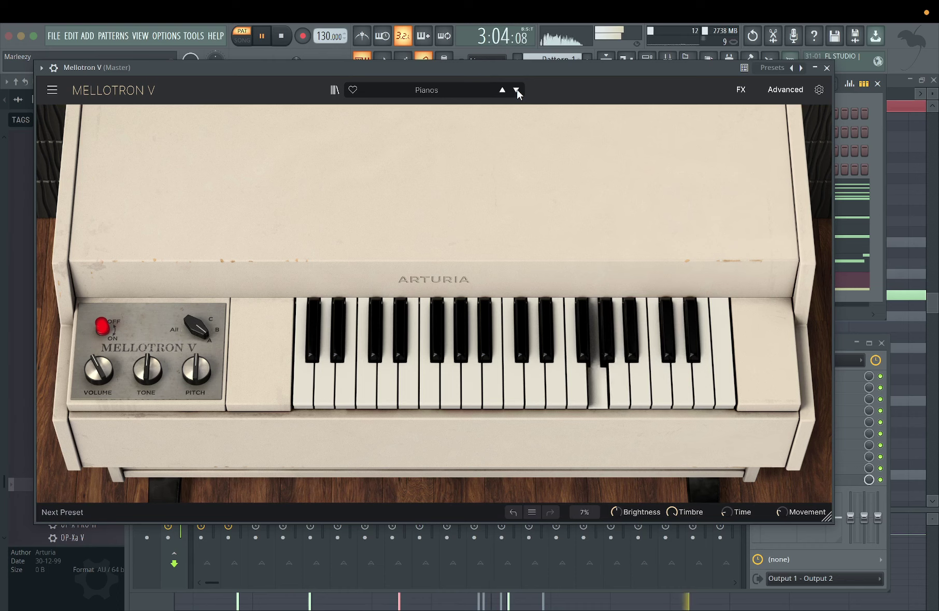
left_click(517, 89)
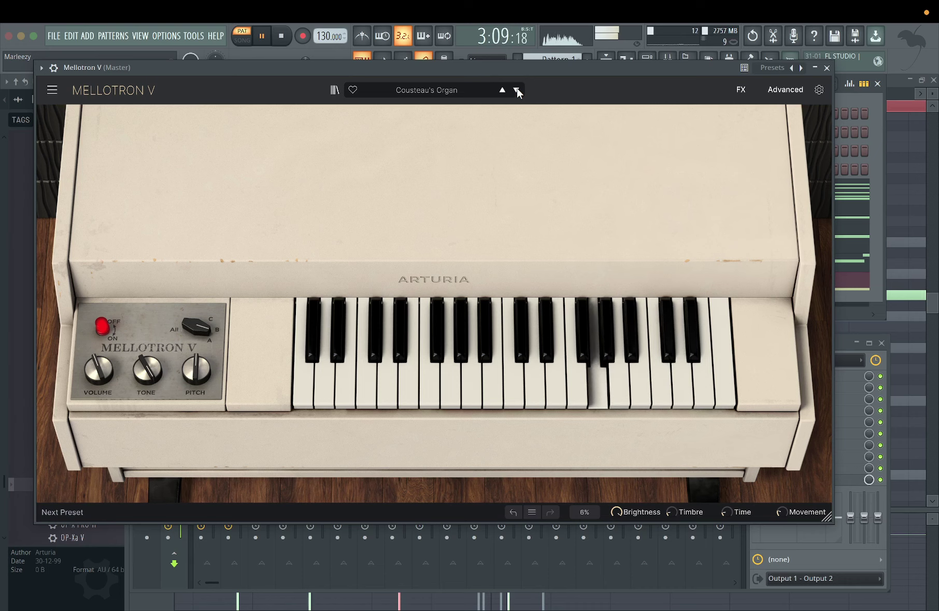
left_click(517, 90)
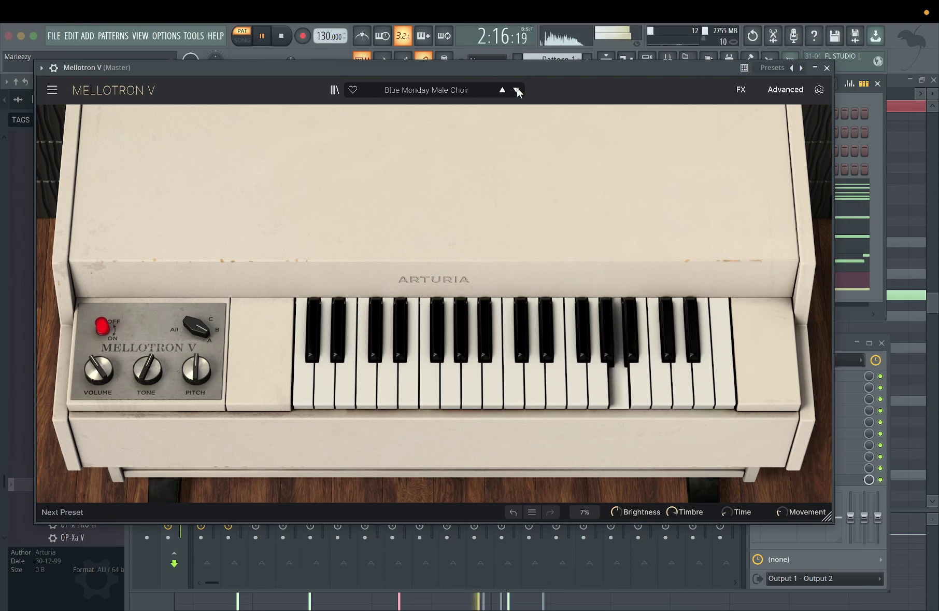
left_click(517, 90)
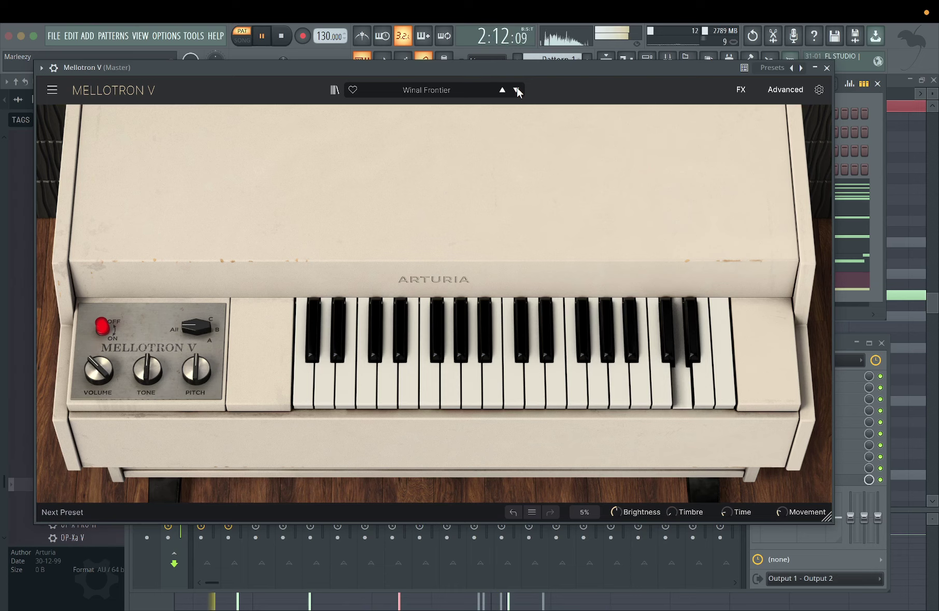
left_click(516, 90)
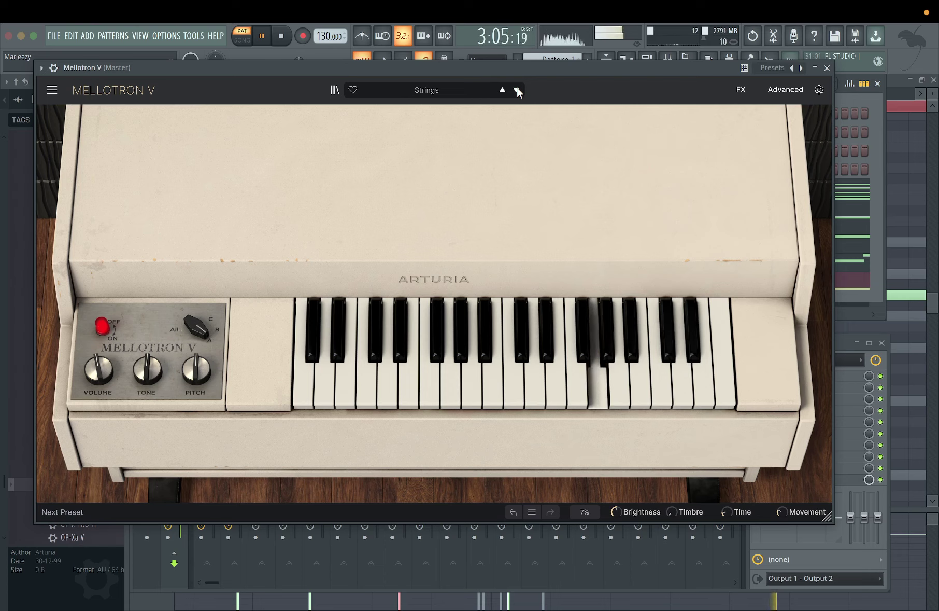
left_click(517, 89)
left_click(517, 90)
key("space")
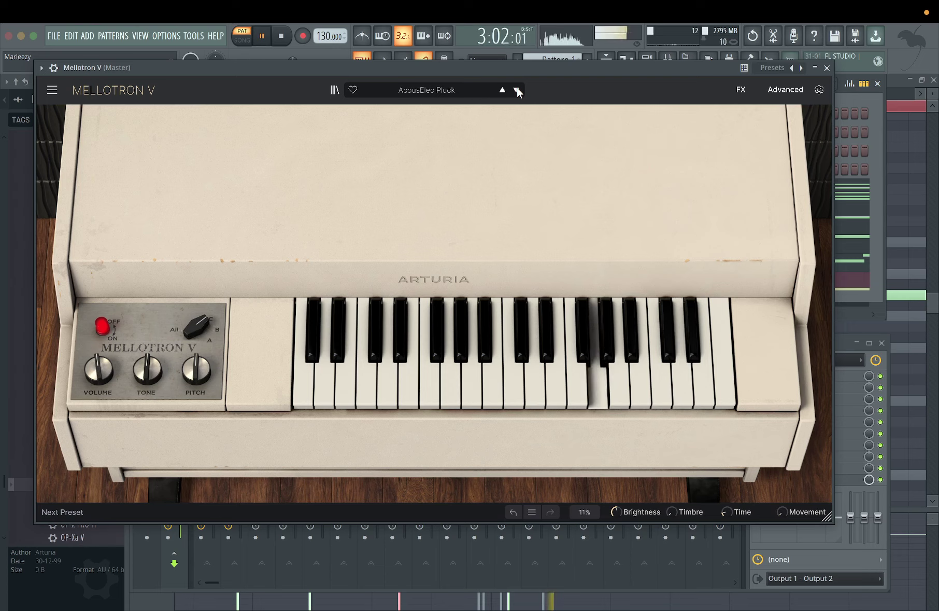
left_click(517, 89)
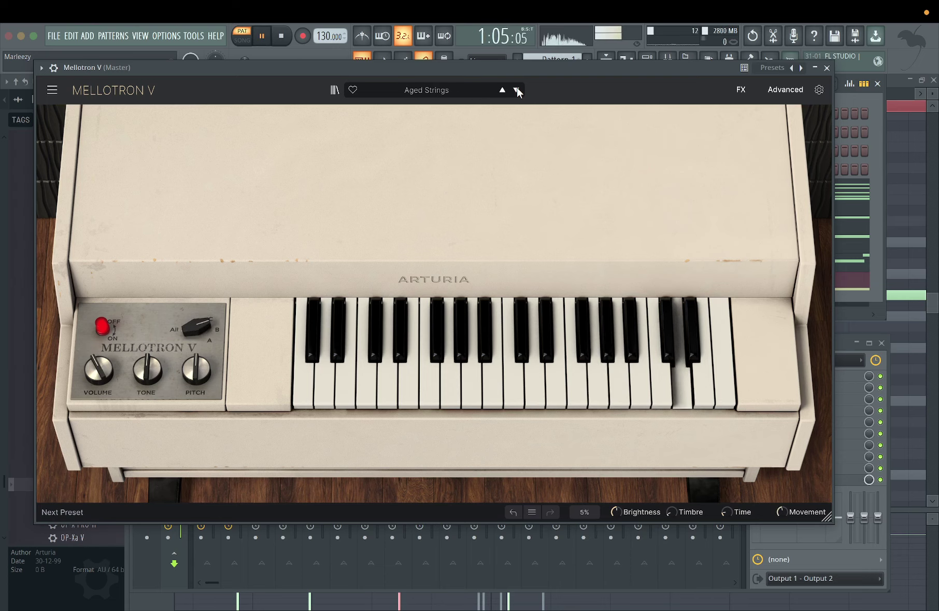
left_click(517, 89)
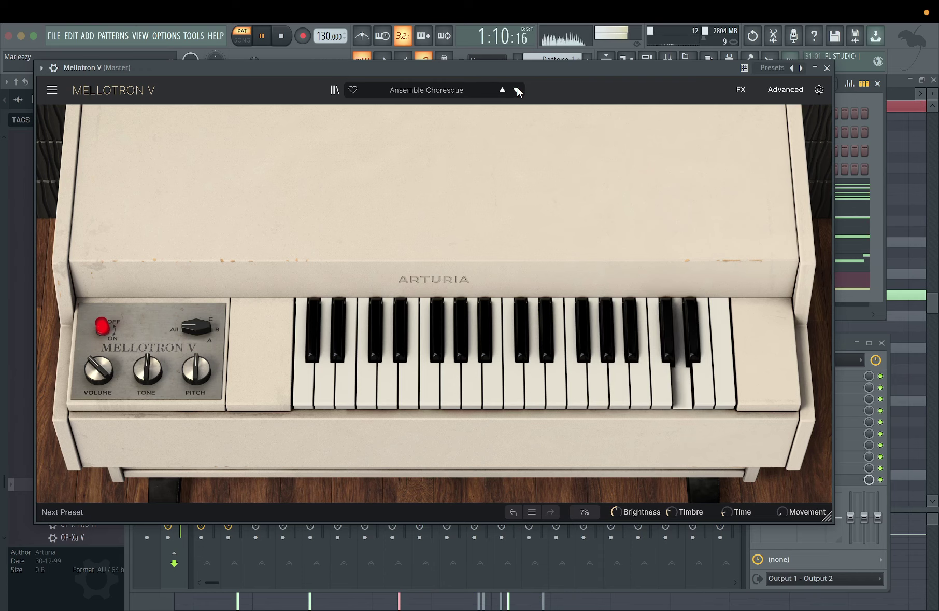
Close the Mellotron V window, route its channel to mixer track 2 and set its channel volume to 42%.
left_click(827, 67)
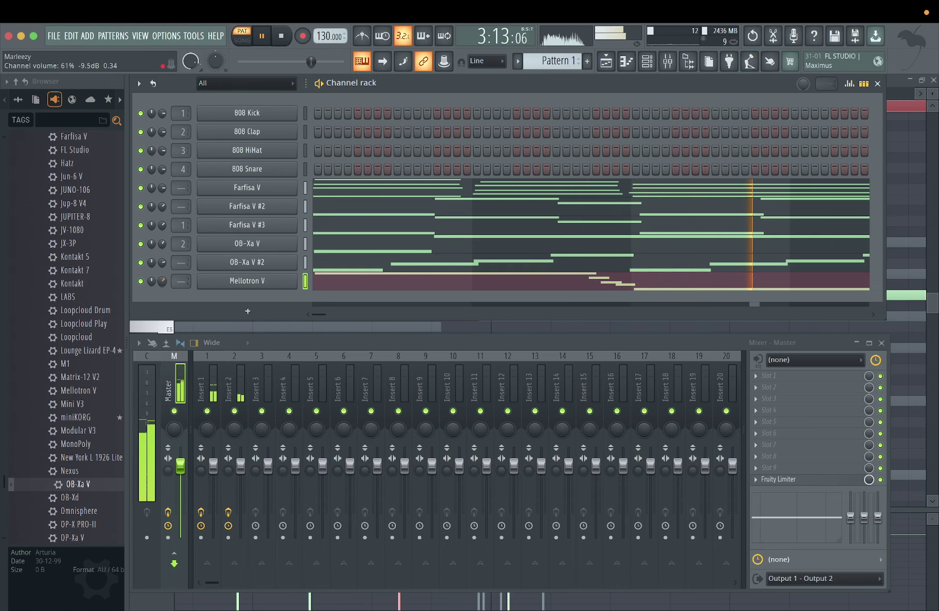
scroll(181, 280, "up", 2)
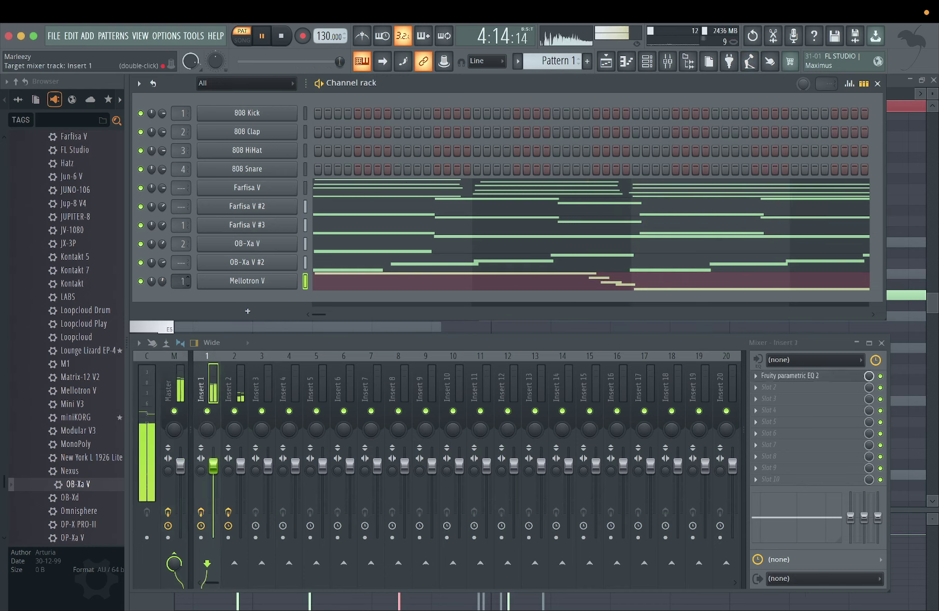
left_click_drag(163, 280, 162, 290)
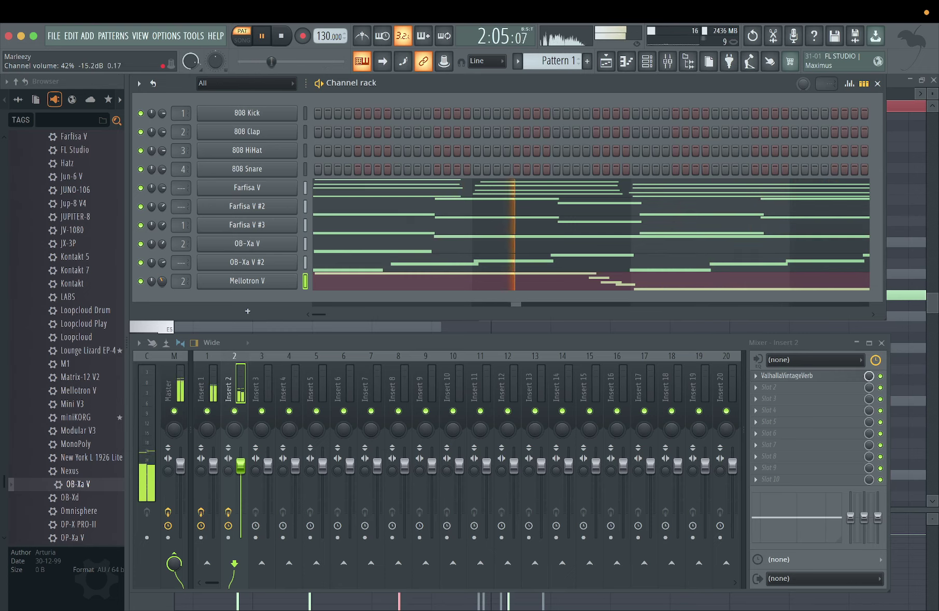
Add an Arcade instrument channel and open the Distant Voices line in its library.
left_click(245, 311)
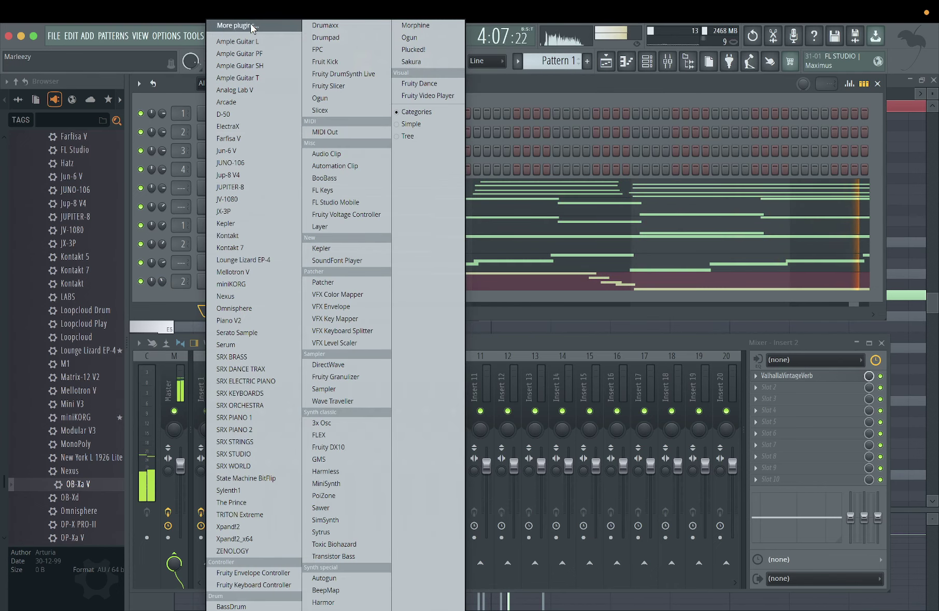
left_click(252, 106)
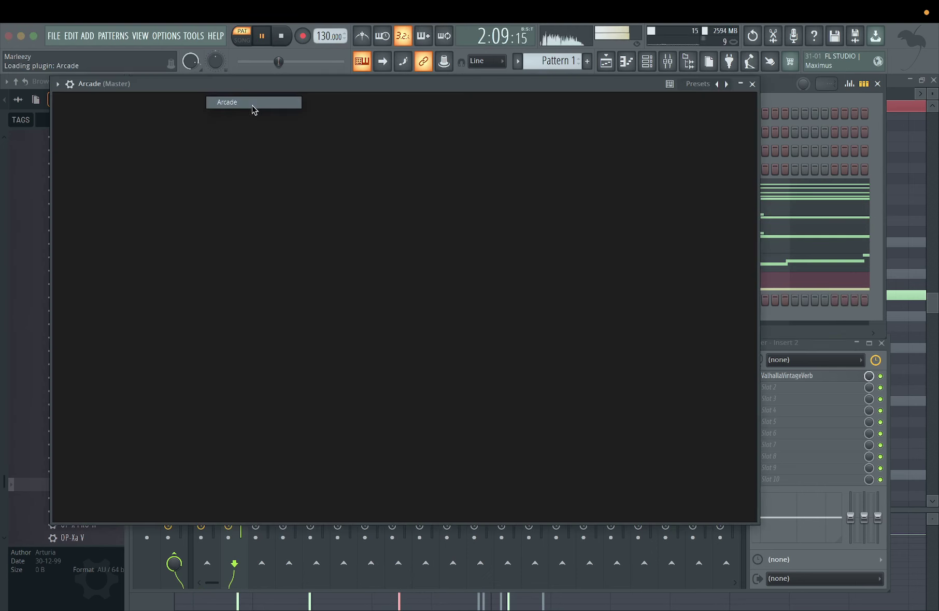
scroll(332, 263, "down", 7)
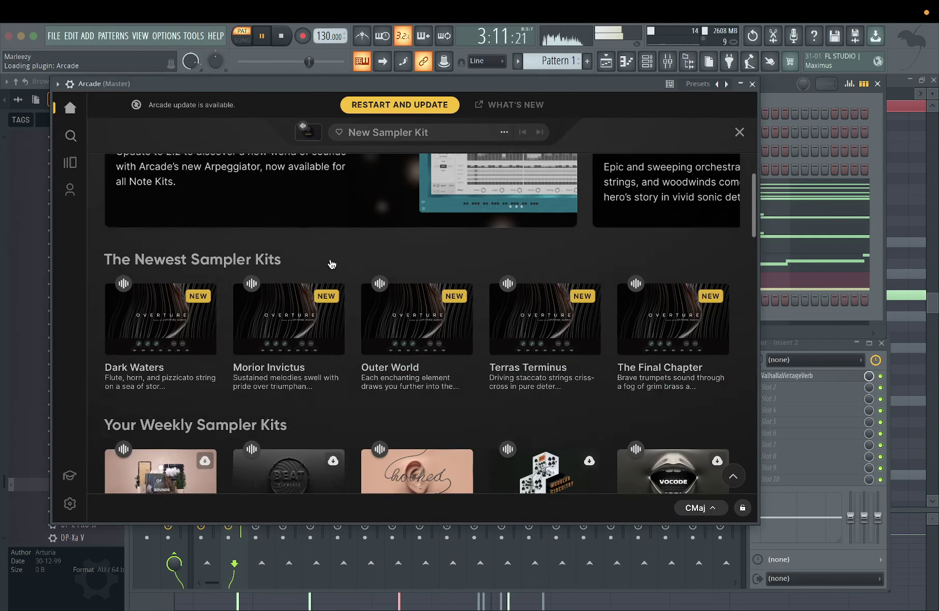
scroll(332, 263, "down", 6)
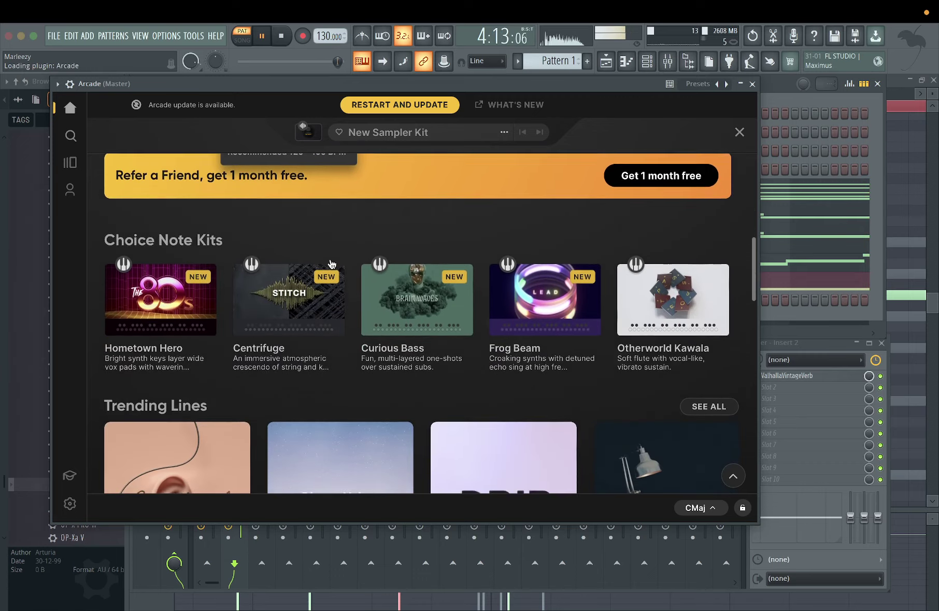
left_click(346, 322)
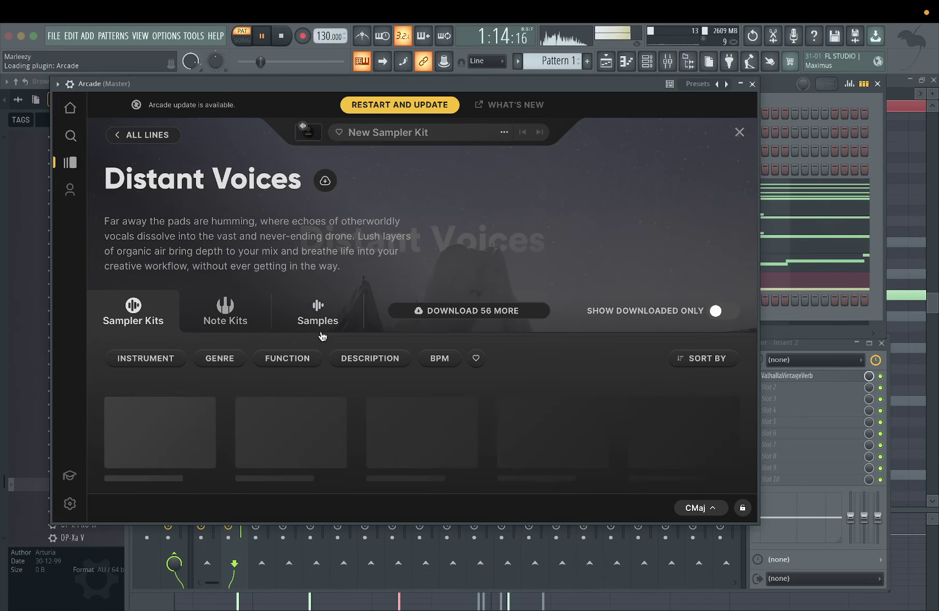
Load the Destiny sampler kit from Distant Voices and set Arcade's session key to D min.
scroll(321, 335, "down", 5)
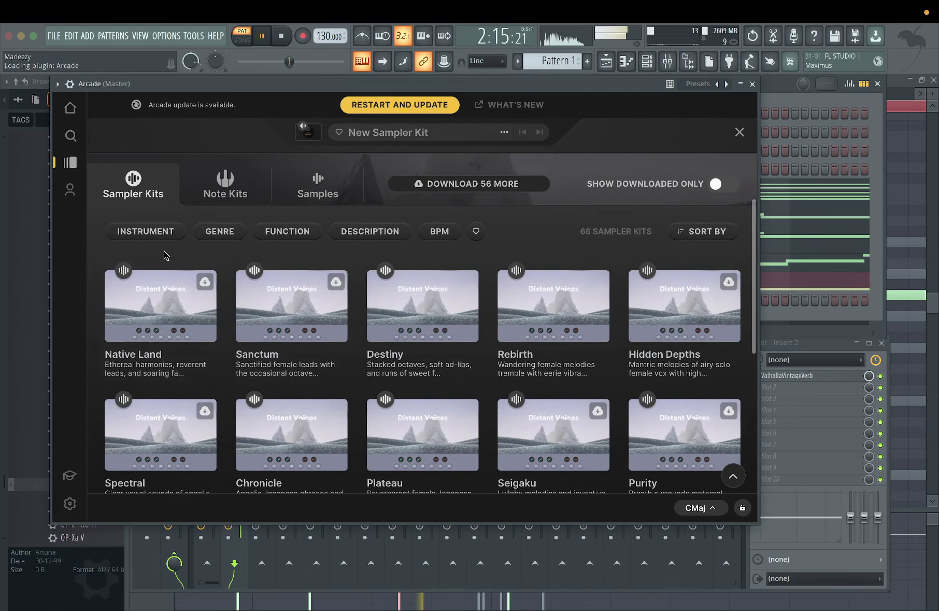
scroll(344, 311, "down", 4)
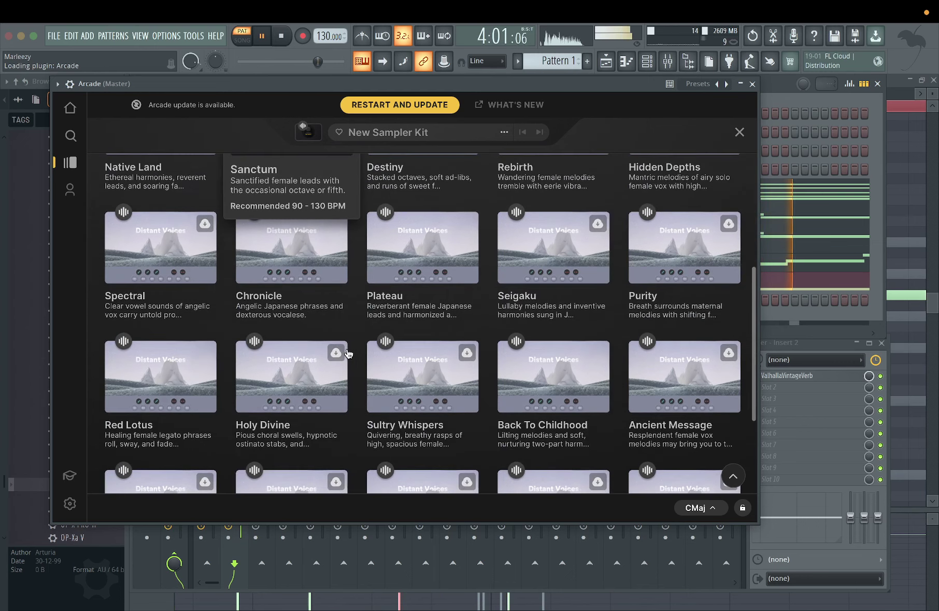
scroll(381, 371, "up", 3)
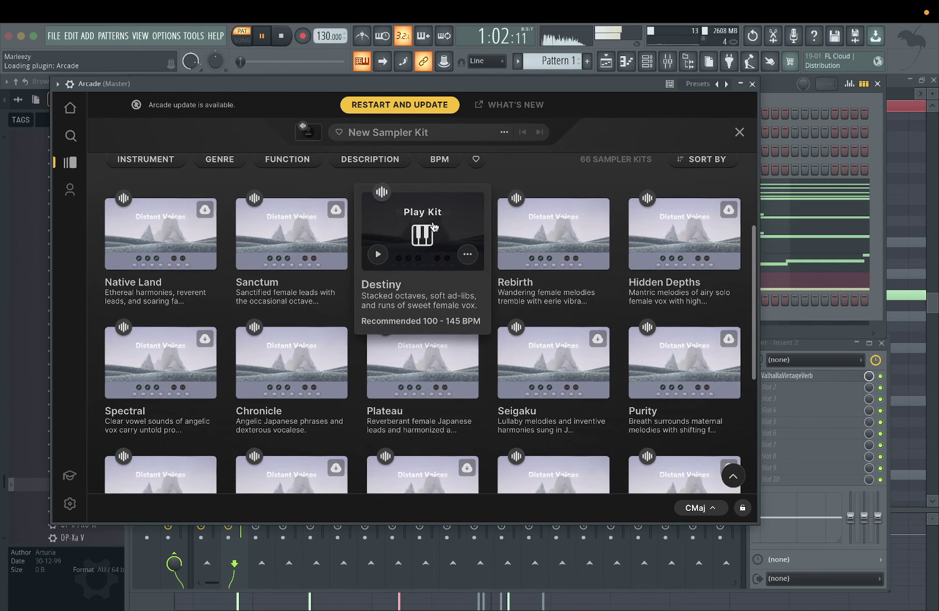
left_click(433, 225)
left_click(696, 489)
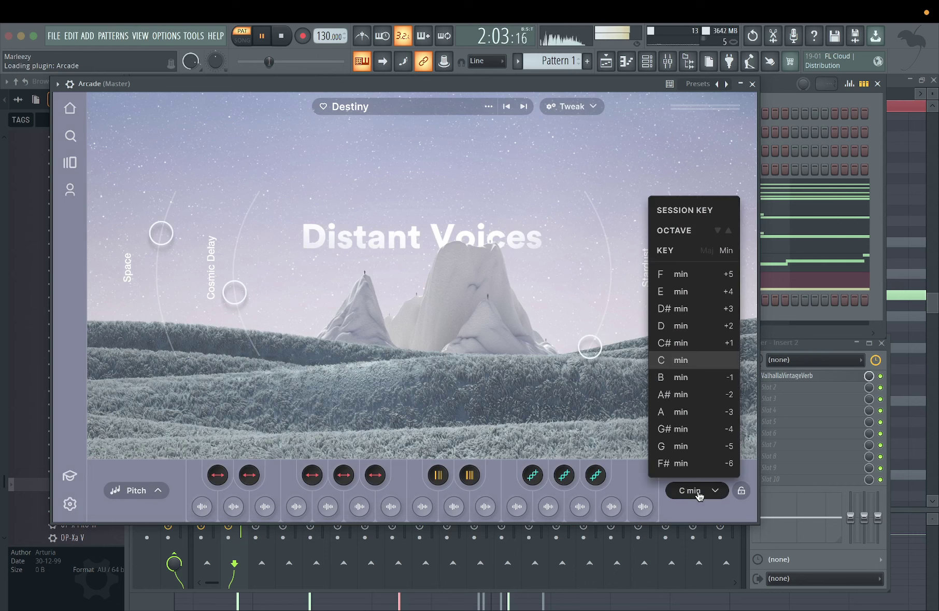
left_click(672, 327)
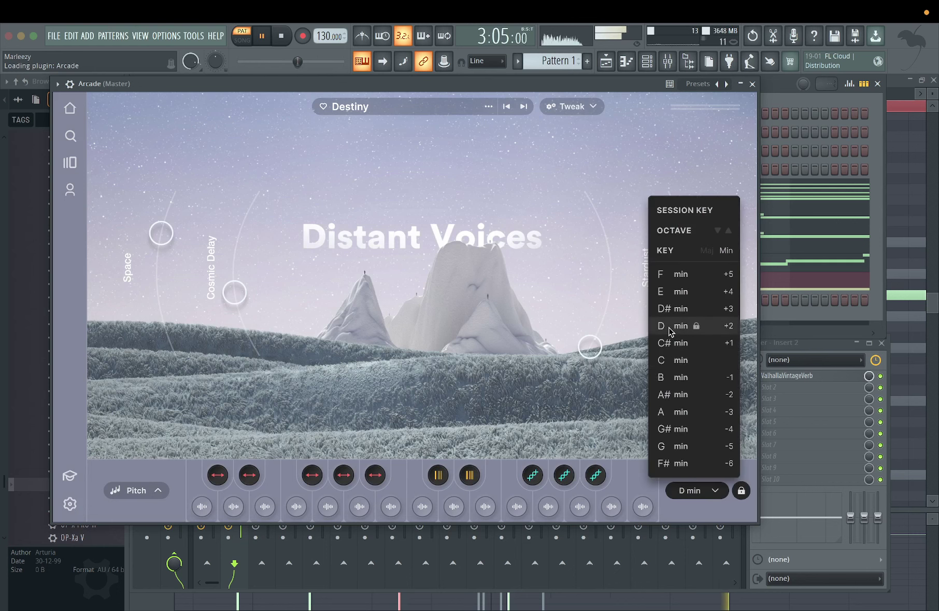
left_click(518, 387)
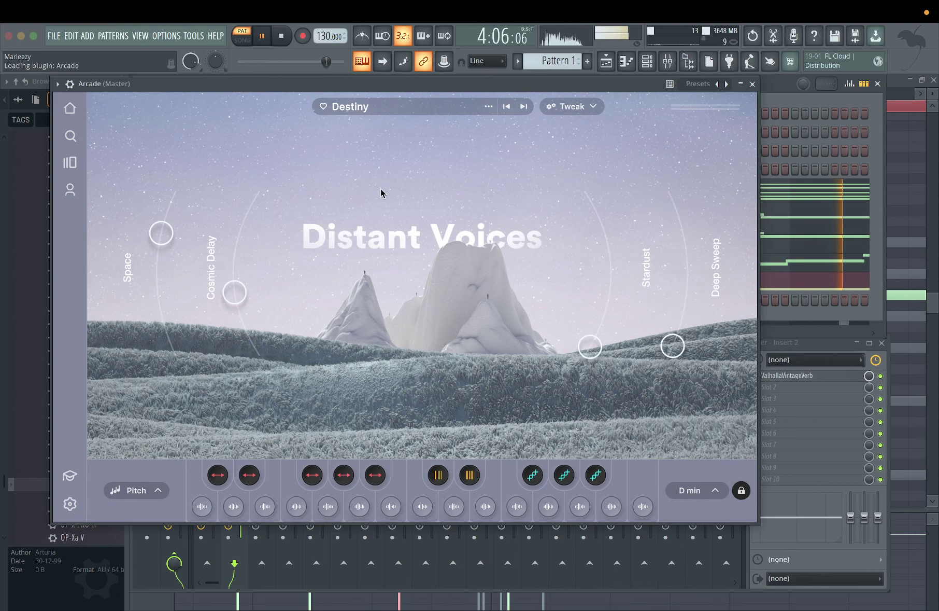
Set the typing keyboard's root note to C with the Piano layout and play Arcade's Destiny samples over the pattern.
right_click(365, 64)
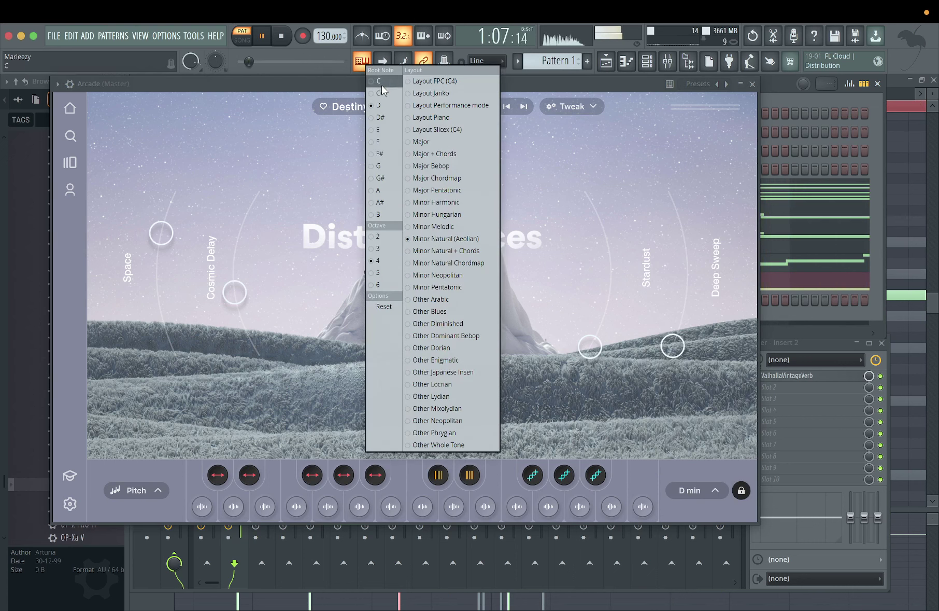
left_click(381, 85)
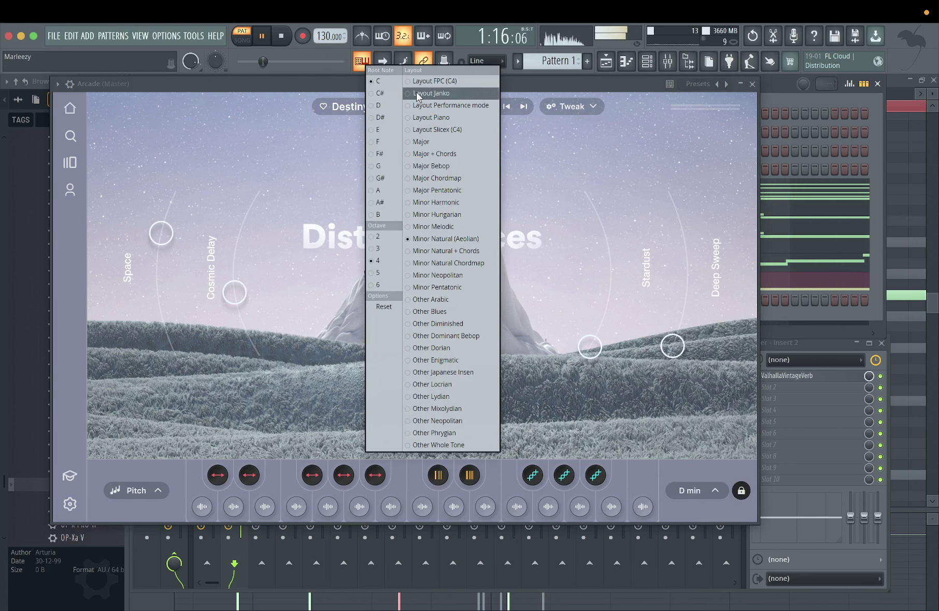
left_click(424, 119)
right_click(602, 238)
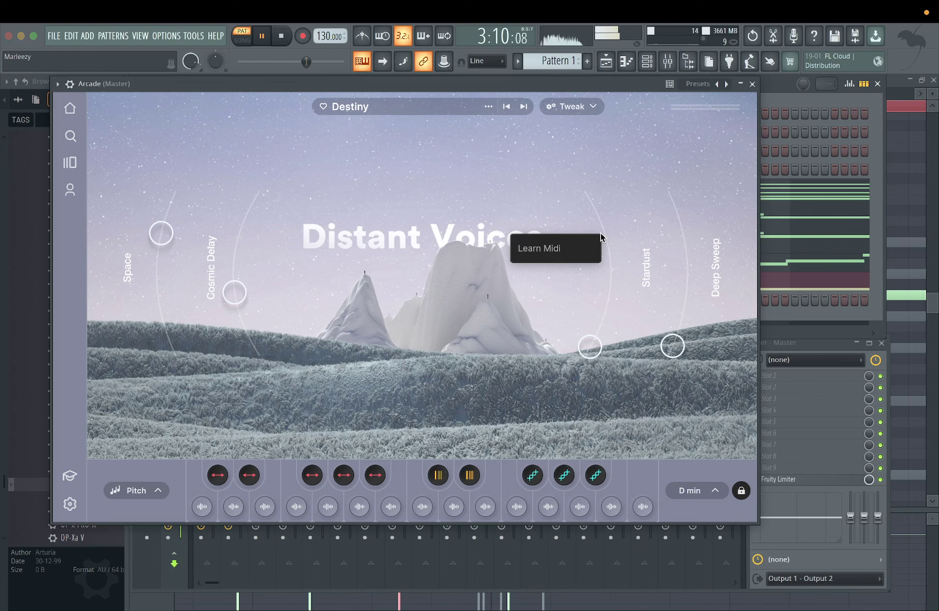
left_click(466, 353)
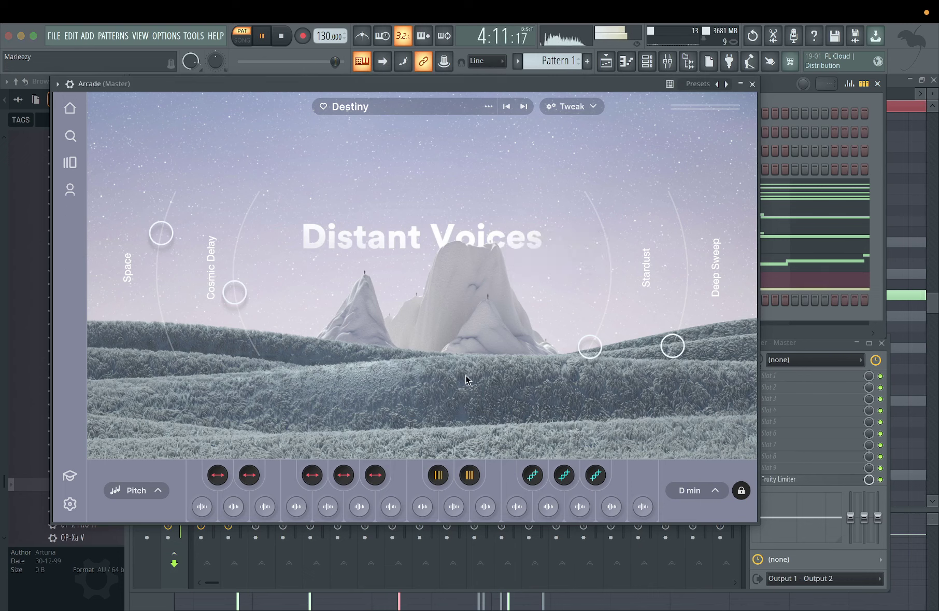
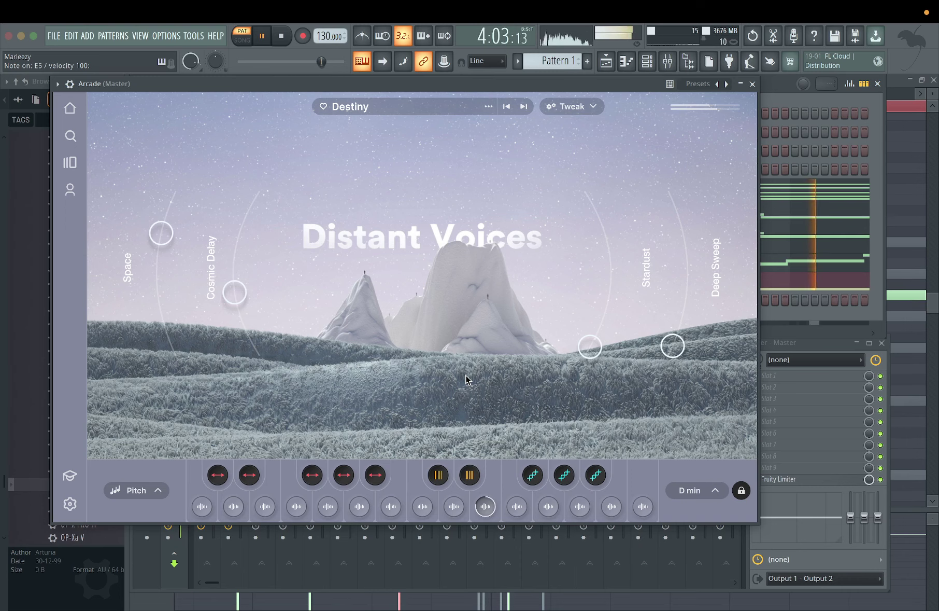
Close the Arcade window, record one sustained Arcade sample note across Pattern 1 and play the pattern back.
left_click(753, 83)
key("space")
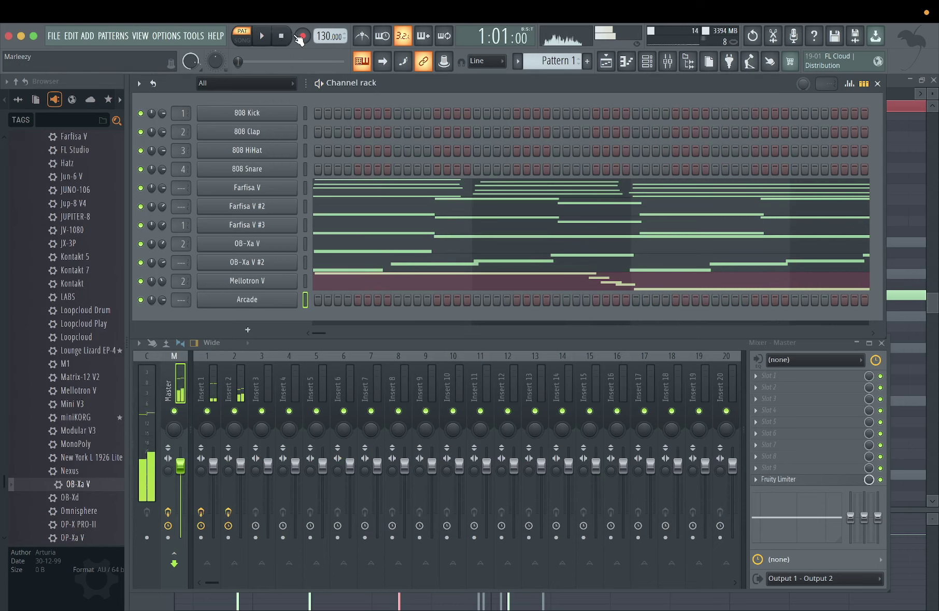
left_click(265, 38)
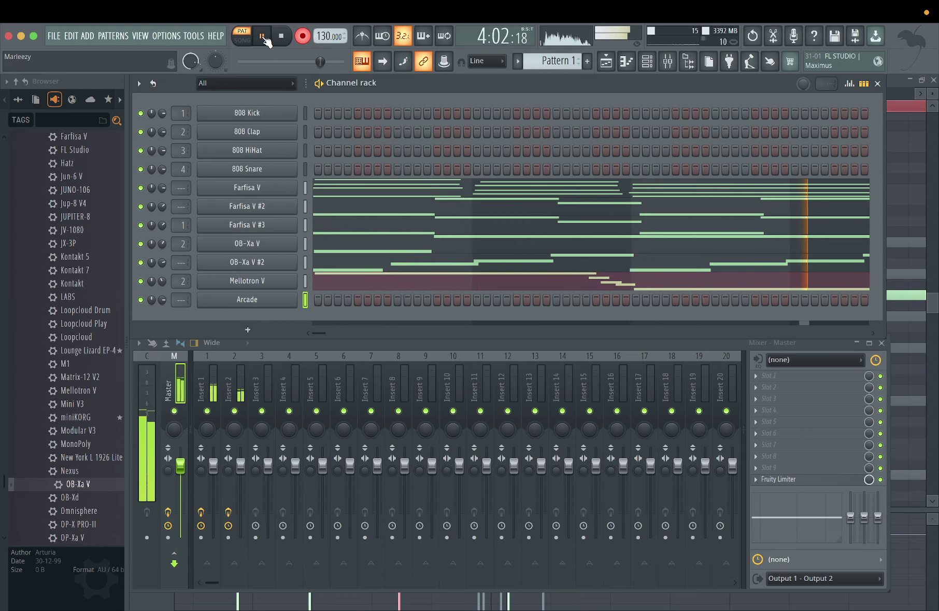
left_click(277, 40)
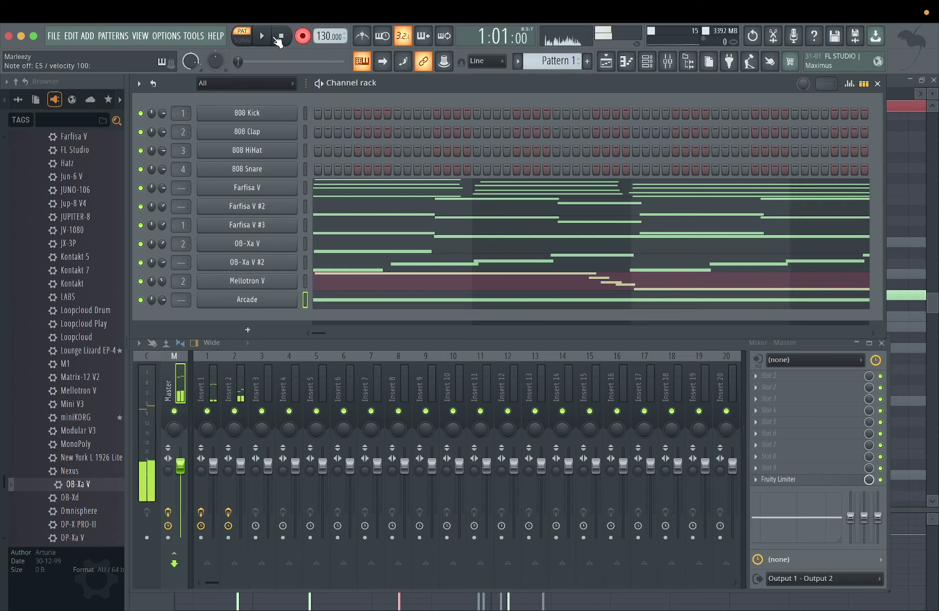
key("space")
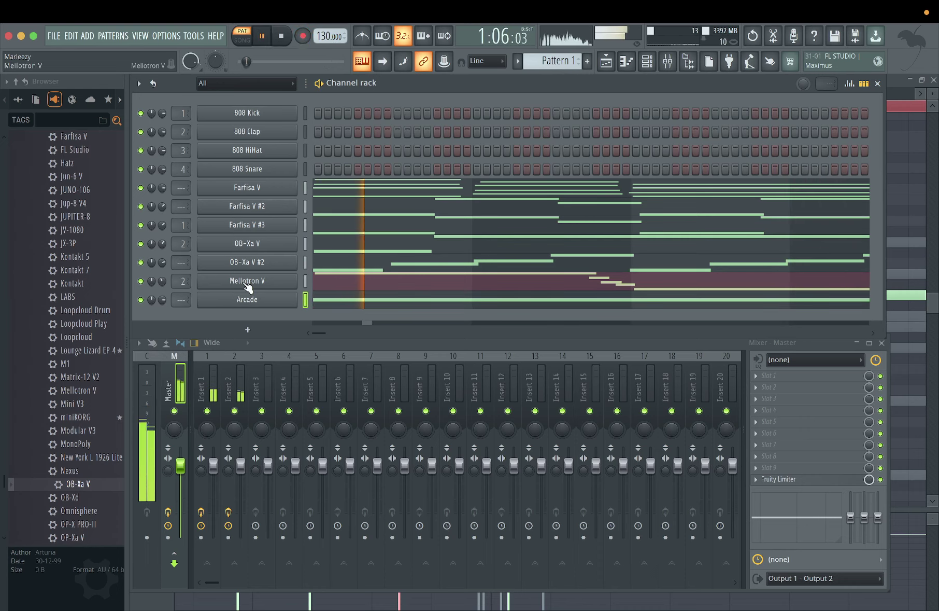
Route the Arcade channel to mixer track 1 and set its channel volume to 63%.
left_click_drag(181, 300, 181, 295)
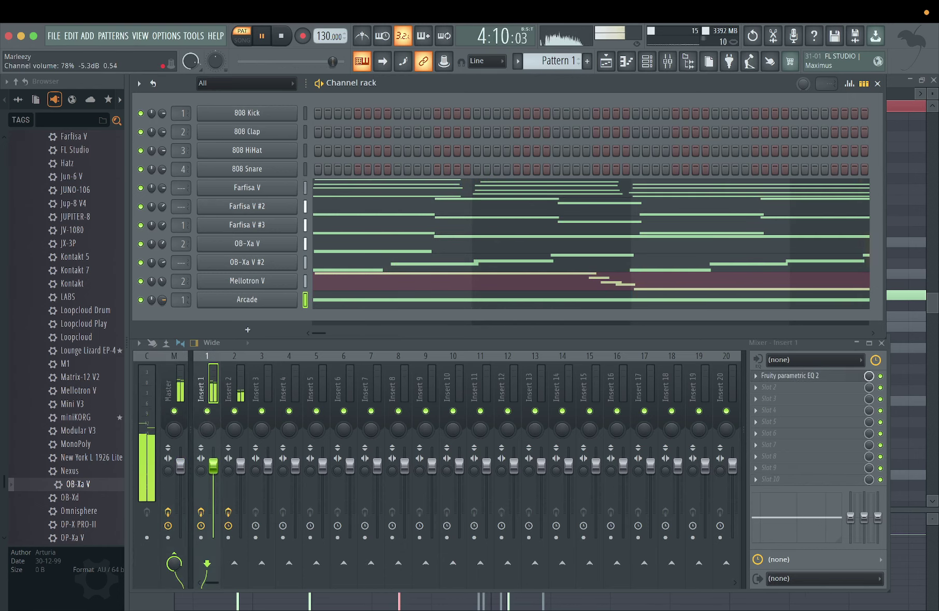
left_click_drag(162, 299, 162, 307)
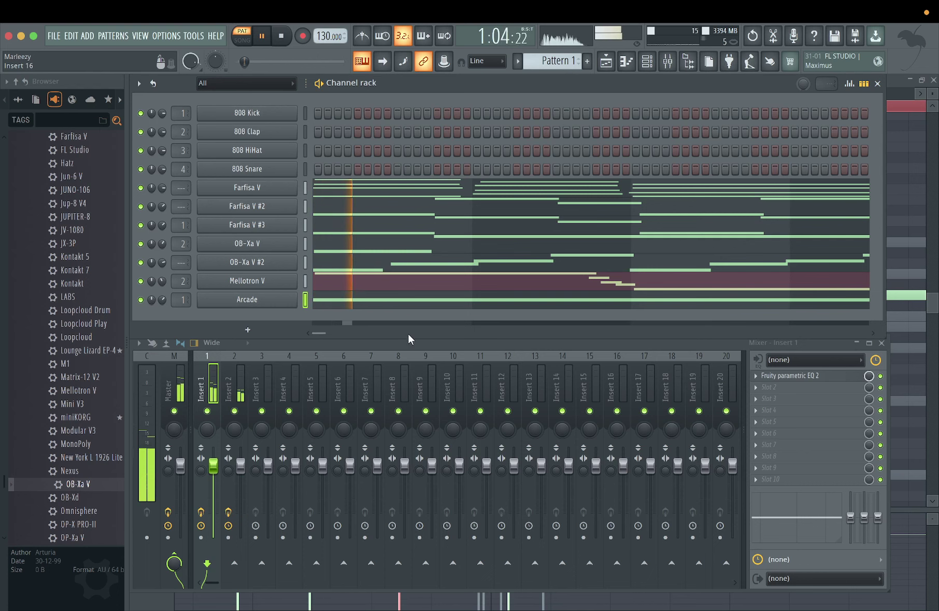
left_click(781, 387)
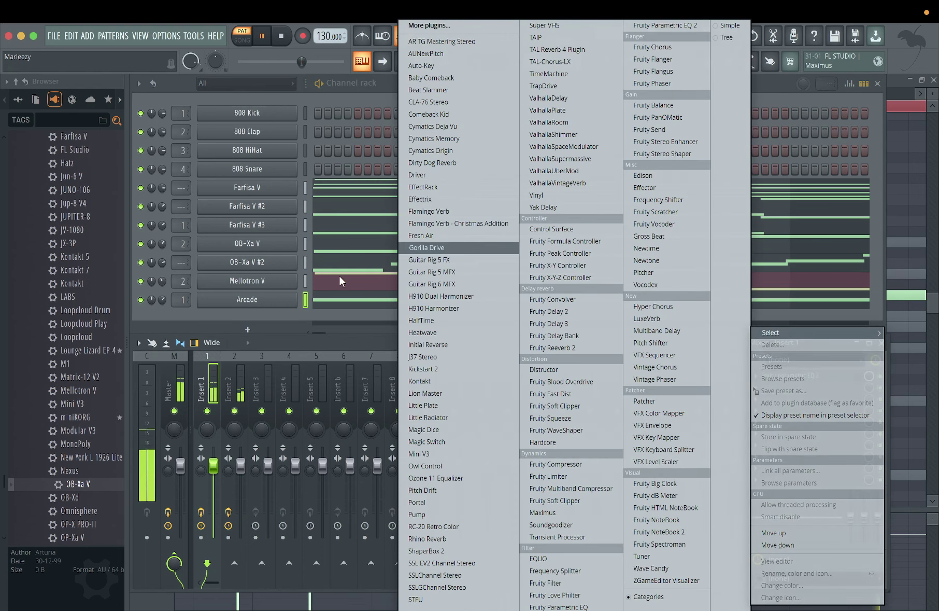
left_click(291, 316)
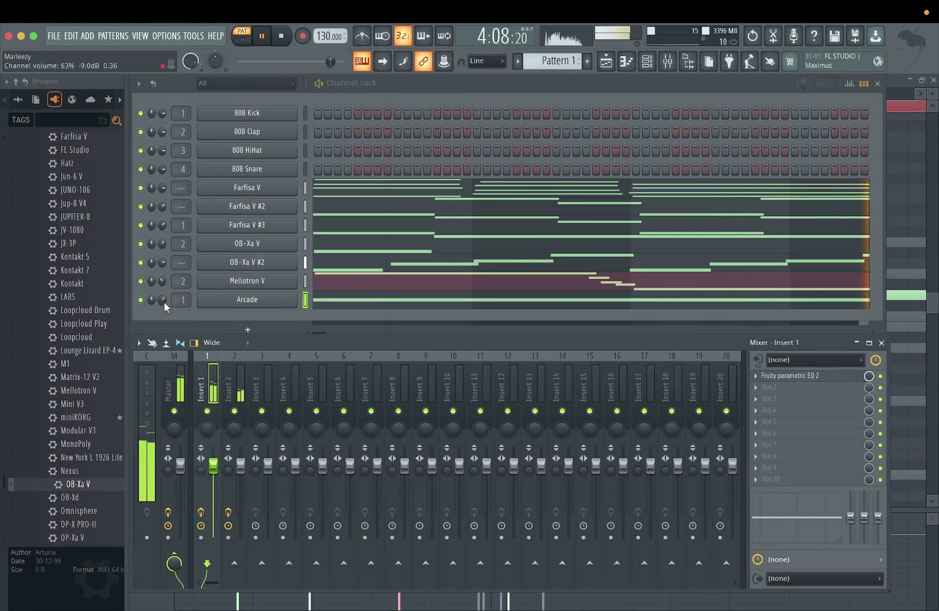
scroll(181, 299, "down", 1)
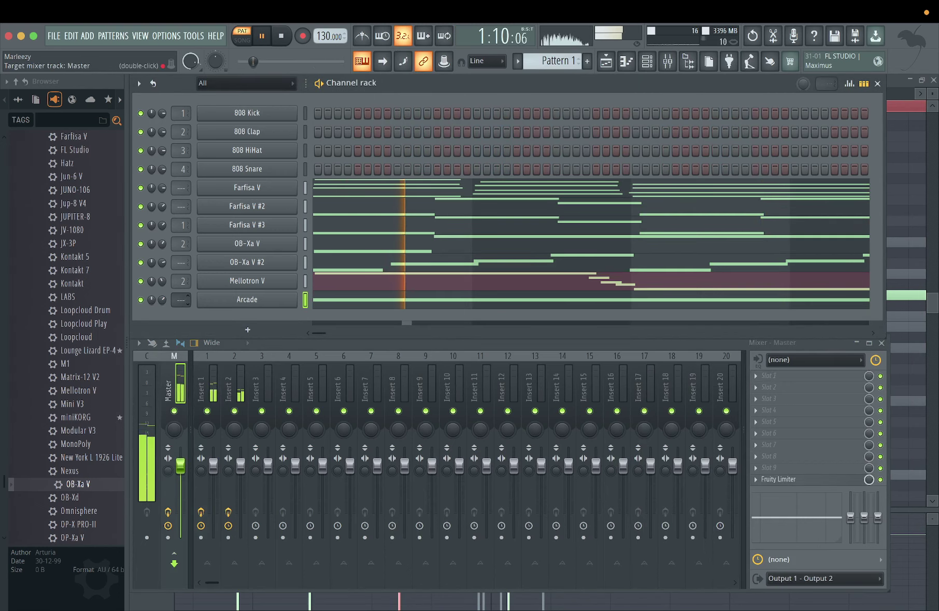
scroll(181, 299, "up", 1)
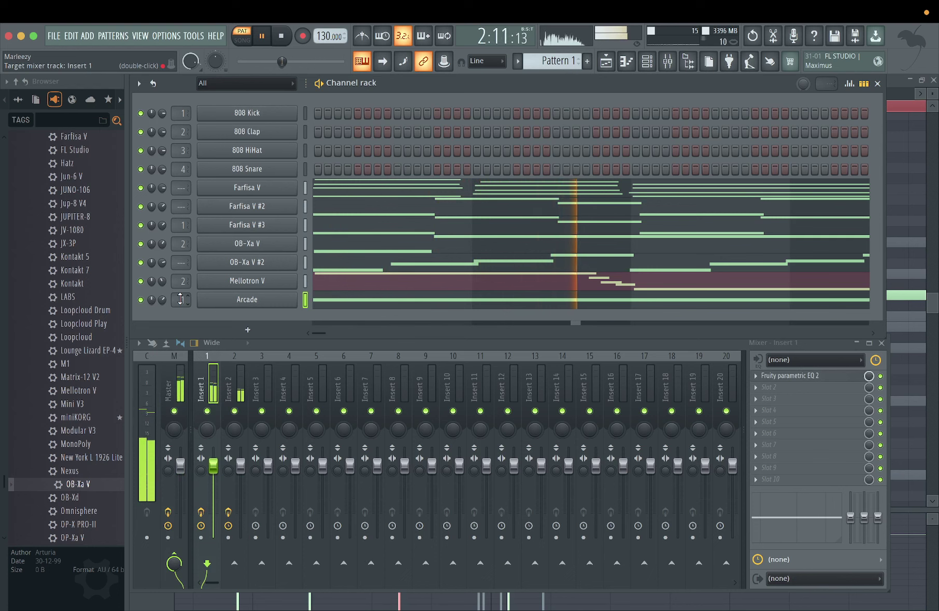
Load Pump into slot 2 of mixer Insert 1, set its Speed to 1/8t and move its window clear of the channel controls.
left_click(815, 387)
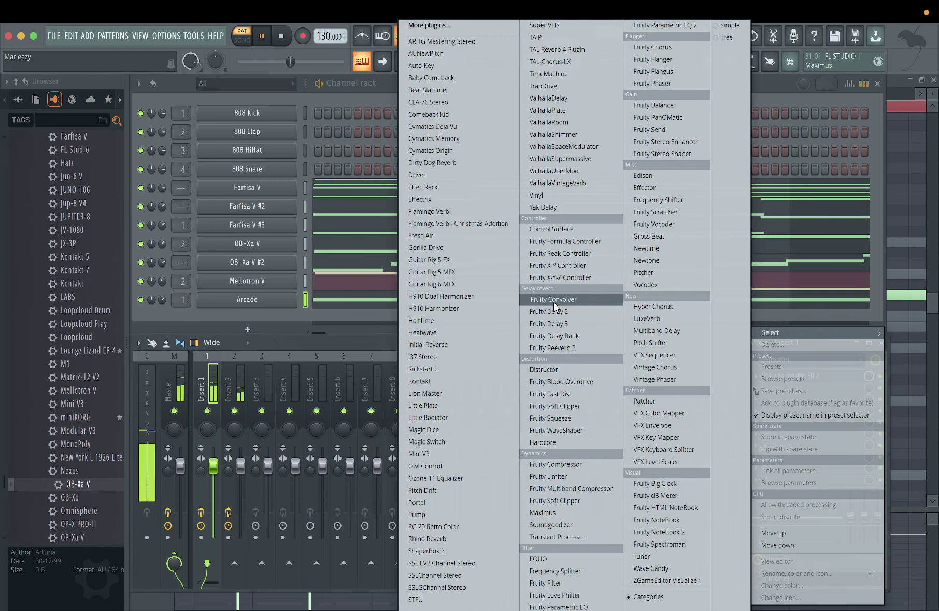
left_click(470, 515)
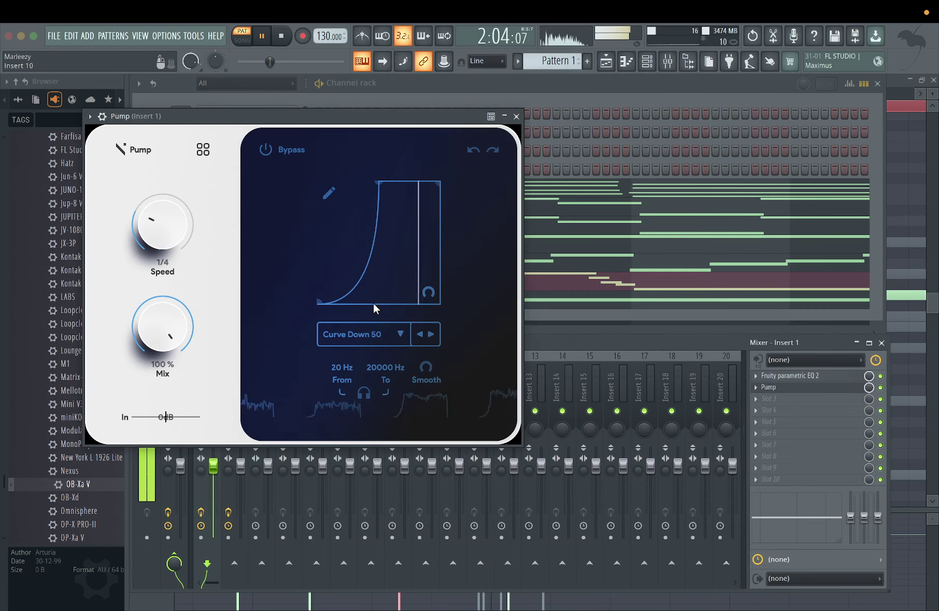
left_click_drag(178, 245, 164, 214)
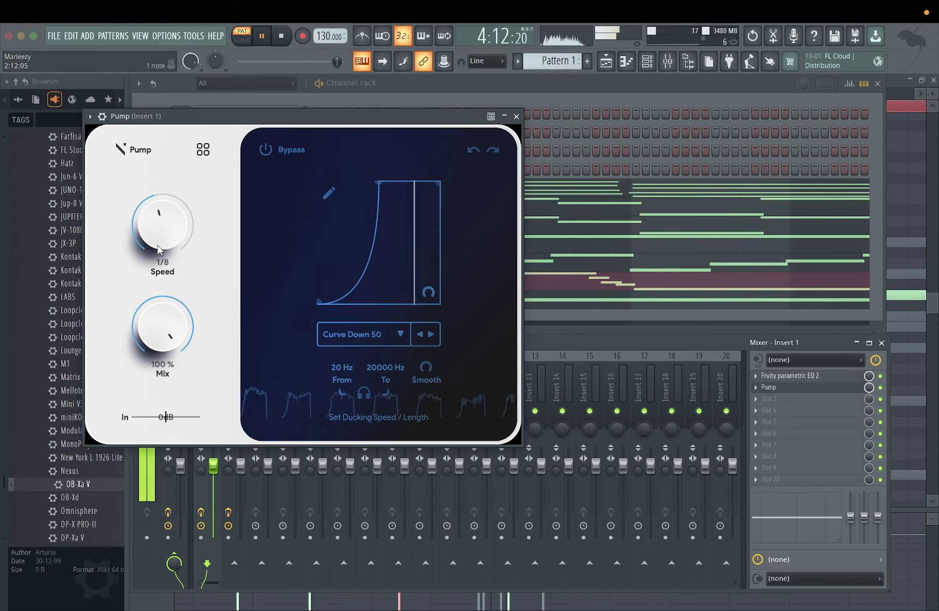
left_click_drag(157, 245, 154, 233)
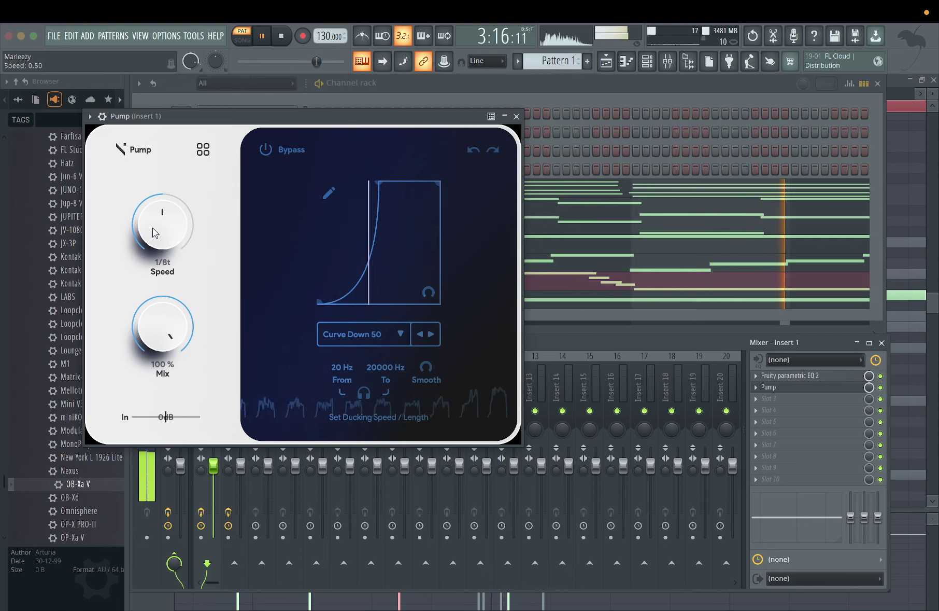
left_click_drag(214, 121, 498, 92)
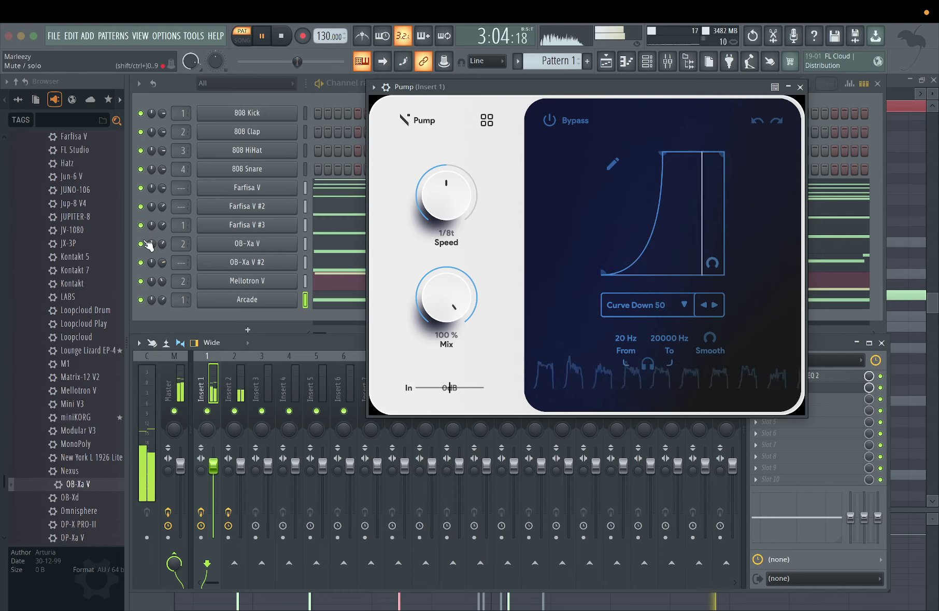
Mute Farfisa V #3, set Pump's Mix to 70% and Speed to 1/4, and close the plugin window.
left_click(141, 225)
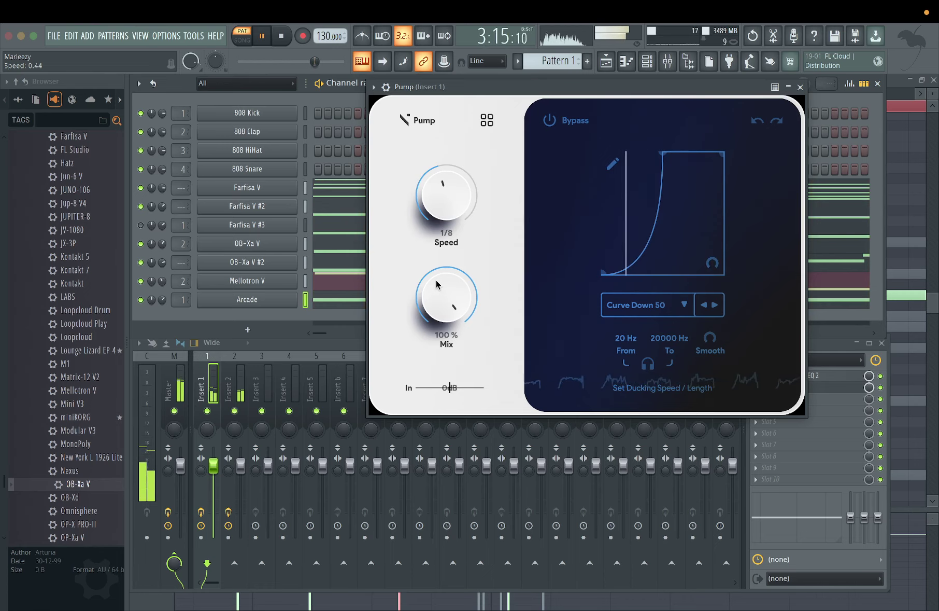
left_click_drag(437, 284, 430, 356)
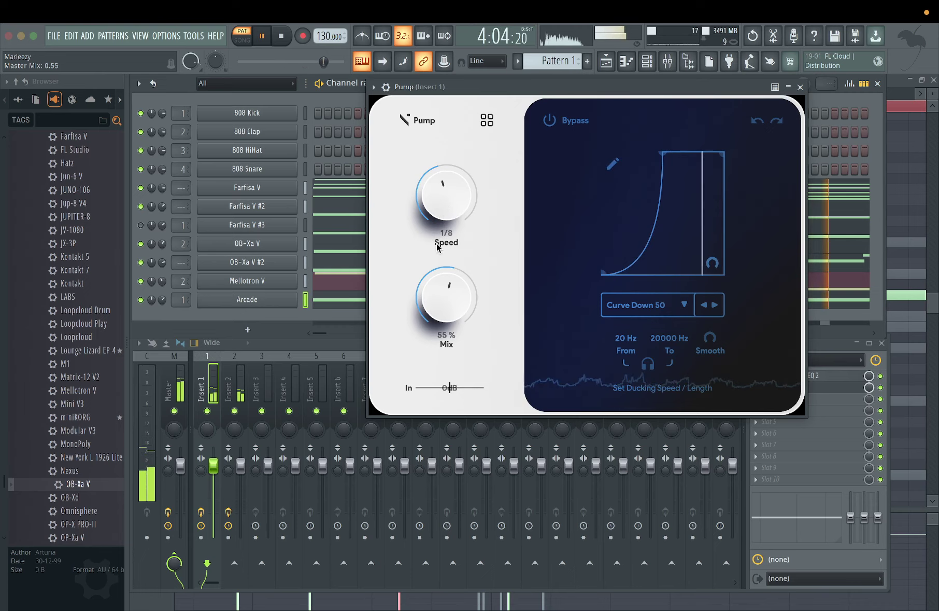
left_click_drag(443, 277, 444, 250)
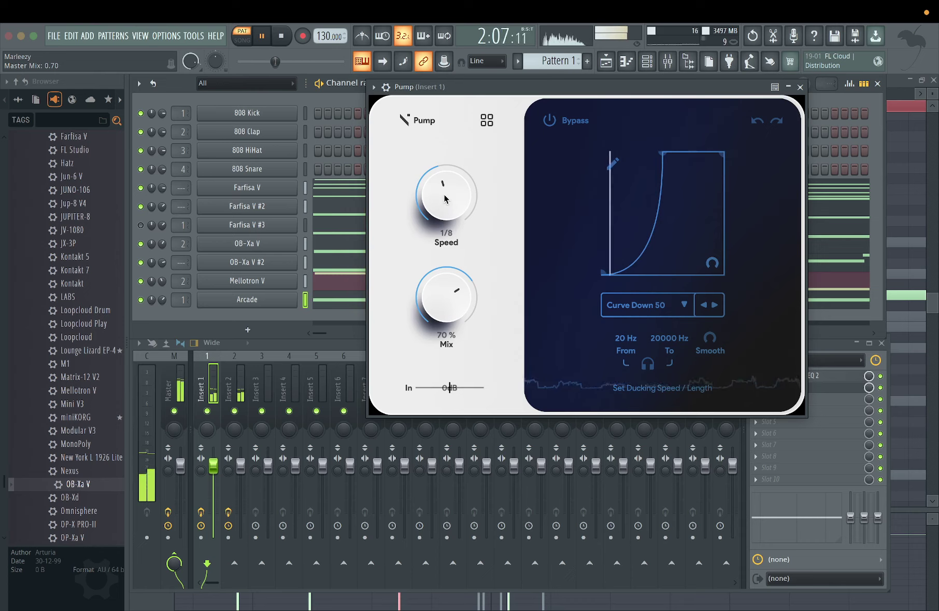
left_click_drag(444, 198, 445, 215)
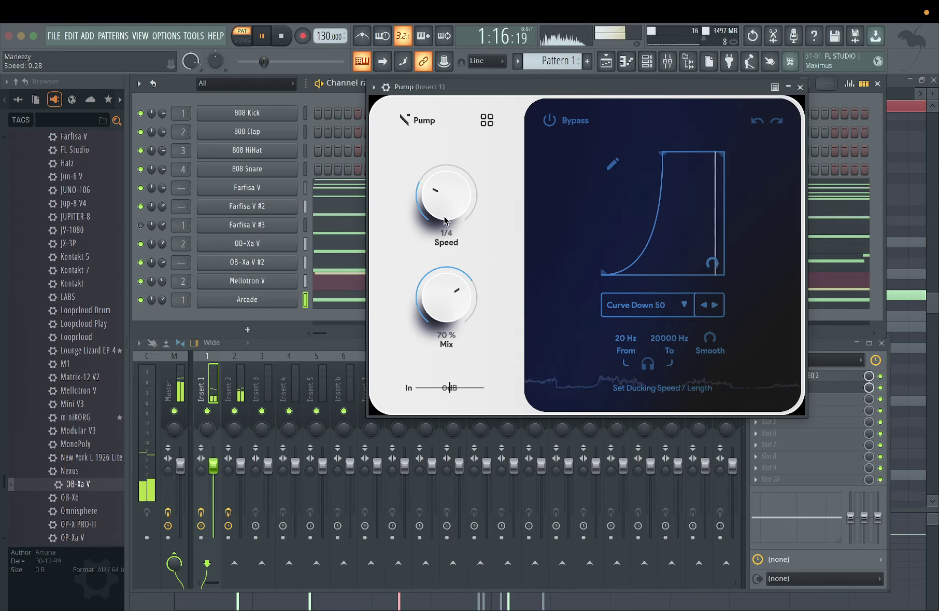
left_click(801, 87)
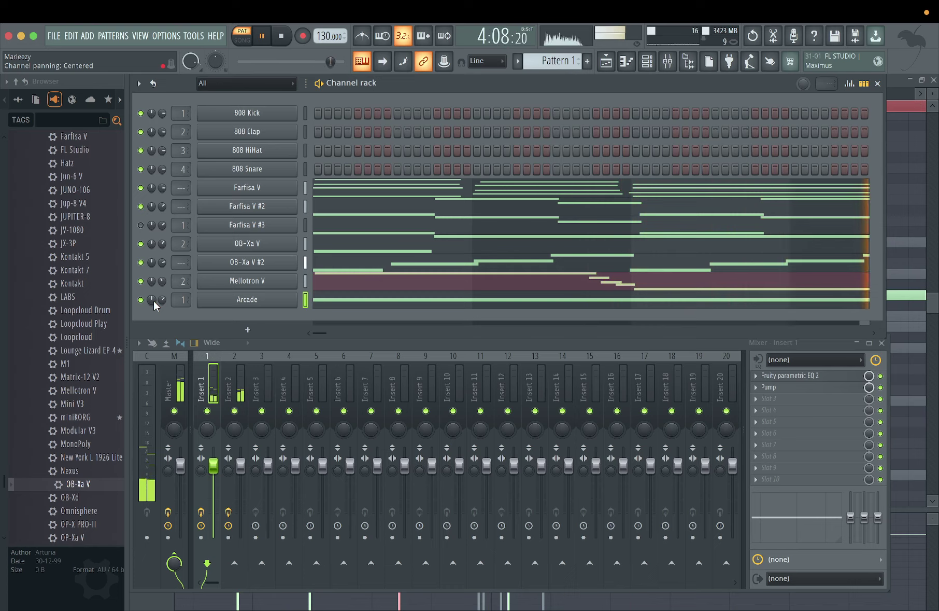
Unmute Farfisa V #3 and route its channel to mixer track 3.
left_click(182, 224)
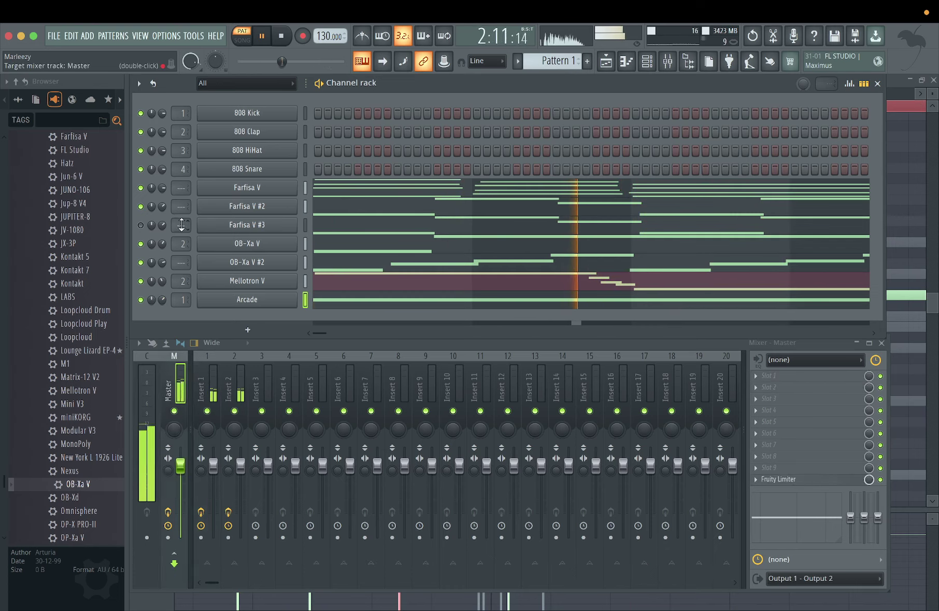
left_click(140, 224)
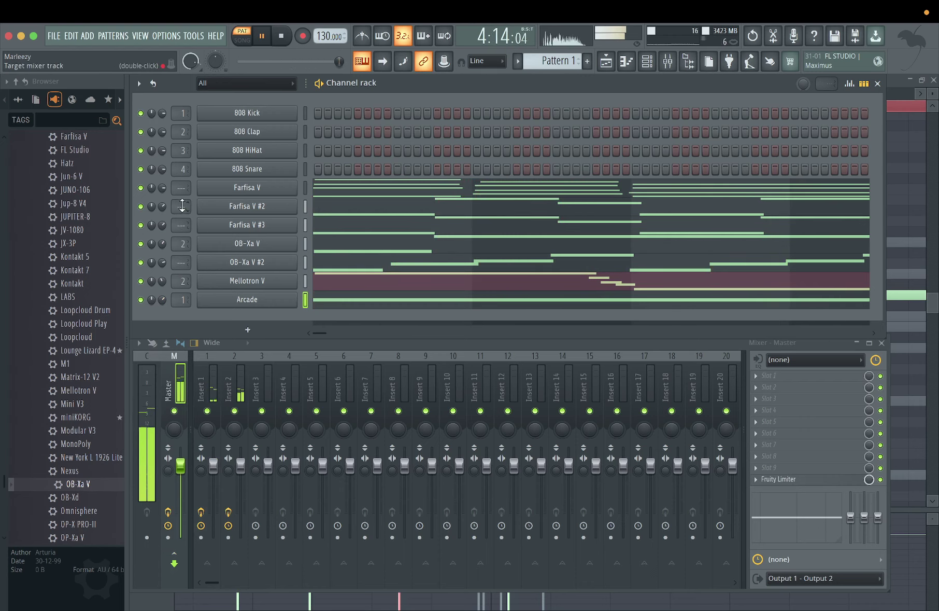
left_click_drag(182, 224, 182, 220)
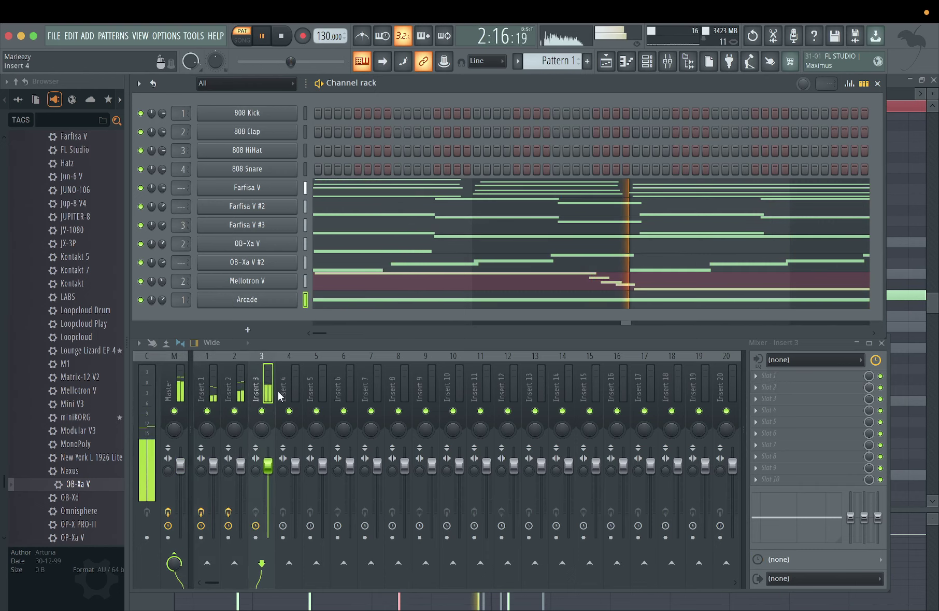
Add Fruity Parametric EQ 2 to Insert 3, cut the band 7 high shelf to -18 dB at about 1560 Hz and close it.
left_click(205, 381)
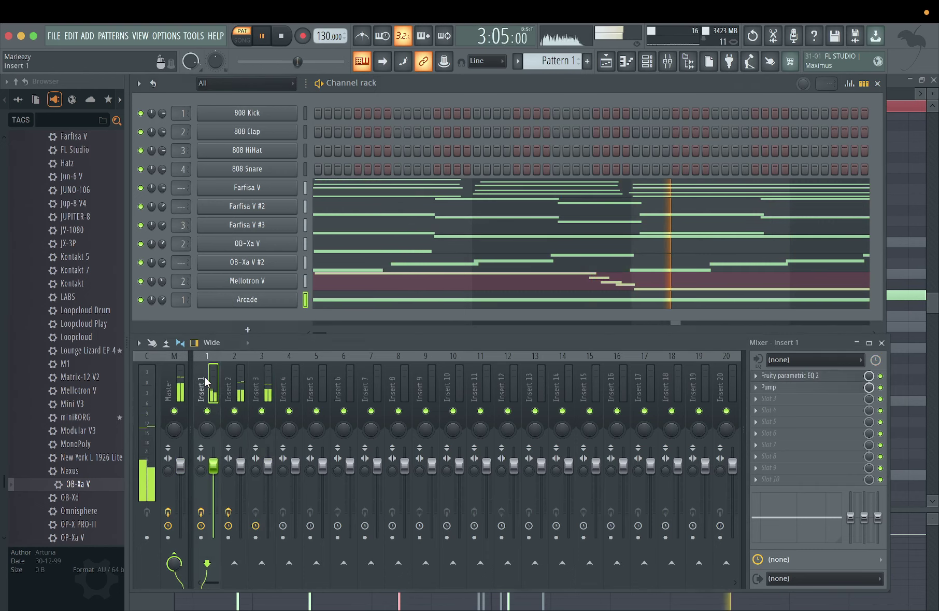
left_click(268, 369)
left_click(797, 378)
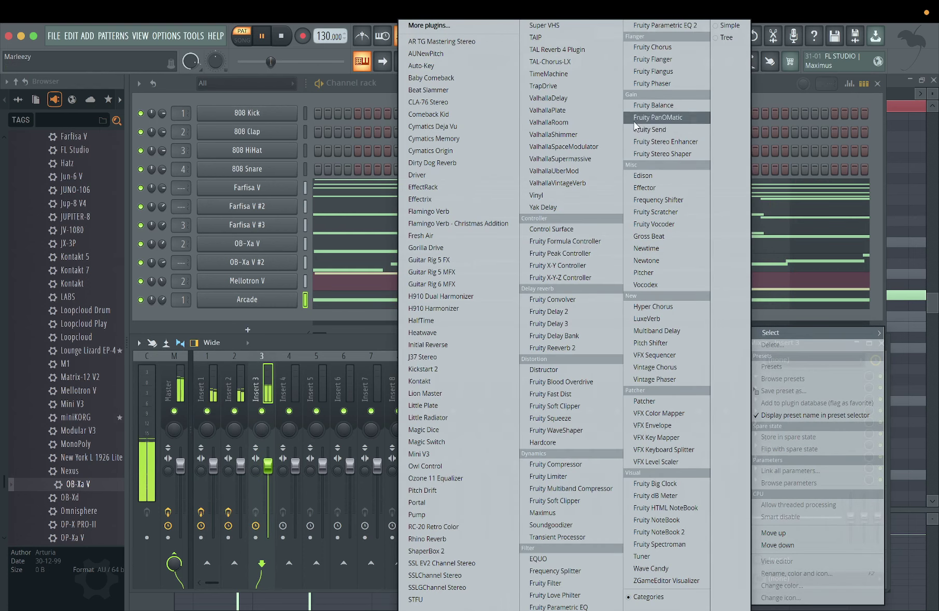
left_click(663, 25)
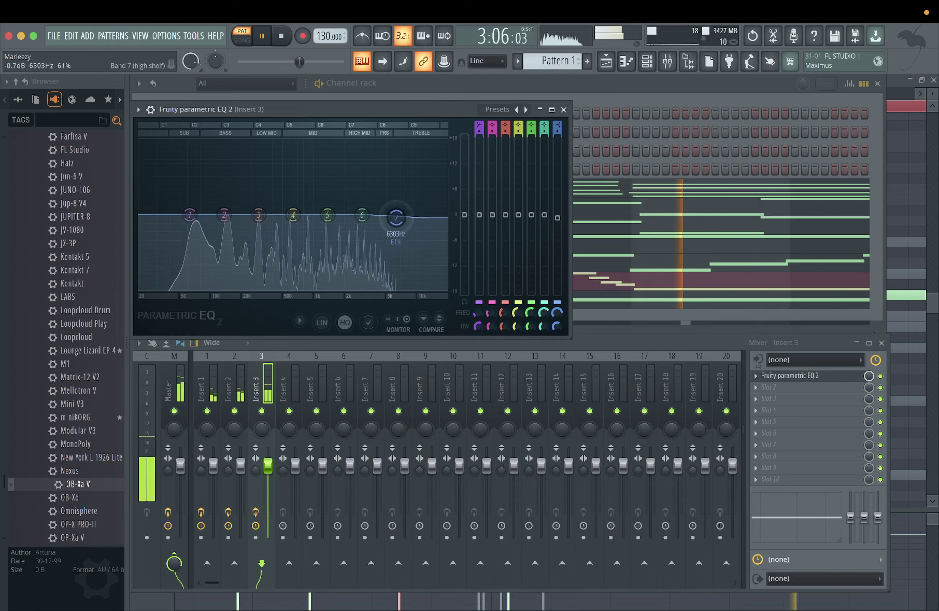
left_click_drag(396, 218, 333, 288)
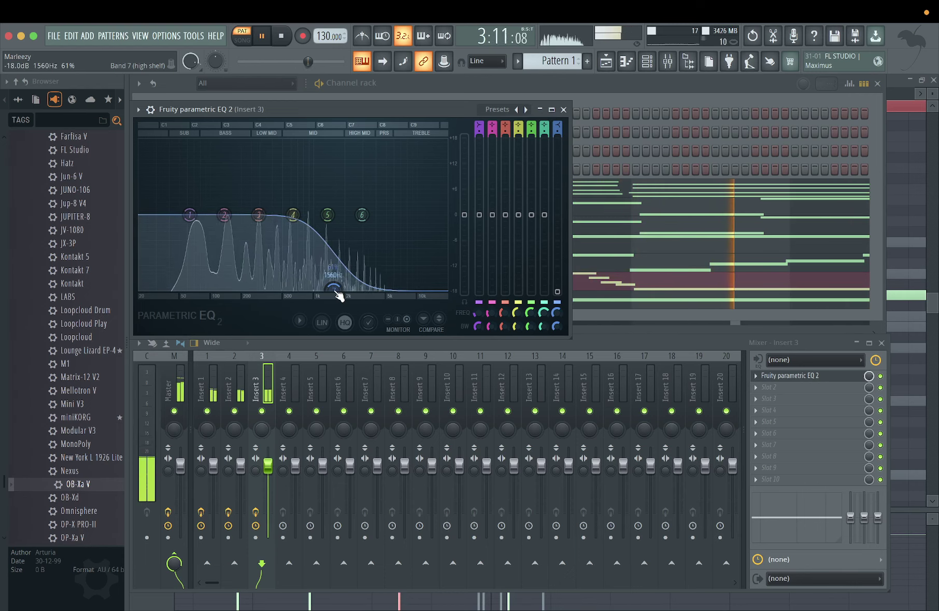
left_click(563, 110)
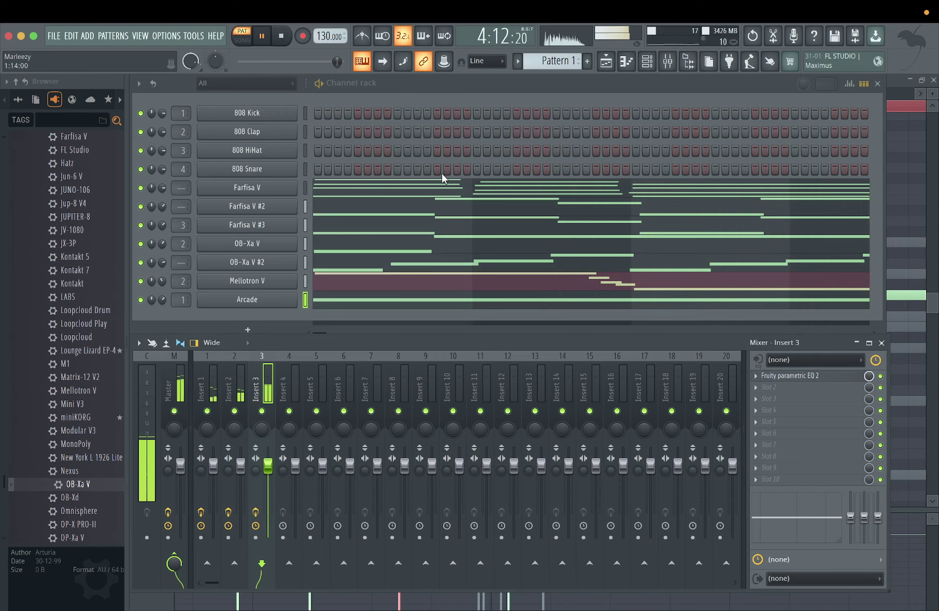
Reopen Pump on Insert 1, set its Speed to 1/8 and Mix to 31%, and close its window.
left_click(204, 376)
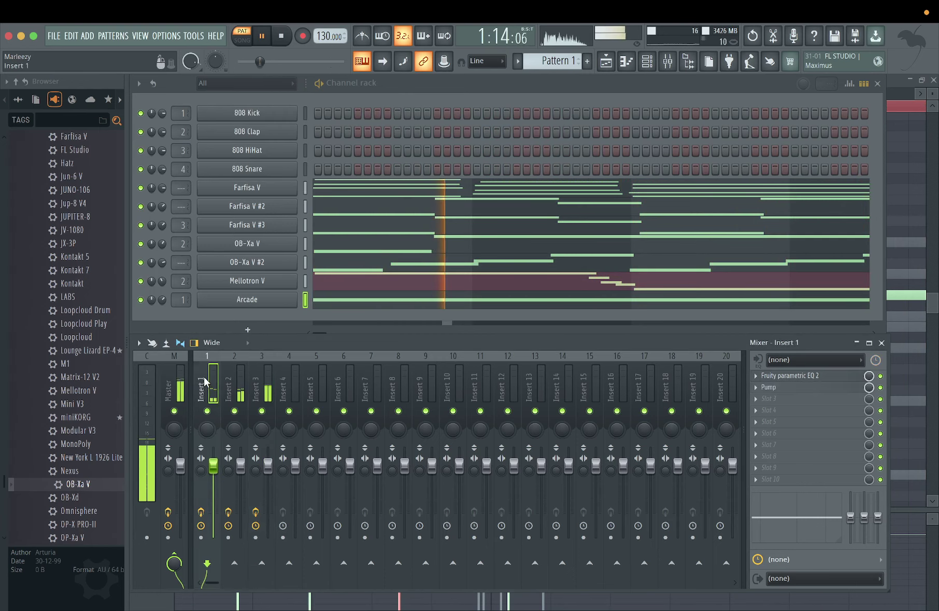
left_click(793, 386)
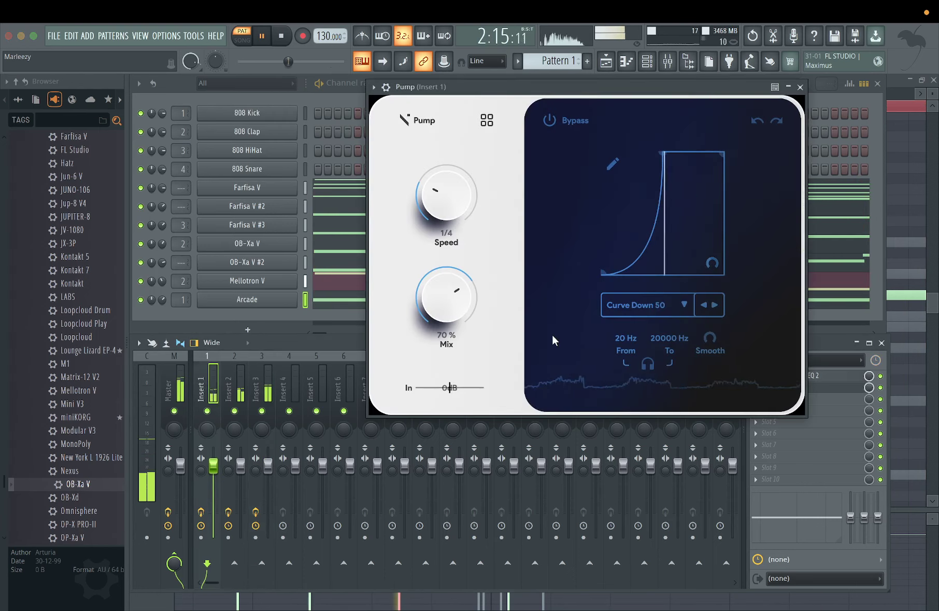
left_click_drag(452, 209, 450, 182)
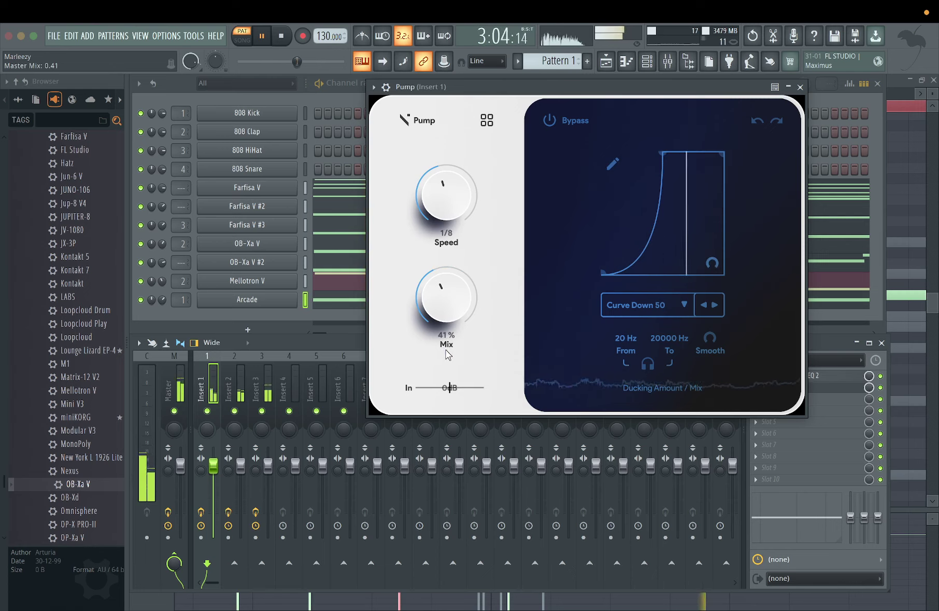
left_click_drag(448, 356, 449, 361)
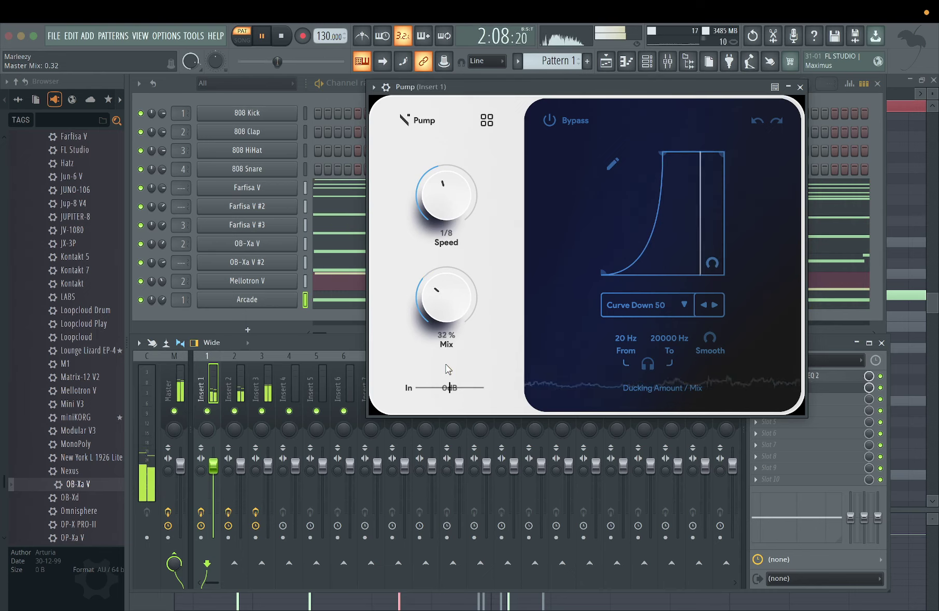
left_click_drag(448, 371, 478, 339)
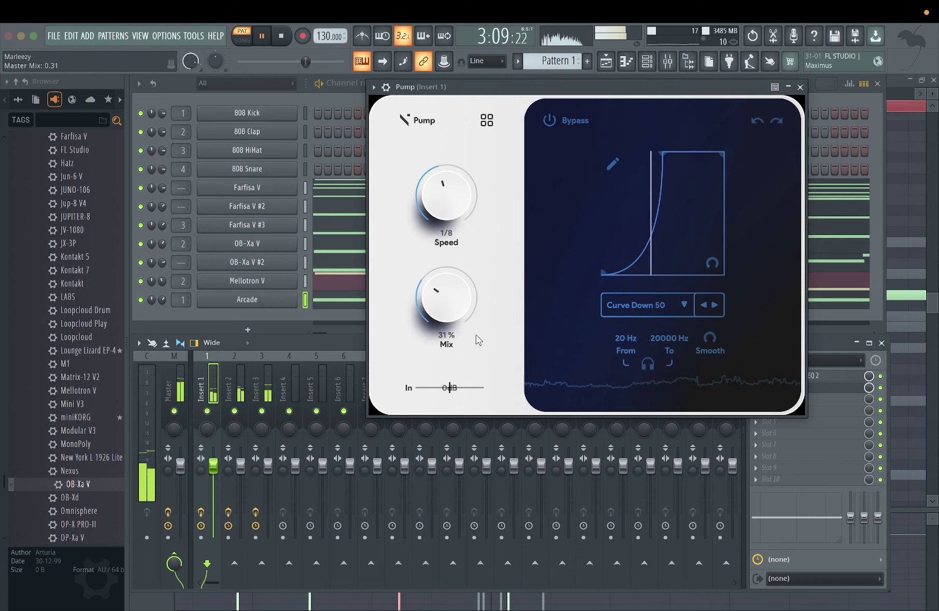
left_click(801, 87)
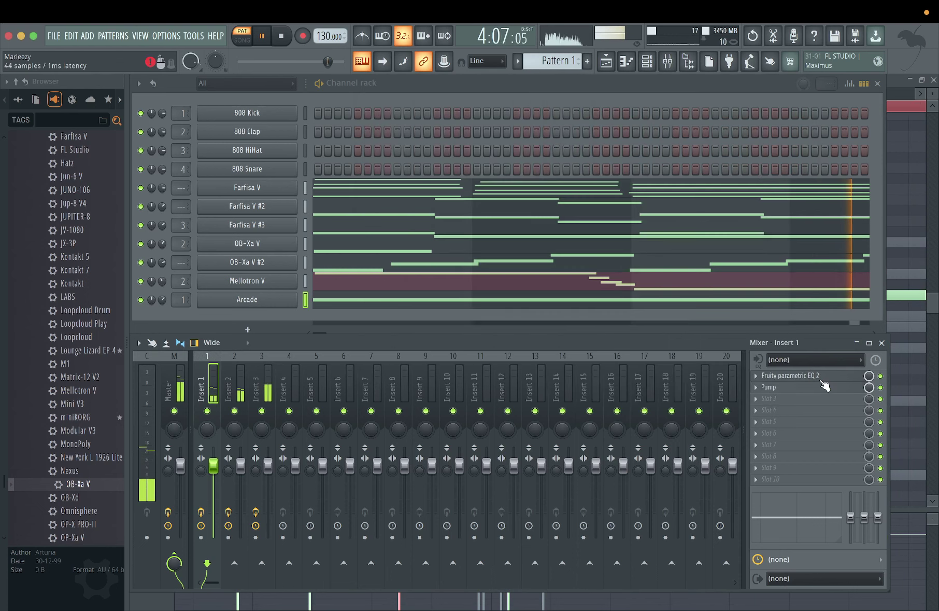
Load ValhallaVintageVerb into slot 3 of mixer Insert 1.
left_click(802, 399)
left_click(566, 181)
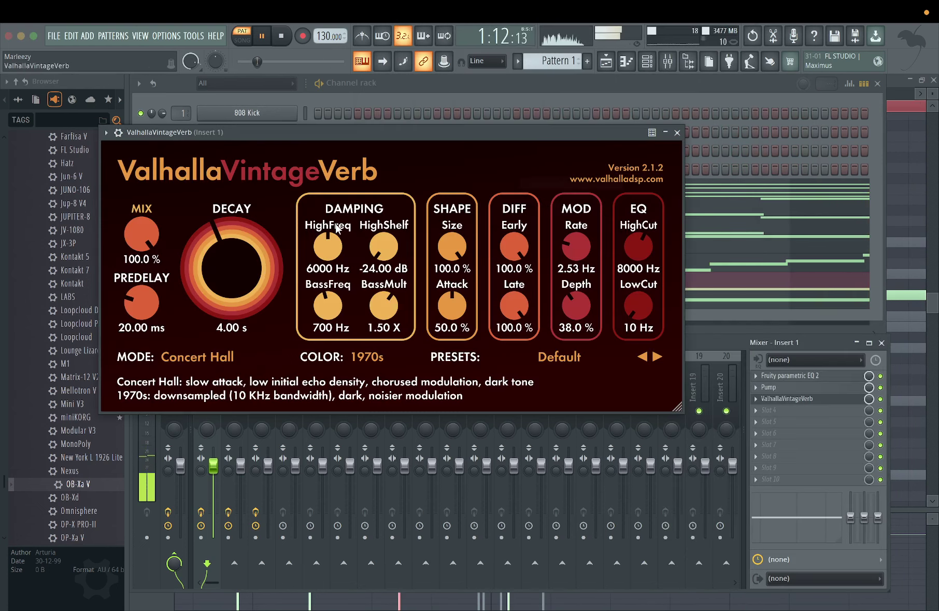
Set ValhallaVintageVerb's Mix to 36.1% on Insert 1, close its window and slightly lower the Arcade channel's volume.
left_click_drag(139, 263, 134, 300)
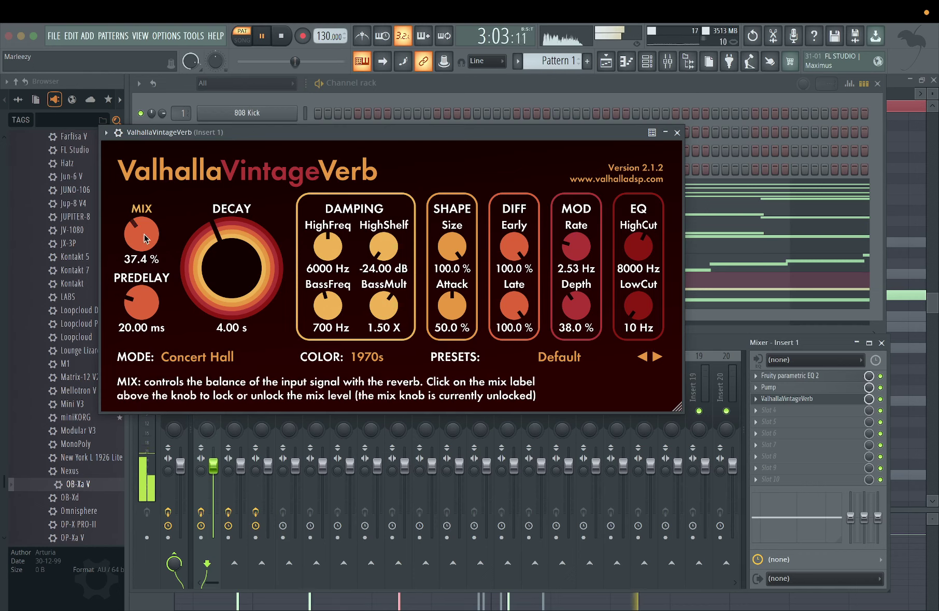
left_click_drag(140, 239, 141, 241)
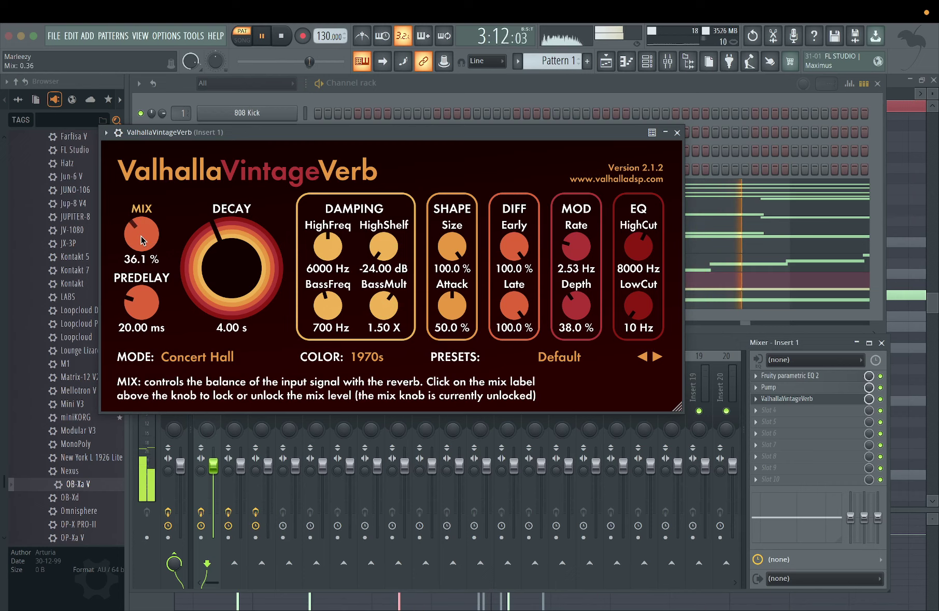
left_click(677, 133)
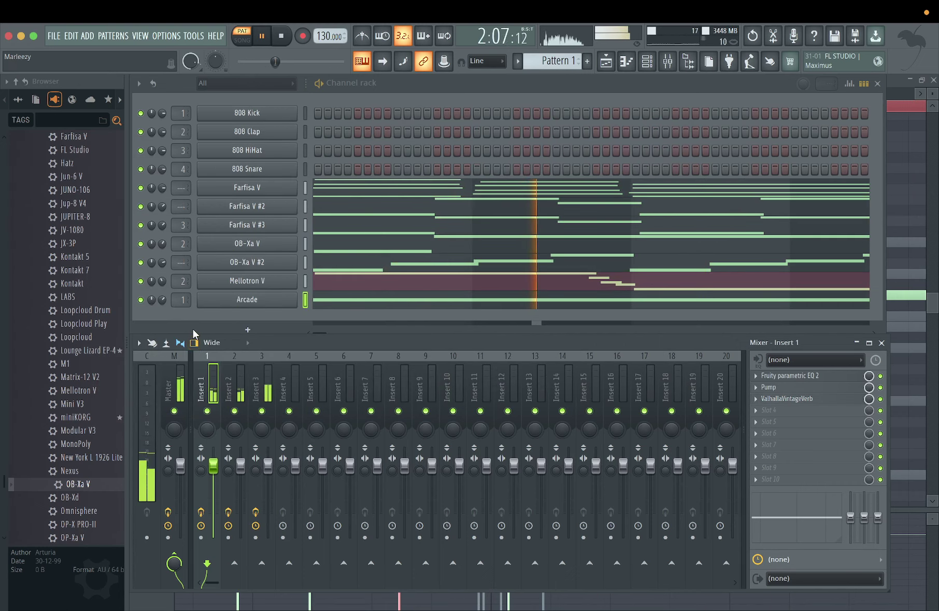
left_click_drag(161, 303, 162, 304)
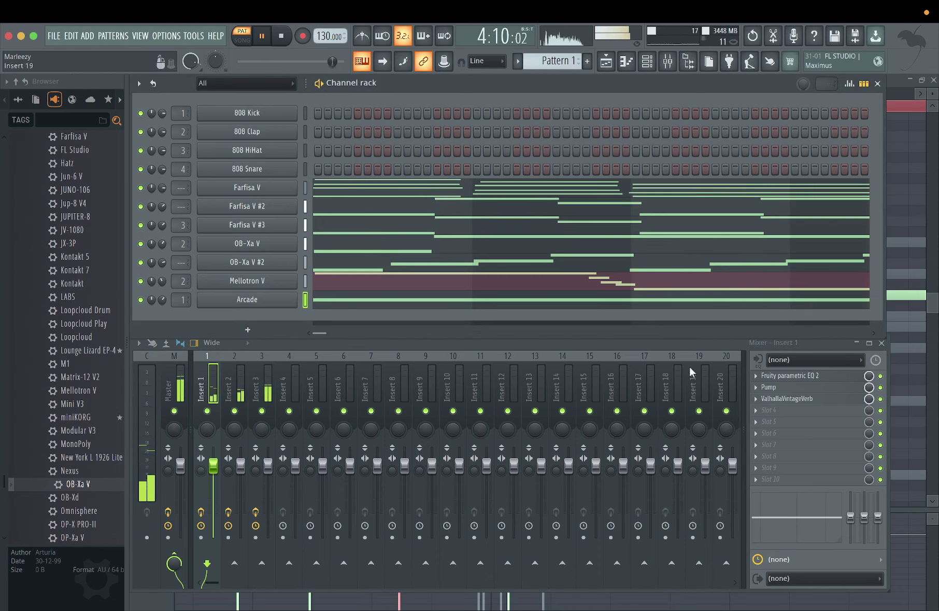
Bypass the Fruity Limiter on the Master mixer track.
left_click(171, 375)
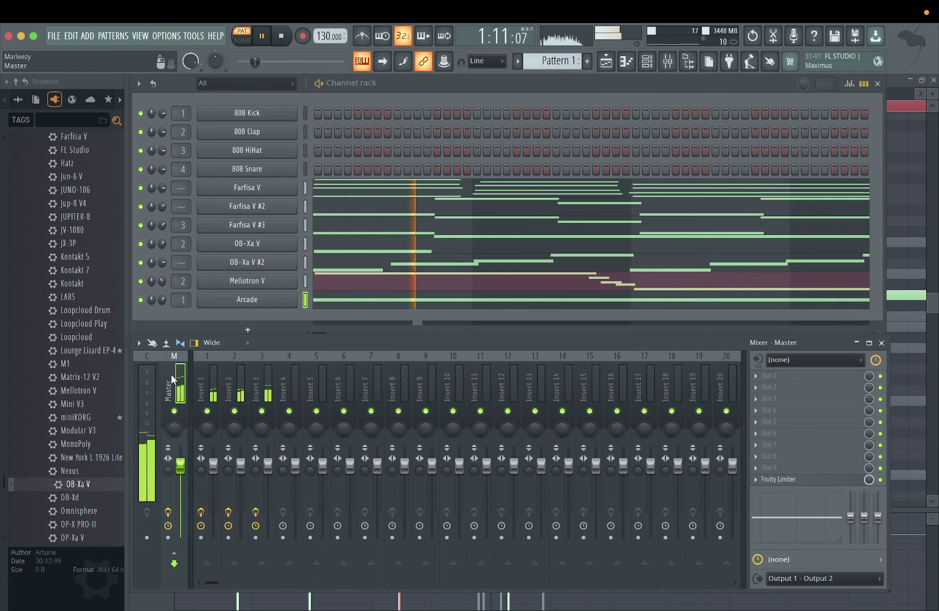
left_click(880, 479)
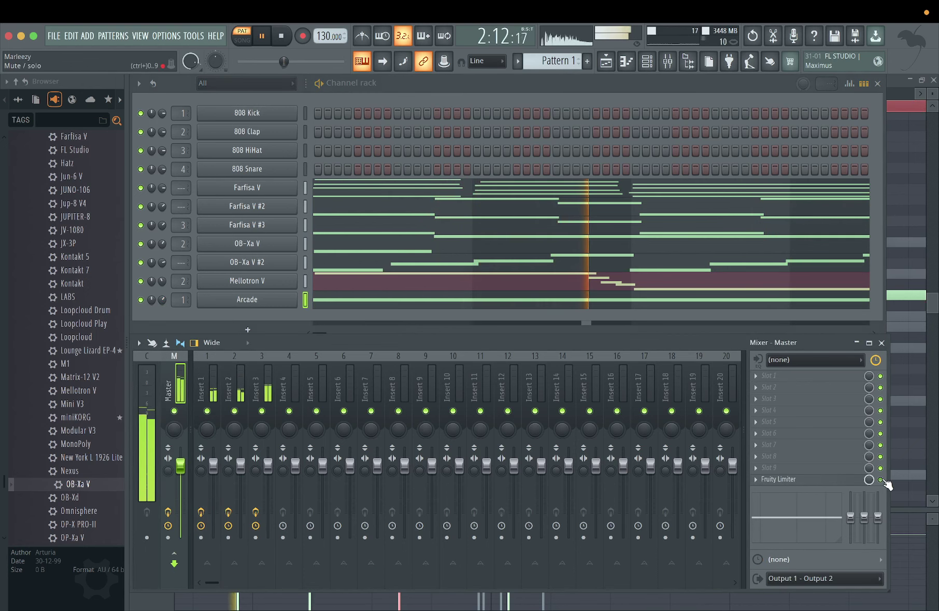
Load Effectrix into slot 1 of the Master track and draw Reverse blocks across steps 9–17 and 25–32.
left_click(824, 386)
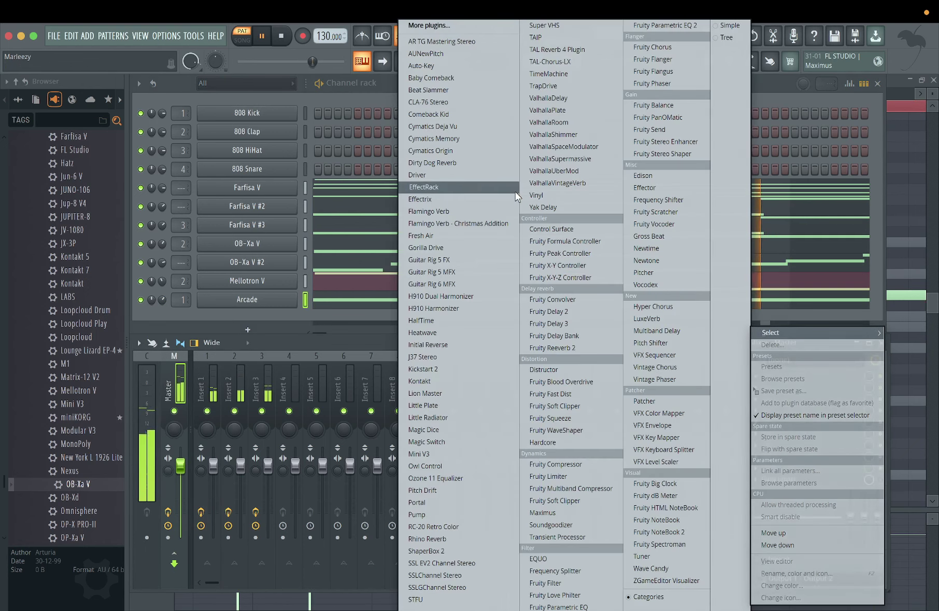
left_click(466, 195)
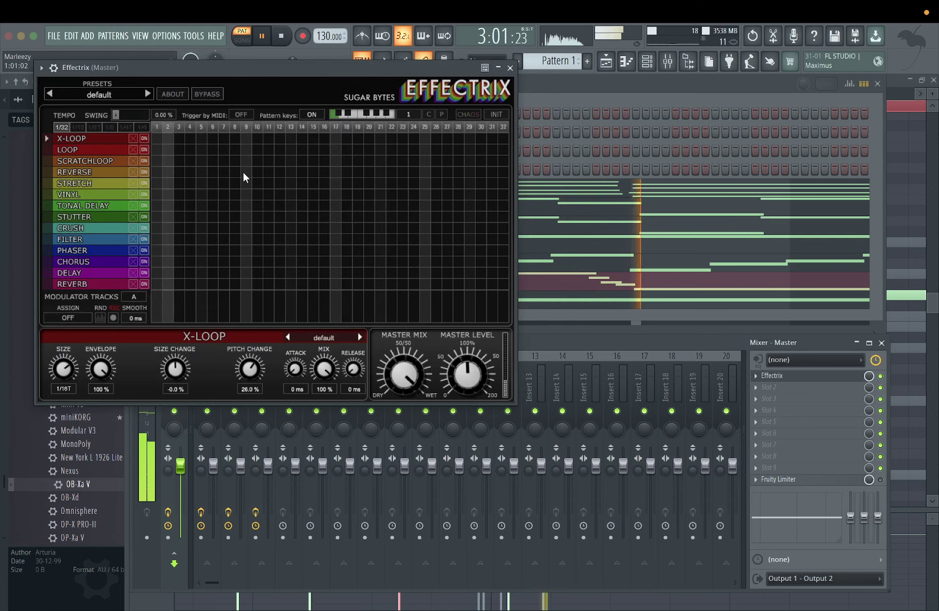
left_click_drag(243, 171, 336, 175)
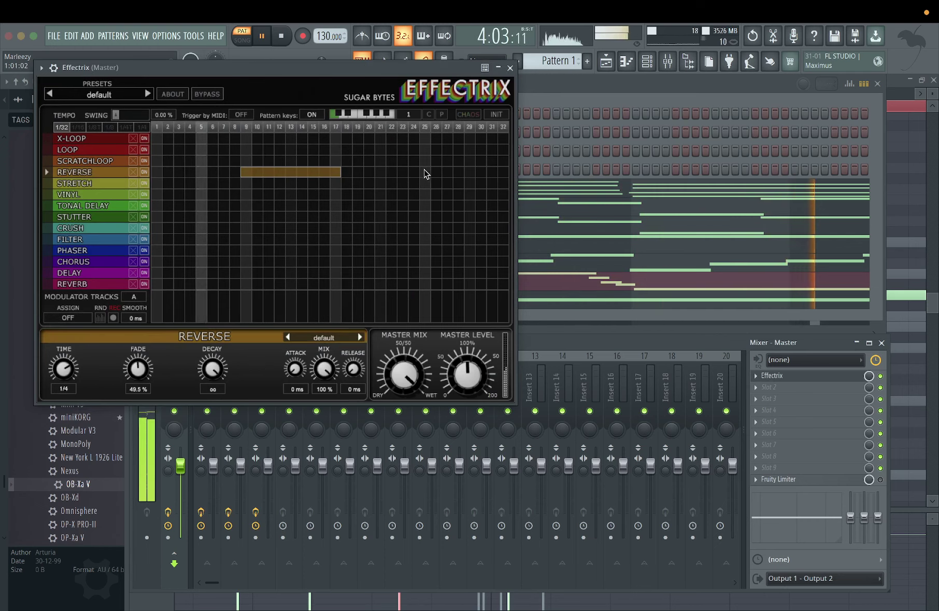
left_click_drag(424, 173, 523, 173)
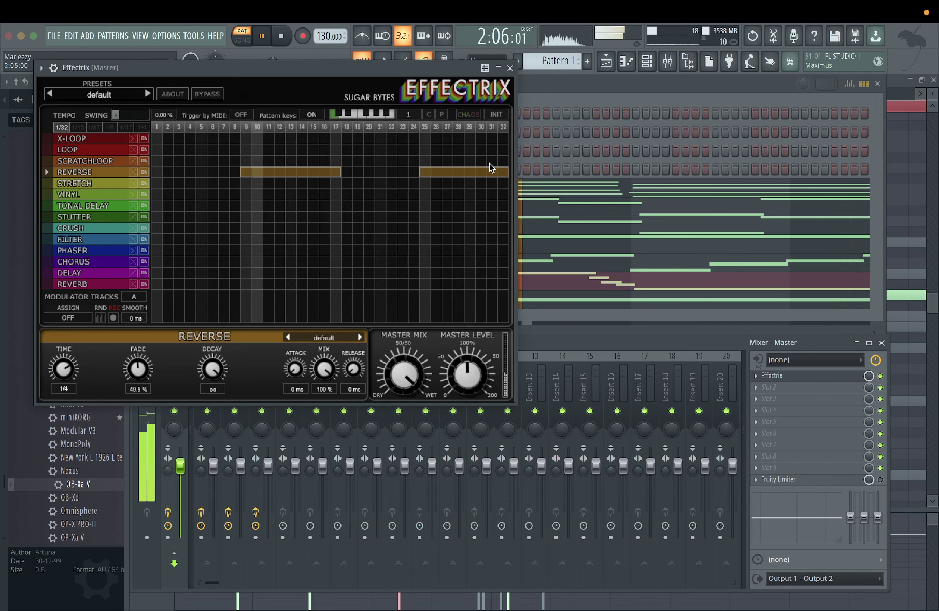
left_click(511, 68)
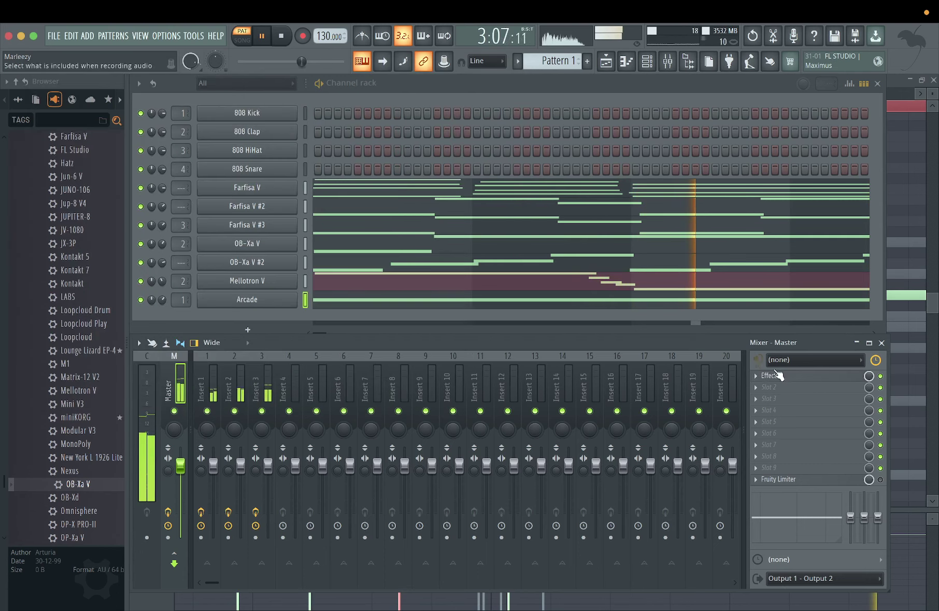
Replace Effectrix on the Master track with H910 Harmonizer, set its pitch ratio to 0.84 and close its window.
left_click(757, 375)
mouse_move(783, 335)
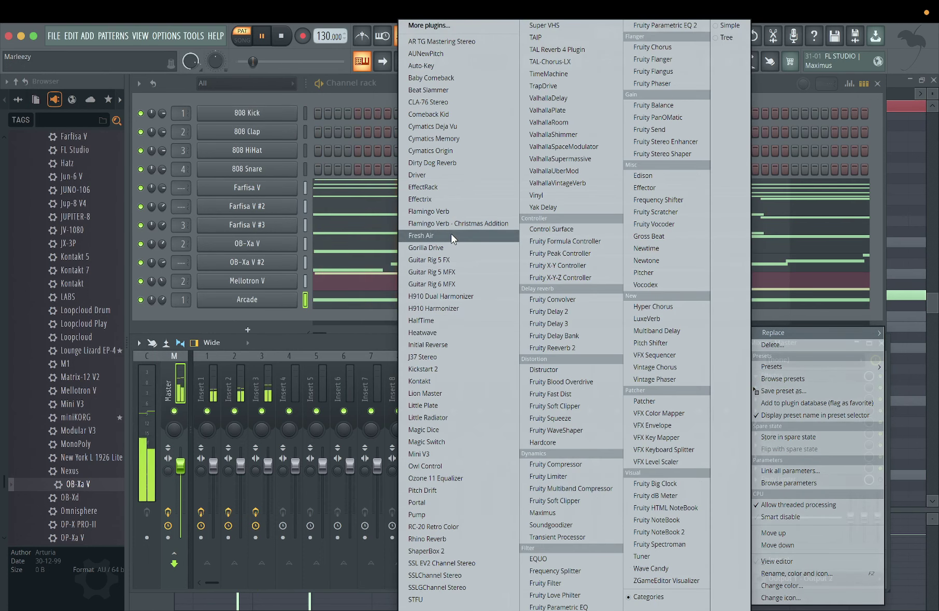
left_click(453, 309)
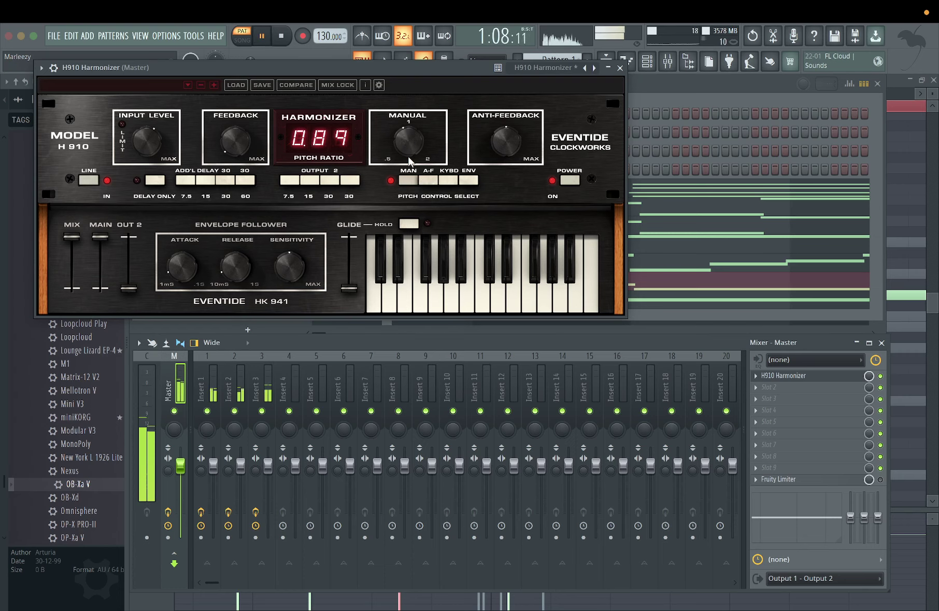
left_click_drag(423, 72, 634, 78)
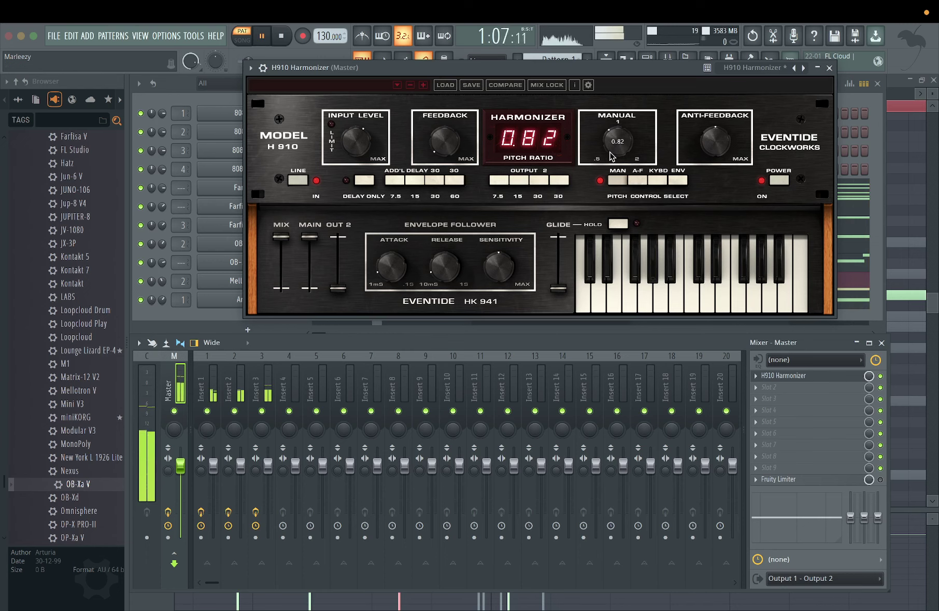
left_click_drag(577, 71, 499, 85)
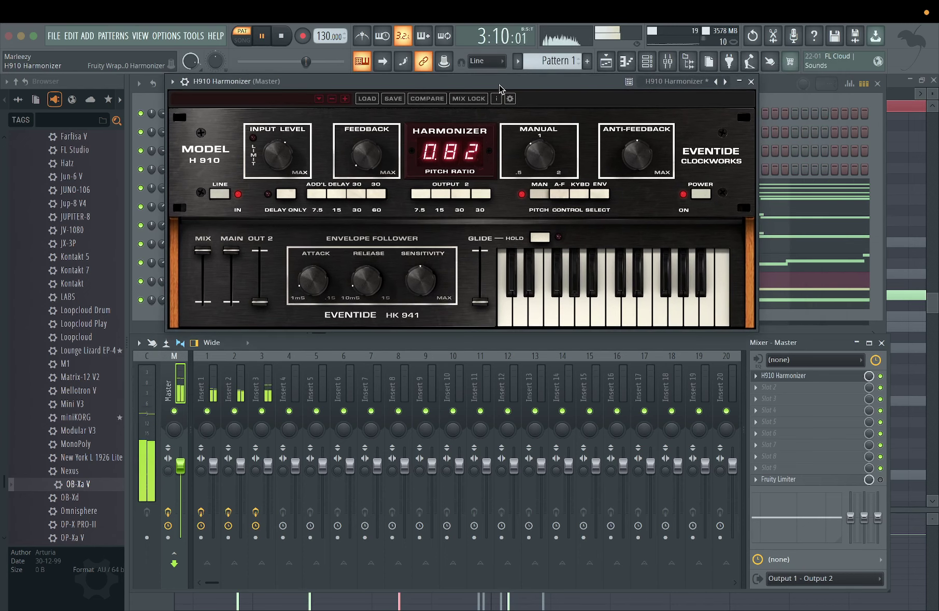
left_click_drag(499, 85, 540, 92)
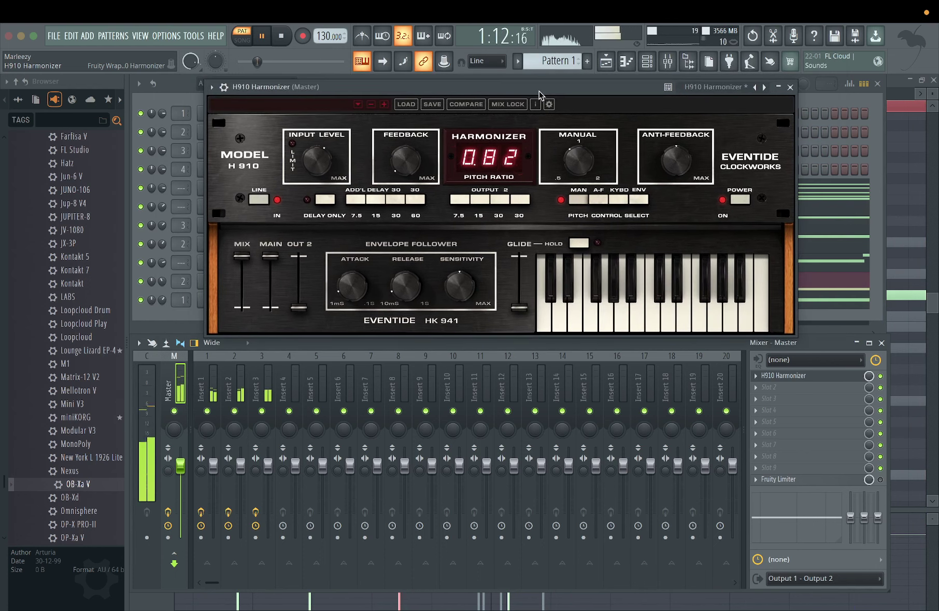
left_click_drag(539, 91, 557, 93)
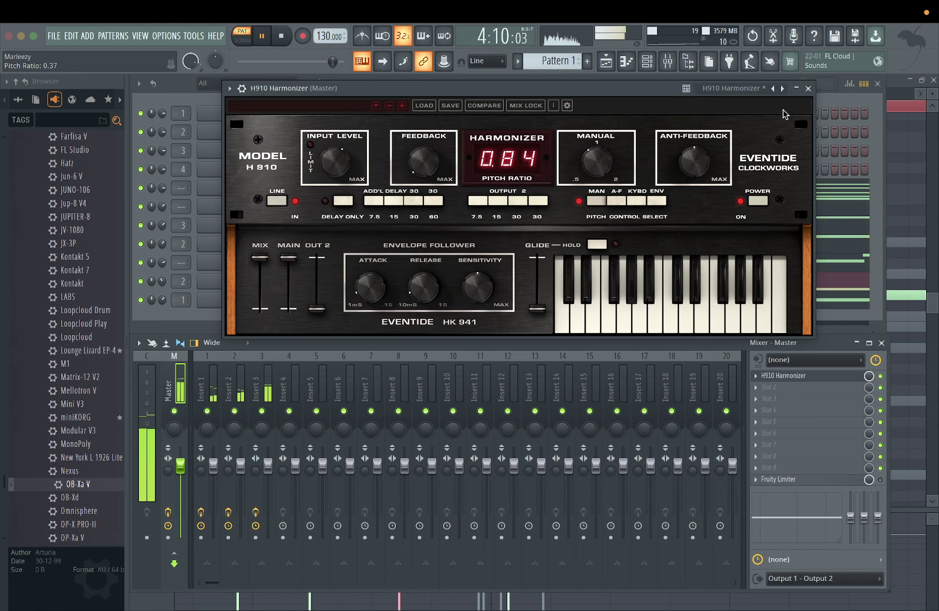
left_click(809, 88)
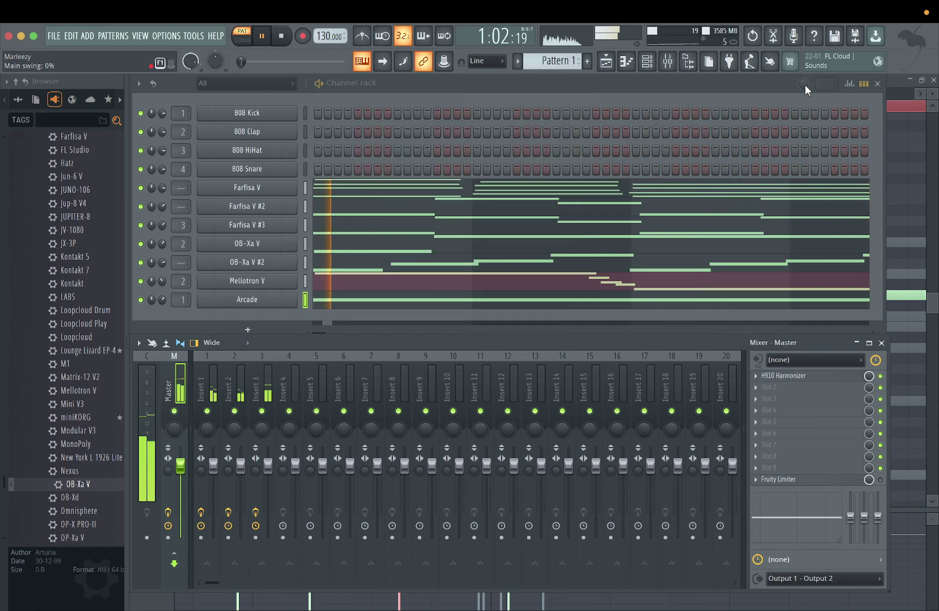
left_click(763, 390)
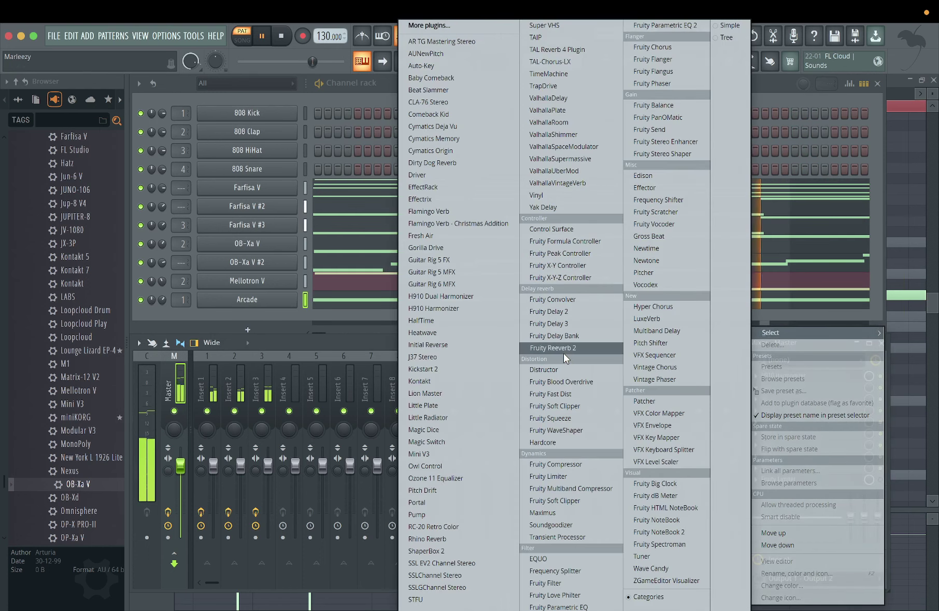
left_click(465, 307)
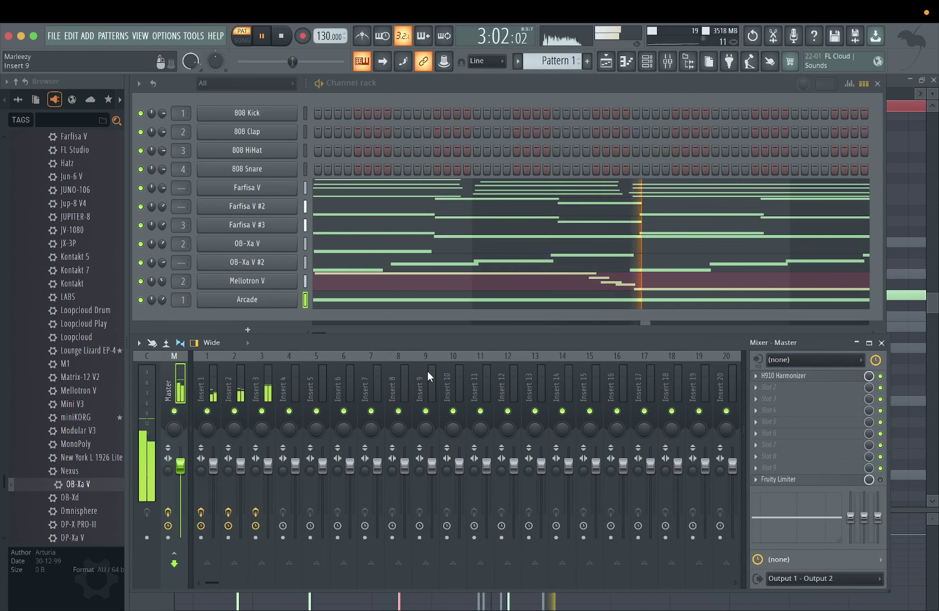
Bypass Pump on Insert 1 and lower the Arcade channel's volume further.
left_click(206, 381)
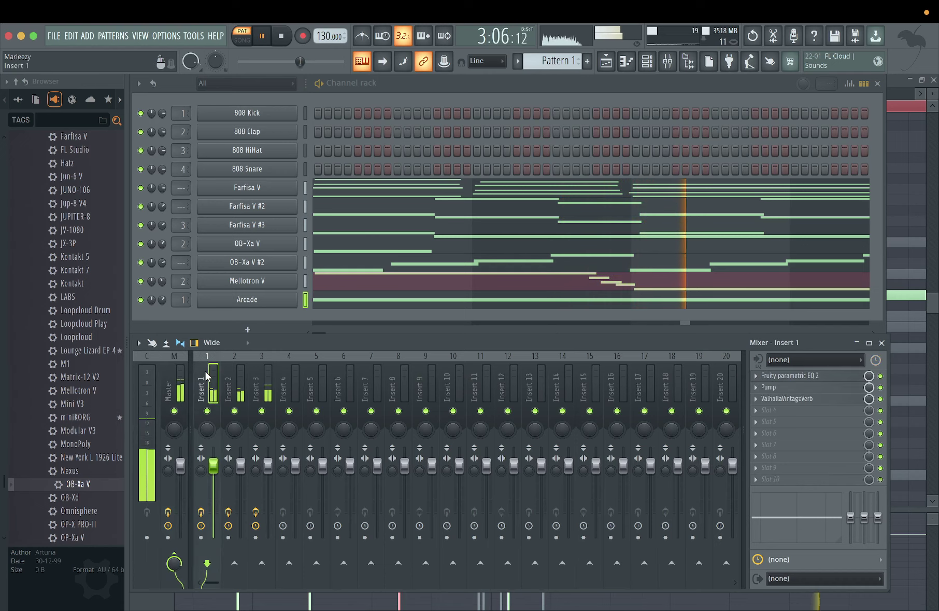
left_click(881, 387)
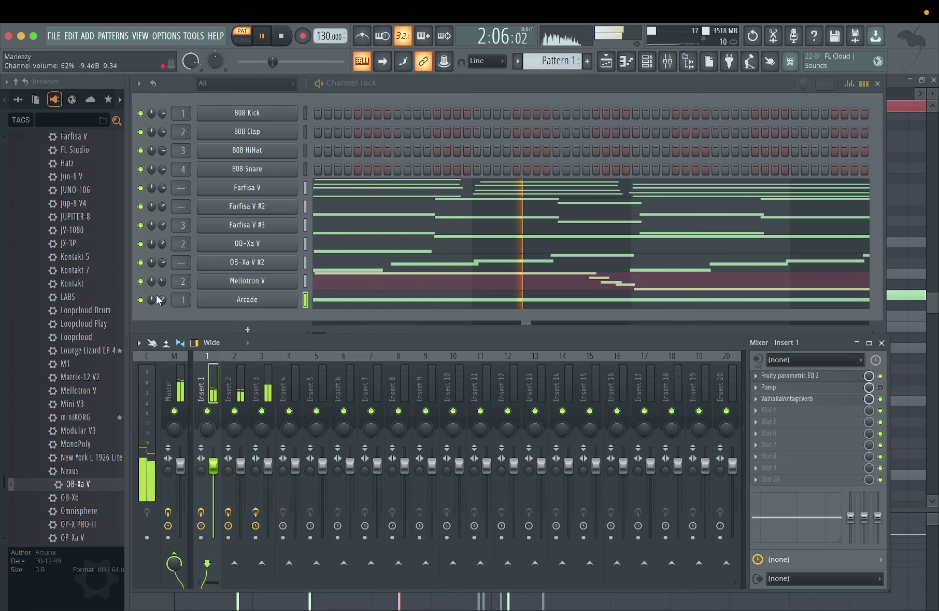
left_click_drag(161, 300, 162, 310)
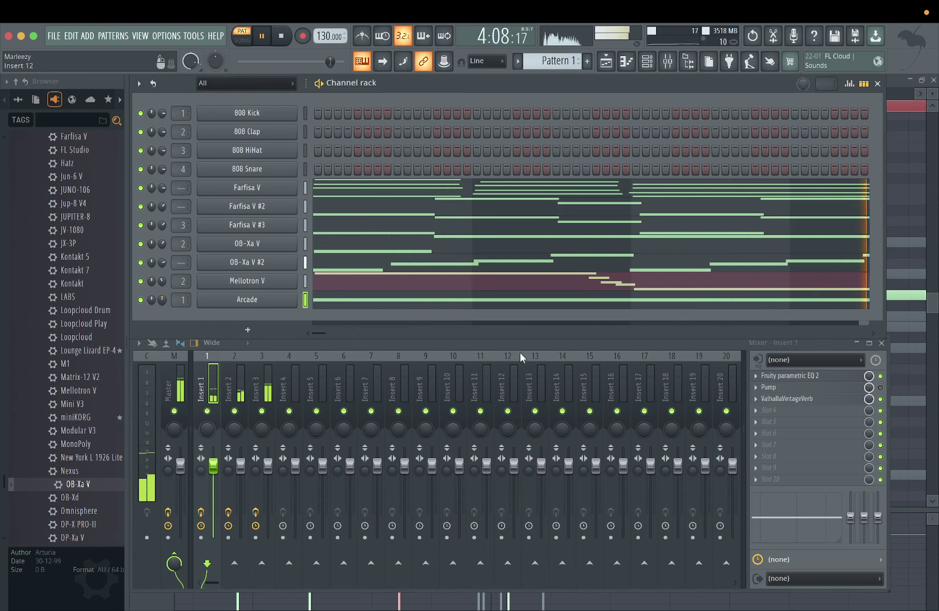
Reopen H910 Harmonizer on the Master track, set its pitch ratio to 0.82 and close its window.
left_click(182, 383)
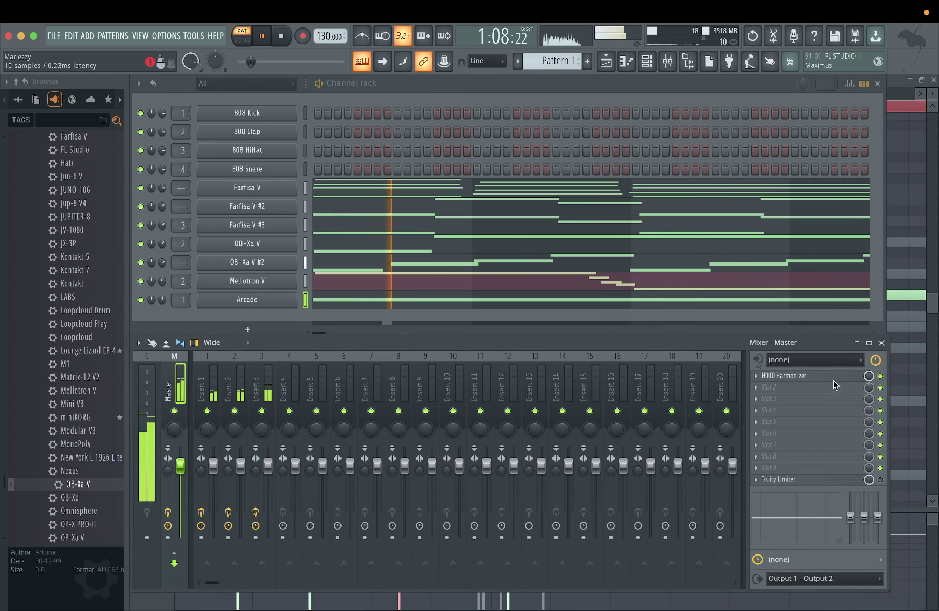
left_click(808, 375)
left_click_drag(592, 166, 592, 171)
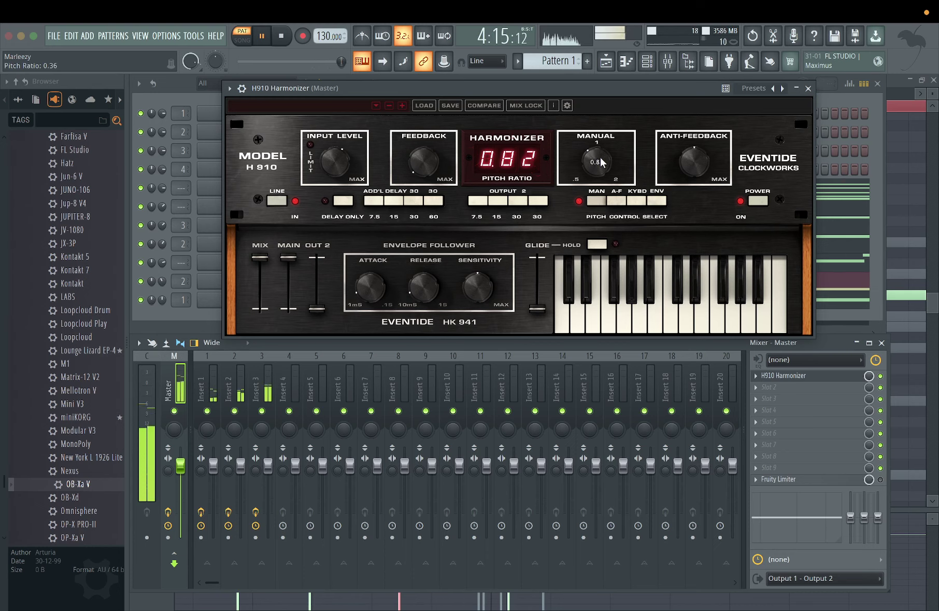
left_click(808, 89)
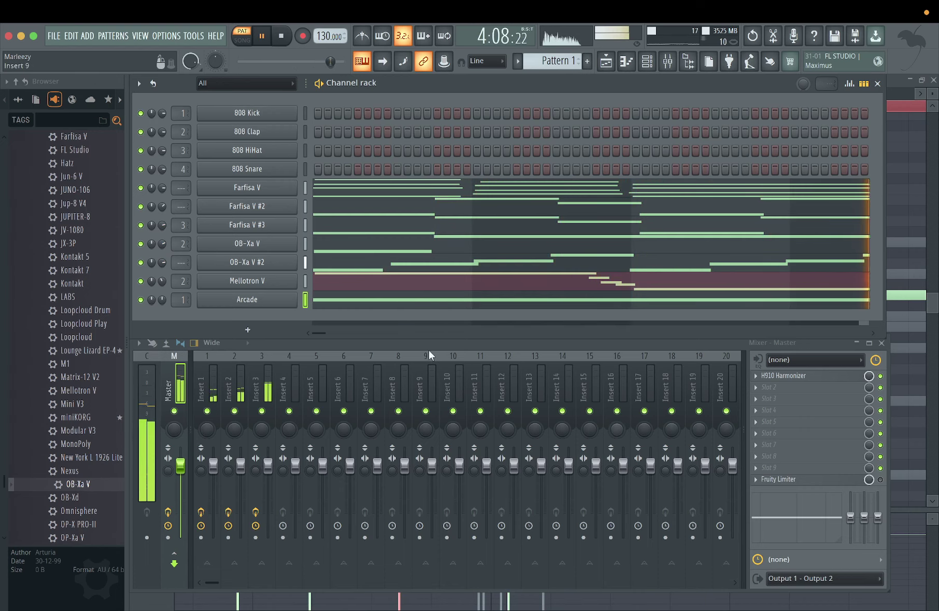
Lower the Farfisa V #3 channel's volume, and set the Master track's H910 Harmonizer pitch ratio to 0.89.
left_click_drag(163, 223, 162, 230)
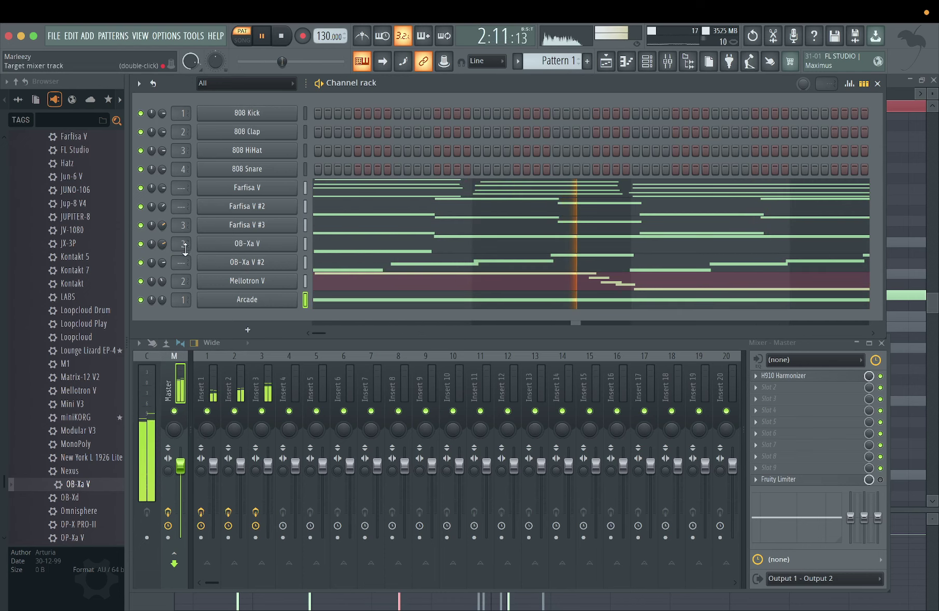
left_click(790, 380)
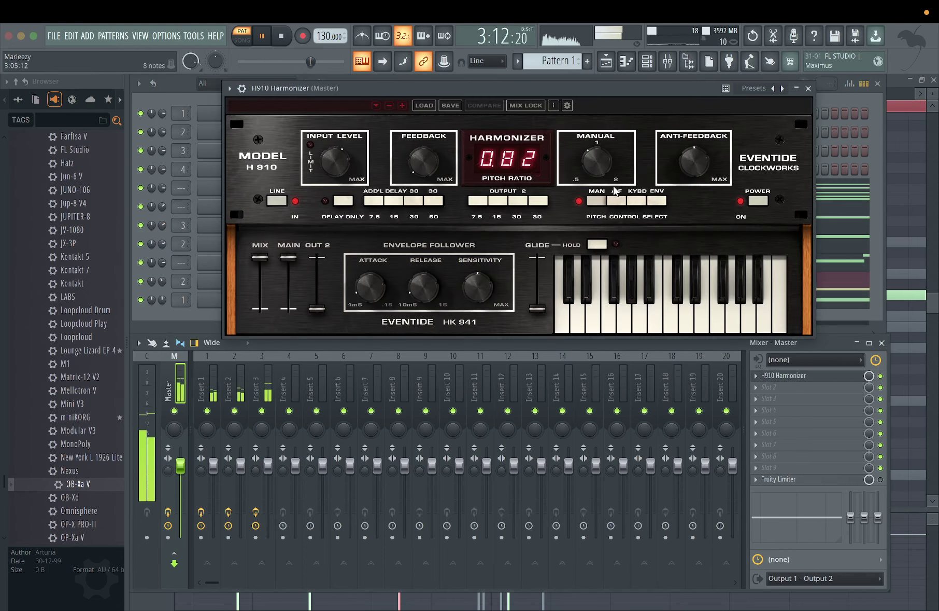
left_click_drag(586, 162, 585, 157)
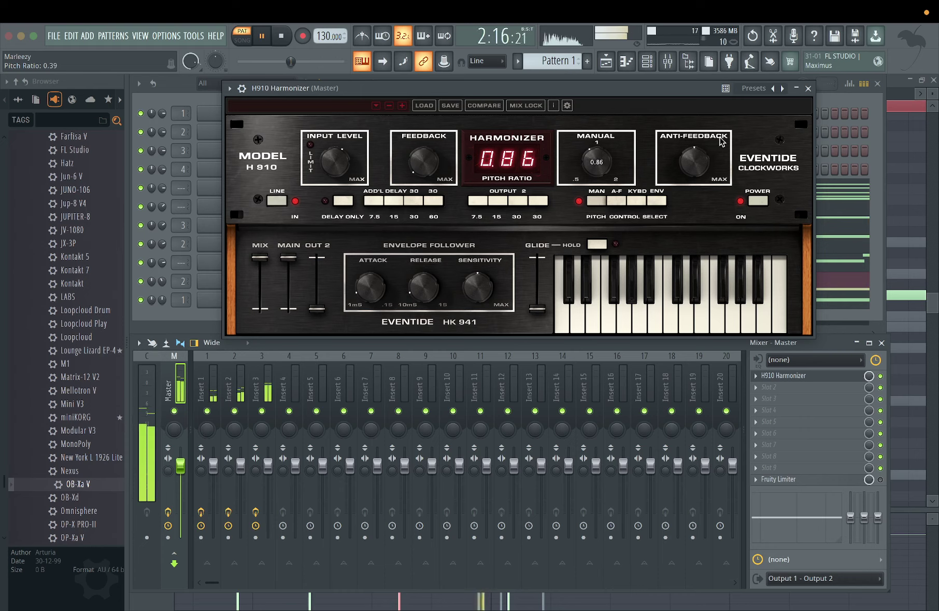
left_click(880, 376)
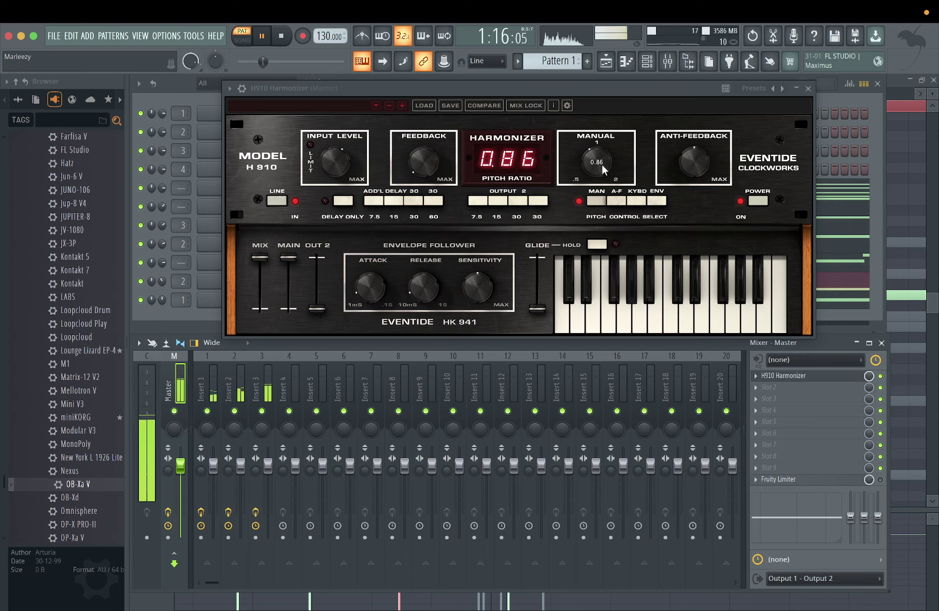
left_click_drag(602, 164, 602, 161)
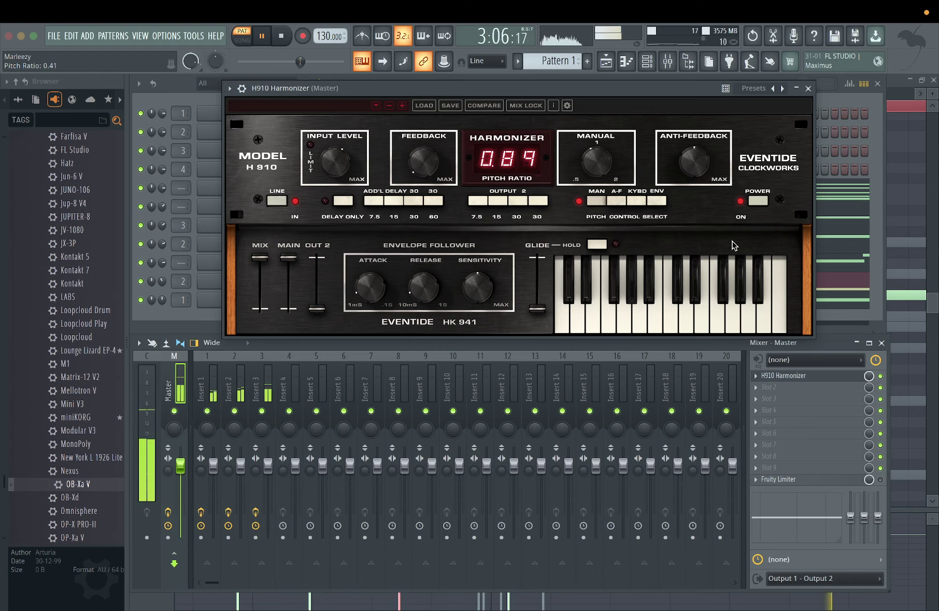
left_click(809, 89)
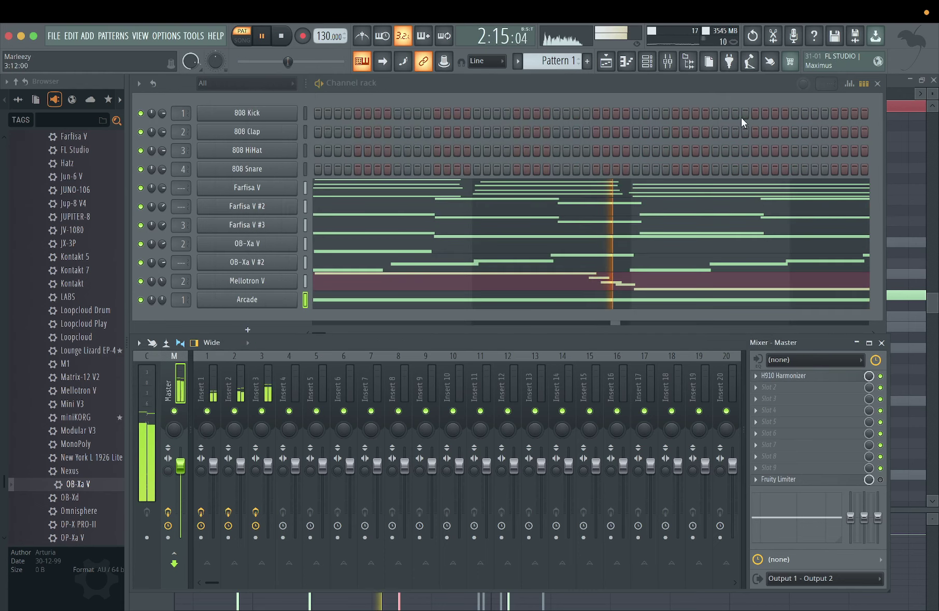
Add Cymatics Origin to the Master track and set its resample frequency to about 19234 Hz.
left_click(798, 456)
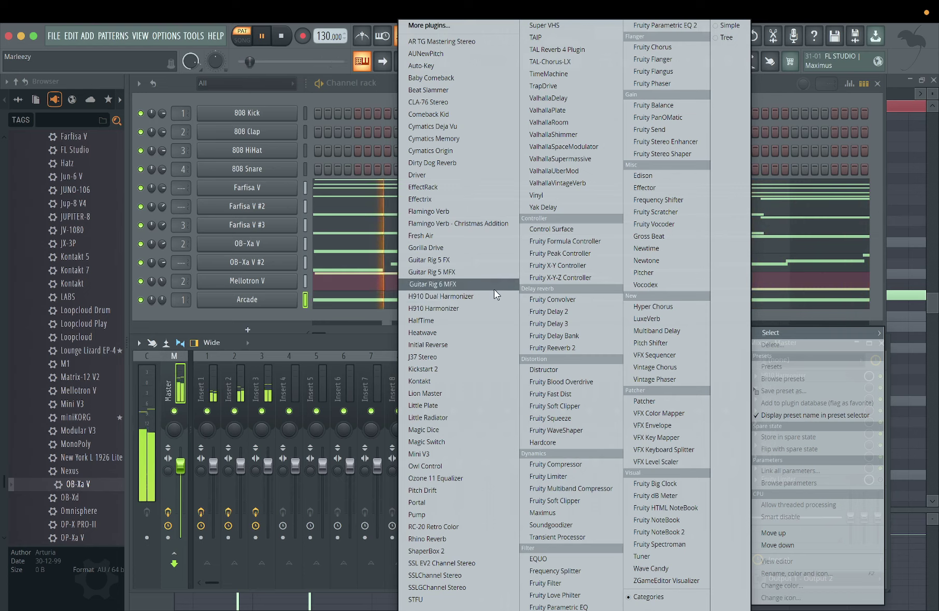
left_click(484, 155)
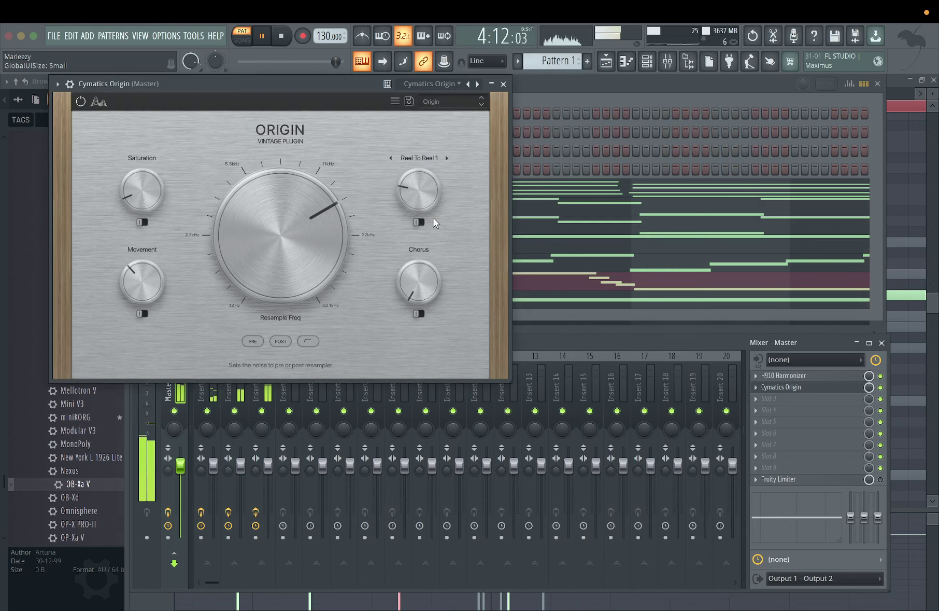
left_click_drag(239, 218, 207, 214)
Load the Next Door factory preset in Cymatics Origin and set the resample frequency to about 7305 Hz.
left_click(451, 101)
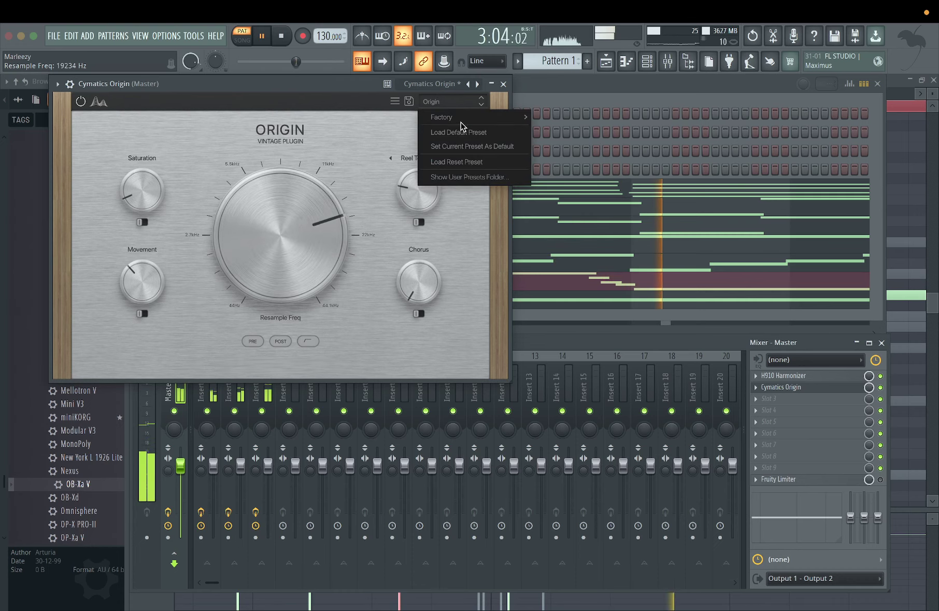
mouse_move(464, 118)
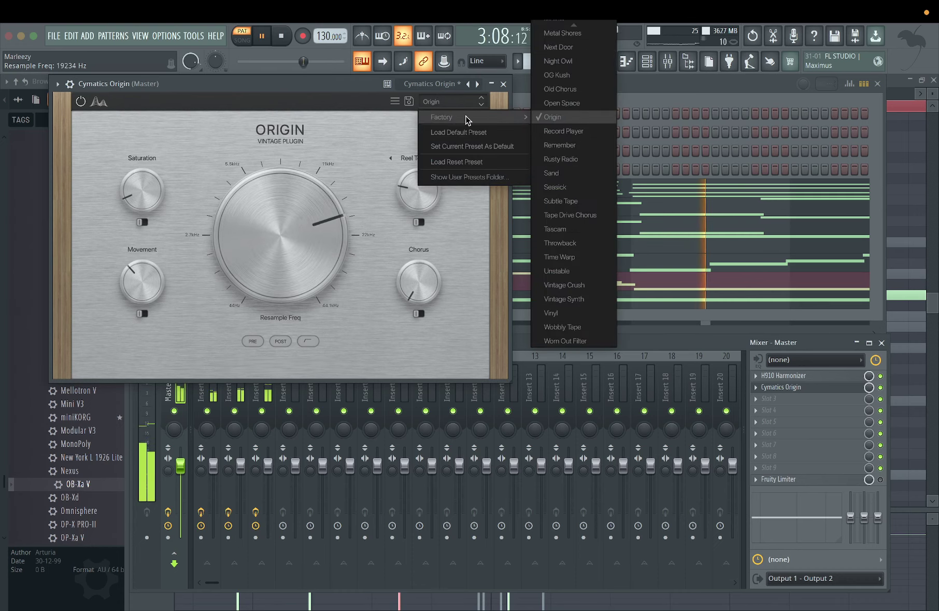
left_click(576, 48)
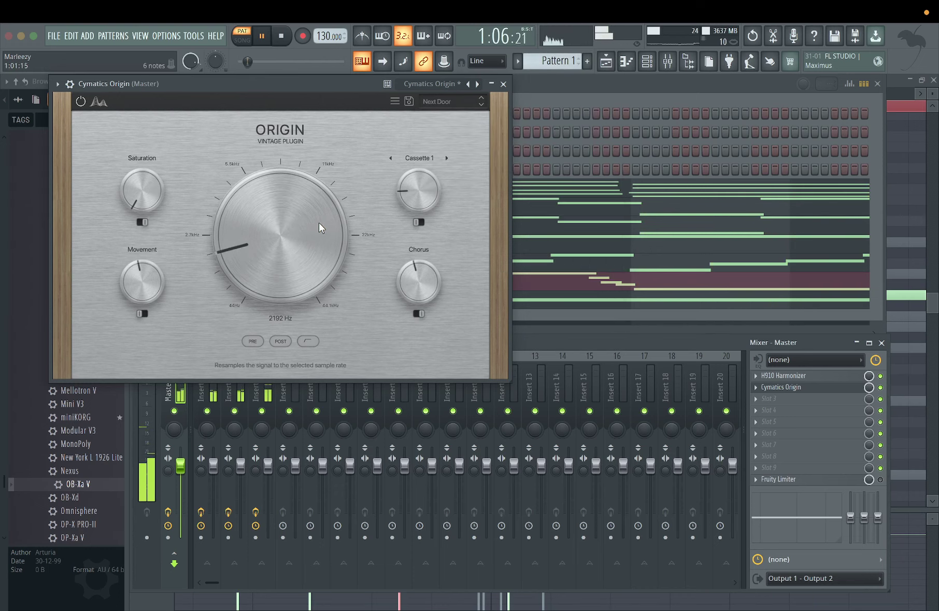
left_click_drag(318, 228, 309, 189)
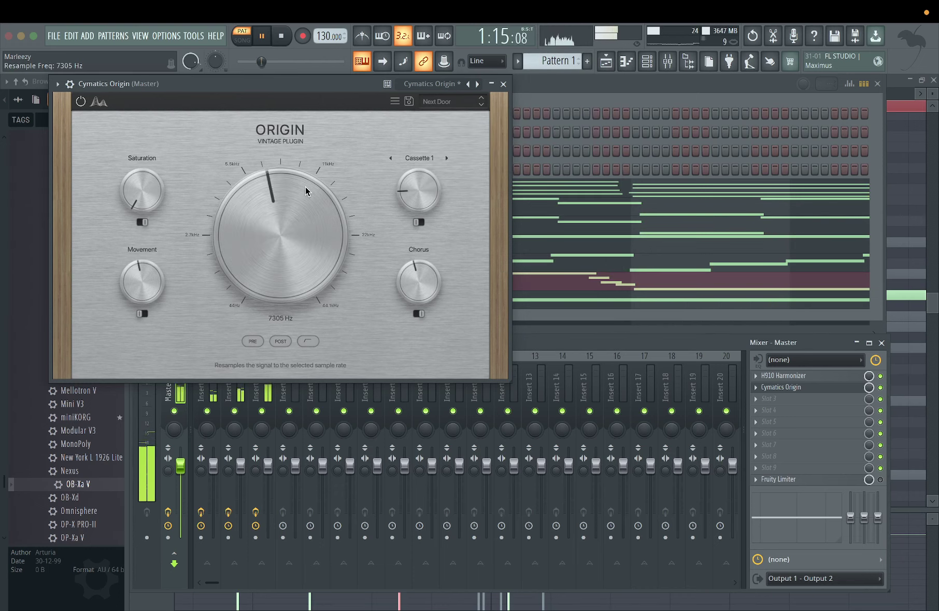
Load the Night Owl factory preset in Cymatics Origin, set the resample frequency to about 10255 Hz and close the plugin window.
left_click(446, 104)
mouse_move(475, 118)
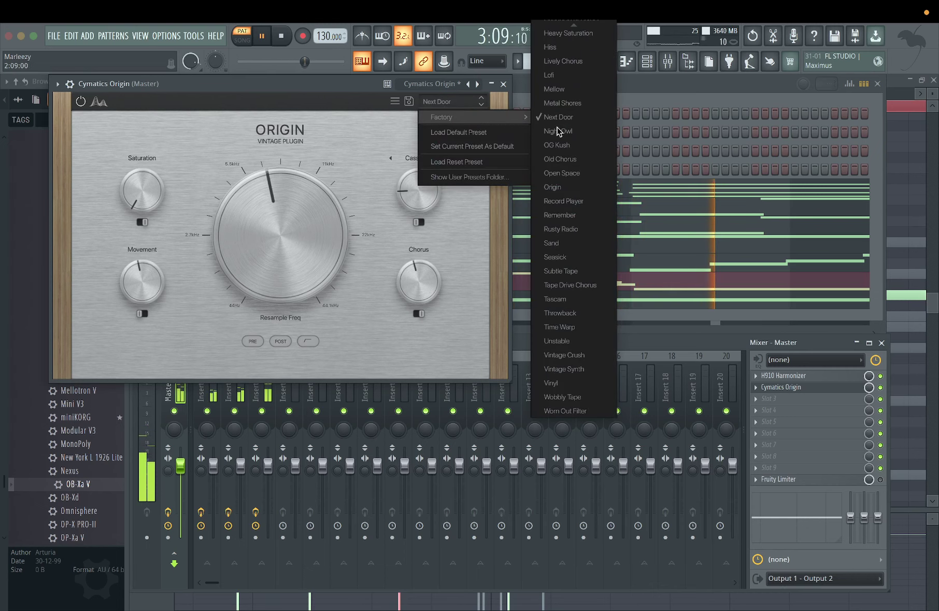
left_click(559, 132)
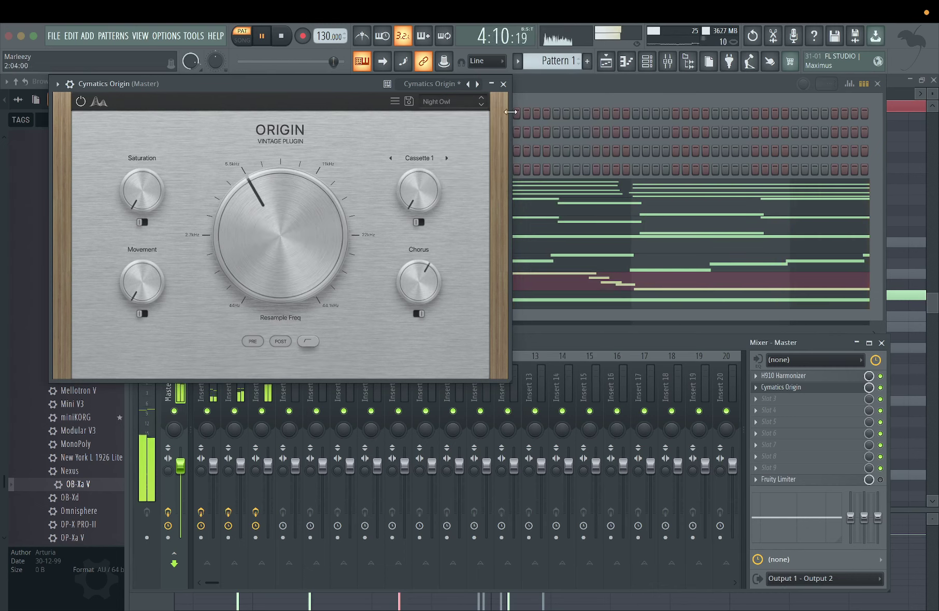
mouse_move(250, 245)
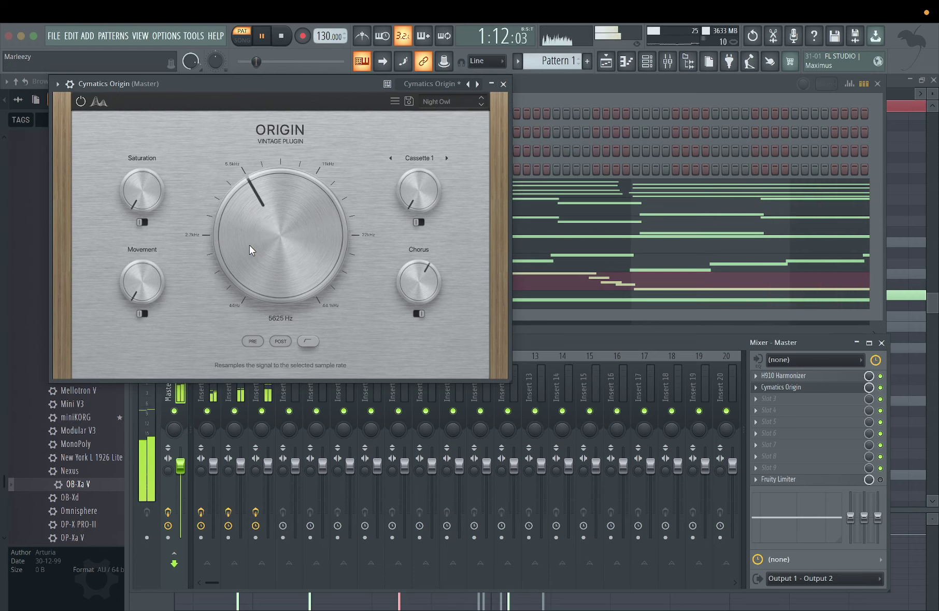
left_click_drag(248, 245, 246, 225)
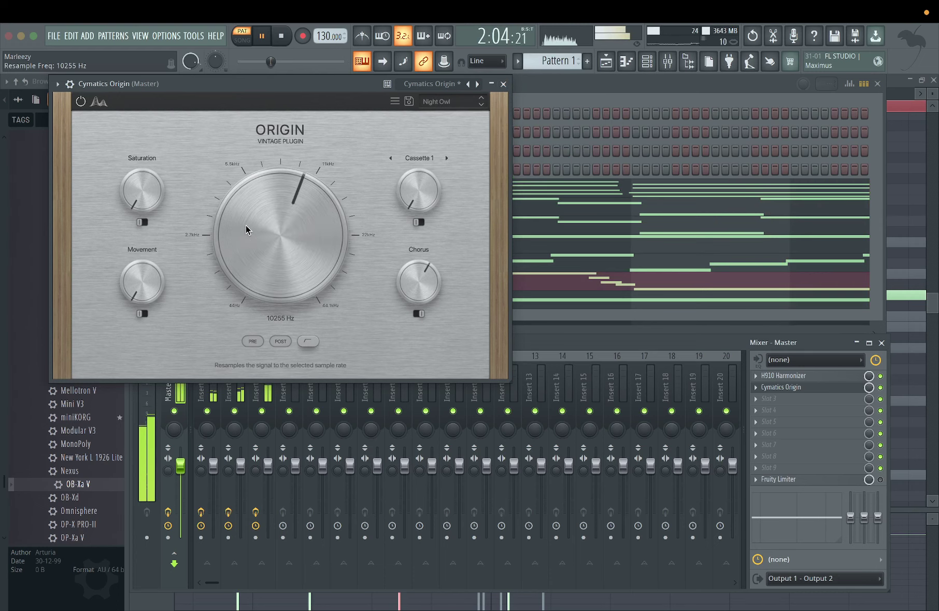
left_click(503, 83)
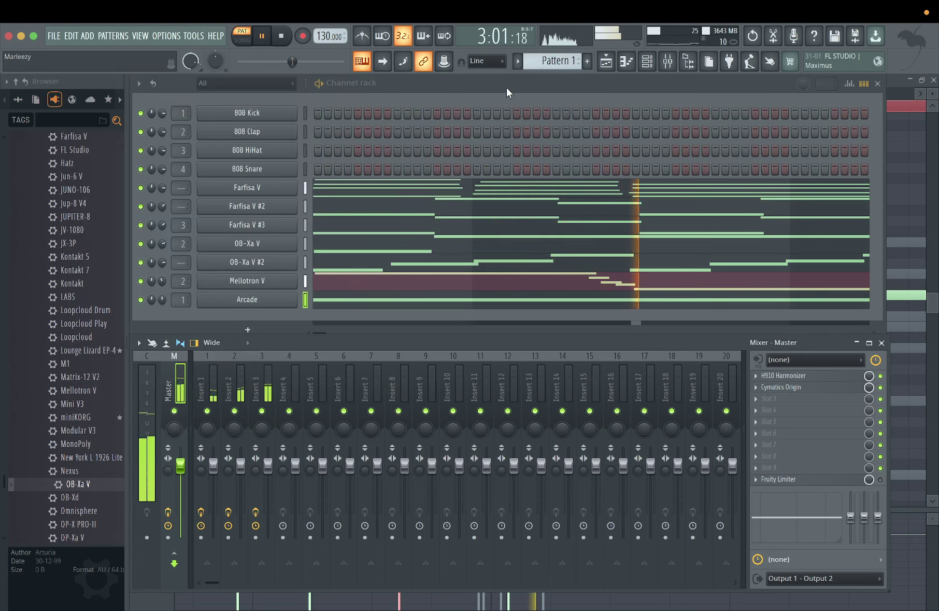
Reopen Cymatics Origin on the Master track, set its resample frequency to about 18761 Hz and close its window.
left_click(817, 388)
left_click_drag(328, 260, 329, 239)
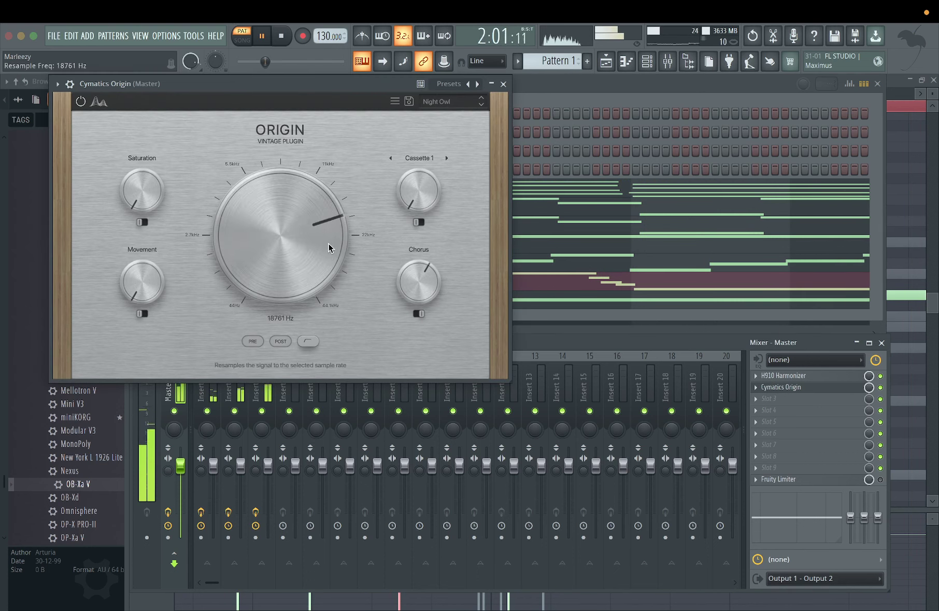
left_click(504, 84)
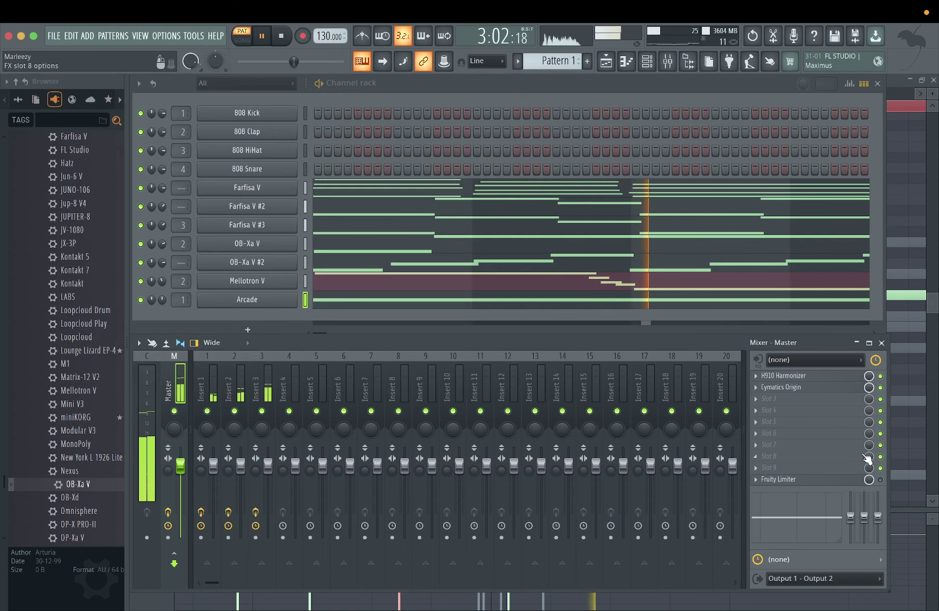
Open H910 Harmonizer on the Master track, try adjusting its input level and lower its mix level to 62%.
left_click(829, 377)
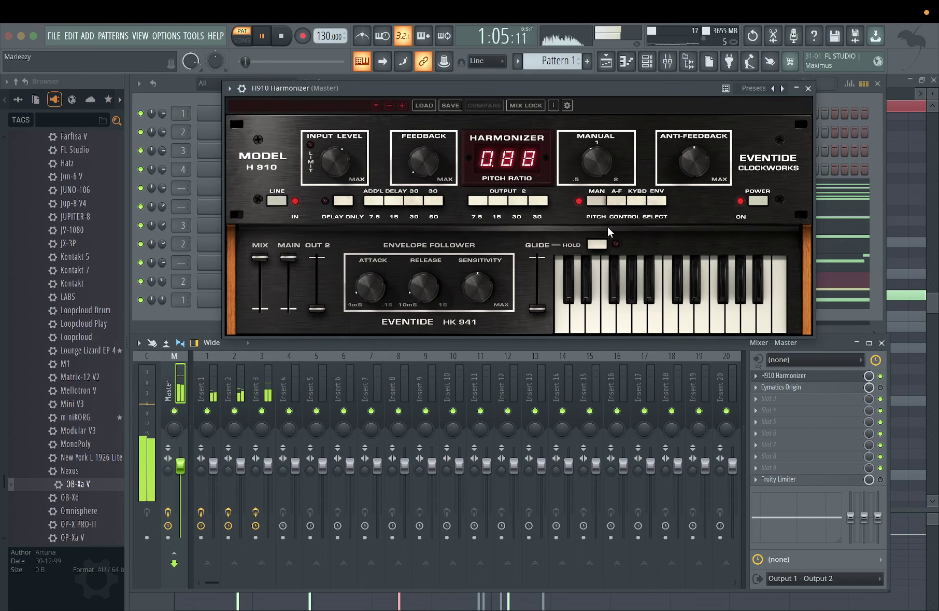
mouse_move(335, 164)
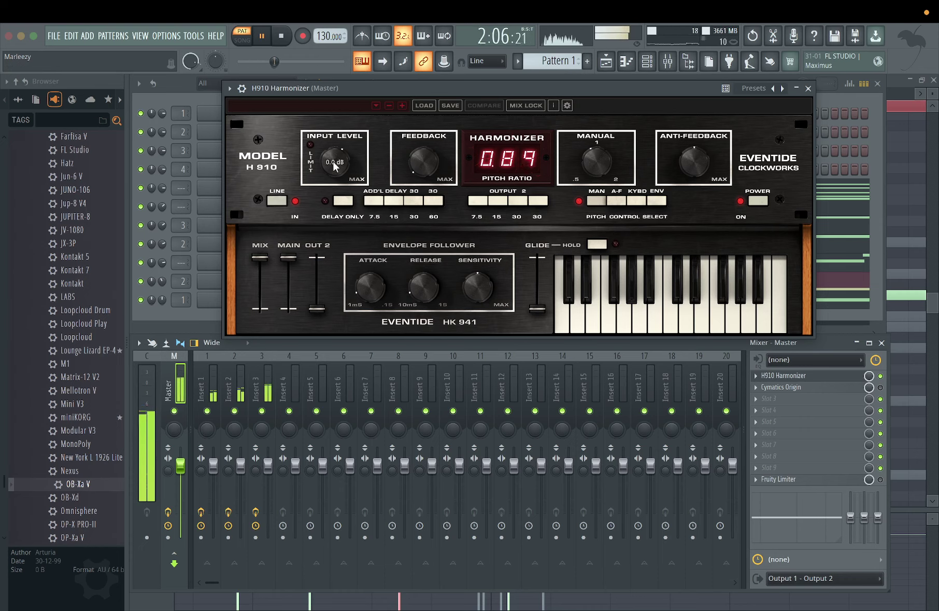
mouse_move(334, 164)
left_mouse_down()
mouse_move(327, 181)
mouse_move(328, 168)
left_mouse_up()
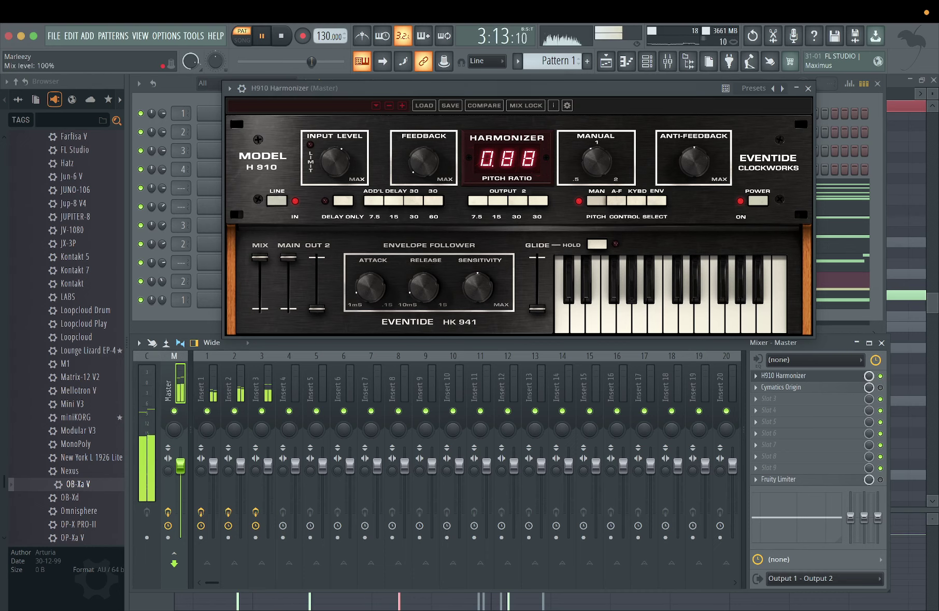
left_click_drag(870, 376, 869, 393)
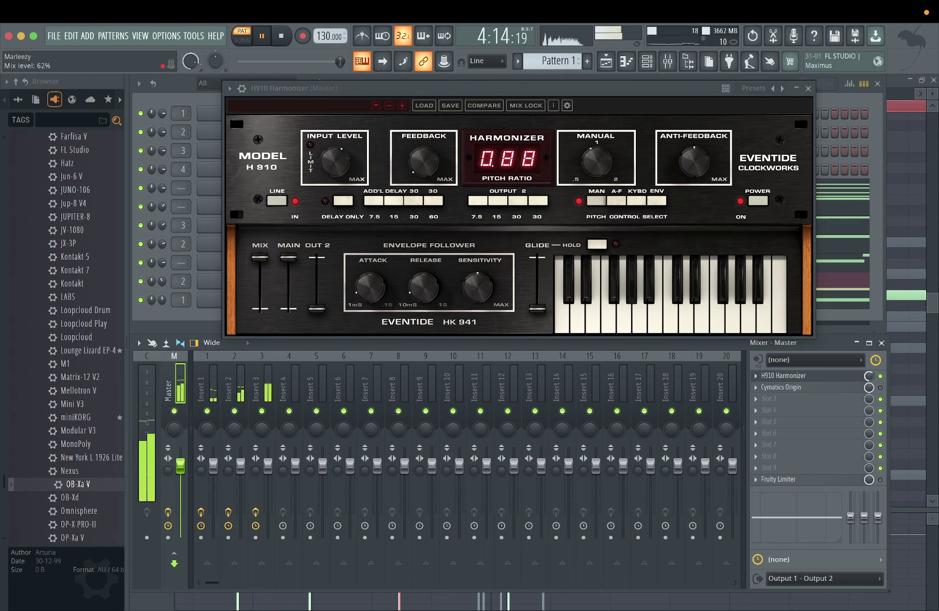
Bypass H910 Harmonizer on the Master track for comparison, close its window and enable it again.
left_click(880, 375)
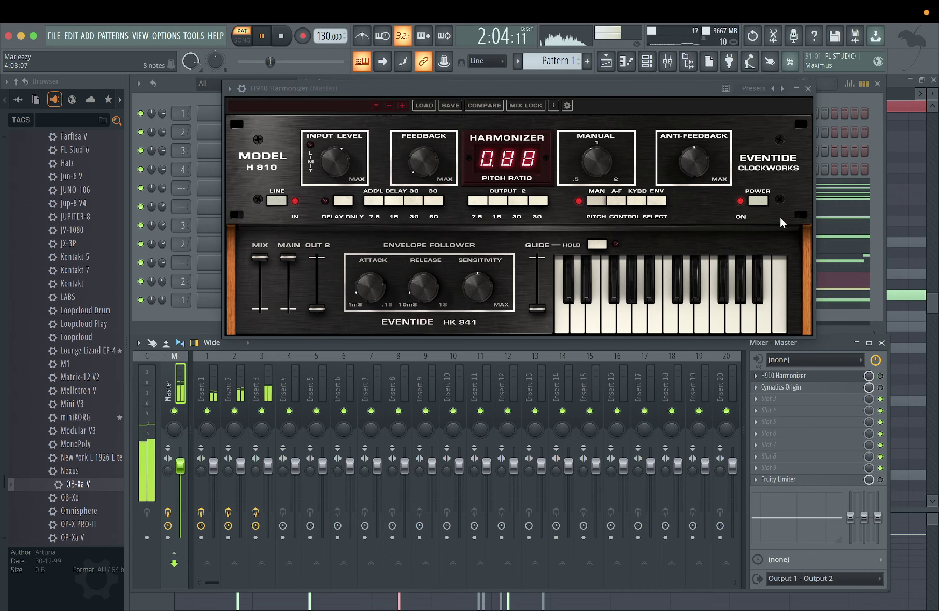
left_click(809, 87)
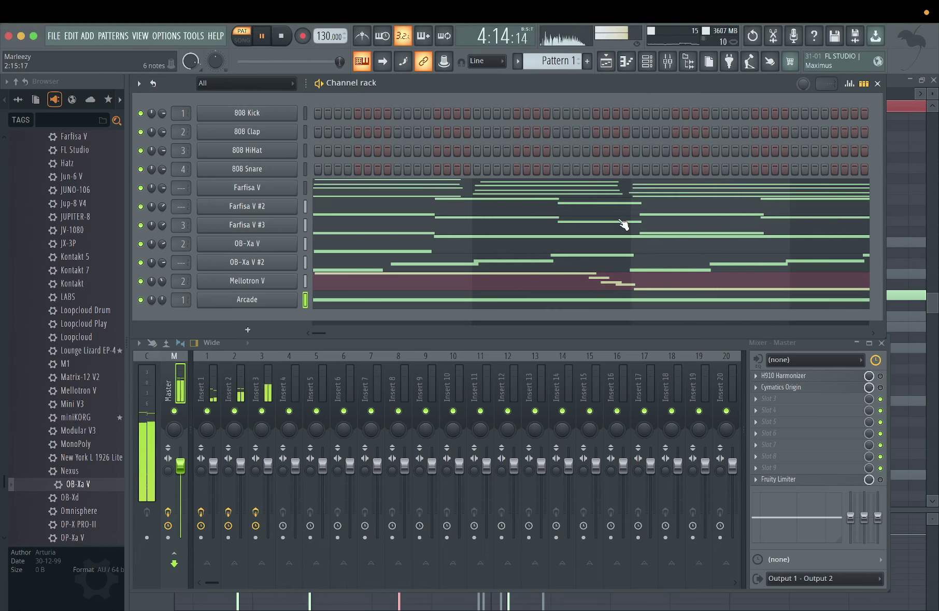
left_click(880, 376)
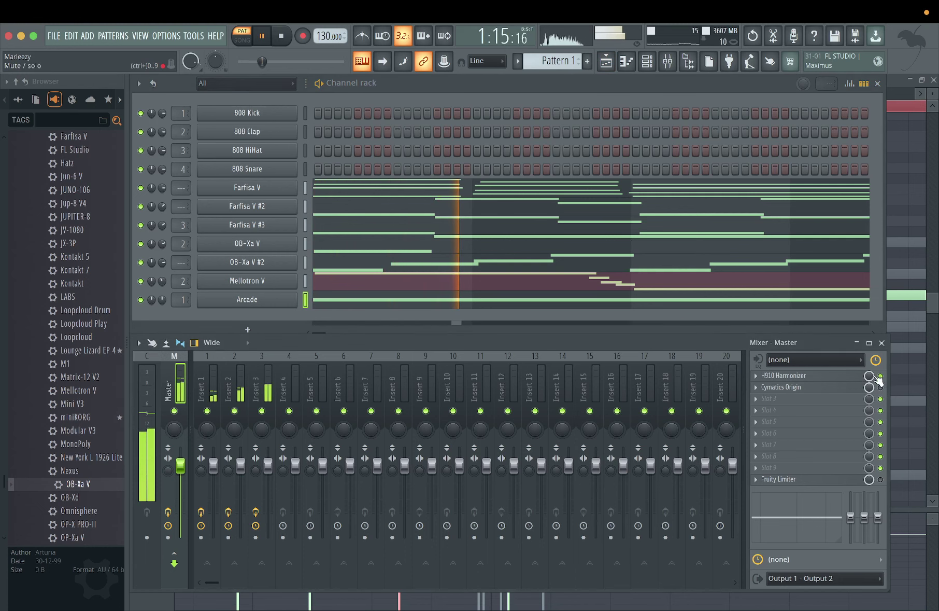
Reopen H910 Harmonizer on the Master track, try pitch ratios such as 0.75, set it to 0.94 and close its window.
left_click(835, 375)
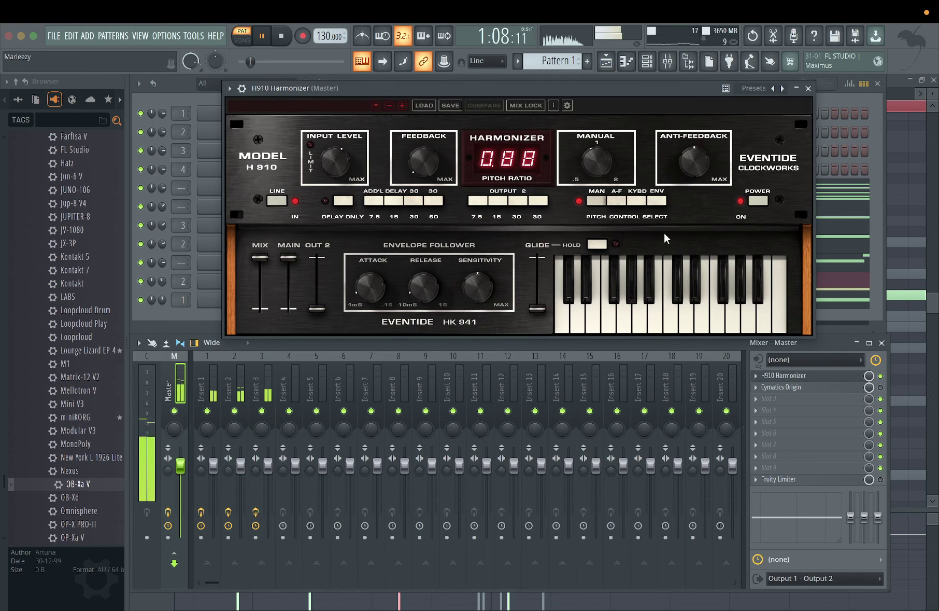
left_click_drag(606, 169, 605, 171)
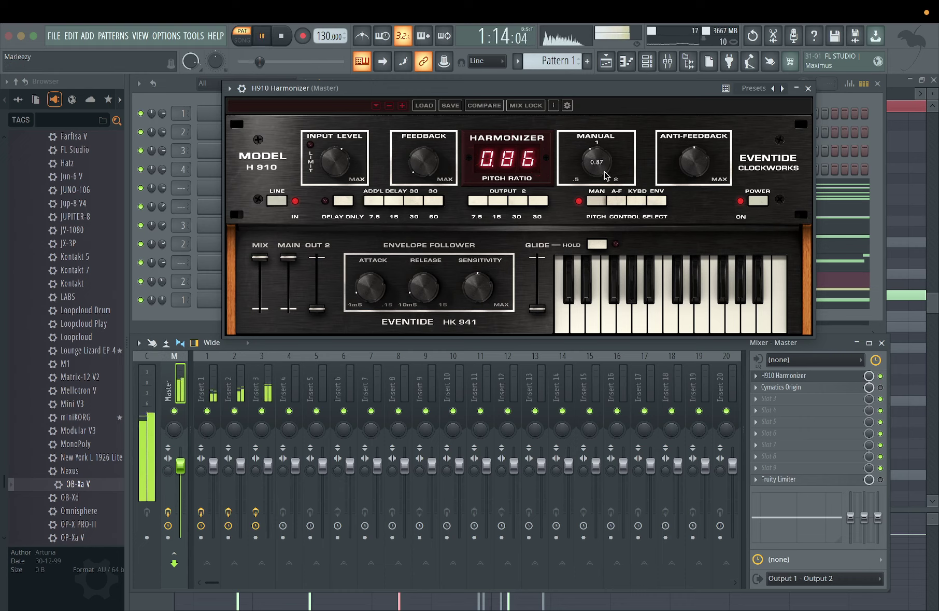
left_click_drag(604, 172, 601, 187)
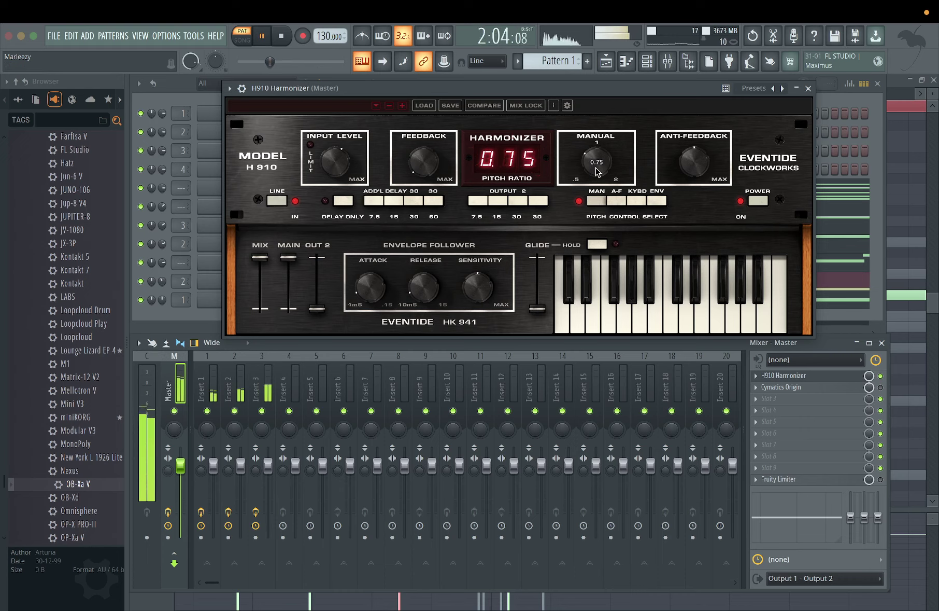
left_click_drag(598, 171, 599, 160)
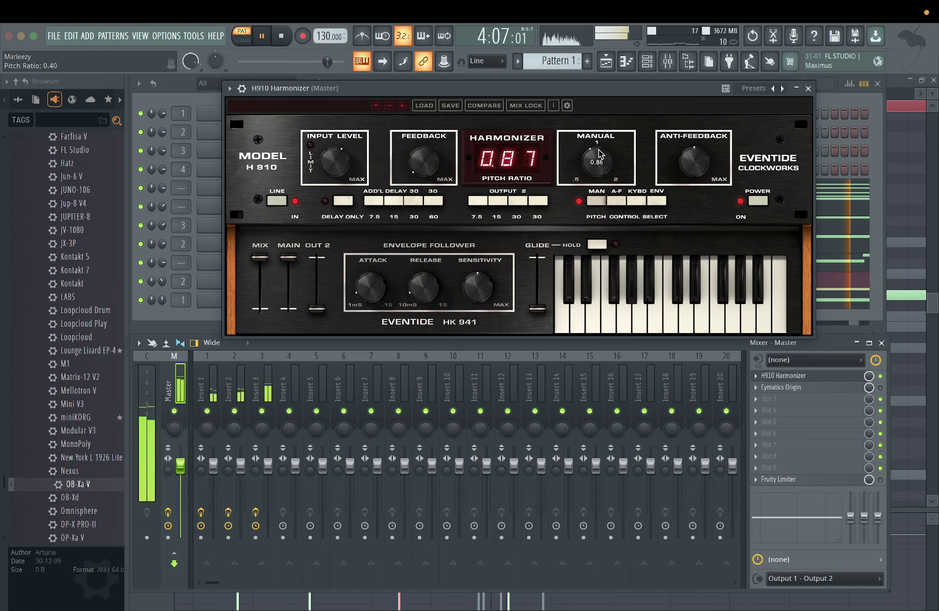
key("space")
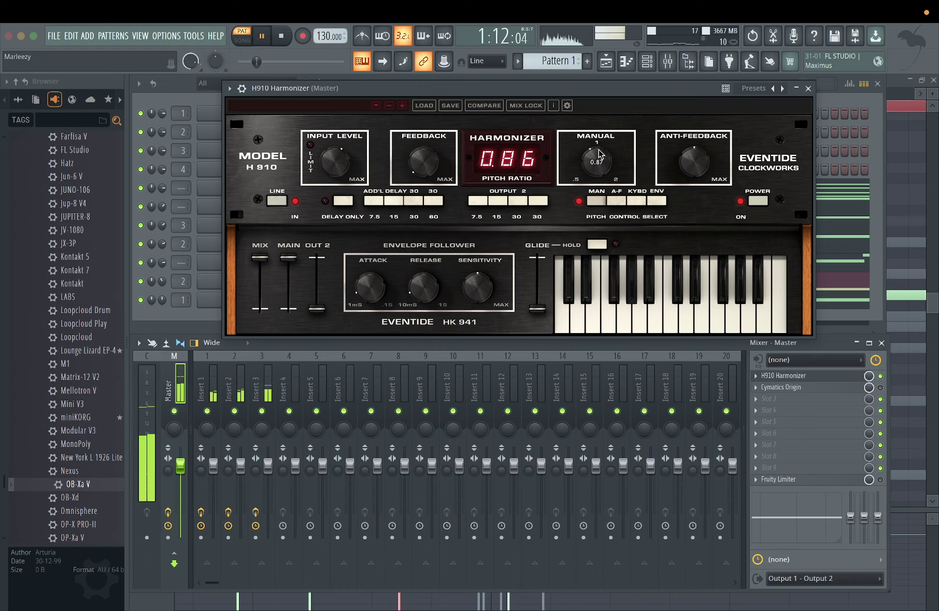
left_click_drag(600, 154, 601, 153)
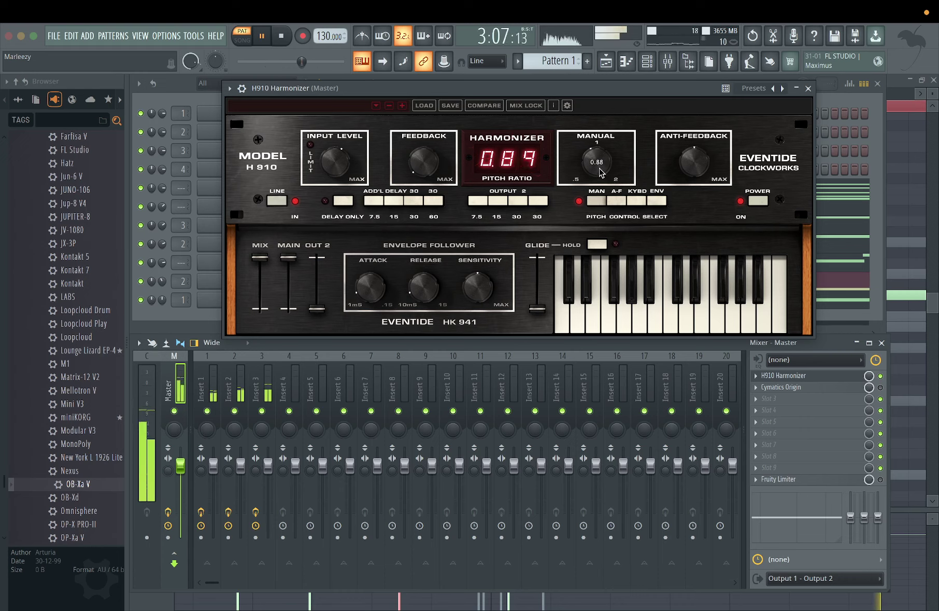
left_click_drag(600, 166, 600, 164)
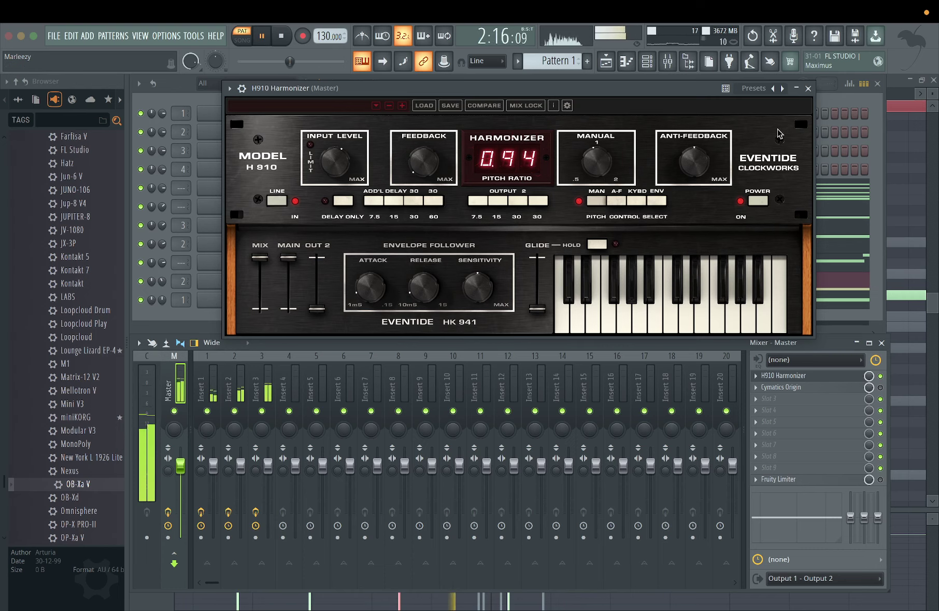
left_click(808, 88)
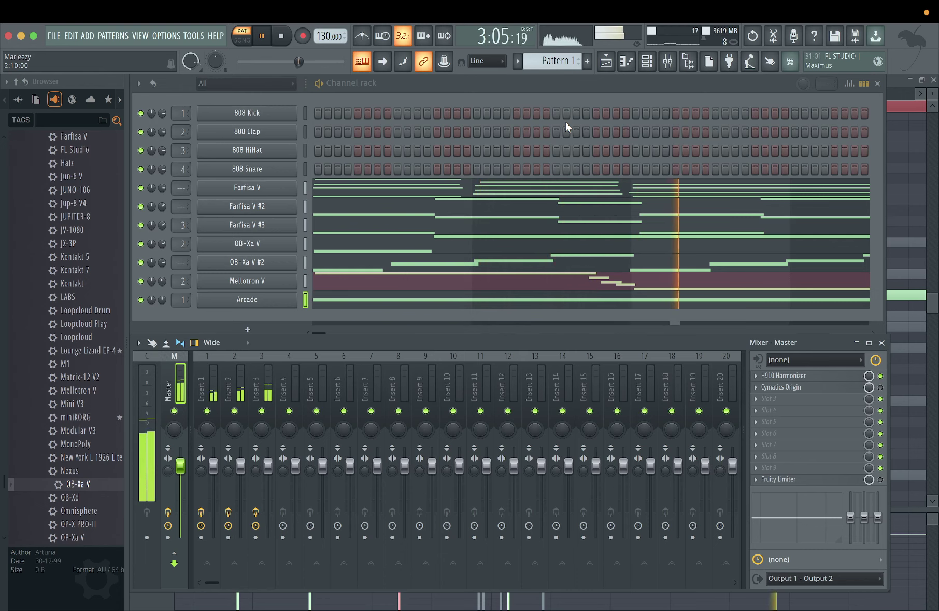
Save the project under the name Neighborz in a new project folder.
left_click(54, 36)
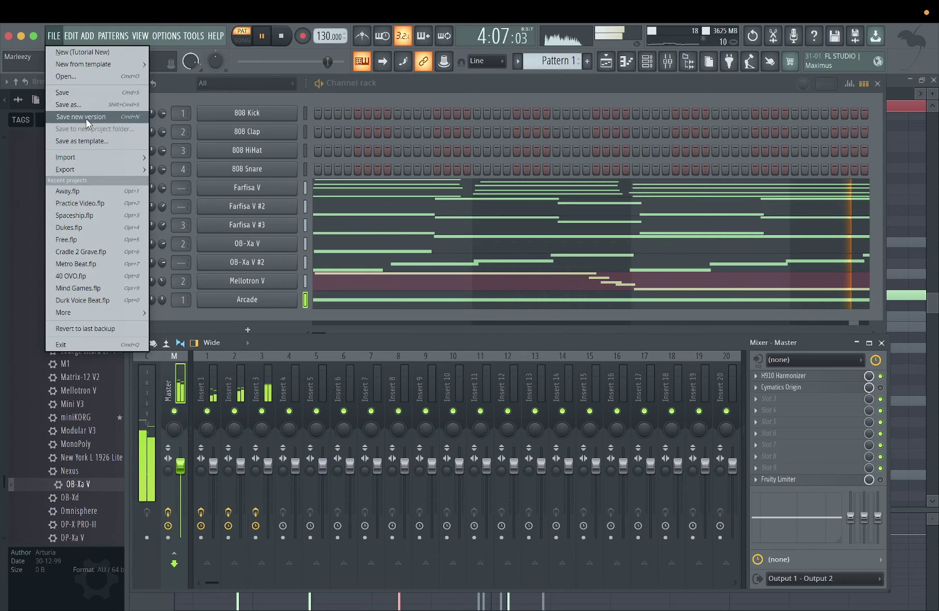
left_click(84, 104)
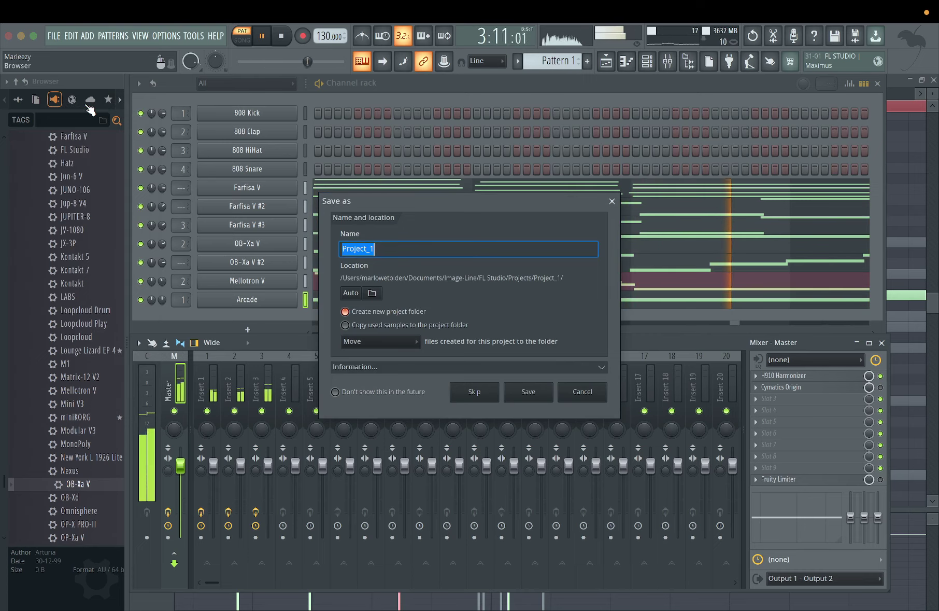
type("Neigh")
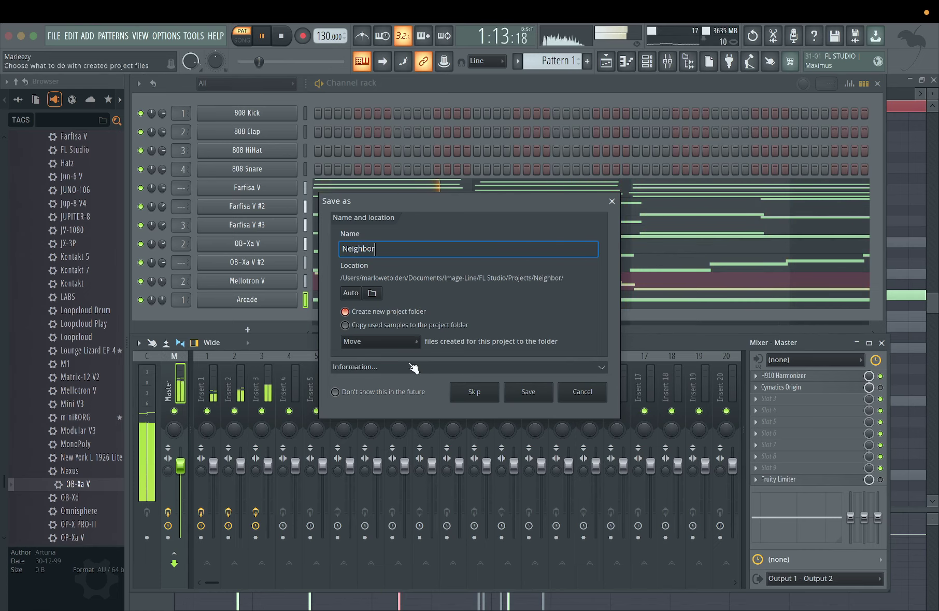
type("bor")
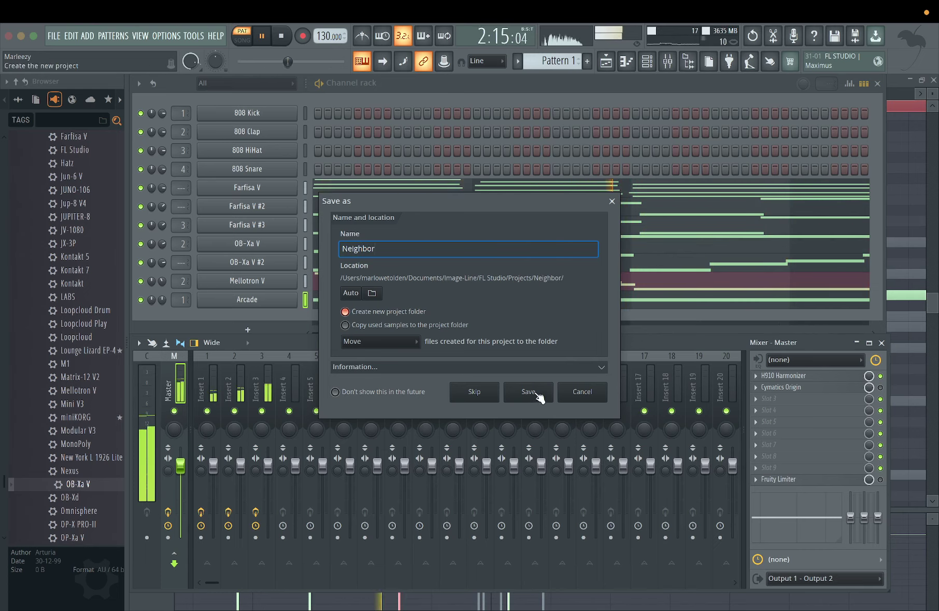
type("z")
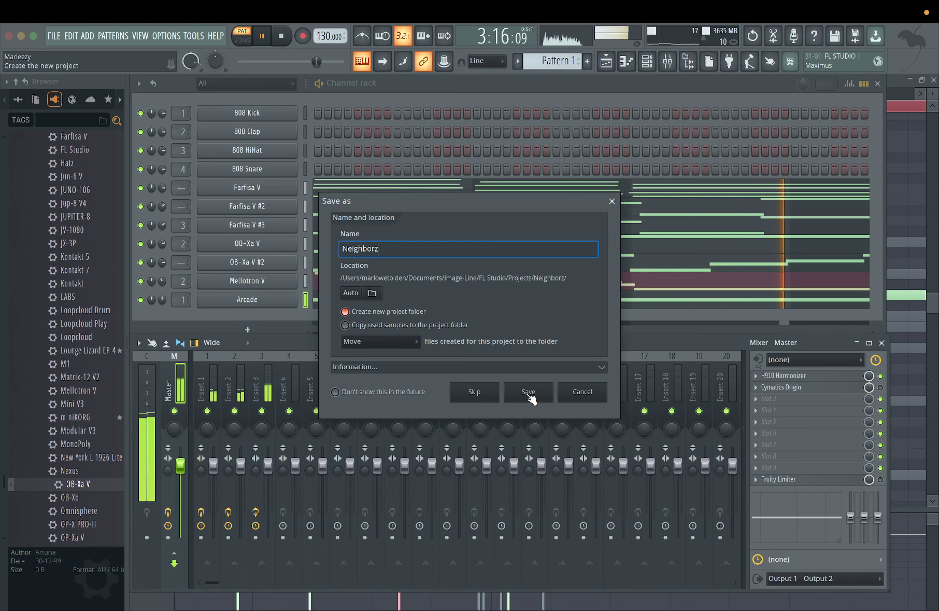
left_click(529, 394)
key("space")
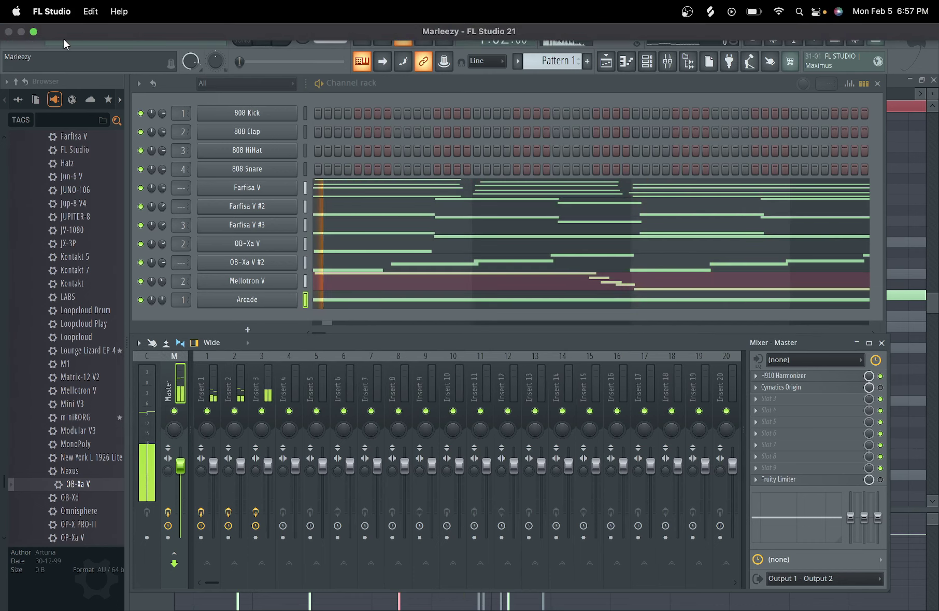
Export the pattern as the wave file Neighborz.wav to the Loops folder on the Desktop, keeping the offered render settings.
left_click(54, 36)
mouse_move(87, 166)
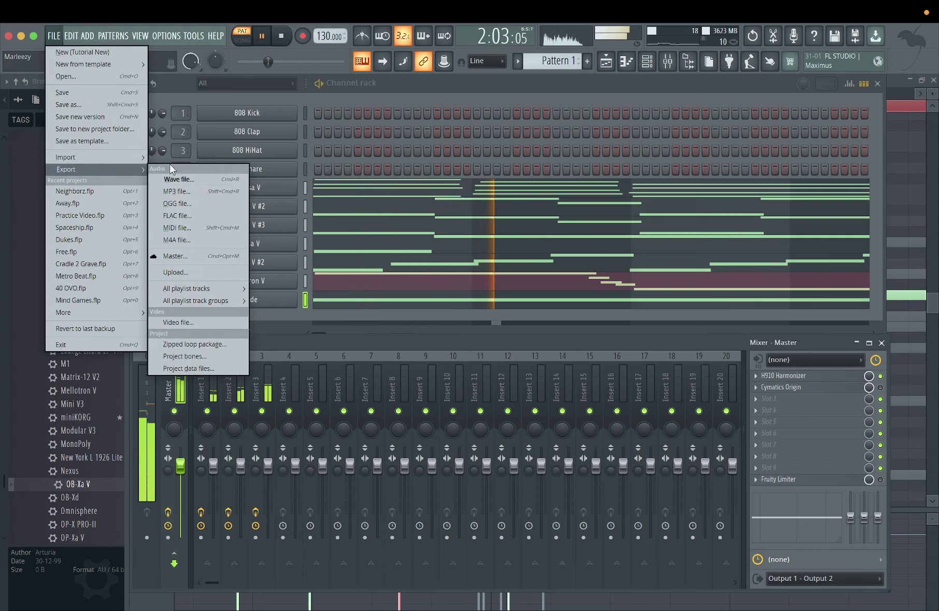
left_click(212, 182)
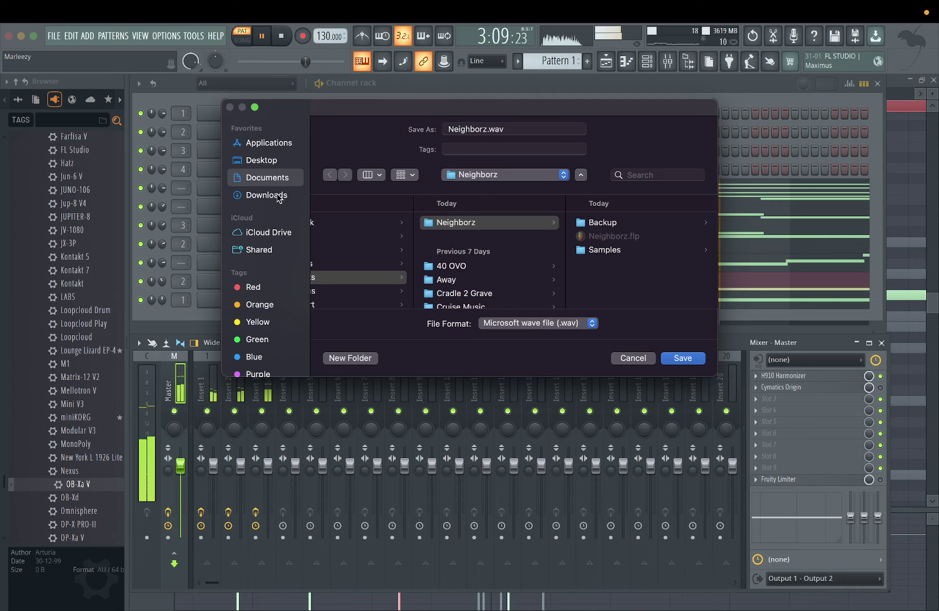
left_click(261, 160)
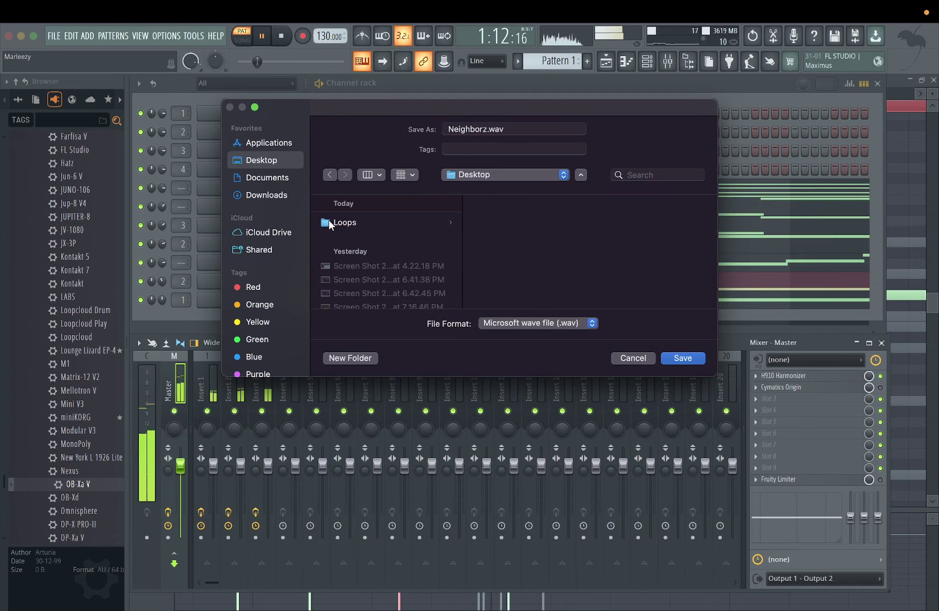
left_click(331, 223)
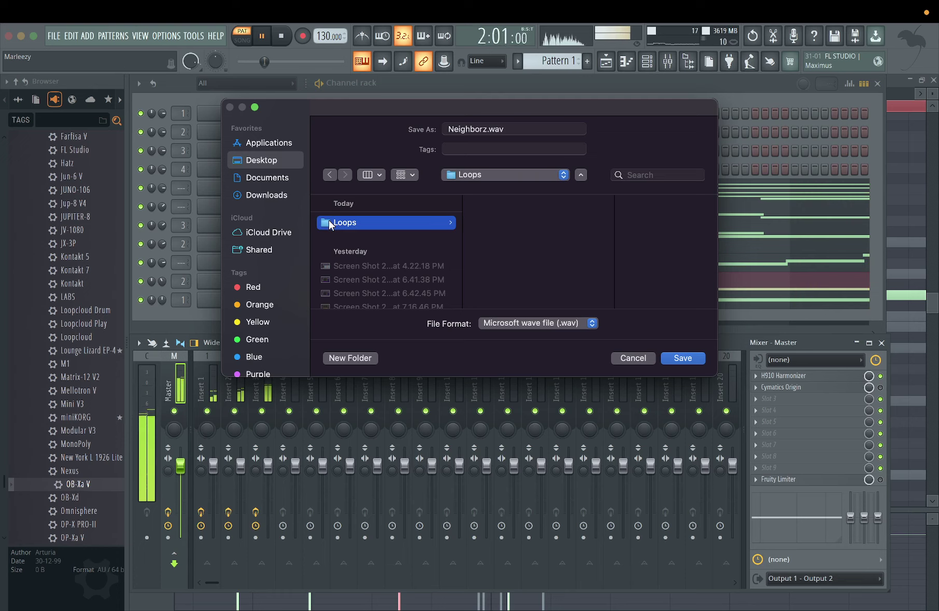
left_click(683, 358)
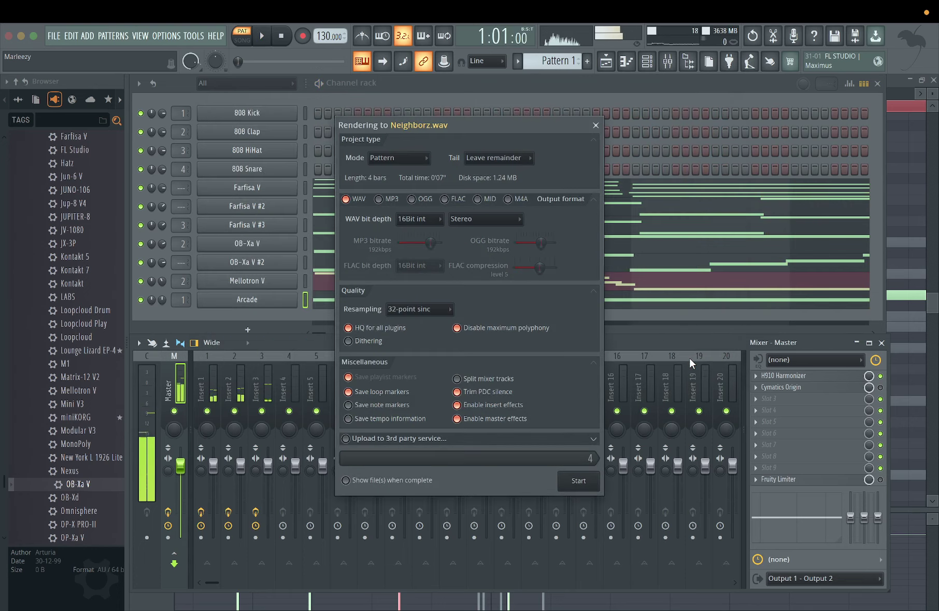
left_click(578, 482)
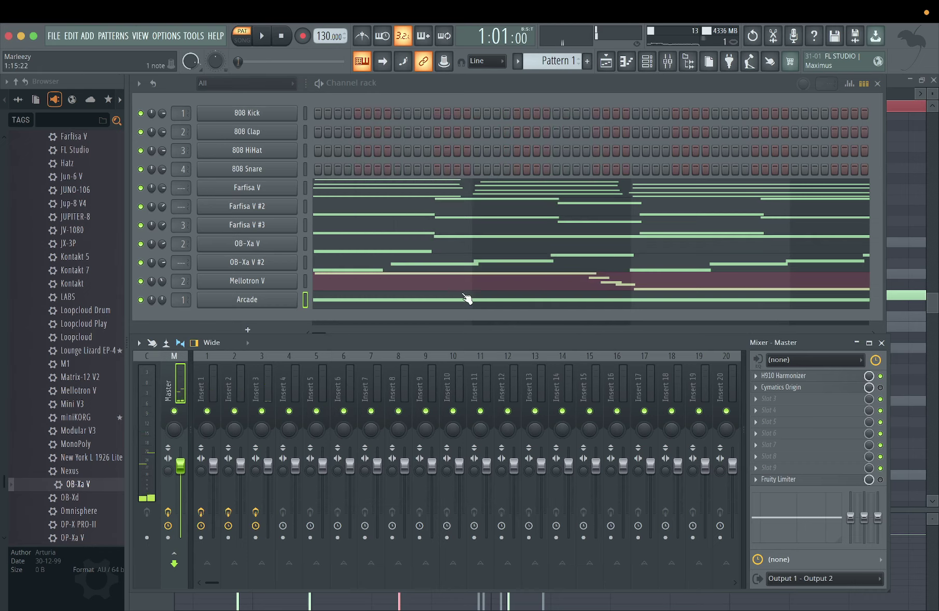
Start another wave export to check the Desktop's Loops folder for the rendered file, cancel it and play the pattern.
left_click(54, 36)
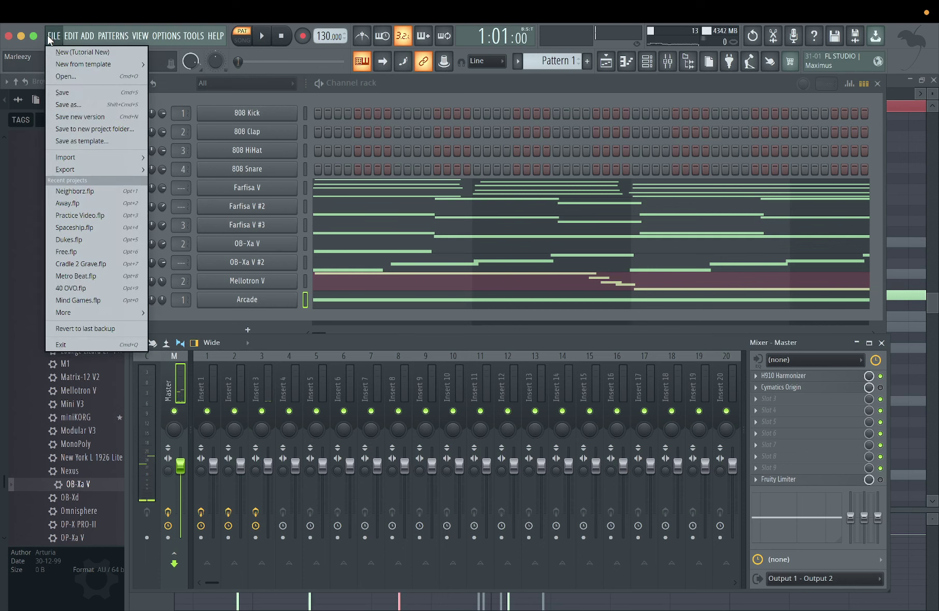
mouse_move(68, 169)
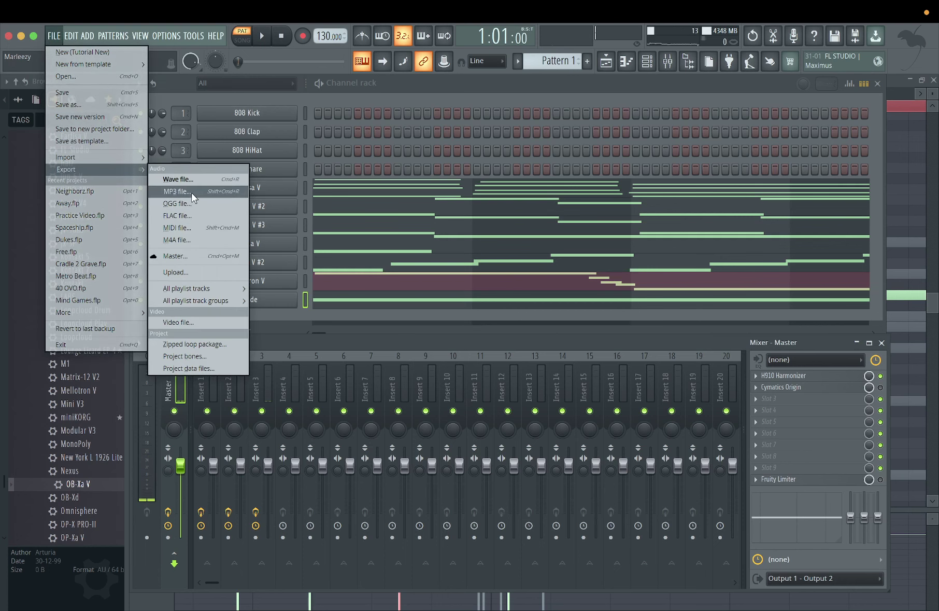
left_click(188, 181)
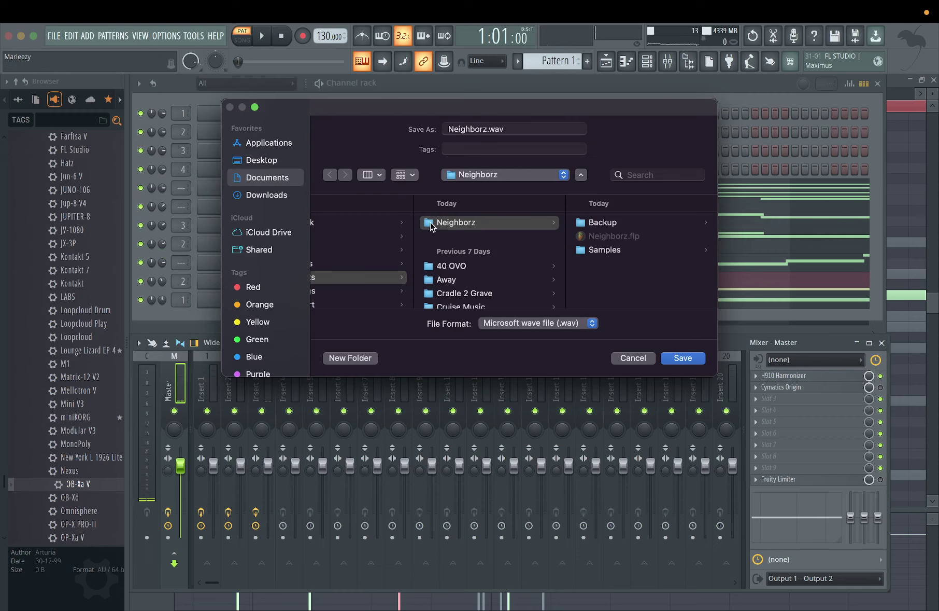
left_click(465, 180)
left_click(413, 204)
scroll(408, 203, "left", 2)
scroll(409, 203, "right", 1)
left_click(495, 176)
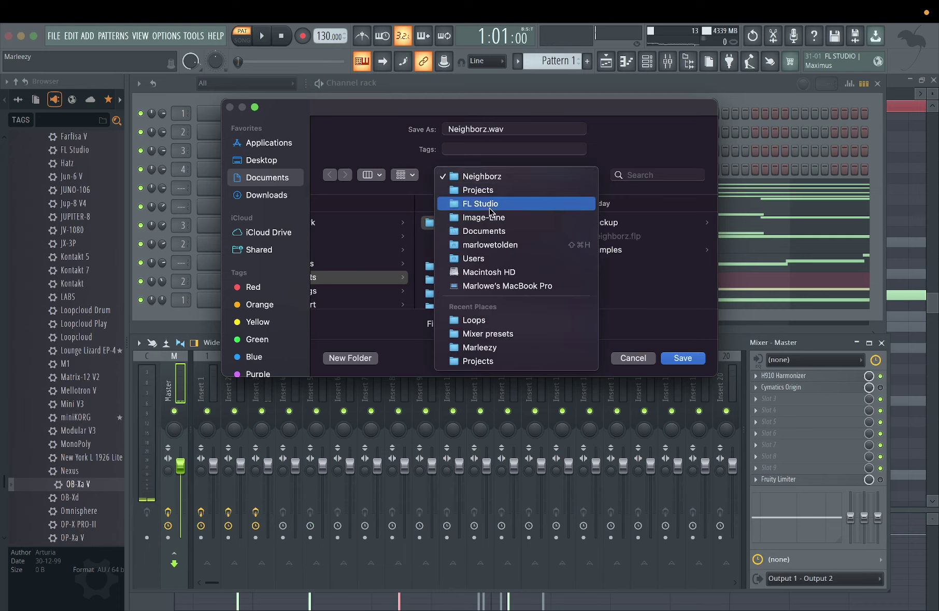
left_click(402, 336)
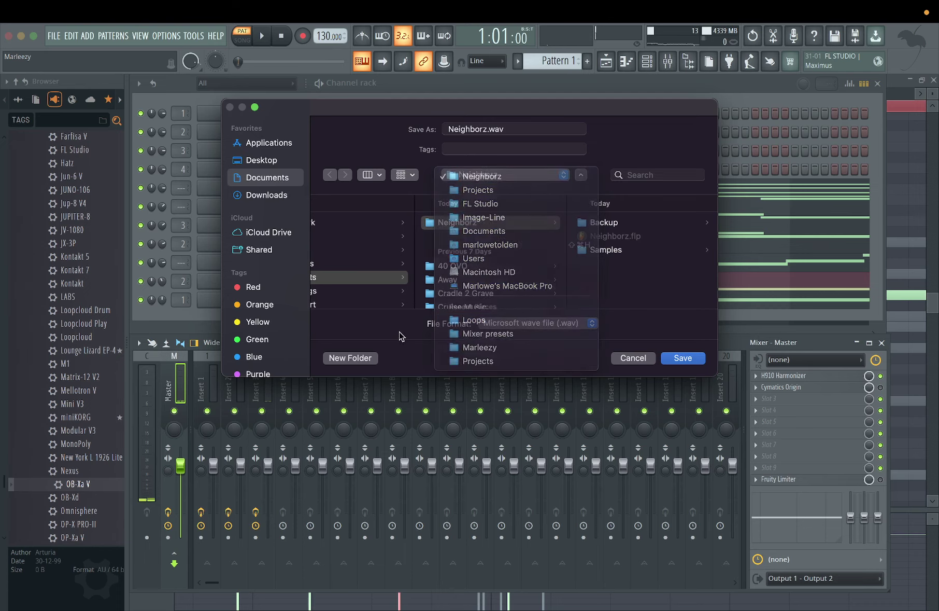
left_click(274, 165)
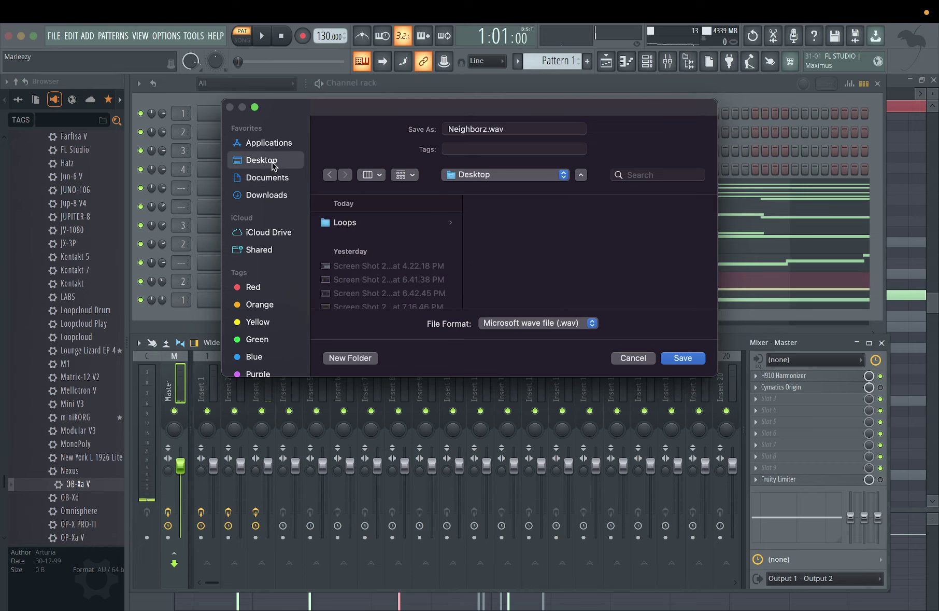
left_click(351, 223)
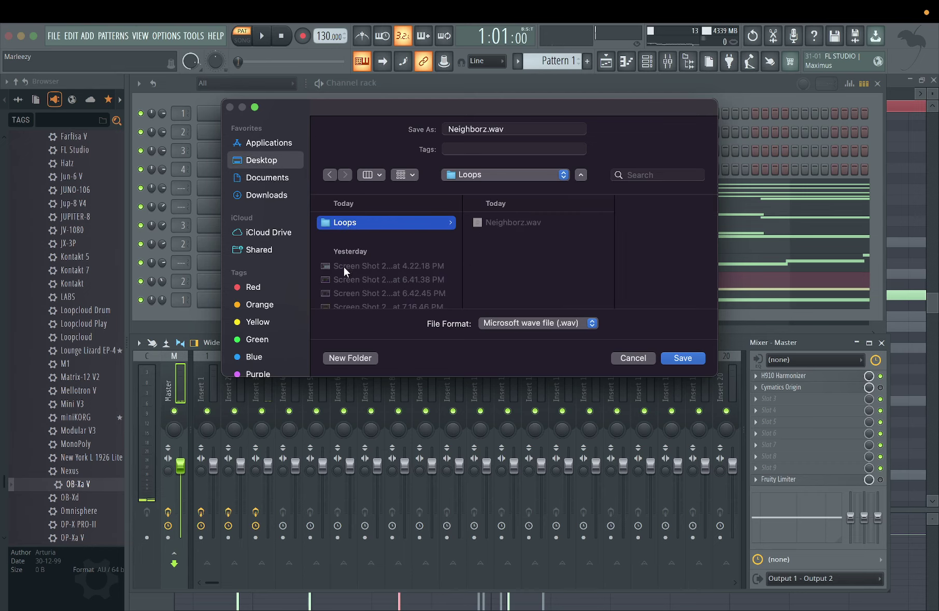
left_click(633, 358)
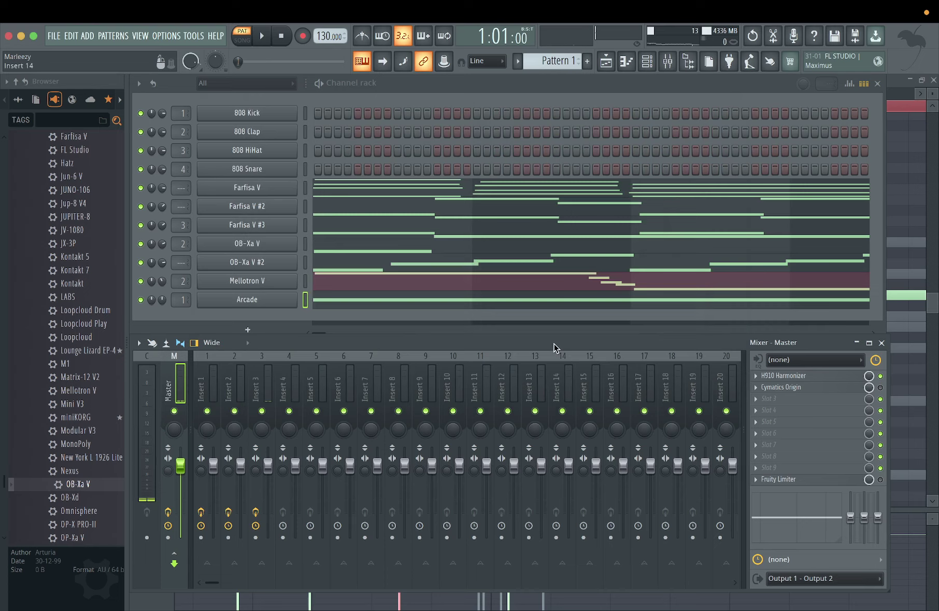
key("space")
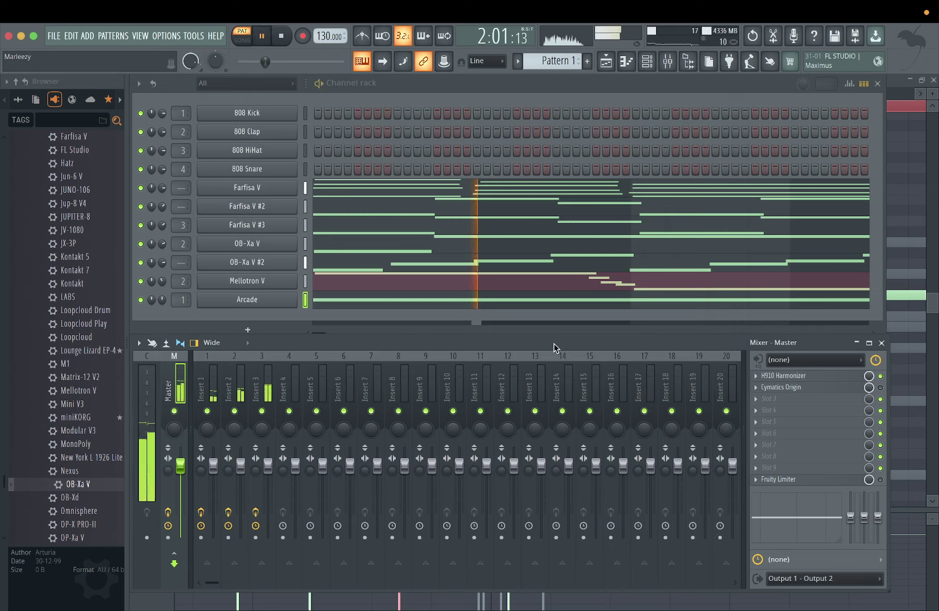